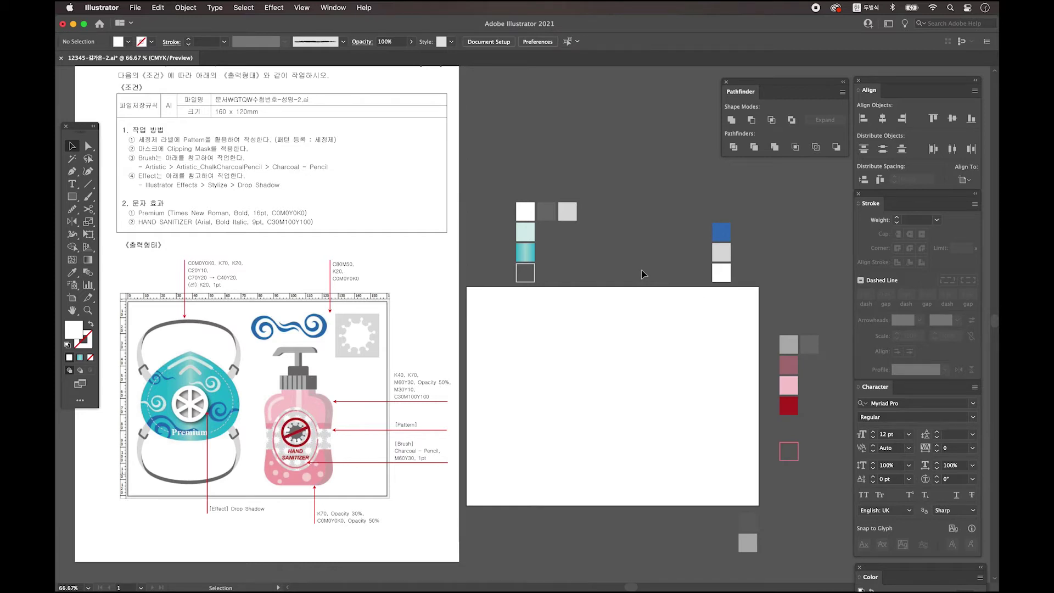
- Add the point text "Premium" above the artboard, beside the teal colour swatches
click(72, 184)
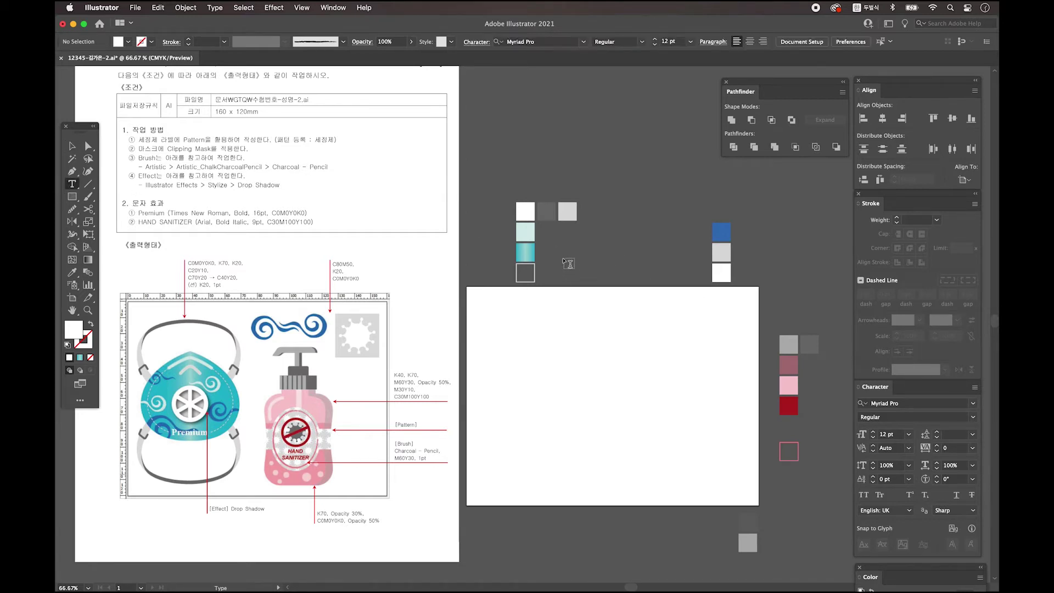
click(564, 260)
text(ㅔ)
key(ctrl+space)
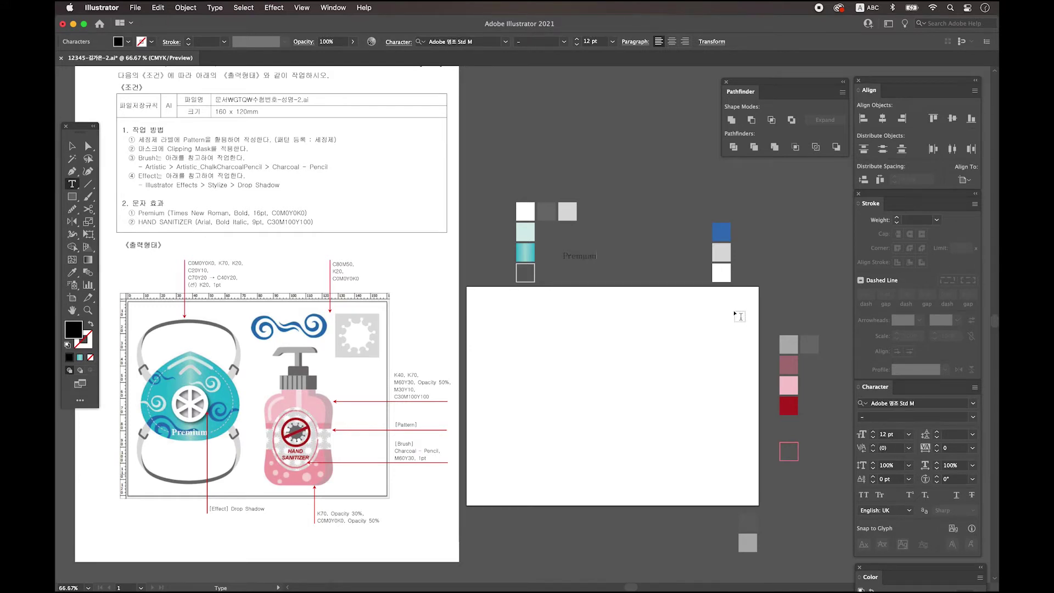
key(Escape)
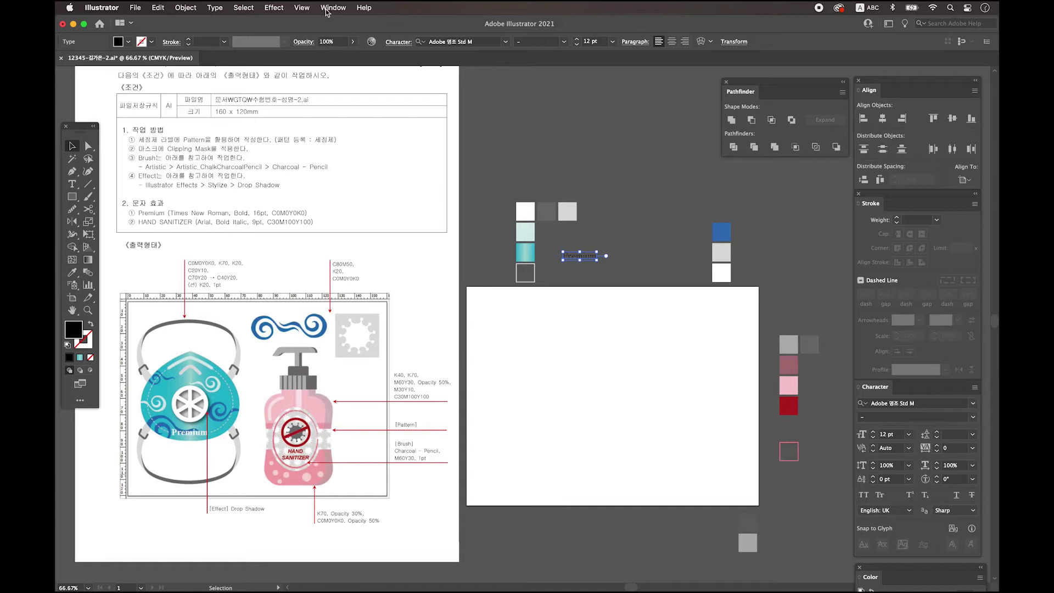
click(330, 9)
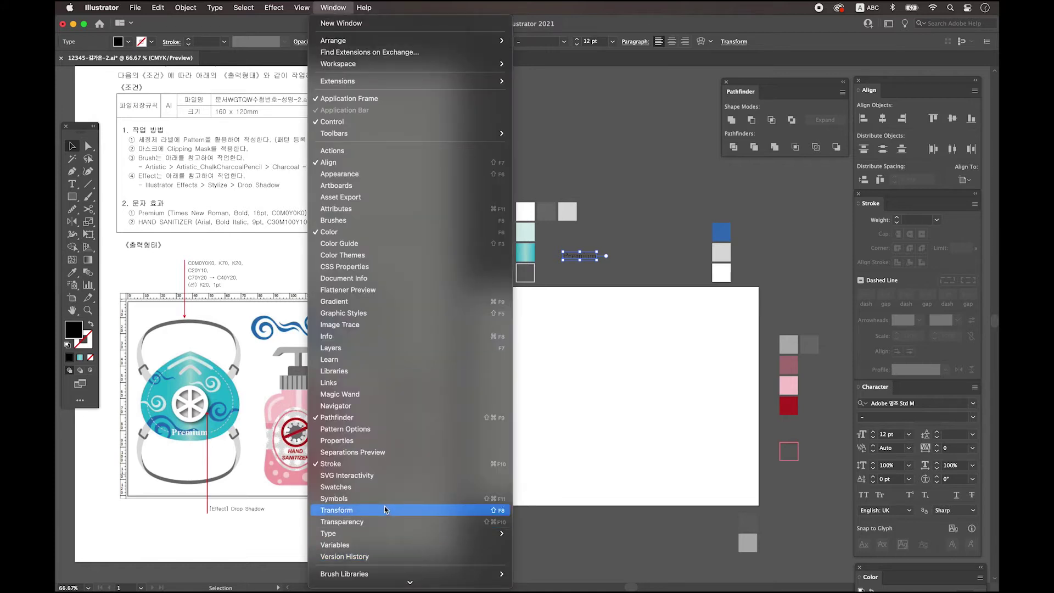
mouse_move(384, 532)
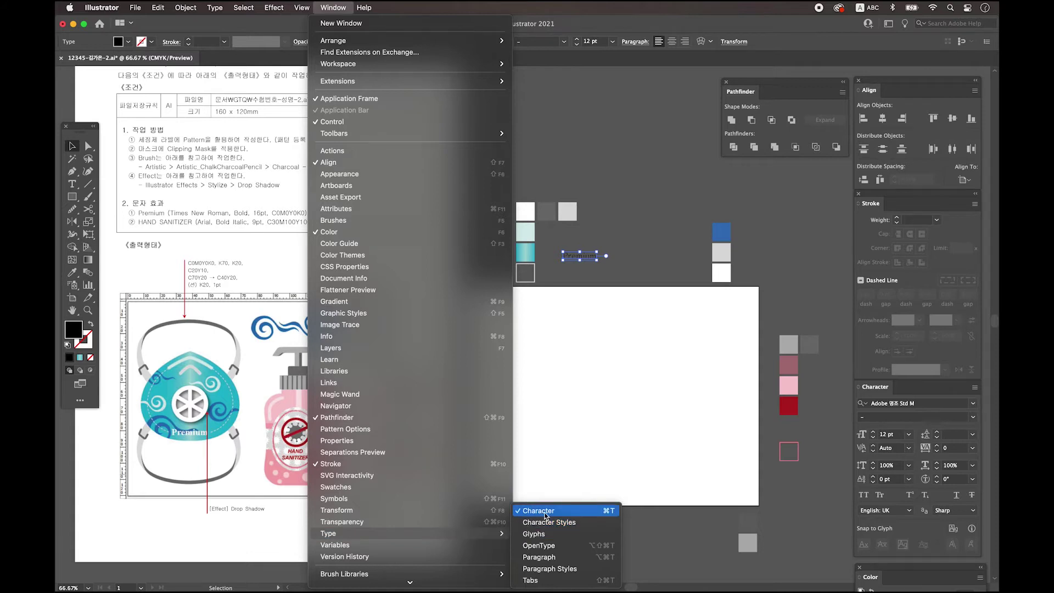
click(763, 434)
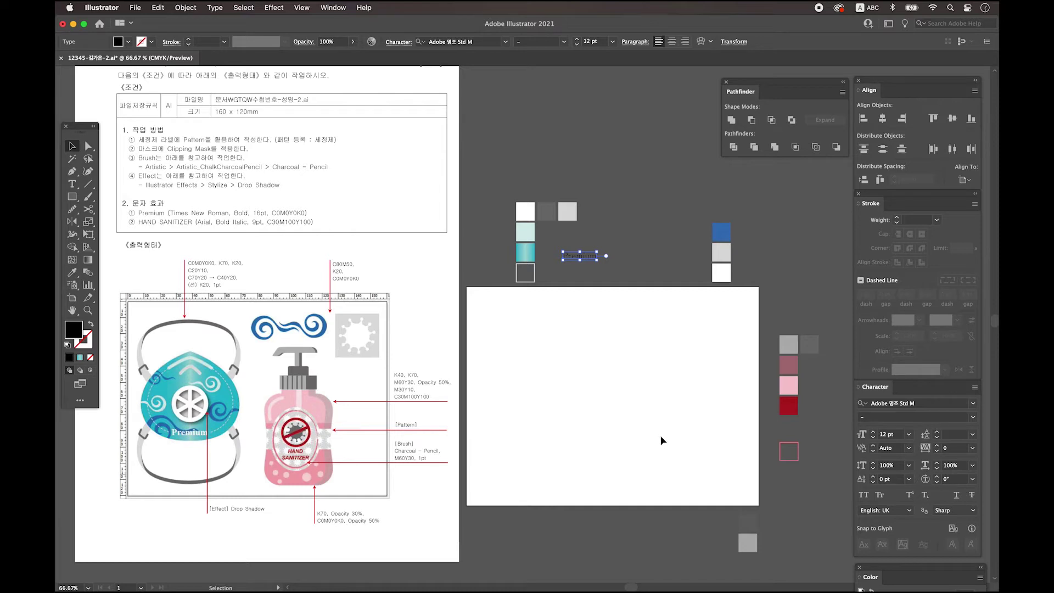
- Format the "Premium" text as Times New Roman Bold at 16 pt
click(886, 434)
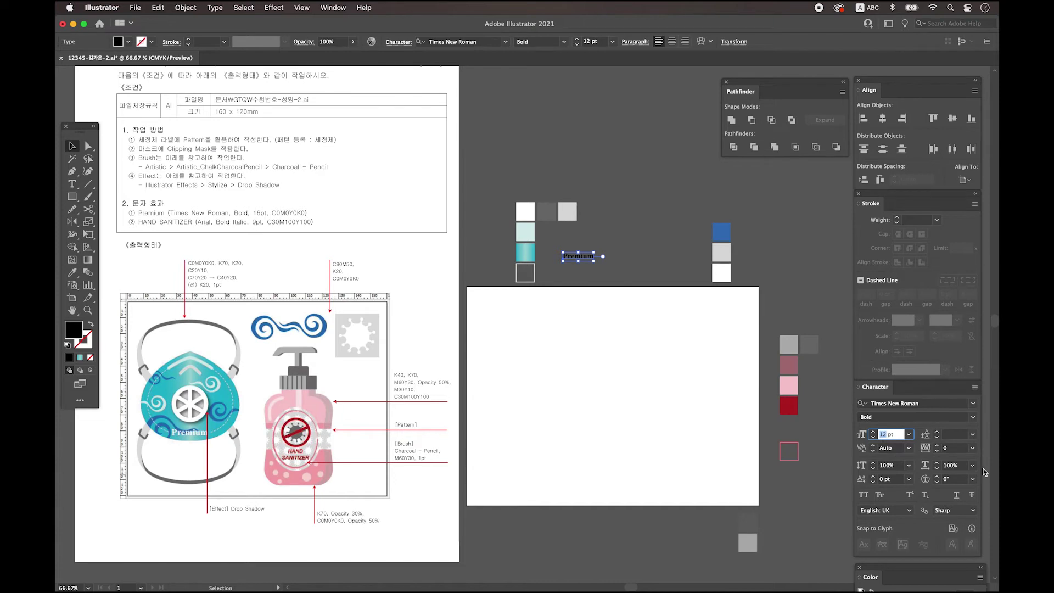
text(16)
key(Return)
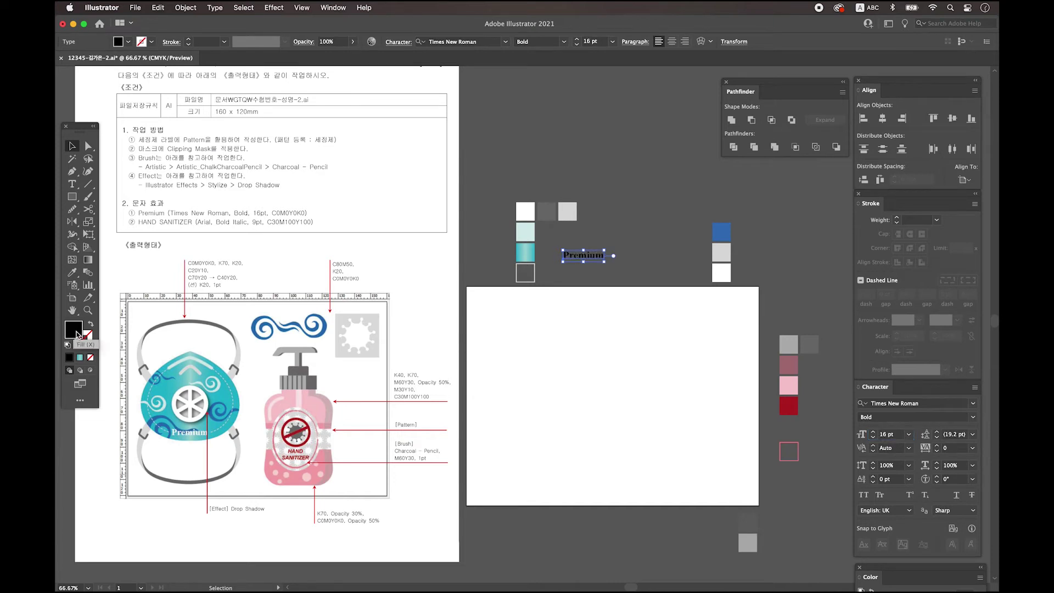
- Set the "Premium" text's fill to white, C0 M0 Y0 K0, and deselect it
double_click(77, 334)
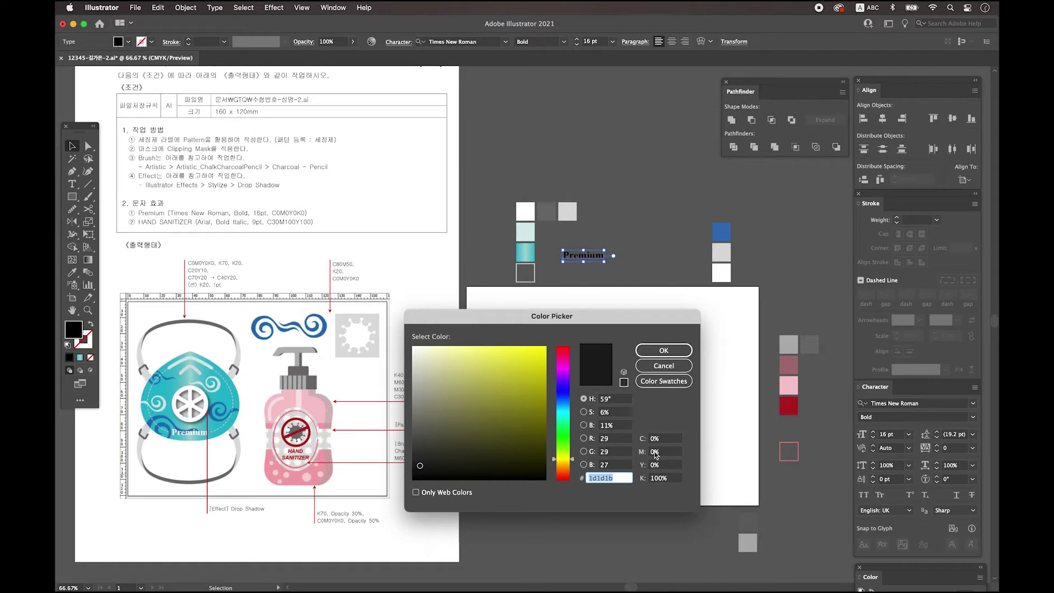
click(659, 479)
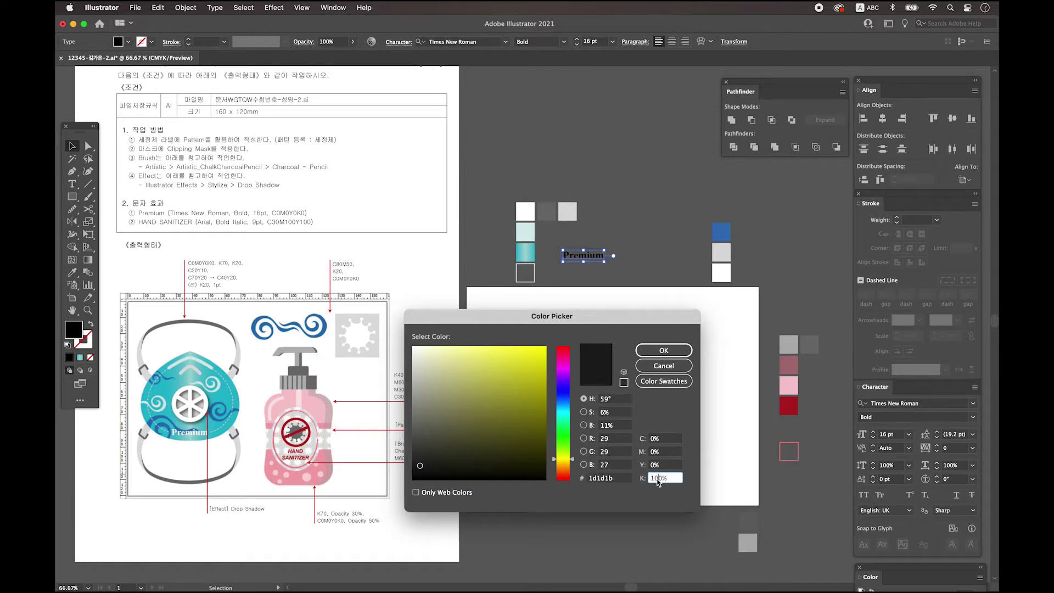
text(0)
click(664, 350)
click(684, 279)
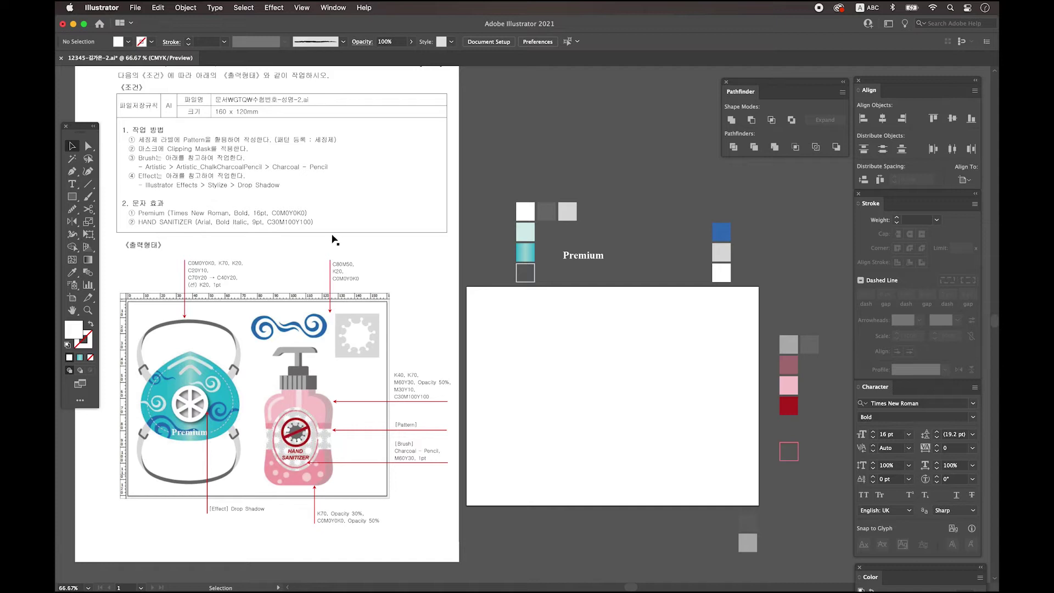
- Add the text "HAND SANITIZER" on two lines above the artboard, near the "Premium" text
click(71, 185)
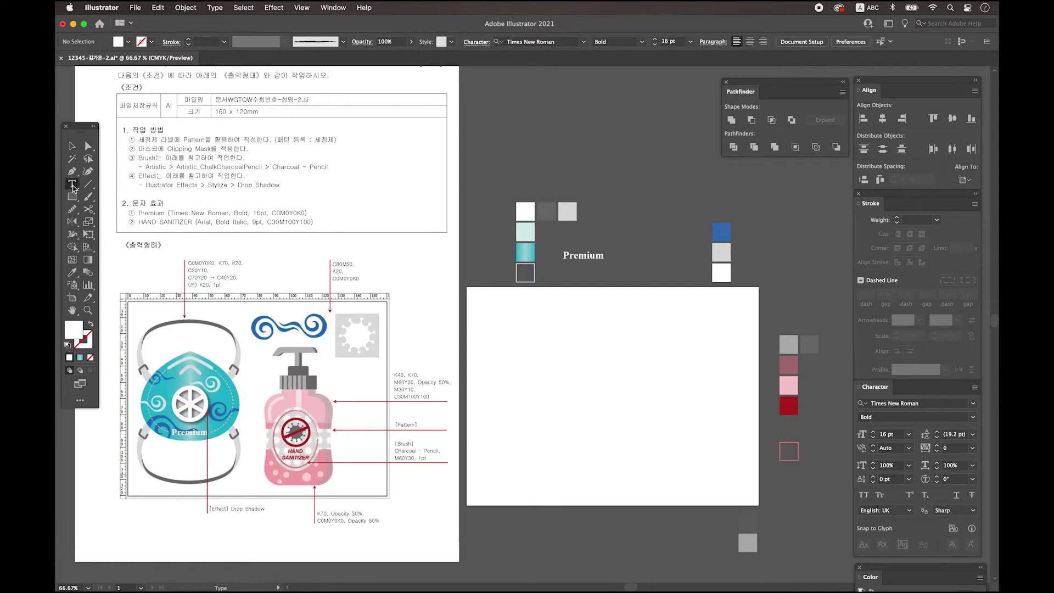
click(617, 228)
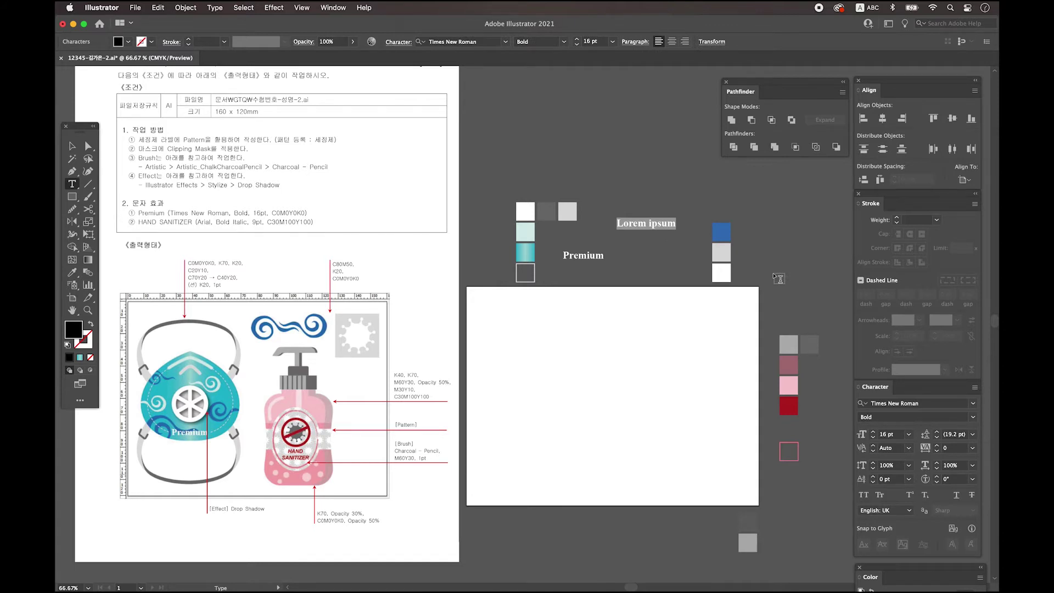
text(HAND SAN)
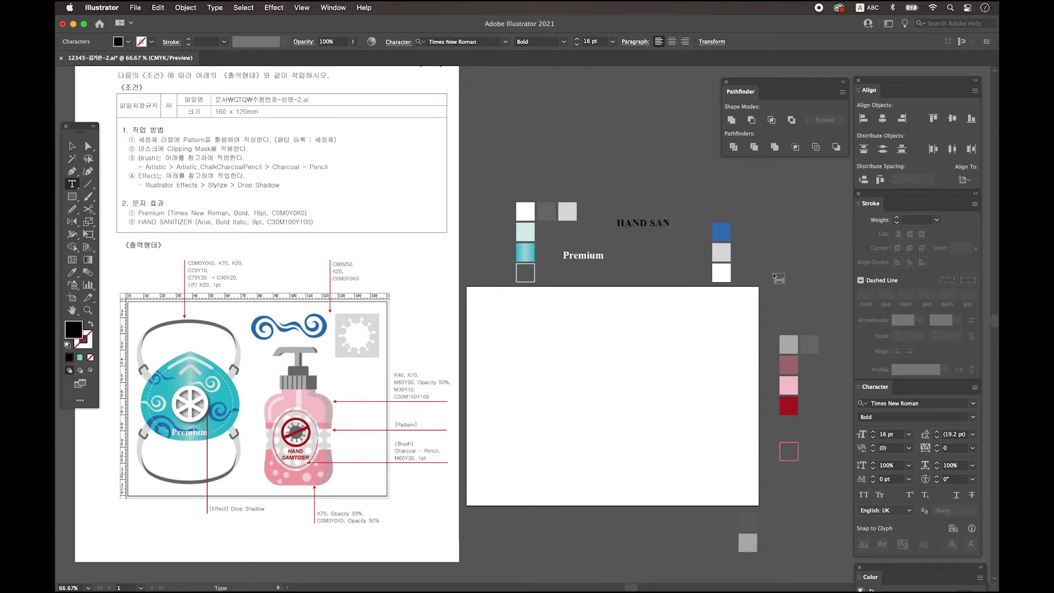
text(ITIZER)
key(Escape)
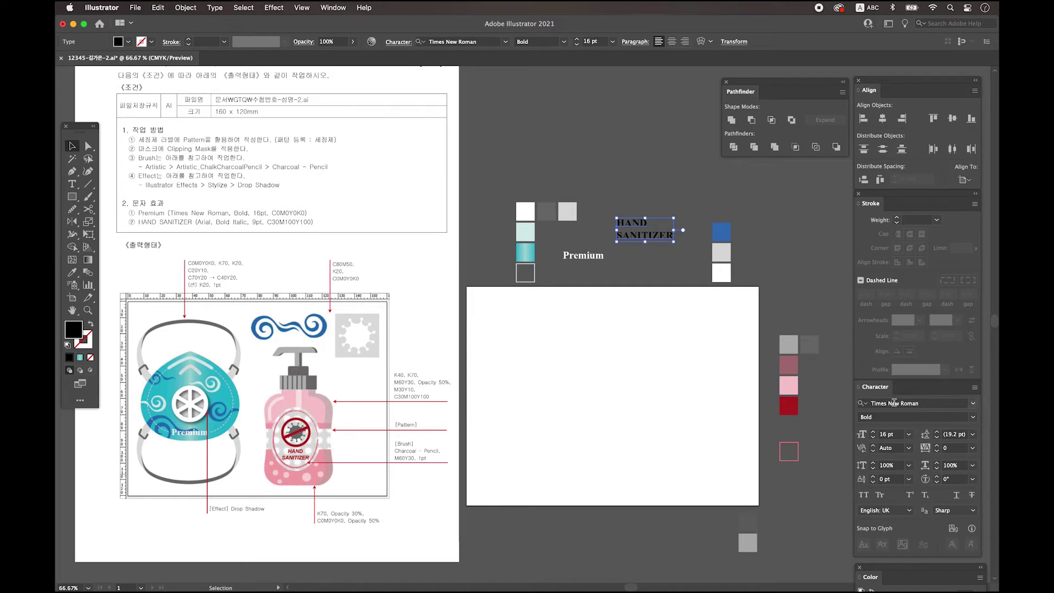
- Format the "HAND SANITIZER" text as Arial Bold Italic at 9 pt
click(918, 405)
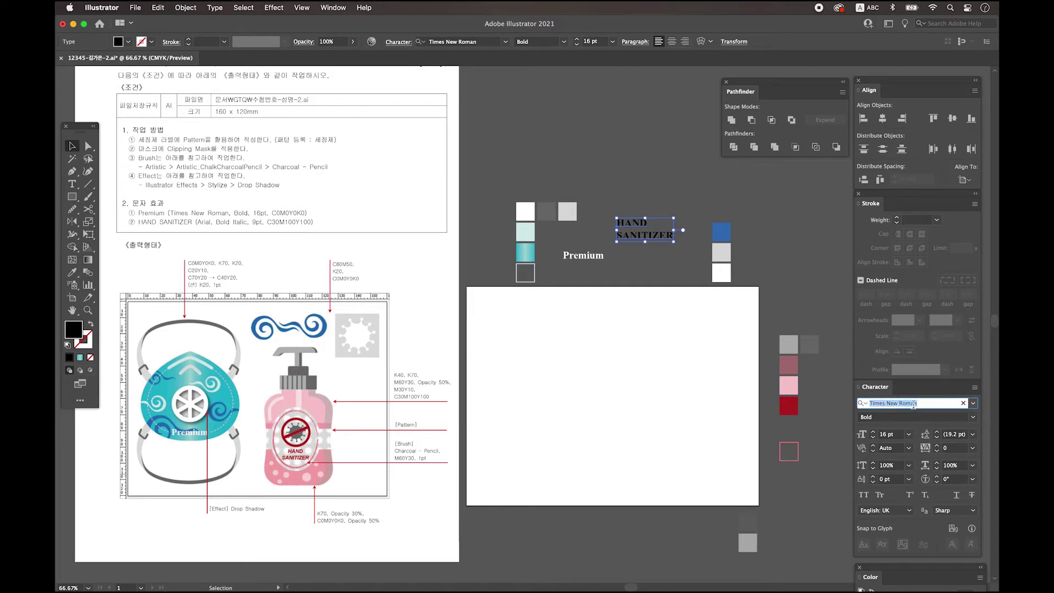
text(Arial Bold Italic)
key(Tab)
text(9)
key(Return)
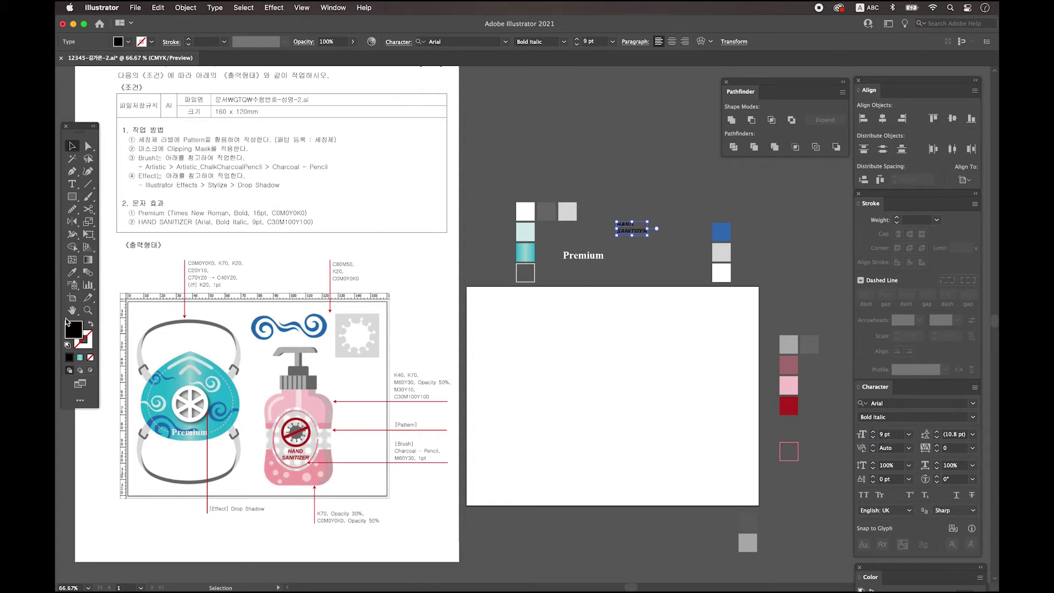
- Set the "HAND SANITIZER" text's fill to C30 M100 Y100 K0
double_click(76, 331)
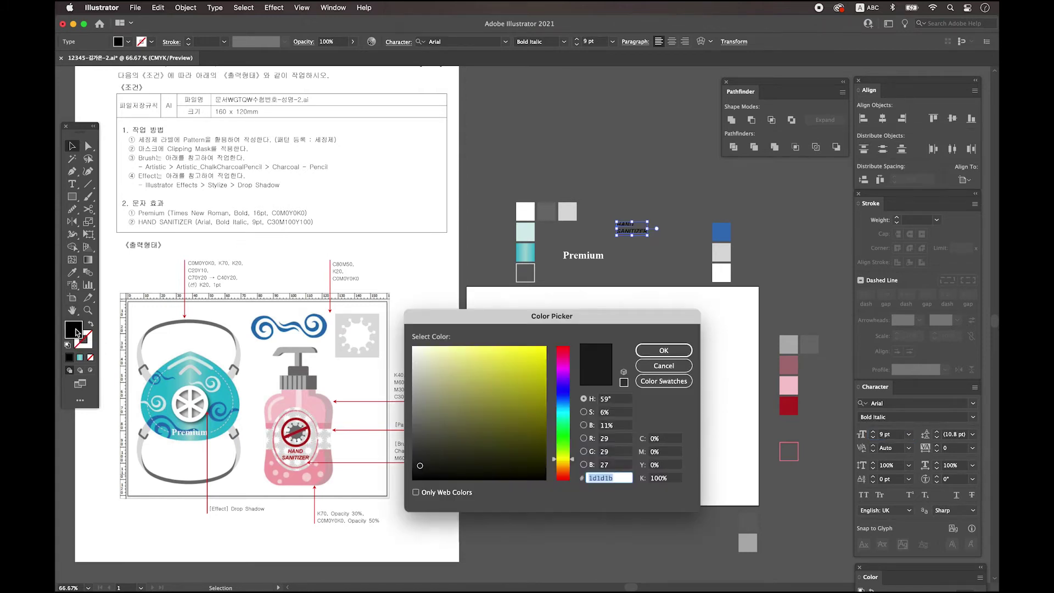
click(649, 438)
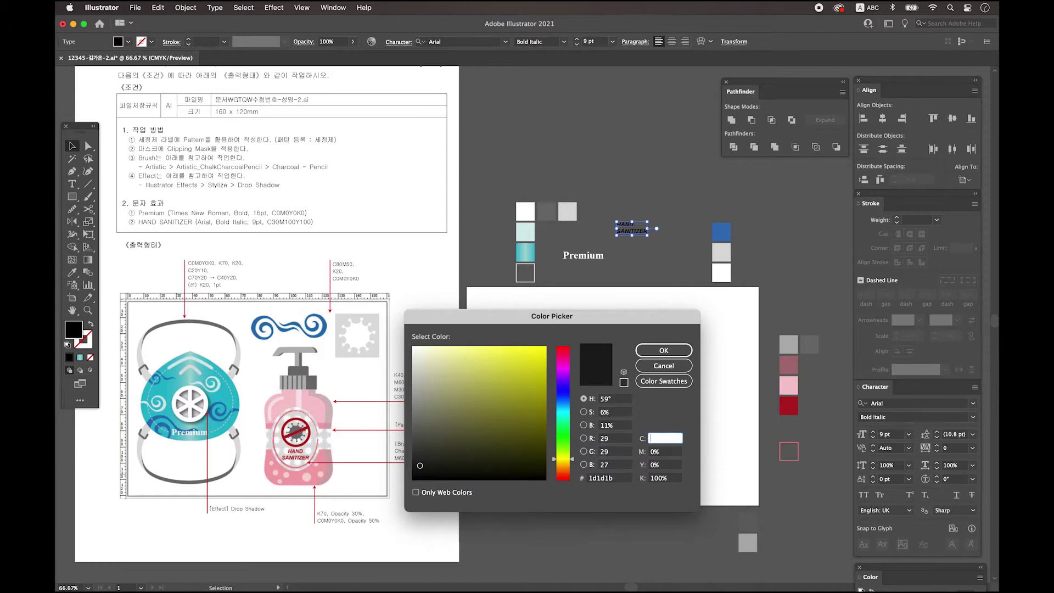
text(30)
key(Tab)
text(100)
key(Tab)
text(100)
key(Tab)
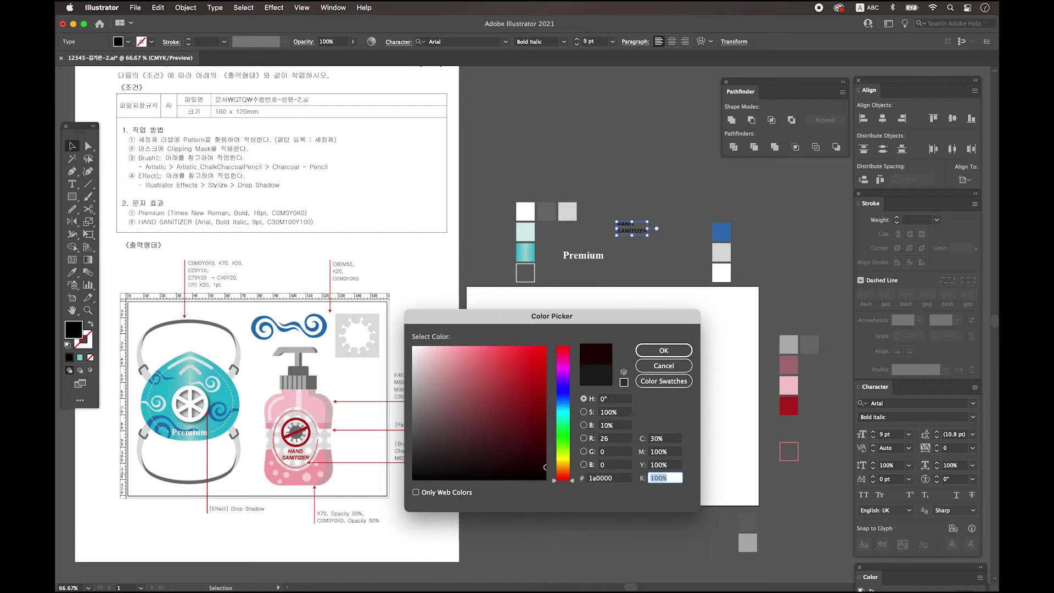
text(0)
click(663, 350)
- Draw a spiral with a wavy tail on the artboard using the Pencil tool, about 43 by 19 mm, with no fill and a 1 pt dark red stroke
scroll(283, 295, down, 2)
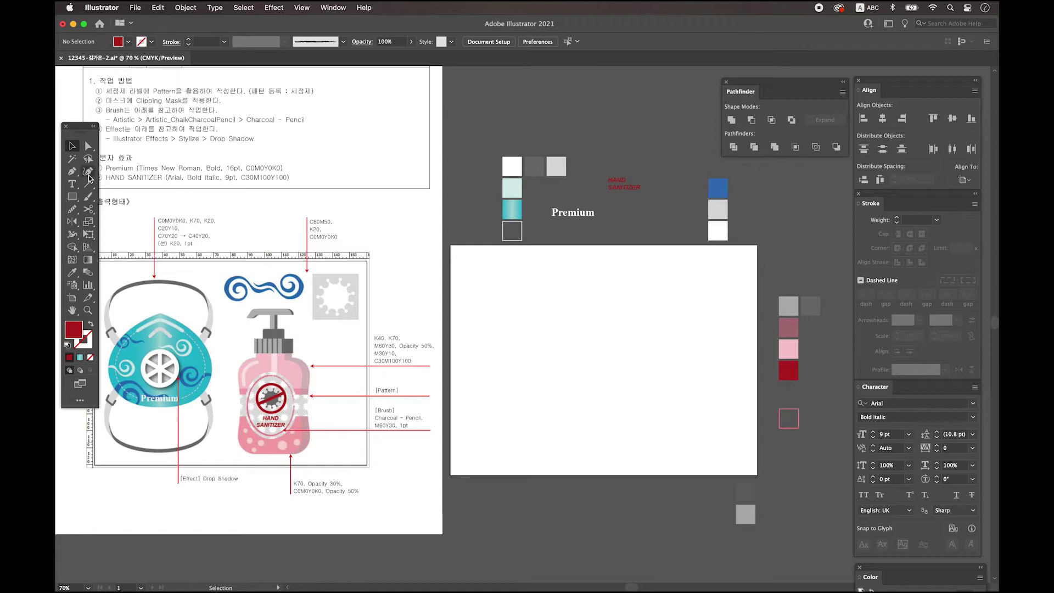
drag(68, 214, 110, 222)
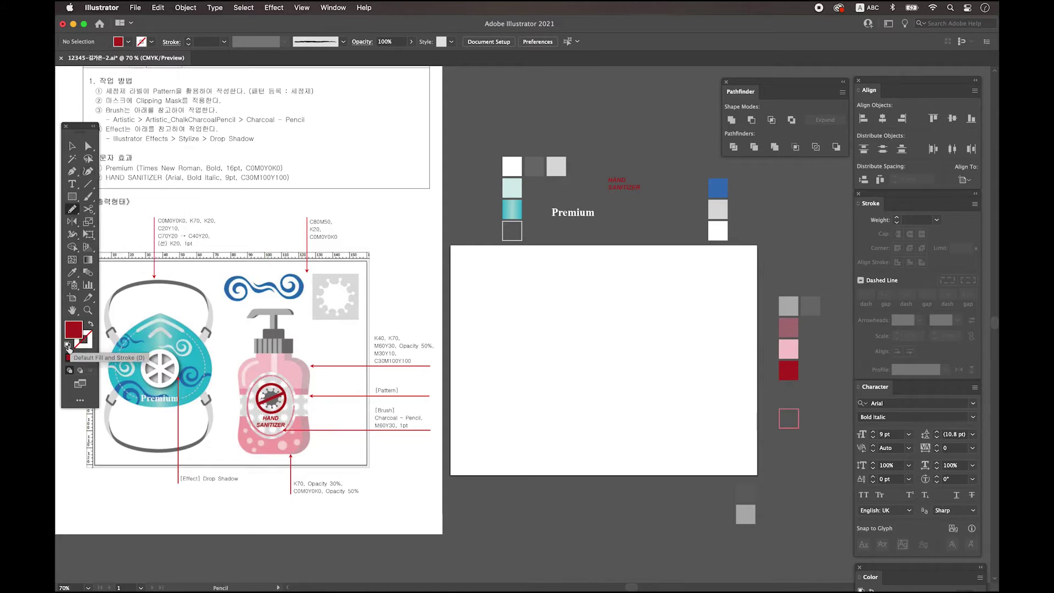
click(90, 324)
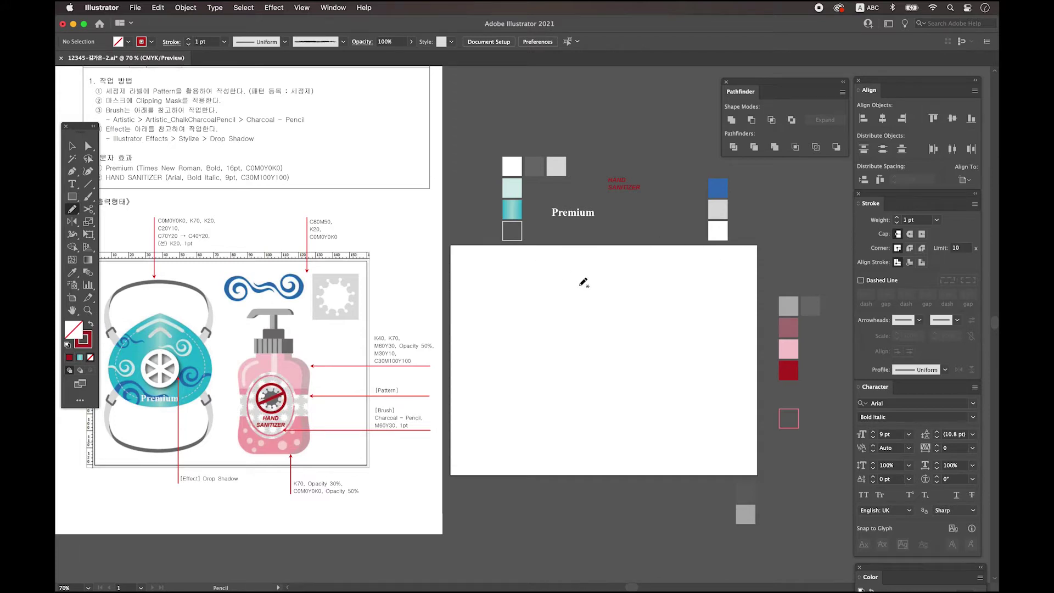
mouse_move(555, 307)
mouse_down()
mouse_move(534, 324)
mouse_move(531, 292)
mouse_move(554, 289)
mouse_move(574, 313)
mouse_move(607, 319)
mouse_up()
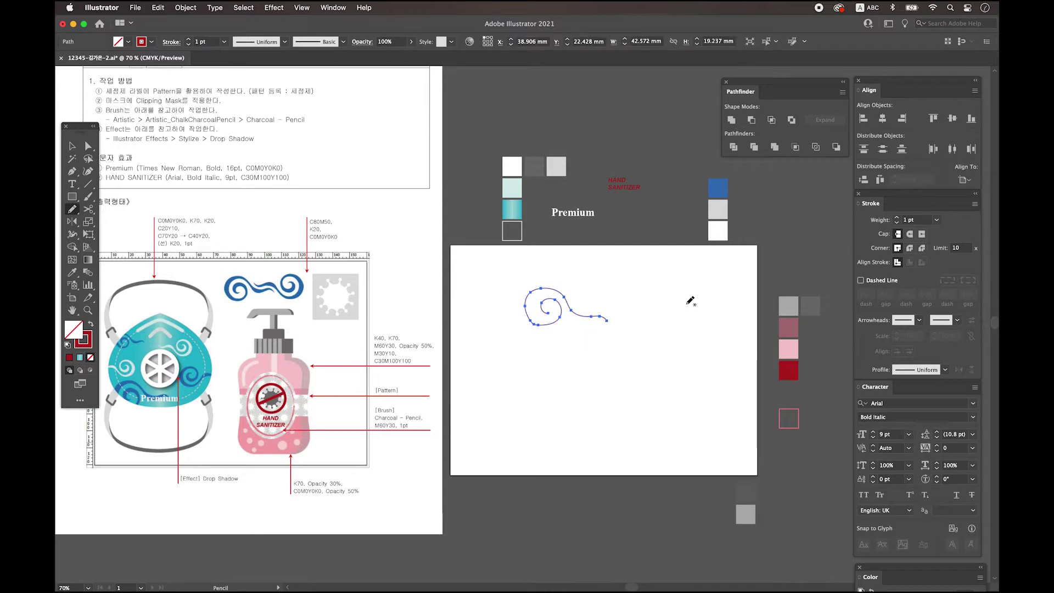
- Even out the curves of the spiral path and its tail with the Smooth tool
click(73, 212)
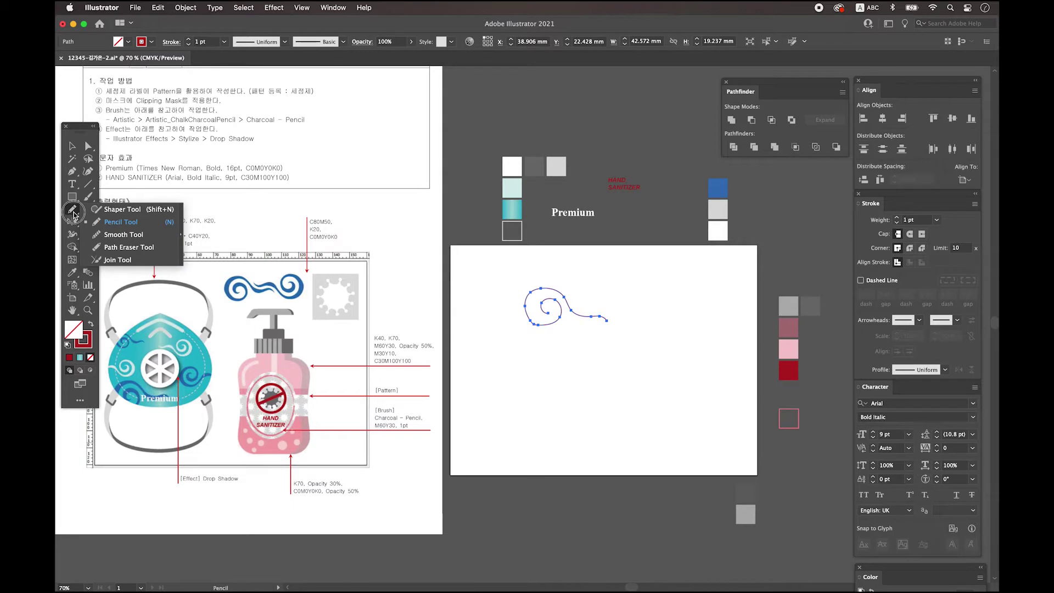
click(122, 240)
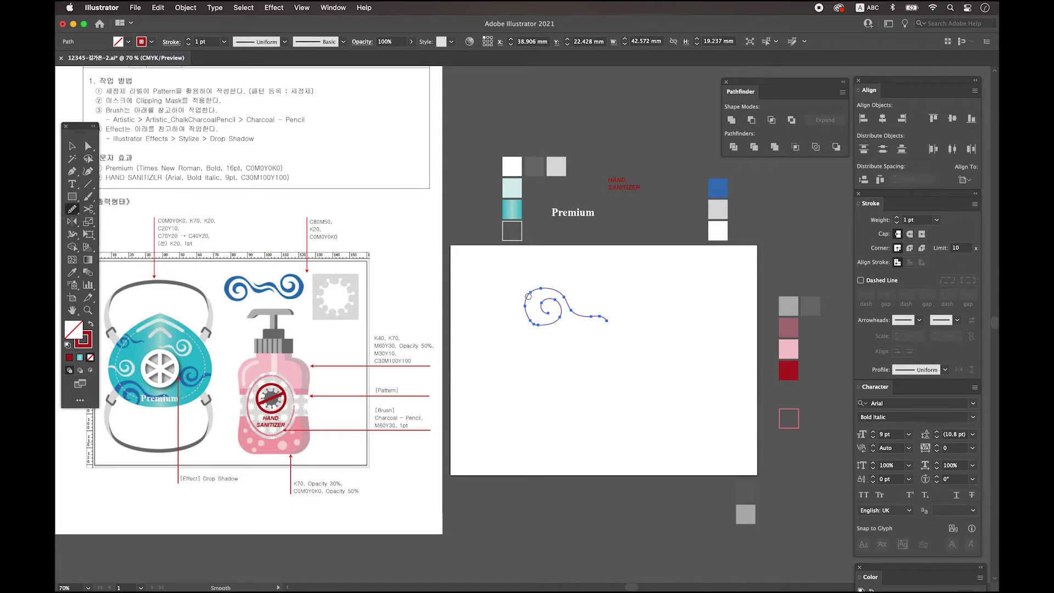
drag(543, 288, 606, 318)
drag(537, 322, 557, 318)
key(v)
click(551, 302)
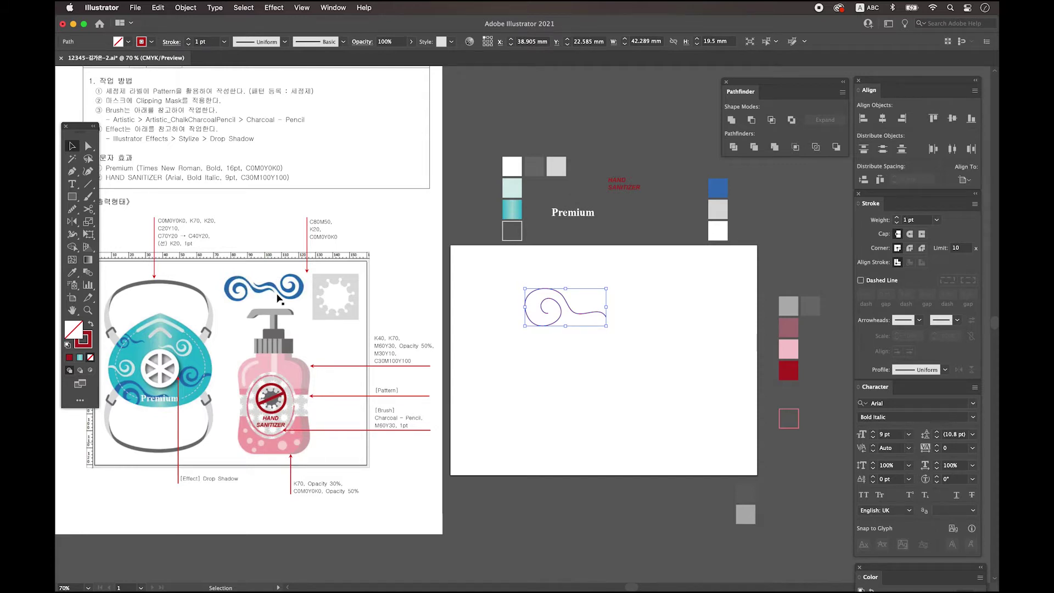
- Vary the spiral's stroke with the Width tool, up to about 9.5 pt, thickening the inner curl, outer curve and tail and thinning the bend between the curls
click(73, 236)
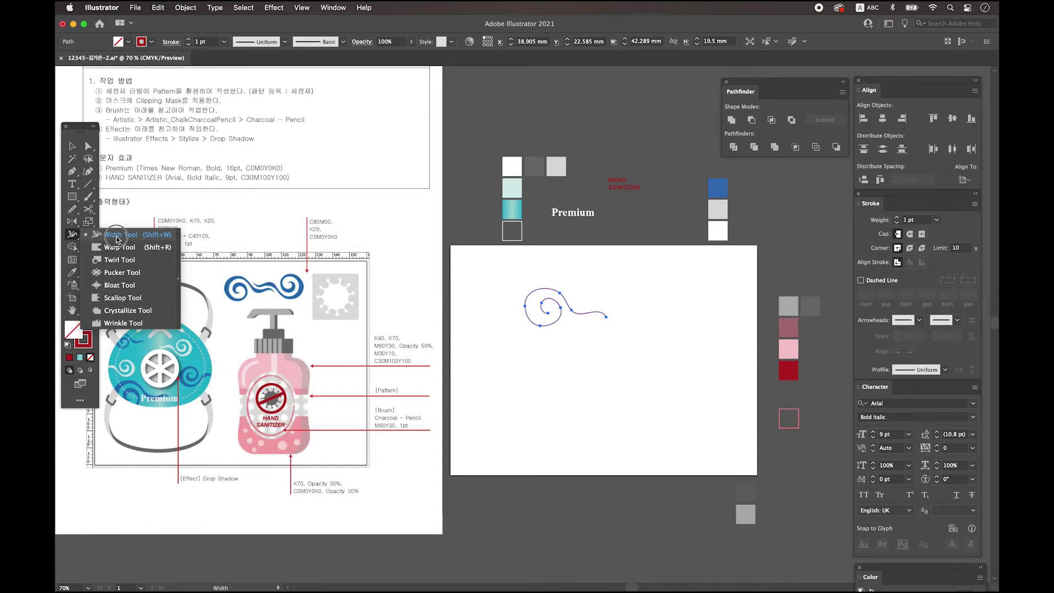
click(116, 238)
scroll(571, 305, up, 1)
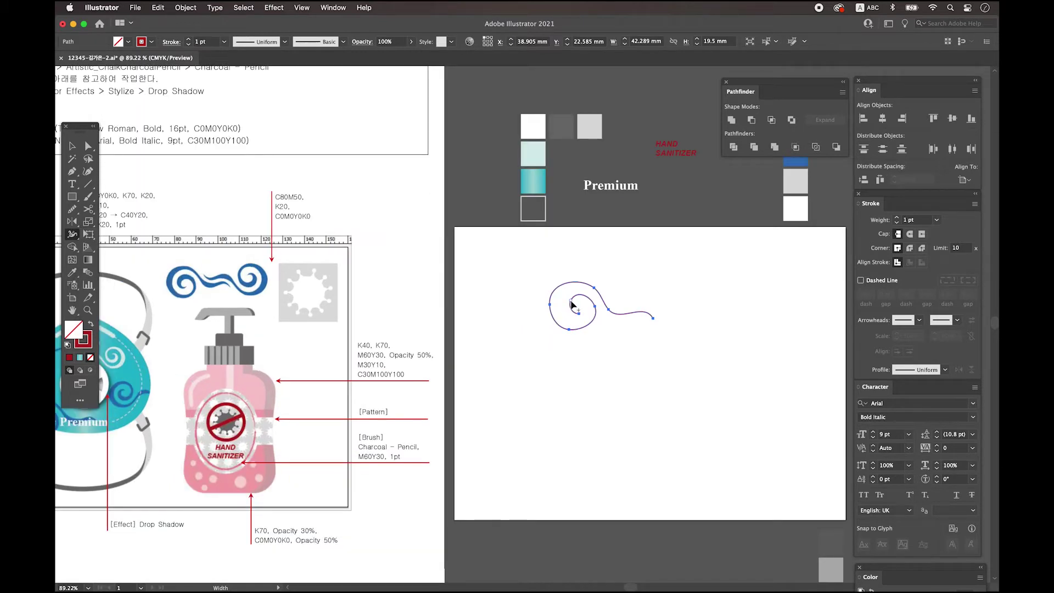
drag(571, 304, 568, 303)
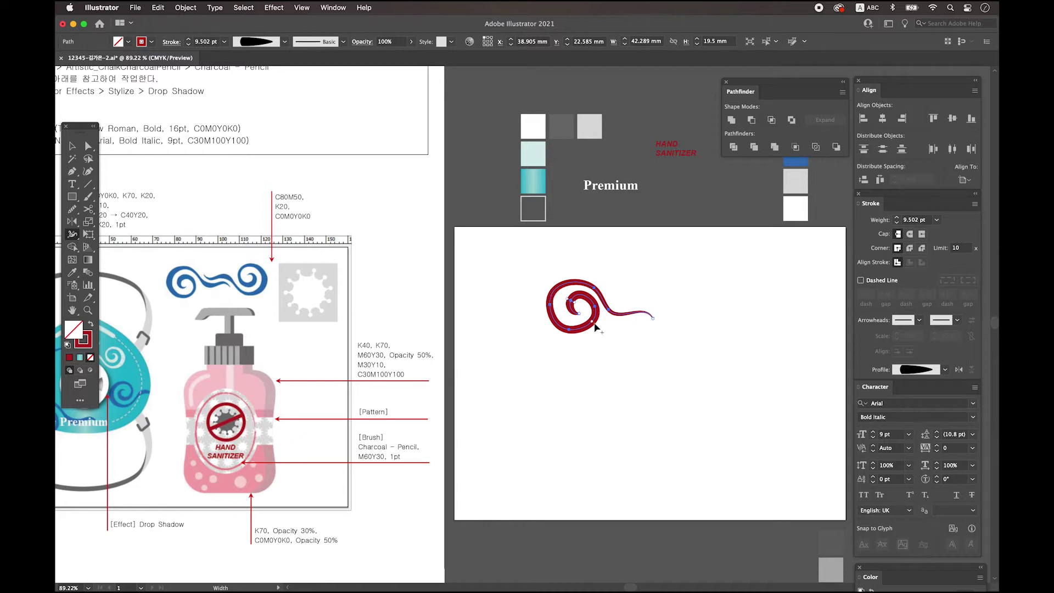
mouse_move(597, 325)
mouse_down()
mouse_move(590, 310)
mouse_move(596, 325)
mouse_up()
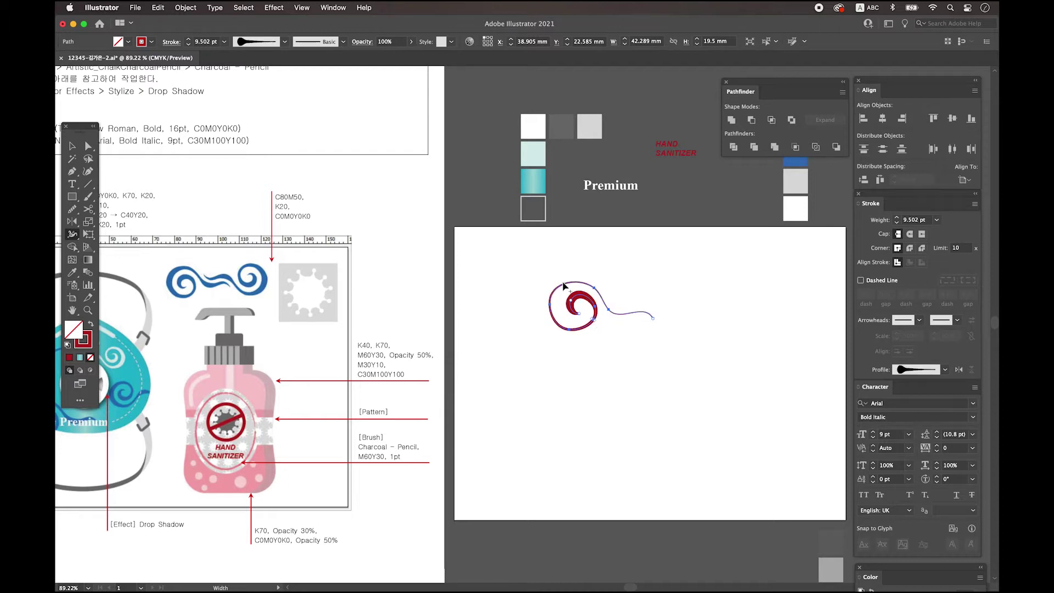
drag(551, 305, 542, 305)
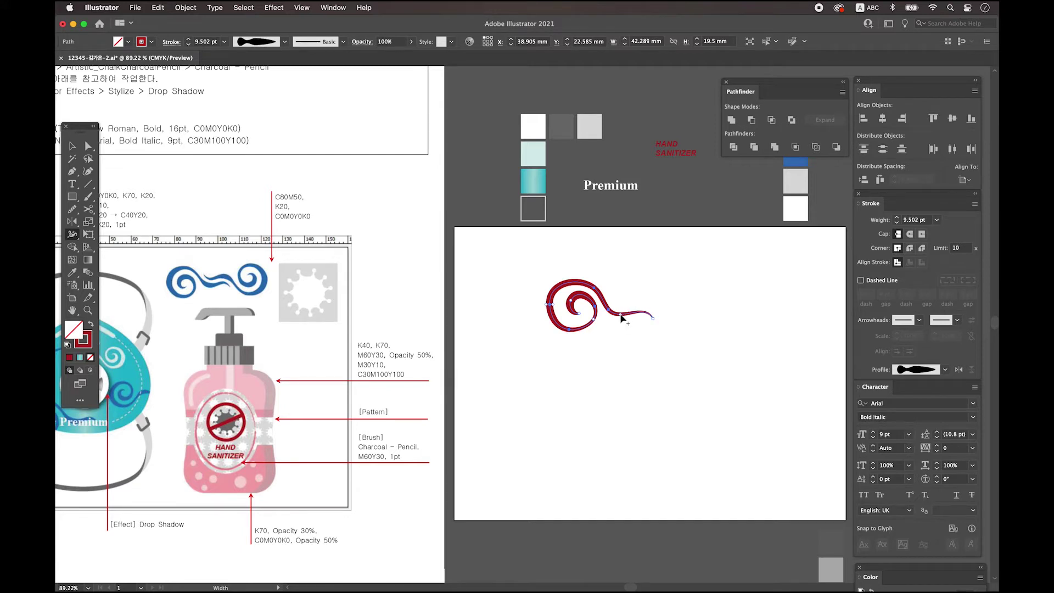
mouse_move(621, 314)
mouse_down()
mouse_move(604, 305)
mouse_move(656, 317)
mouse_up()
key(v)
click(628, 358)
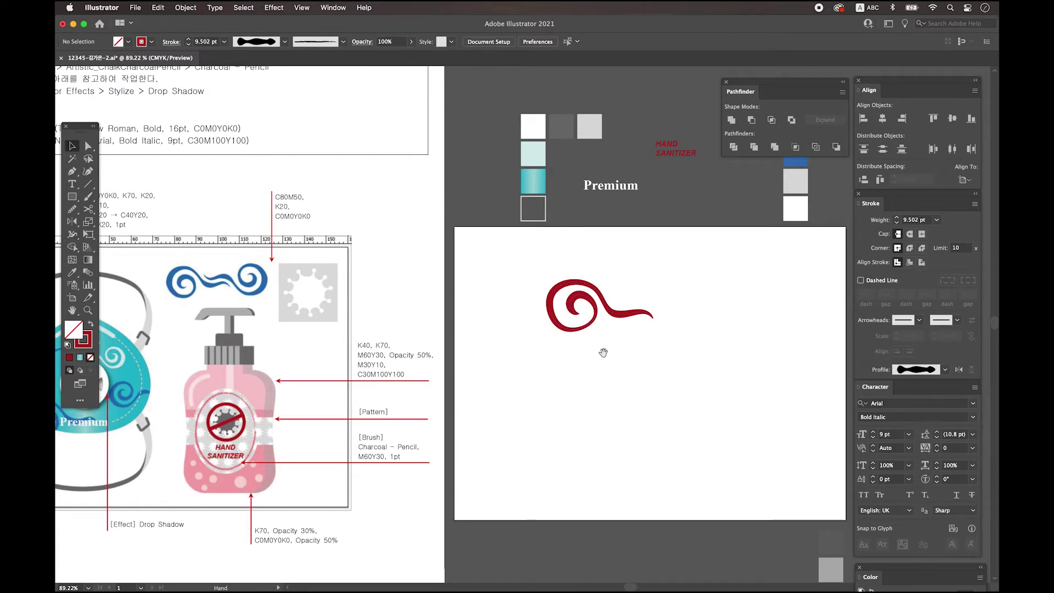
key(a)
click(654, 320)
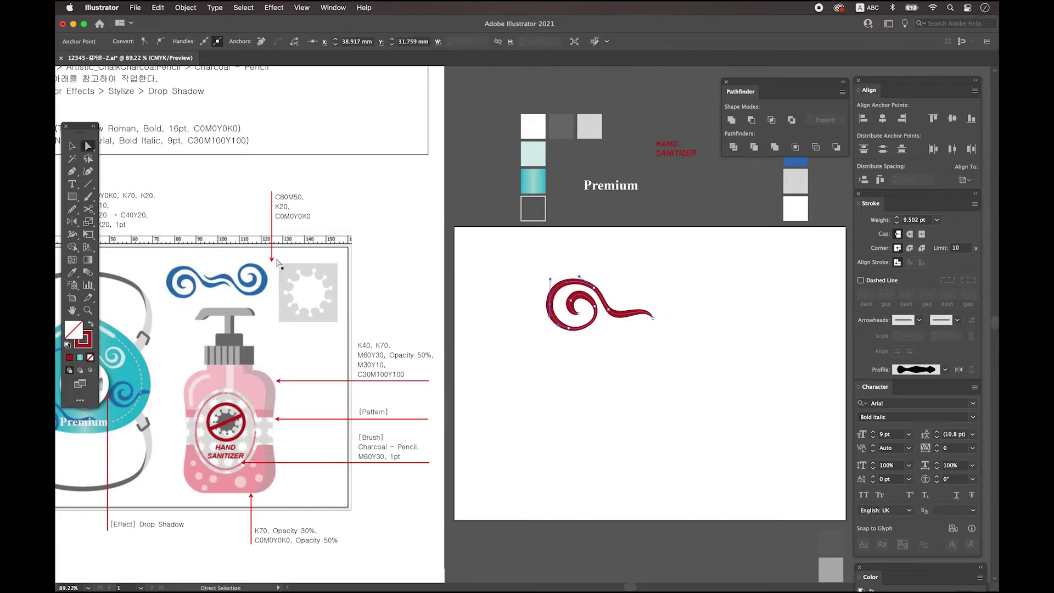
key(v)
click(548, 371)
click(574, 330)
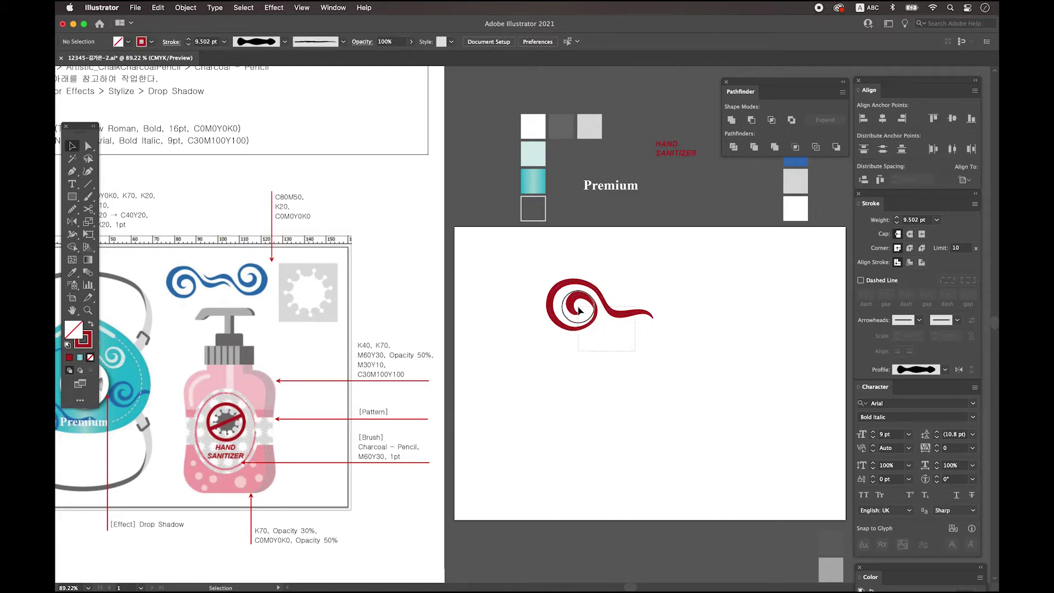
- Expand the appearance of the variable-width spiral stroke so it becomes a filled shape
key(space)
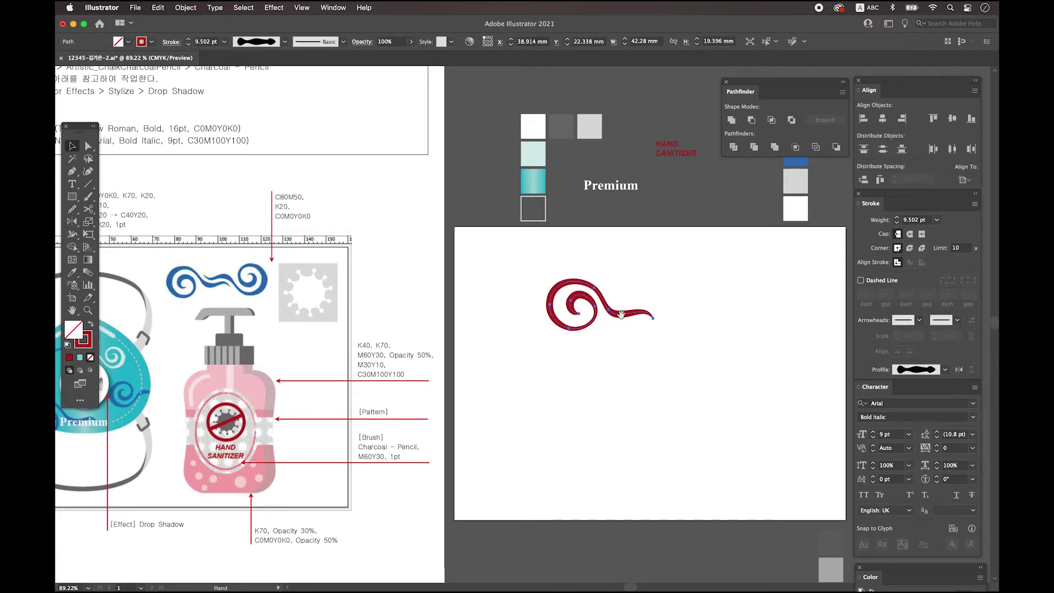
drag(571, 346, 617, 364)
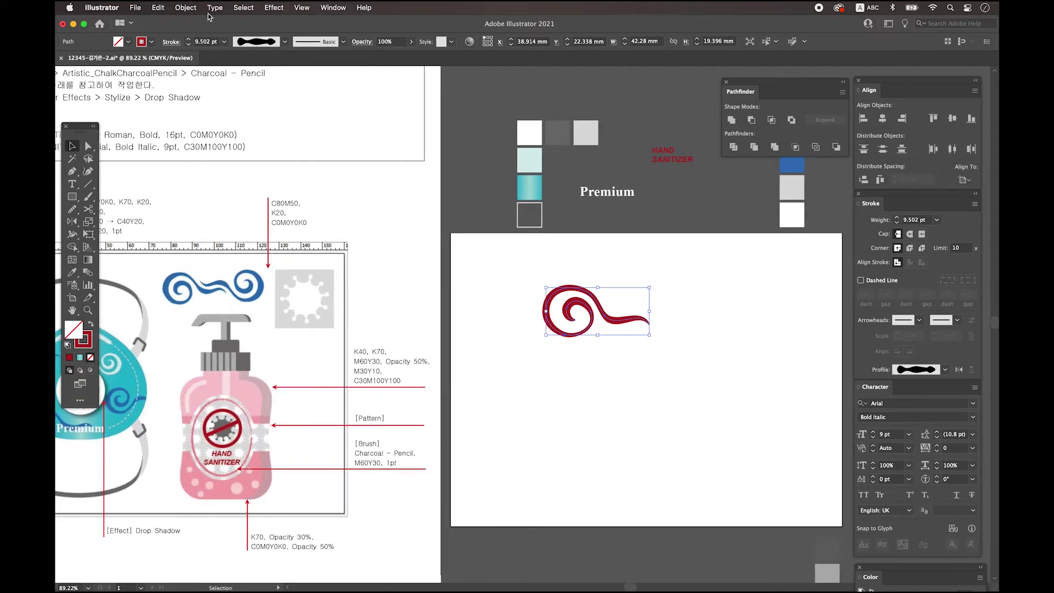
click(185, 8)
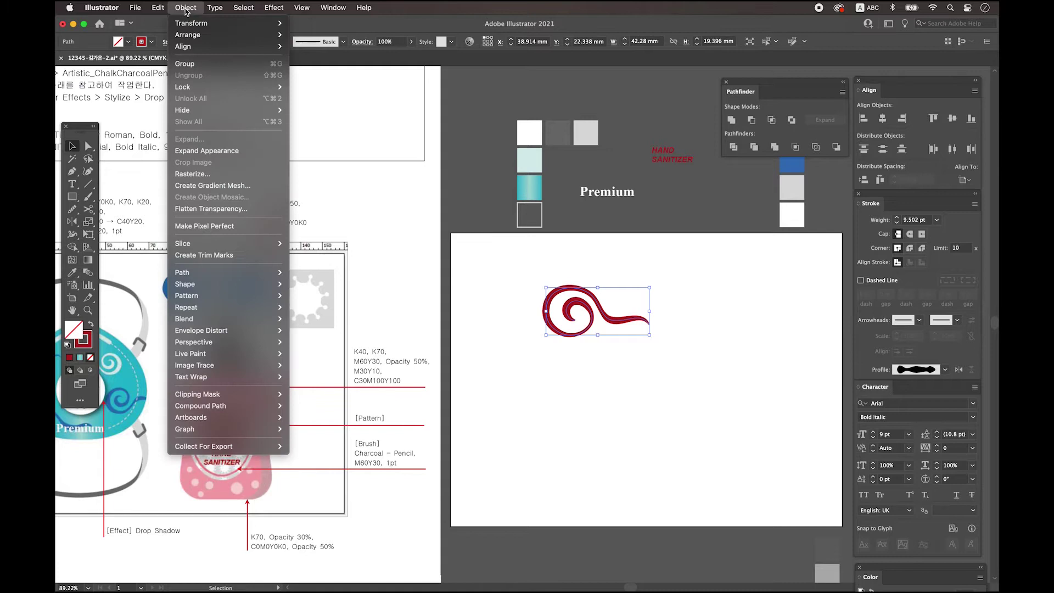
click(210, 158)
click(618, 328)
click(620, 324)
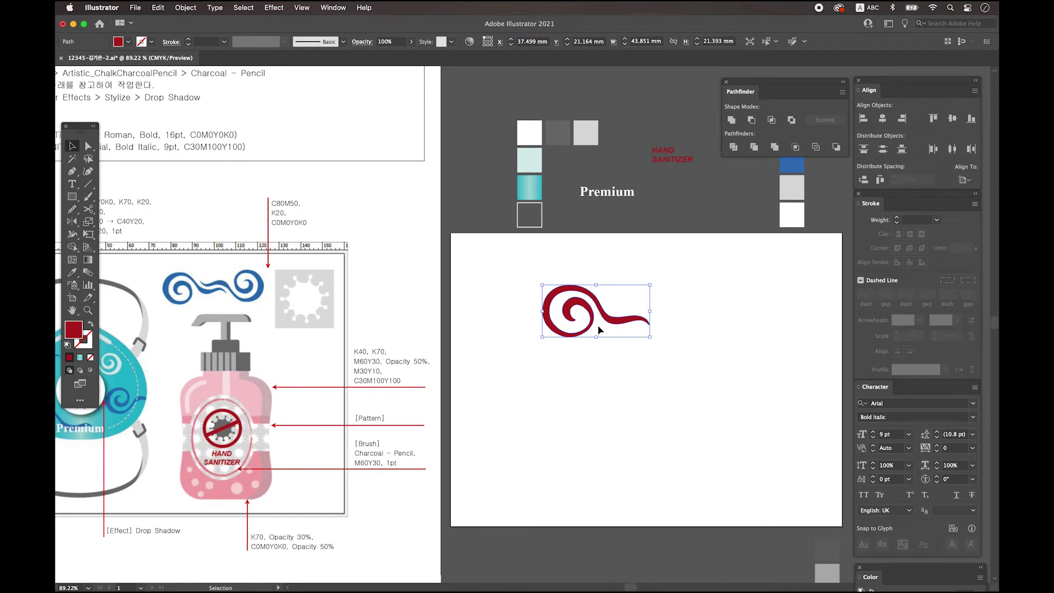
- Recolor the expanded spiral by sampling the blue color swatch above the artboard with the Eyedropper
scroll(637, 361, right, 2)
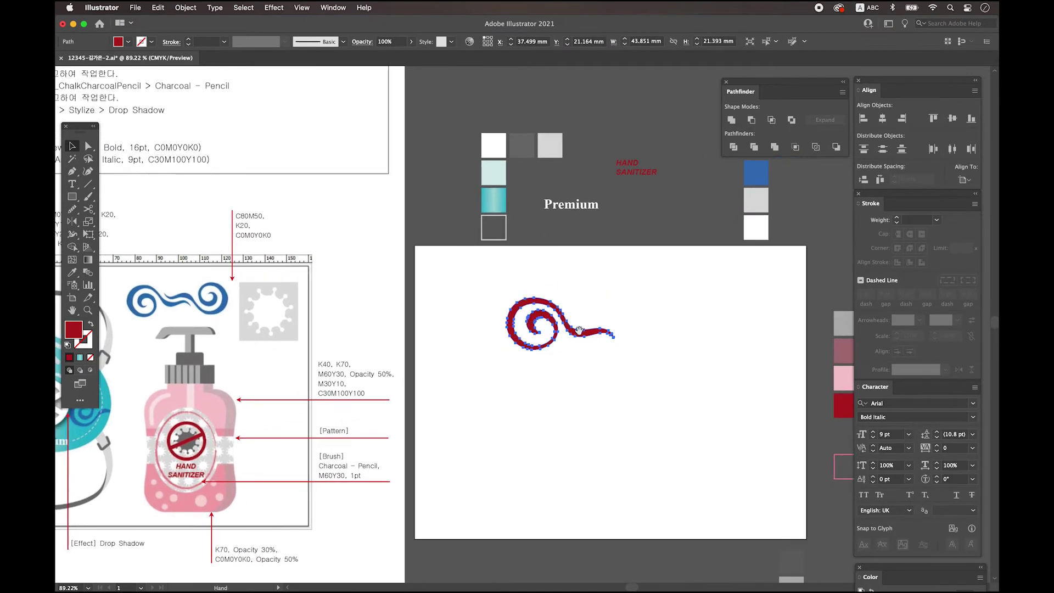
scroll(271, 265, right, 3)
click(71, 274)
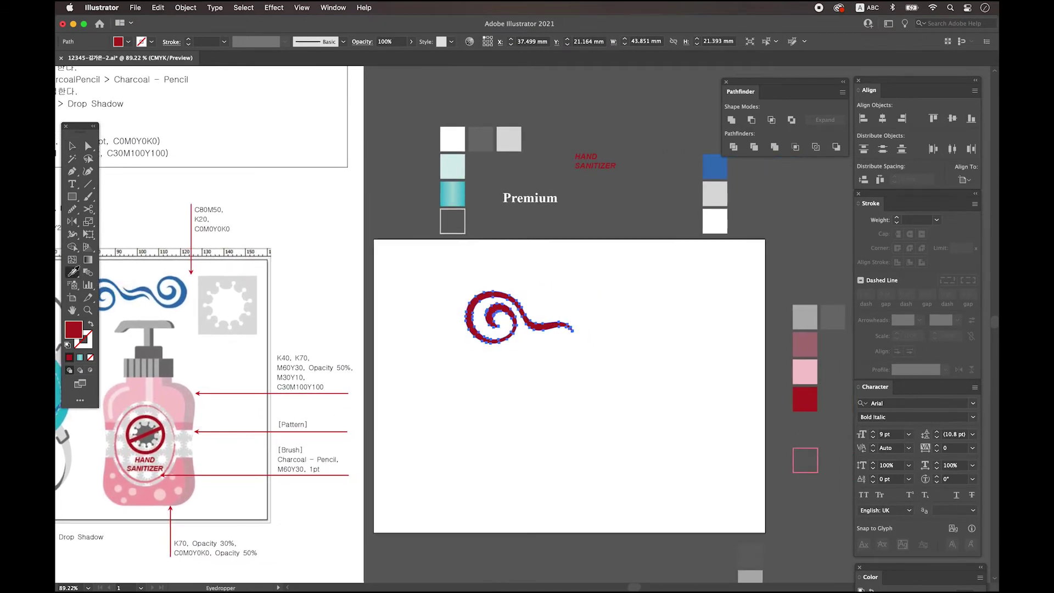
click(714, 168)
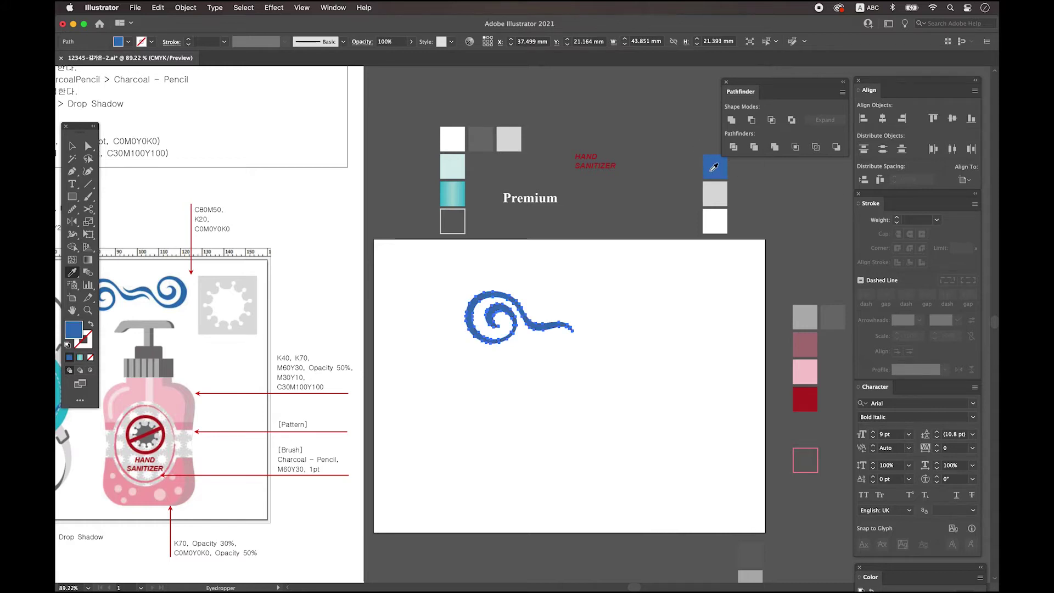
click(71, 145)
- Duplicate the blue spiral horizontally beside the original, overlapping its tail, and reflect the copy across the vertical axis
scroll(542, 319, left, 3)
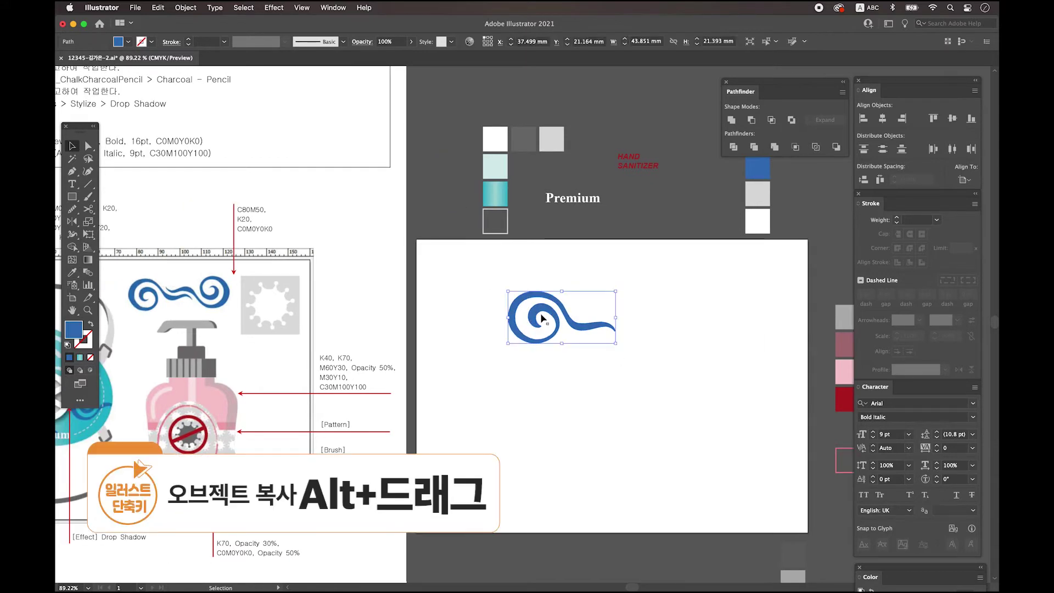
drag(539, 315, 610, 314)
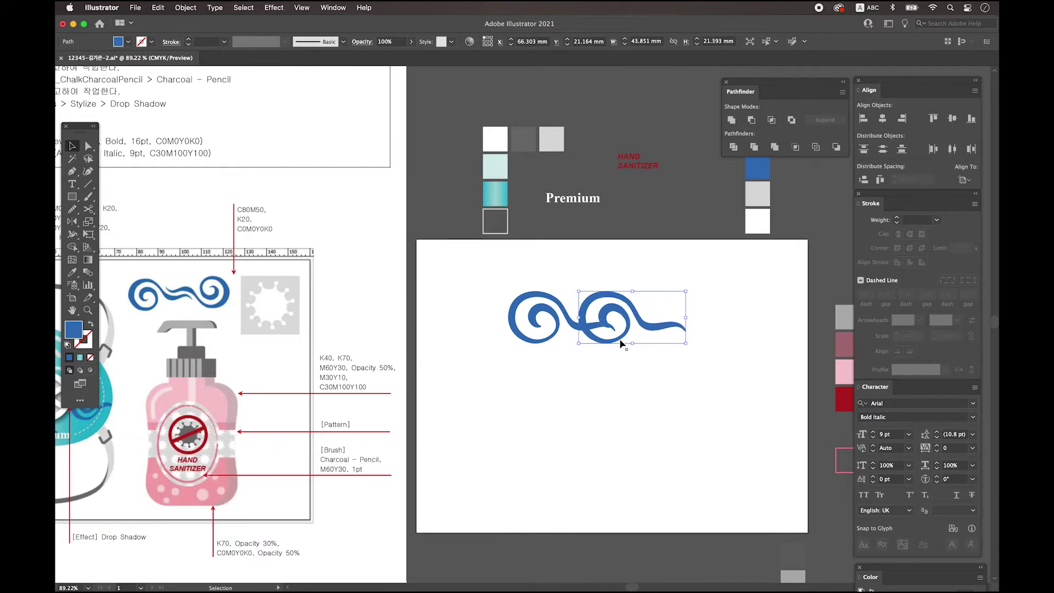
click(74, 221)
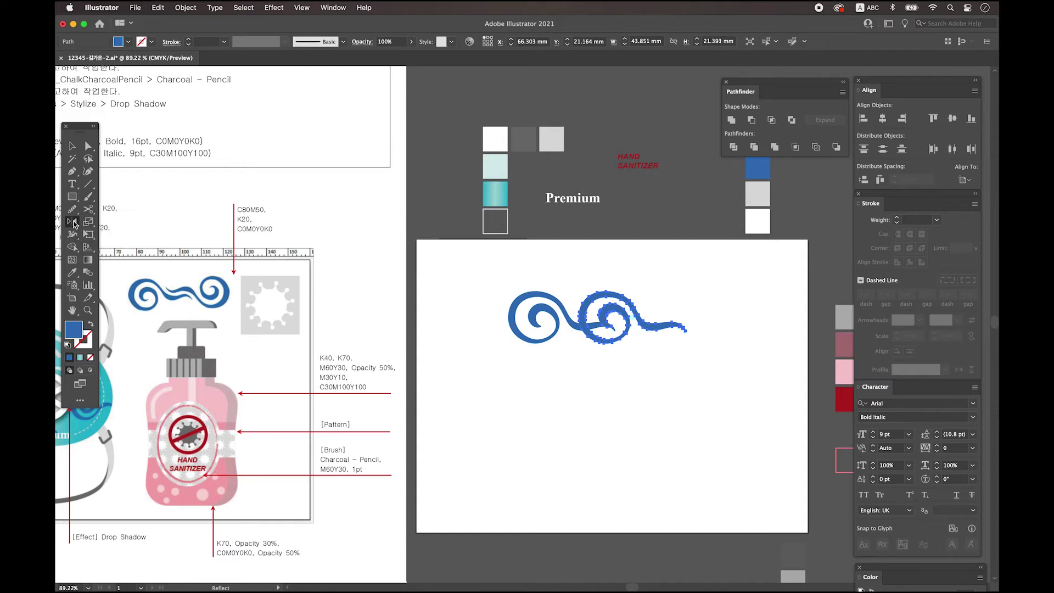
double_click(74, 221)
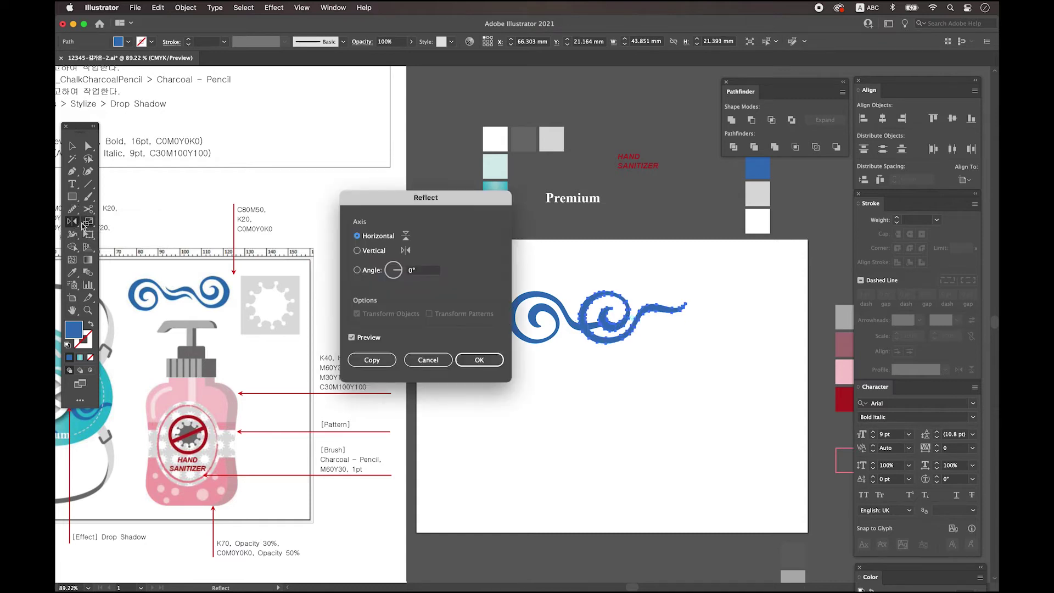
click(370, 253)
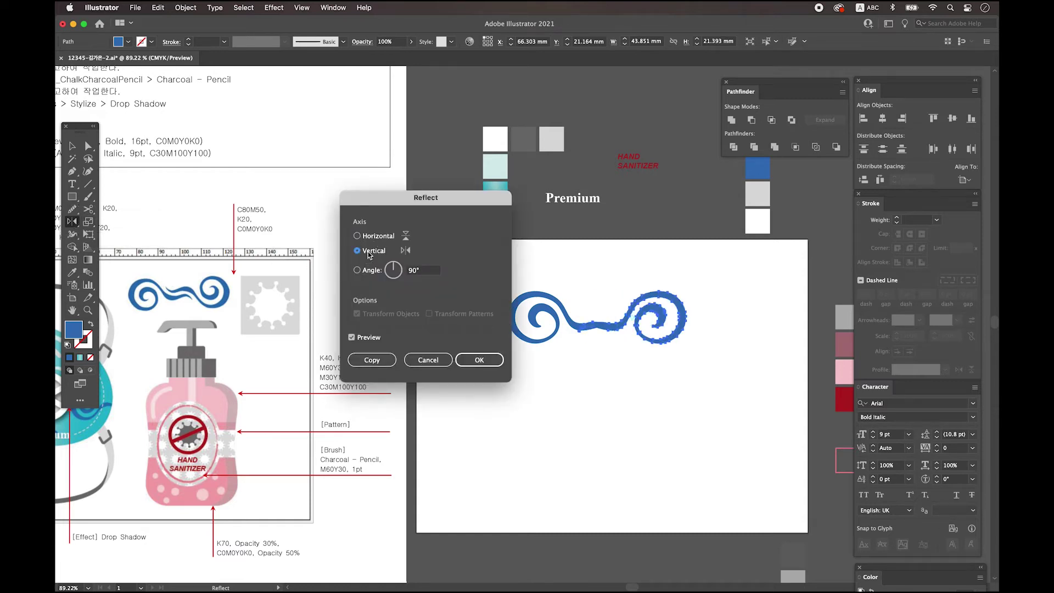
click(489, 361)
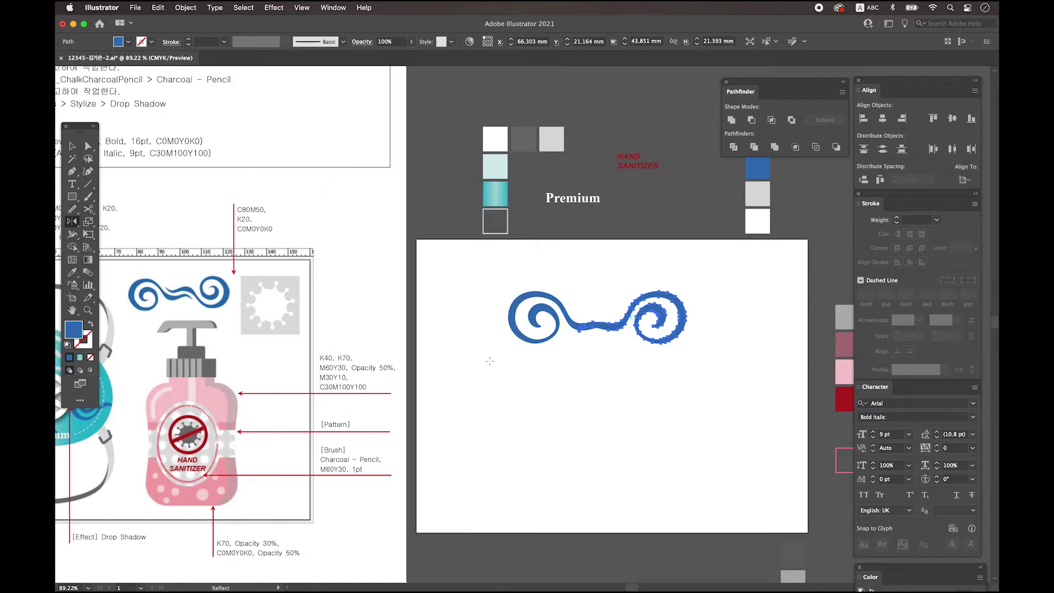
double_click(73, 223)
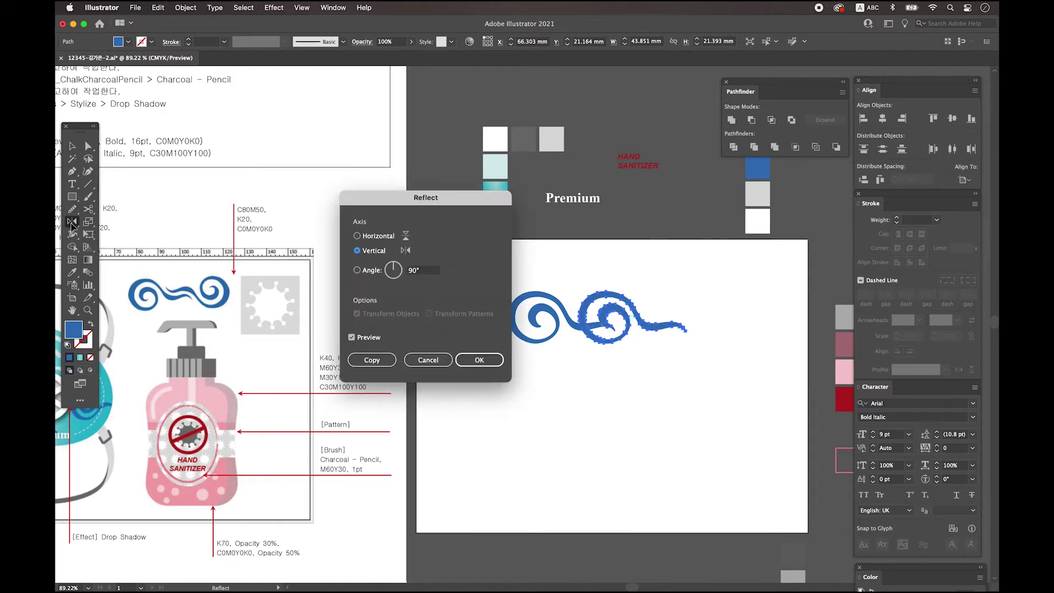
click(358, 236)
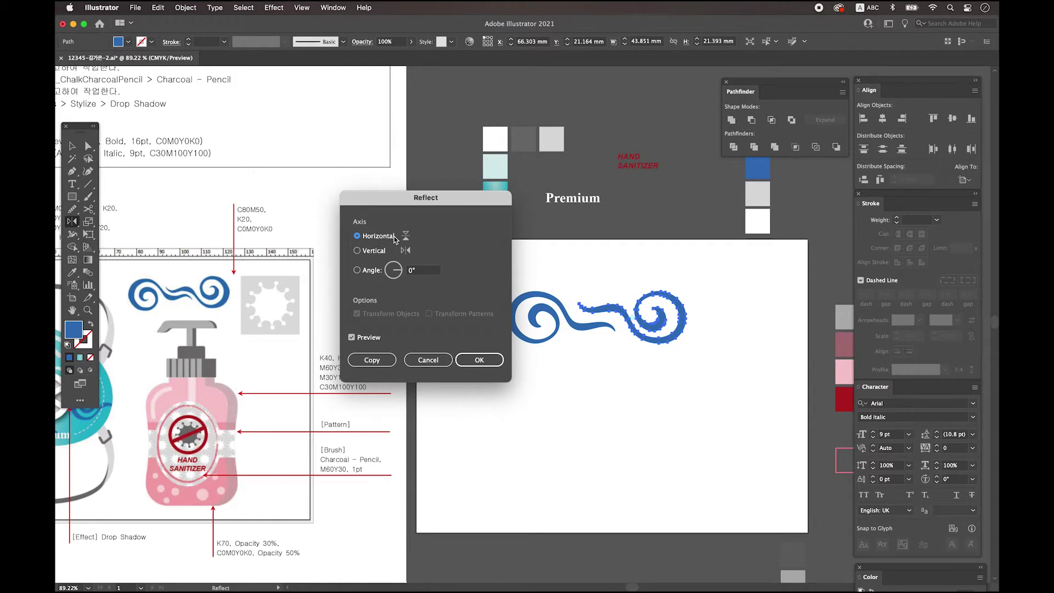
click(434, 361)
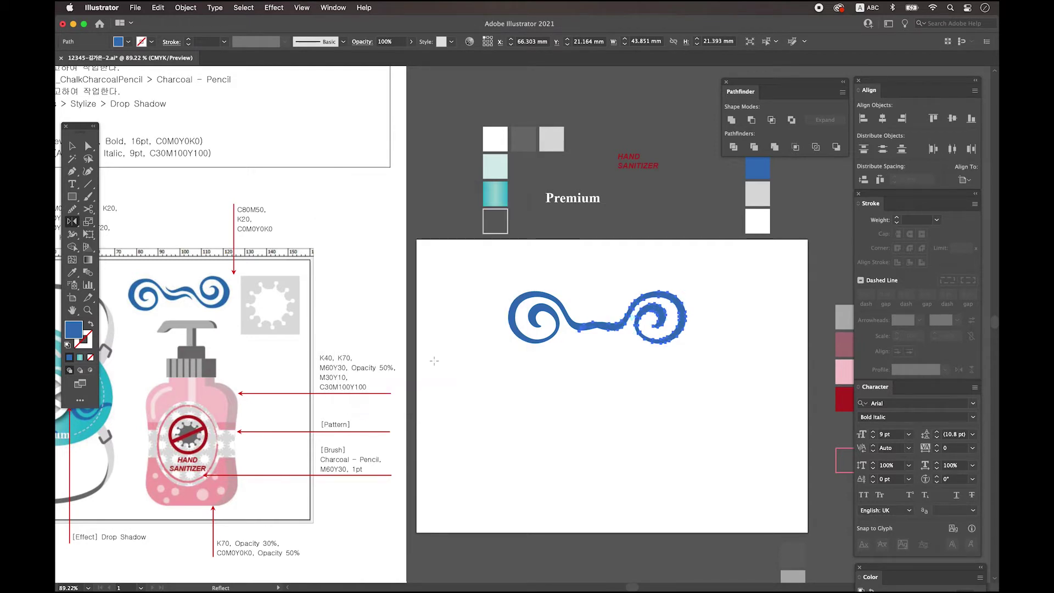
- Reflect the copied spiral across the horizontal axis so its tail runs above the original's tail
double_click(70, 221)
click(377, 236)
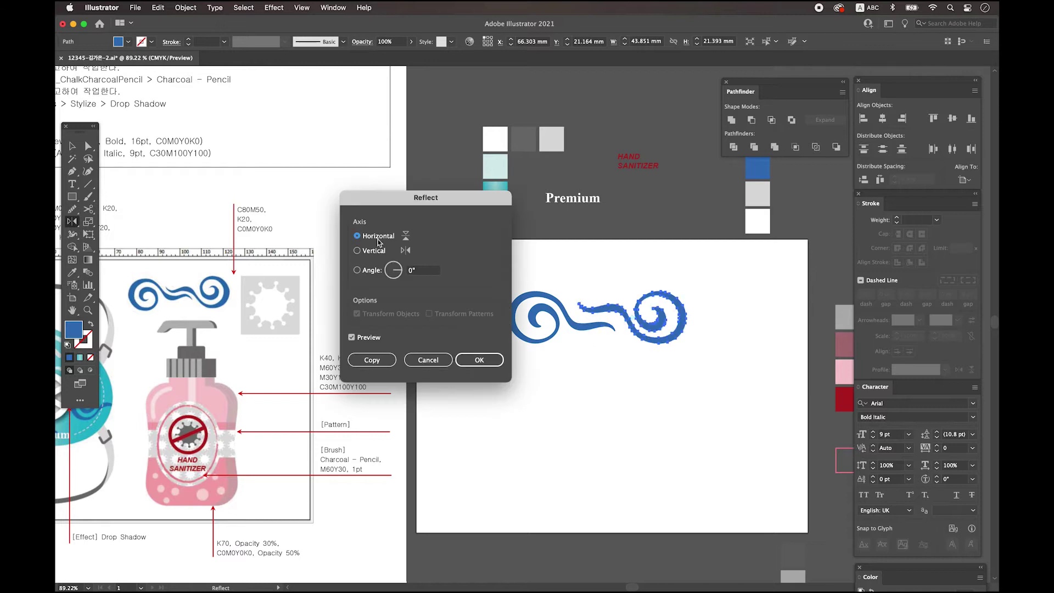
click(479, 360)
key(v)
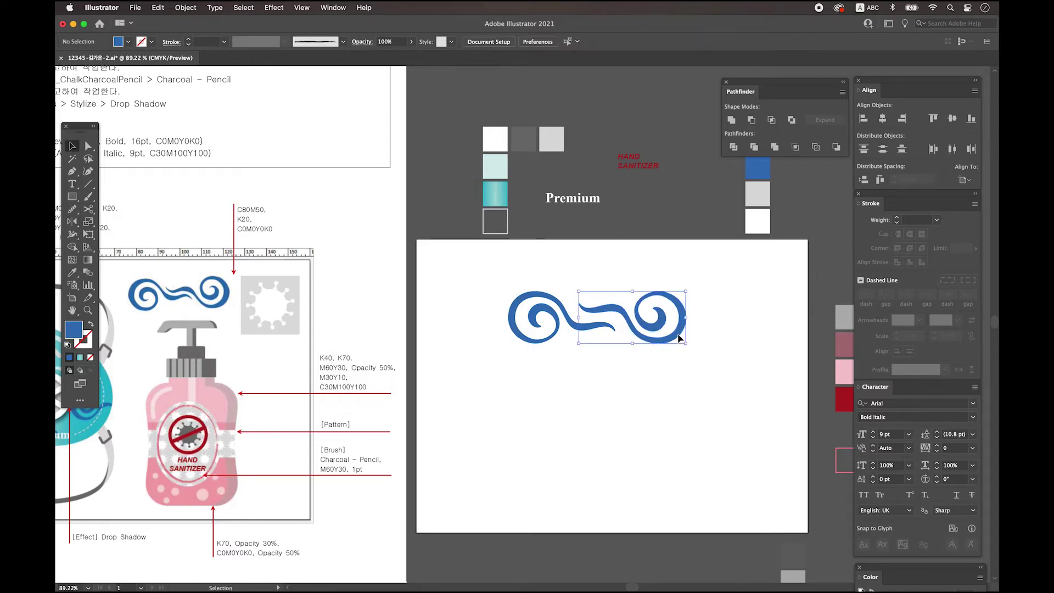
- Fit the two spirals into one group about 48 by 15 mm and place it near the artboard's upper edge
drag(681, 336, 627, 322)
right_click(581, 317)
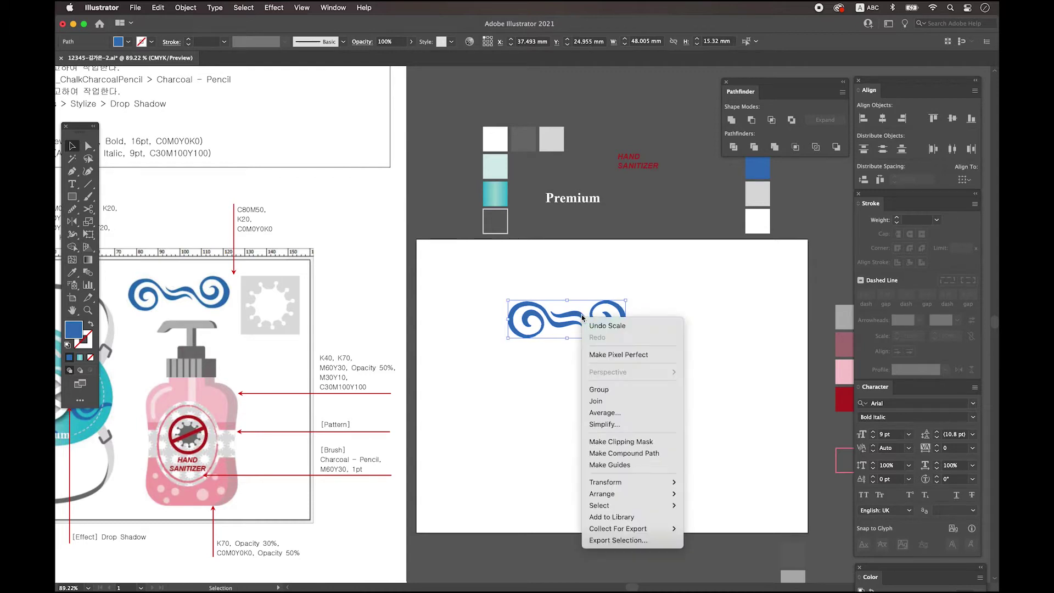
click(598, 389)
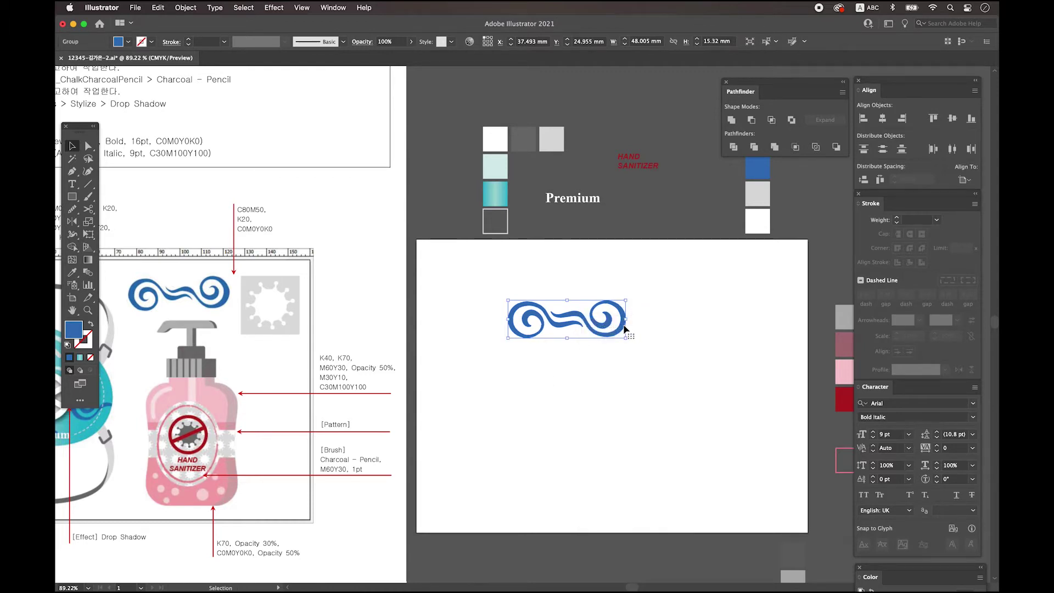
drag(605, 326, 699, 289)
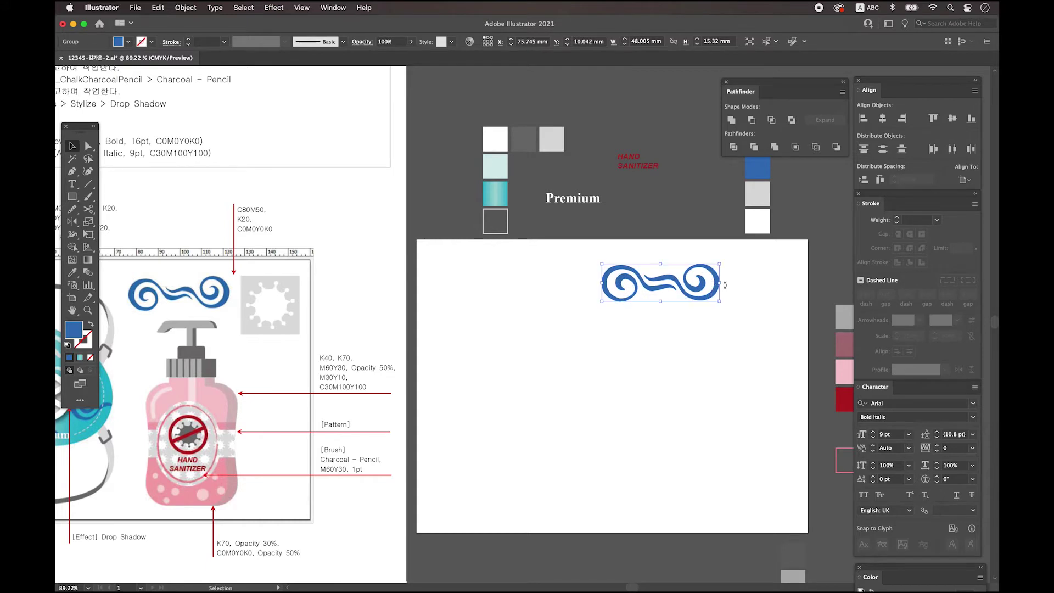
click(676, 377)
- Draw a blue circle about 18.6 mm in diameter below the swirl ornament as the virus body
scroll(676, 378, down, 1)
scroll(676, 378, right, 1)
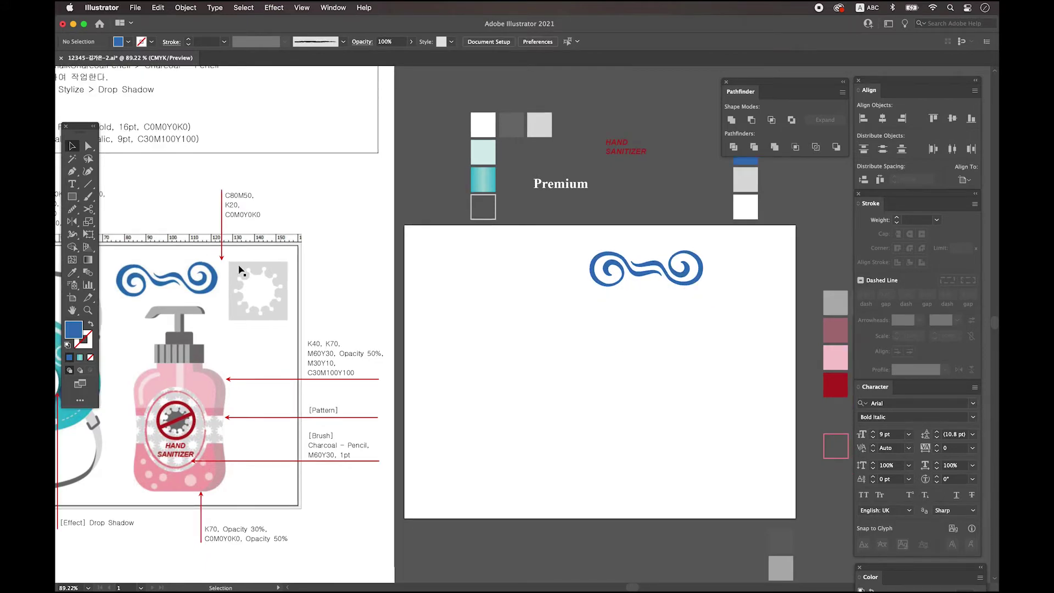
key(super+1)
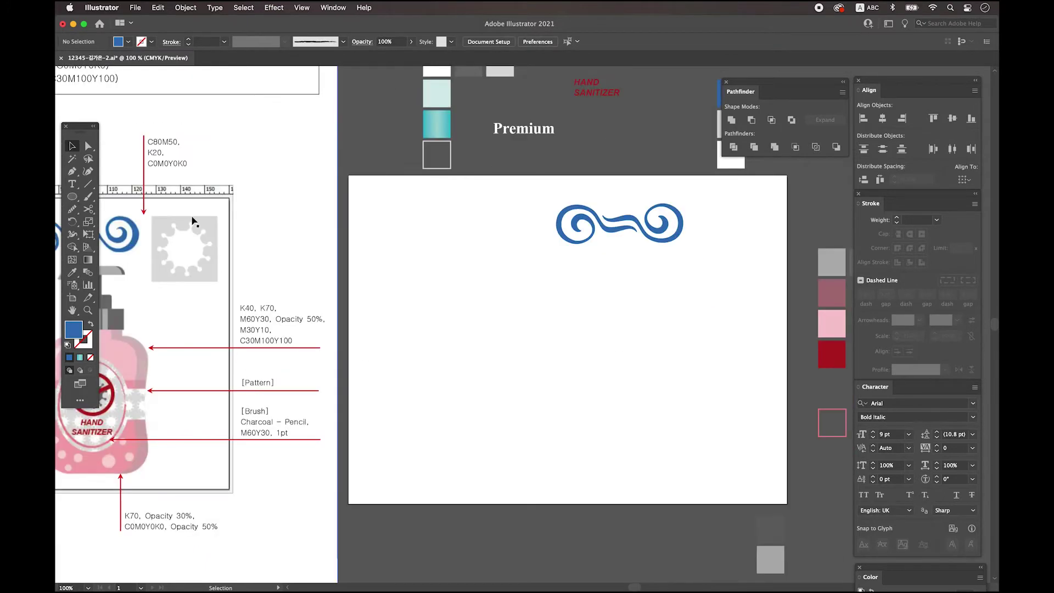
click(72, 197)
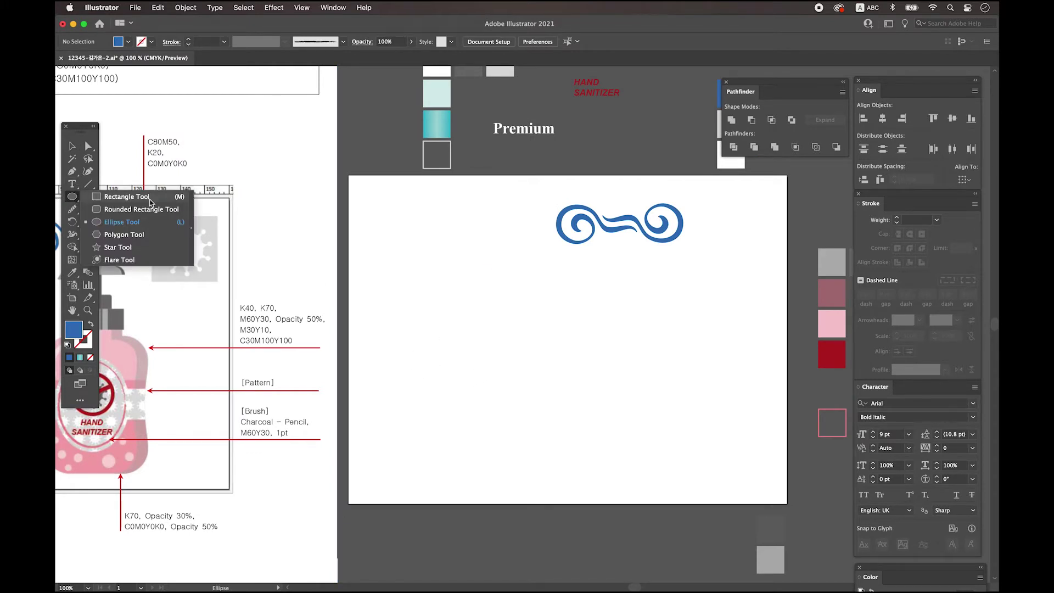
click(68, 195)
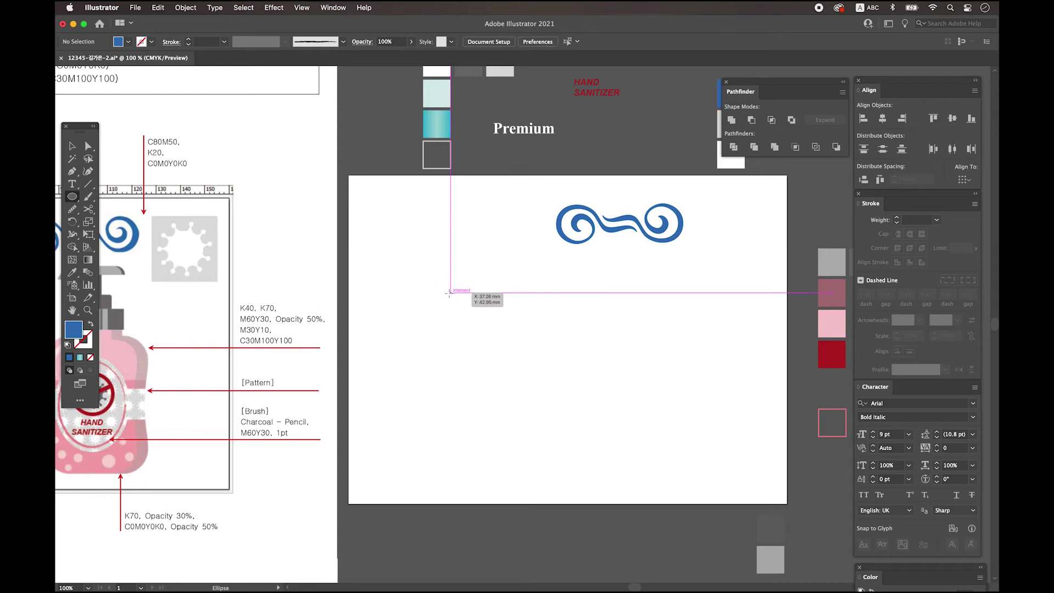
drag(455, 295, 500, 345)
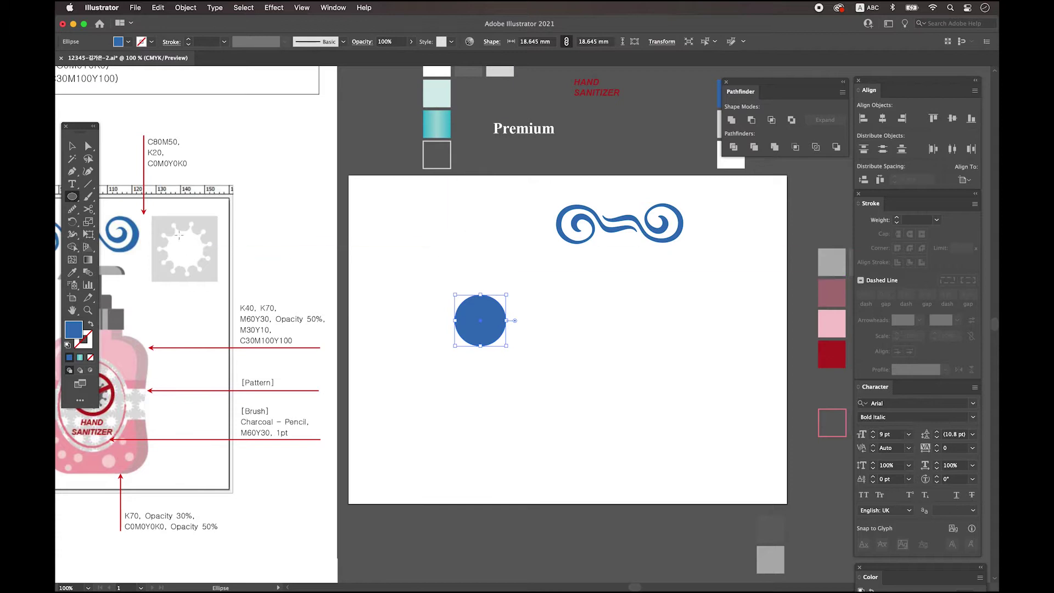
- Draw a closed pointed spike with concave sides, about 9 mm wide at its base, above the circle using the Pen tool
key(p)
key(space)
key(super+equal)
drag(518, 289, 560, 199)
click(540, 265)
click(559, 230)
click(578, 266)
click(540, 266)
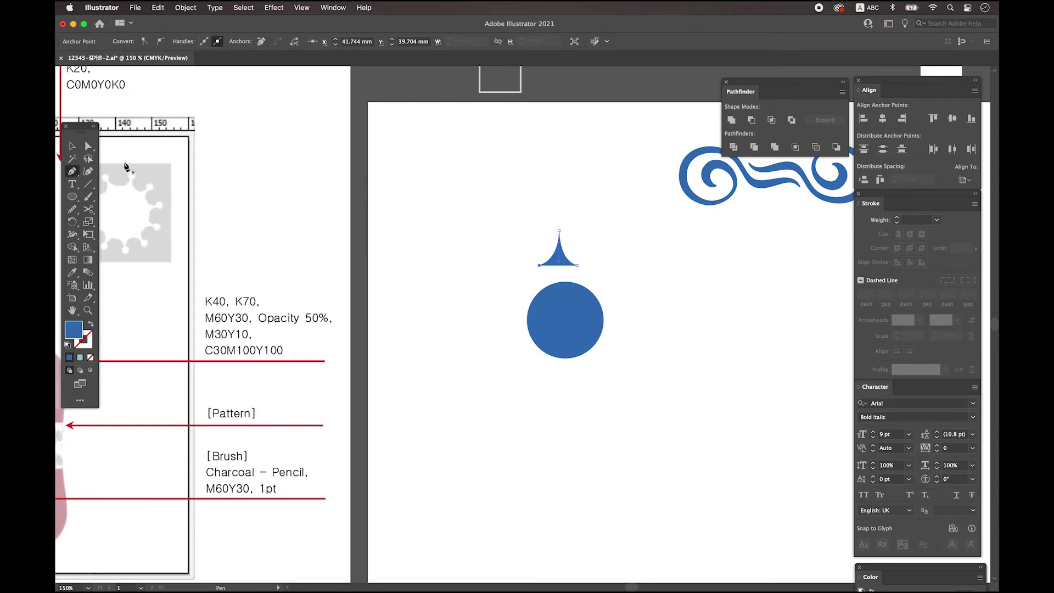
- Add a small circle at the spike's tip and group it with the spike
click(72, 198)
drag(555, 226, 566, 239)
click(72, 147)
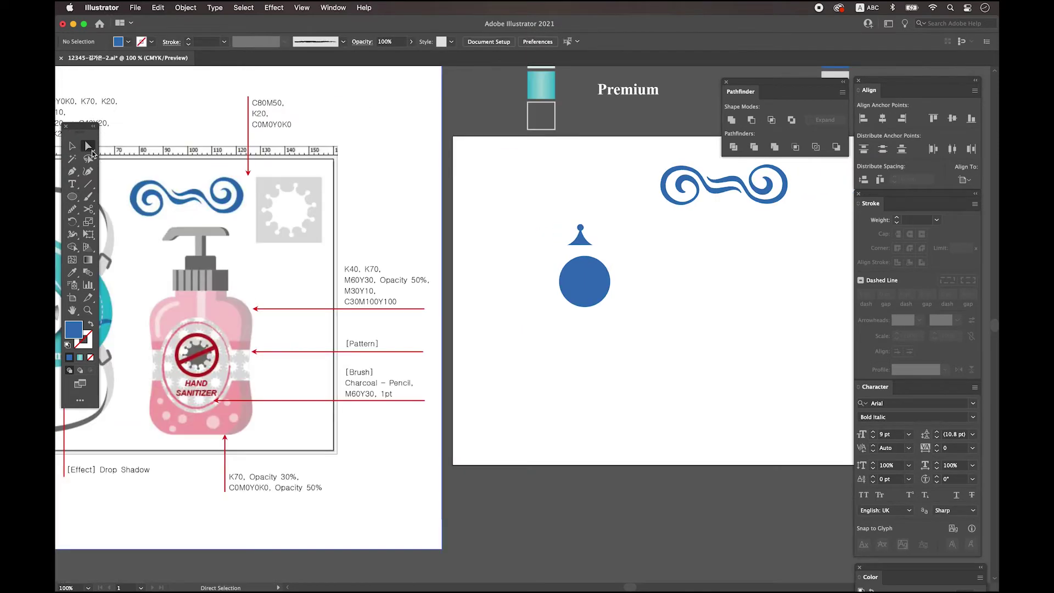
click(72, 146)
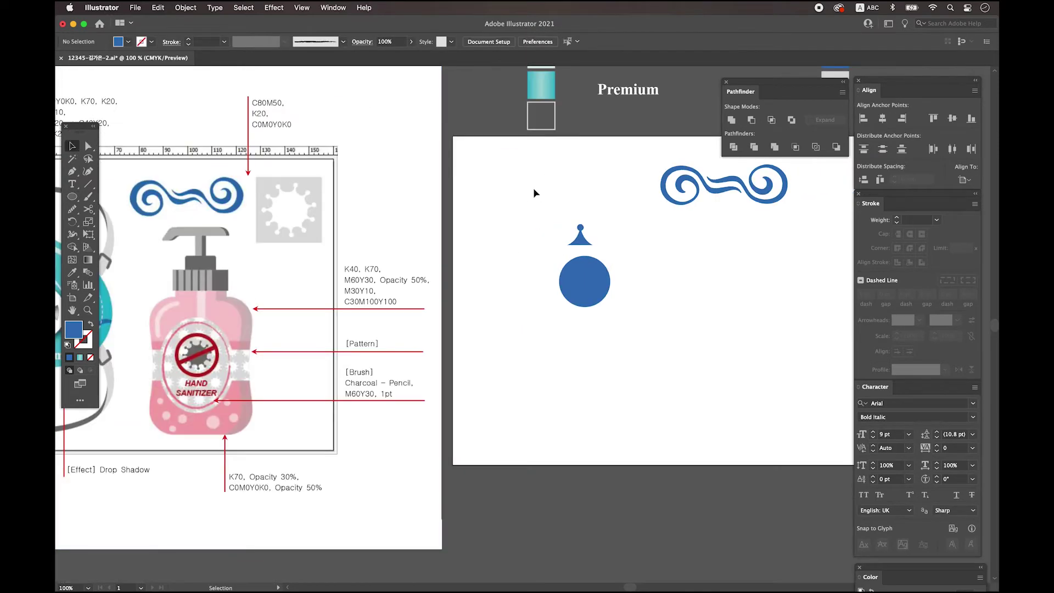
click(583, 243)
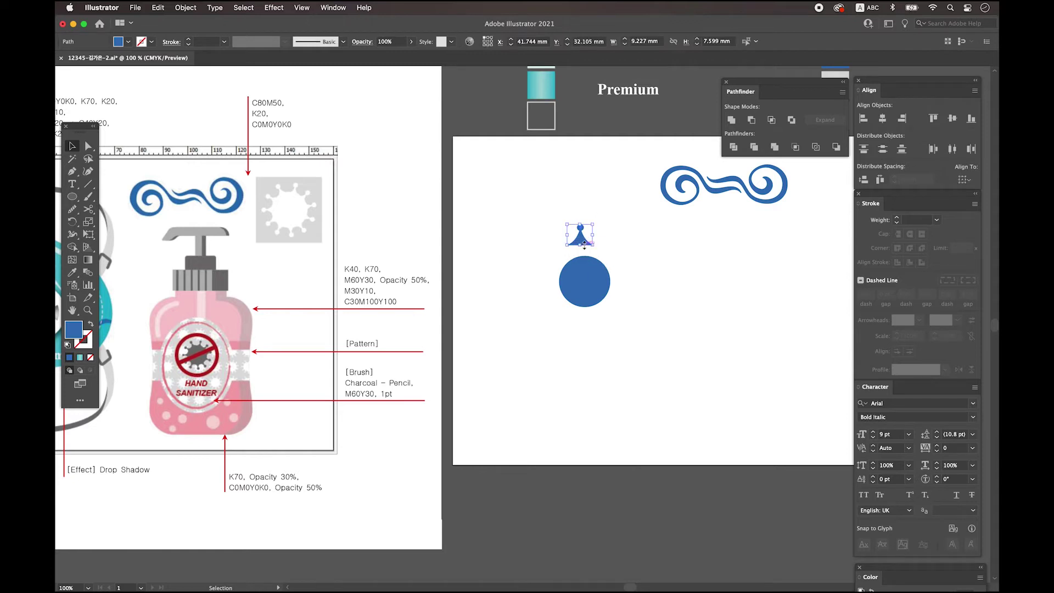
right_click(581, 240)
click(609, 311)
- Scale the spike group to about 5.9 by 6.4 mm and set its base onto the upper edge of the circle
mouse_move(585, 242)
mouse_down()
mouse_move(577, 227)
mouse_move(586, 259)
mouse_up()
scroll(586, 259, down, 3)
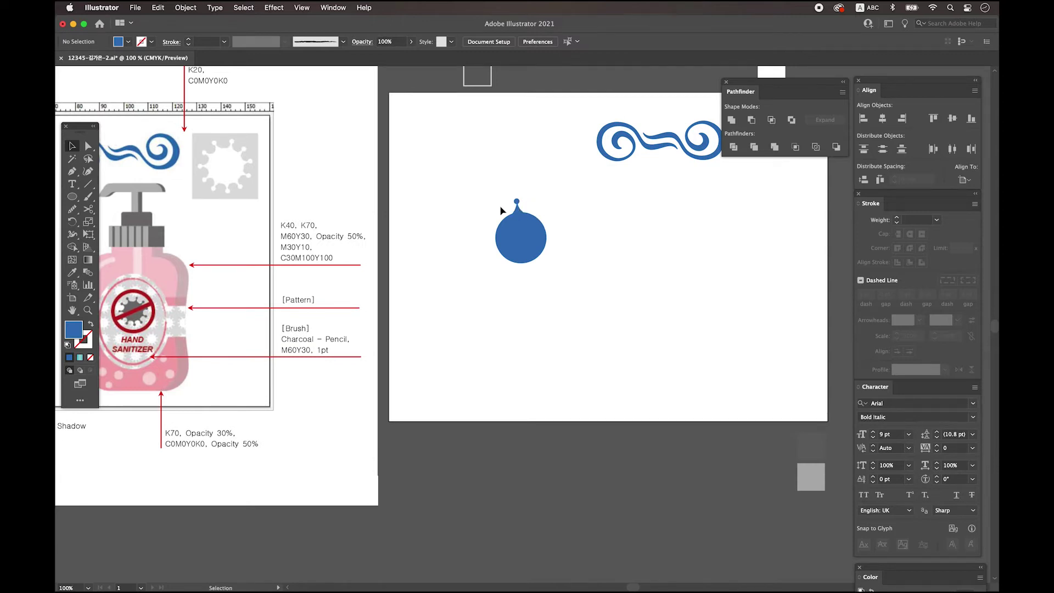
click(540, 198)
- Create a copy of the spike group rotated by 360/11 degrees around the circle's center
click(517, 205)
key(r)
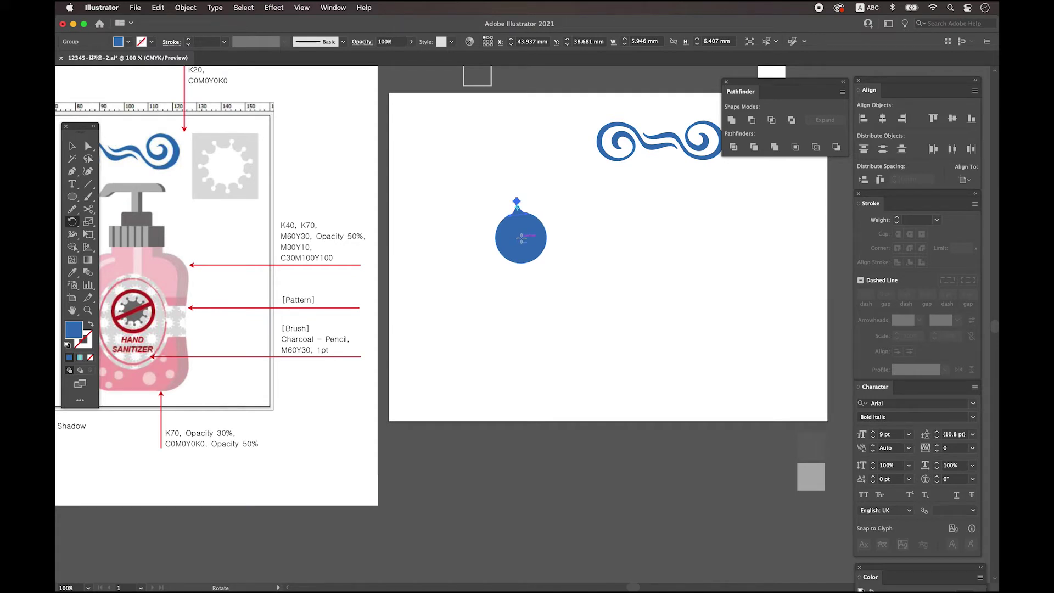
key(Return)
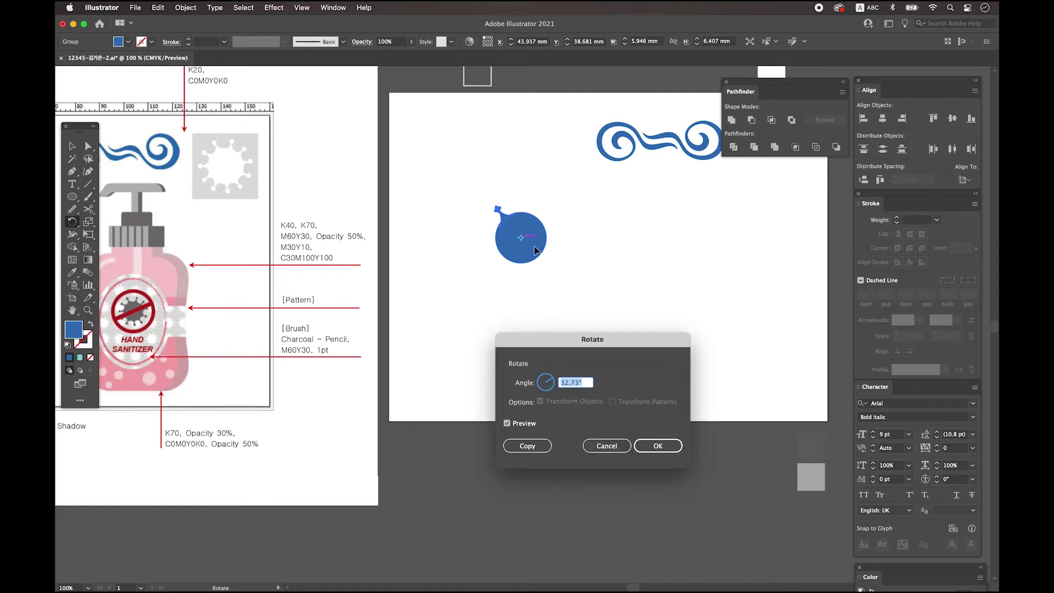
key(BackSpace)
text(360/11)
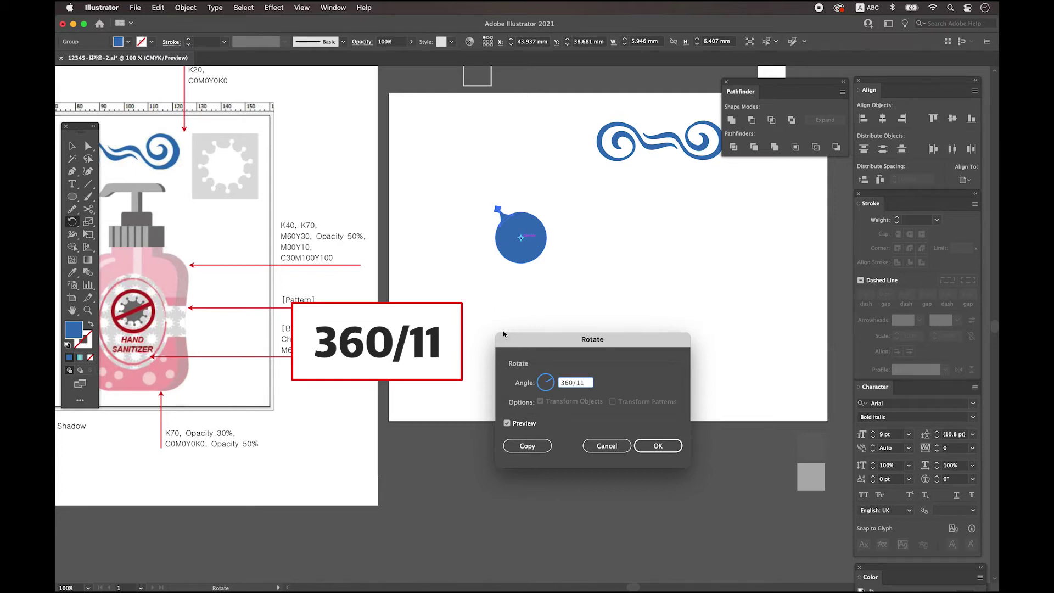
click(532, 451)
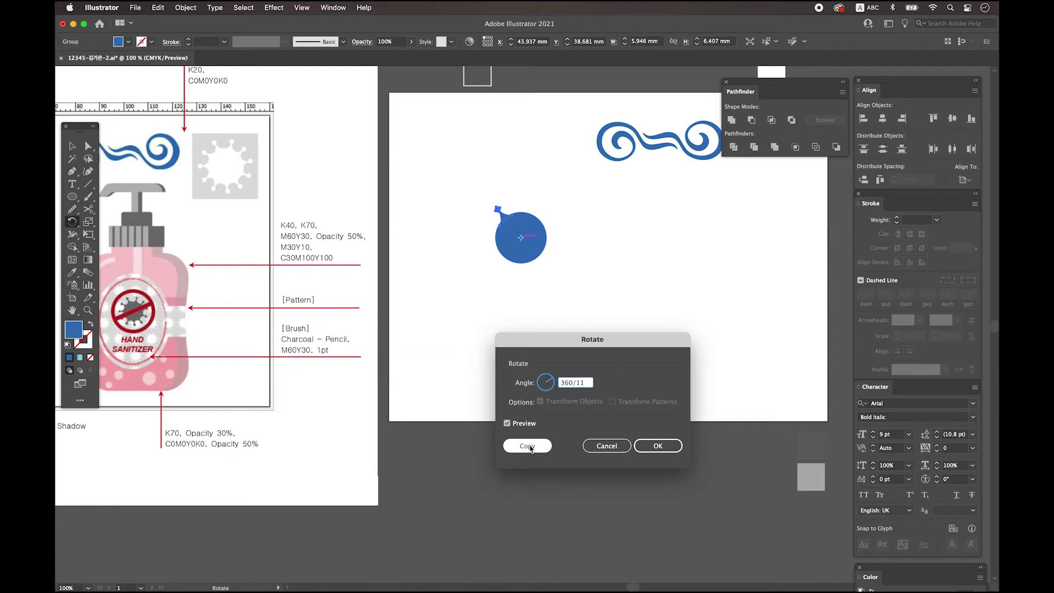
- Create the rotated spike copy and repeat the rotation nine times until eleven spikes surround the circle
click(531, 449)
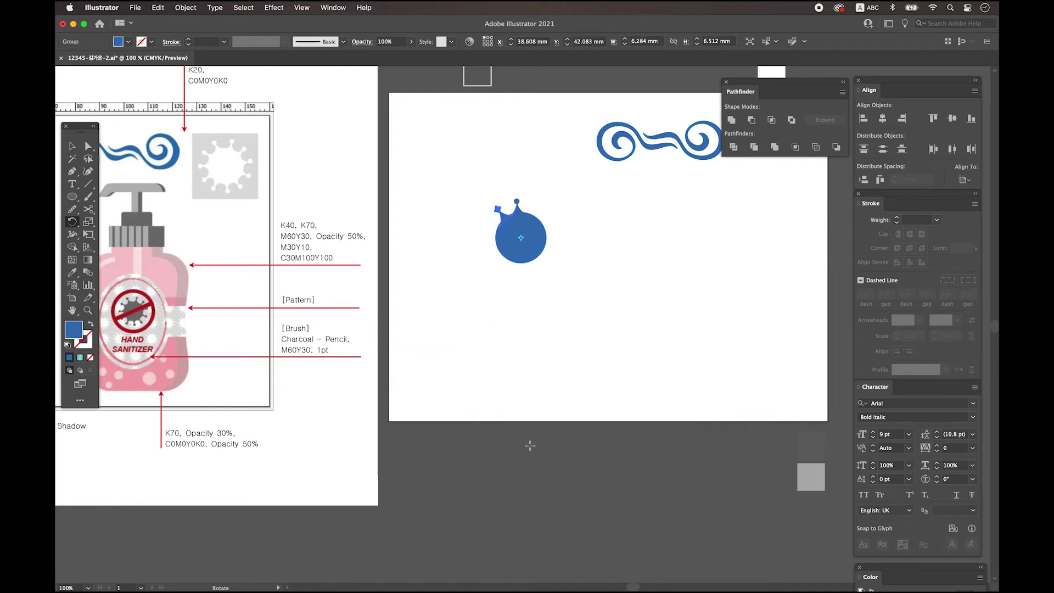
key(ctrl+d)
key(ctrl+d)
key(ctrl+d)
key(ctrl+d)
key(ctrl+d)
key(ctrl+d)
key(ctrl+d)
key(ctrl+d)
key(ctrl+d)
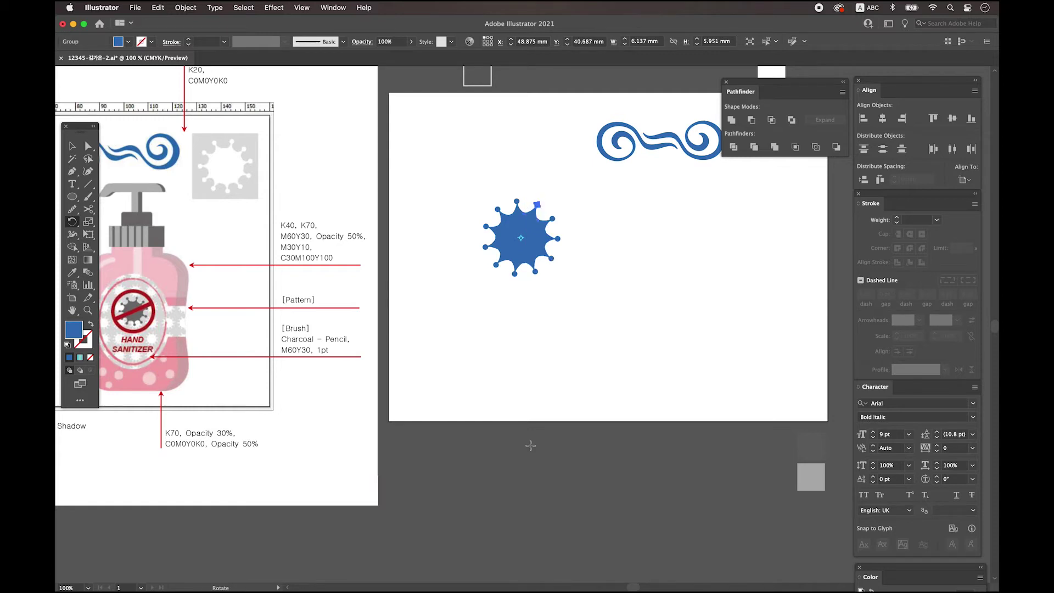
- Group the circle with all its spikes into one virus shape
click(72, 145)
click(630, 324)
drag(460, 187, 583, 288)
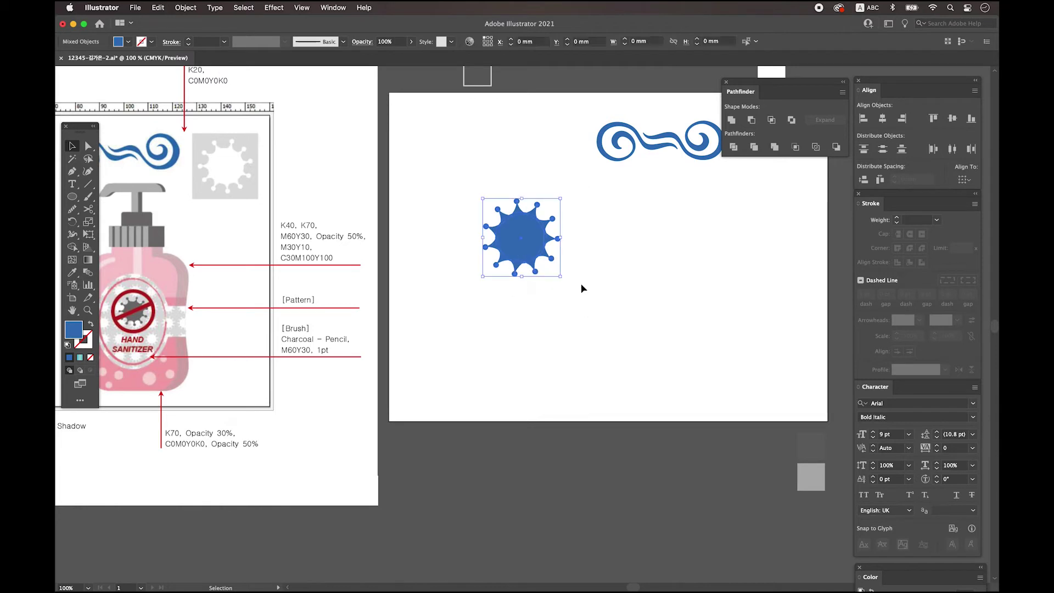
right_click(523, 252)
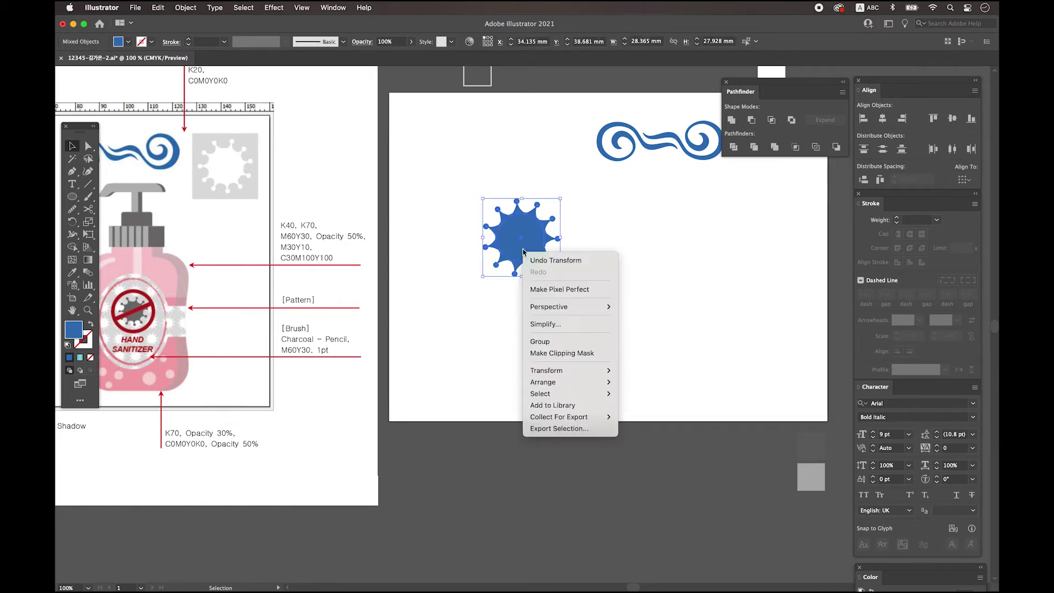
click(546, 343)
click(597, 242)
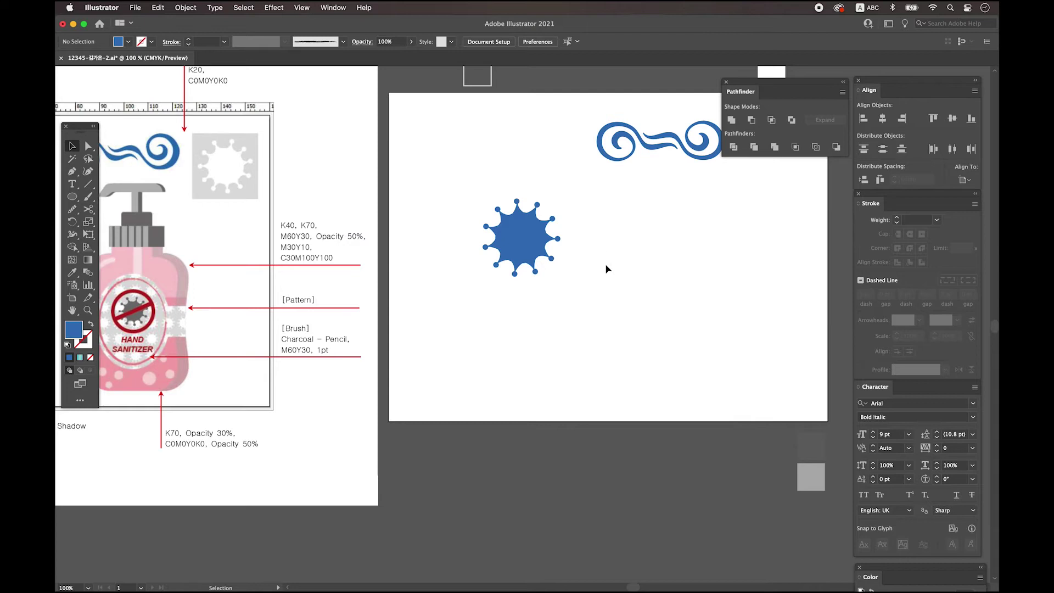
- Draw a square about 27.4 mm wide beside the virus shape and fill it with the sampled light grey K20
key(m)
key(ctrl+minus)
drag(549, 239, 598, 291)
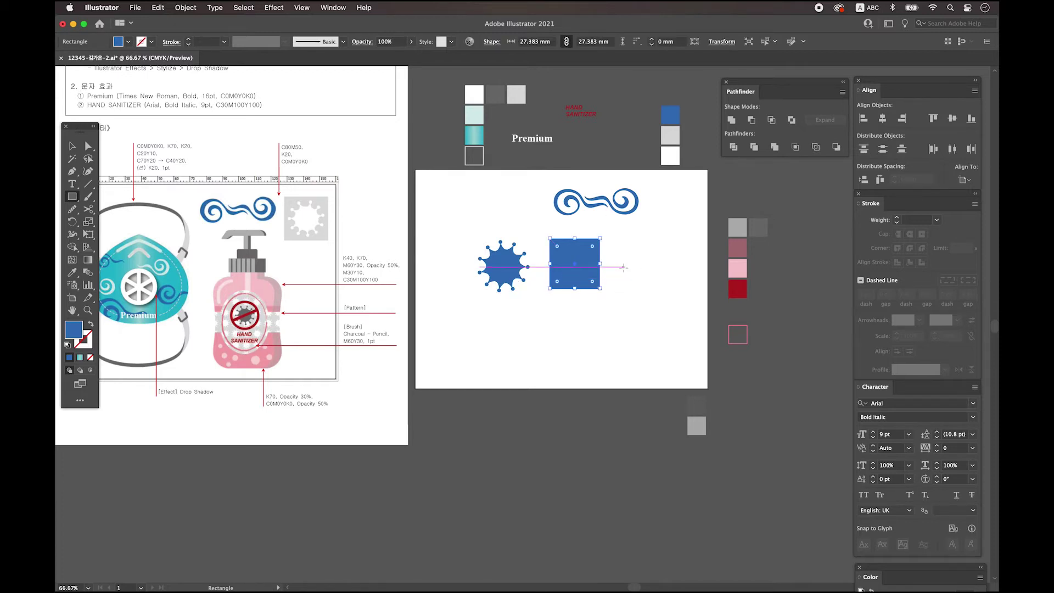
click(72, 272)
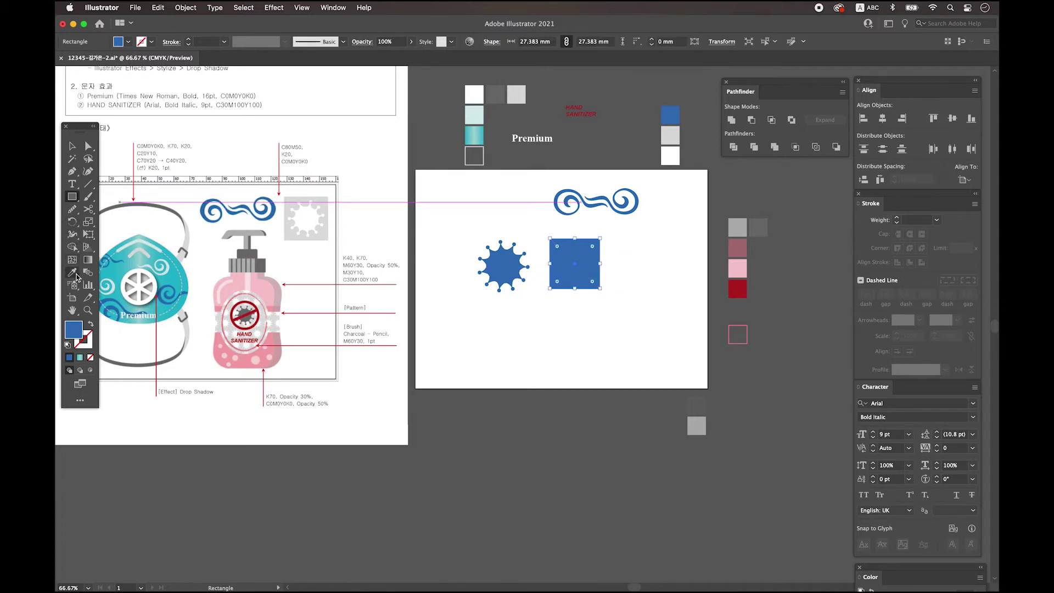
click(669, 135)
- Move the virus group onto the grey square and fill it with the sampled white
click(70, 148)
click(543, 364)
click(504, 266)
drag(500, 269, 573, 272)
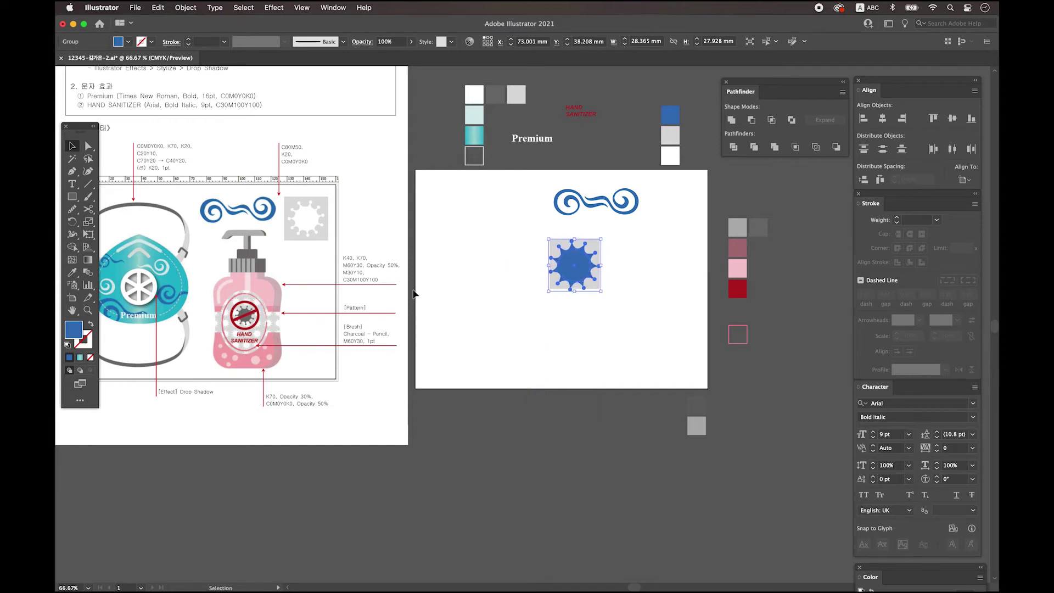
click(72, 272)
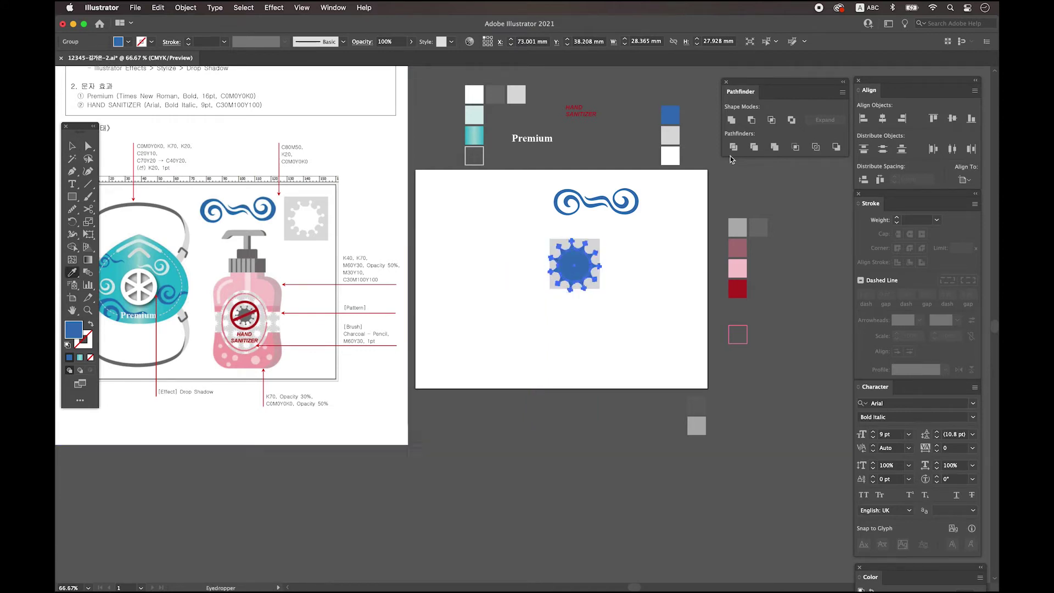
click(671, 135)
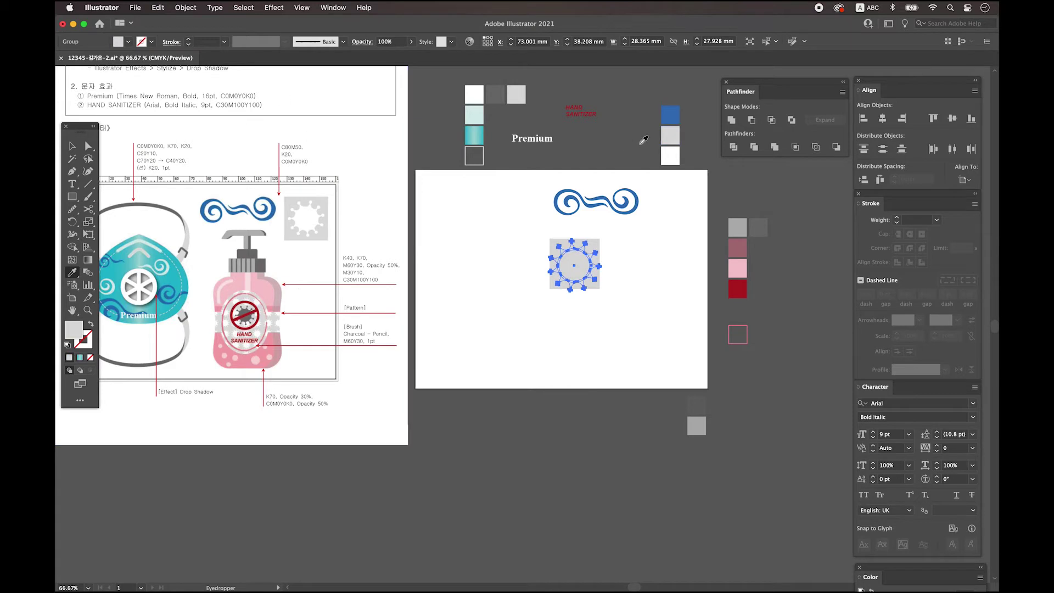
click(674, 152)
click(72, 146)
click(614, 259)
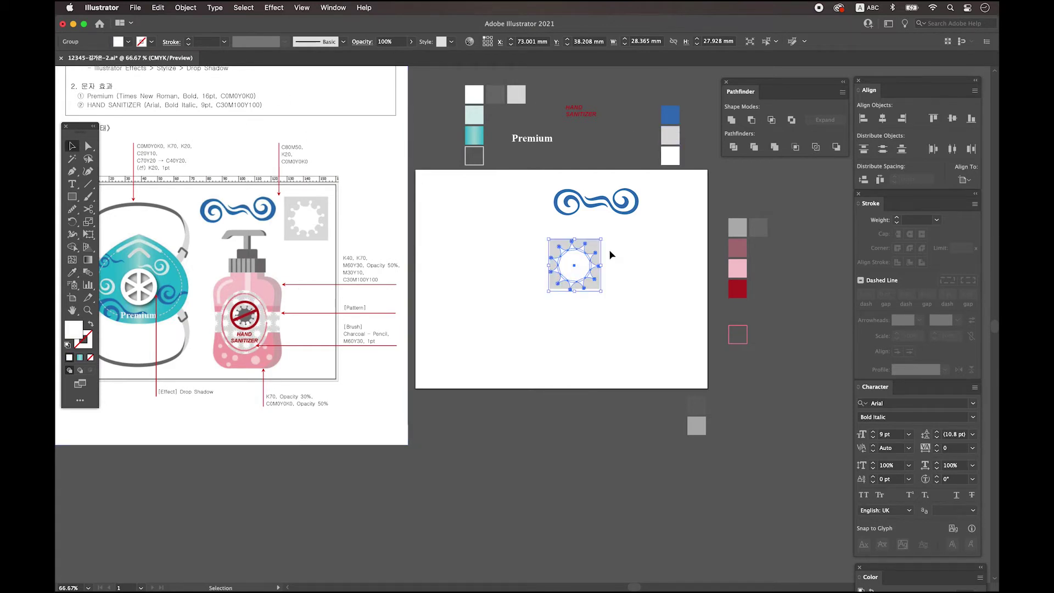
- Shrink the white virus group to fit inside the grey square and center the two on each other horizontally and vertically
click(590, 275)
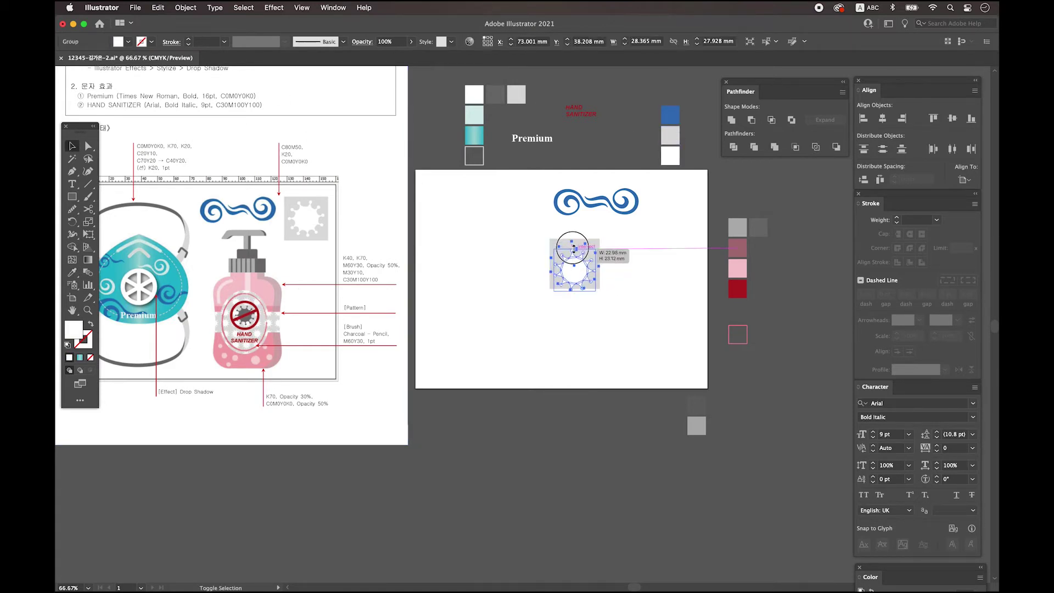
shift+click(575, 286)
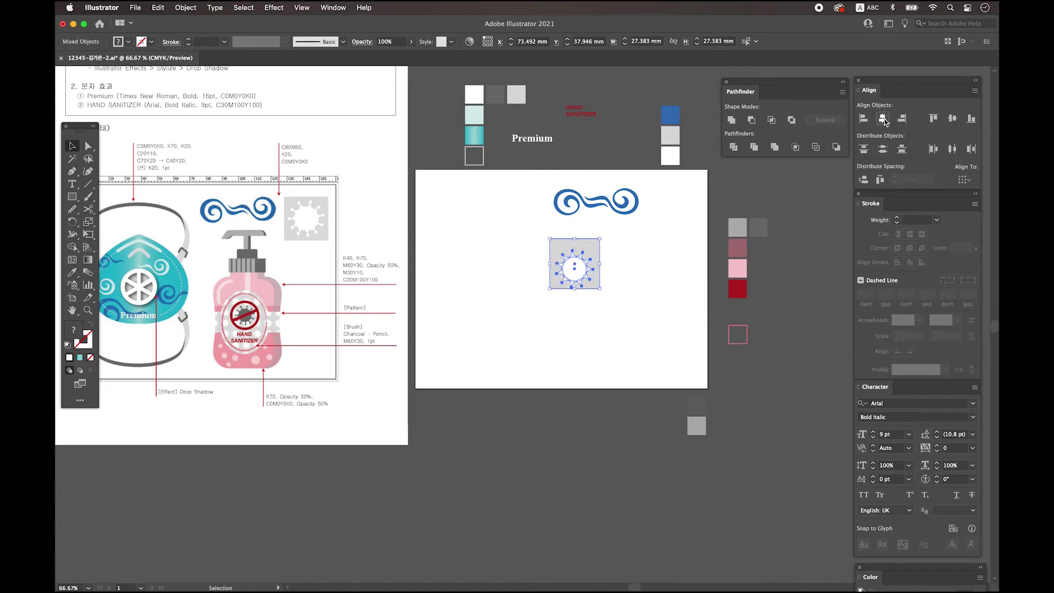
click(952, 119)
click(560, 347)
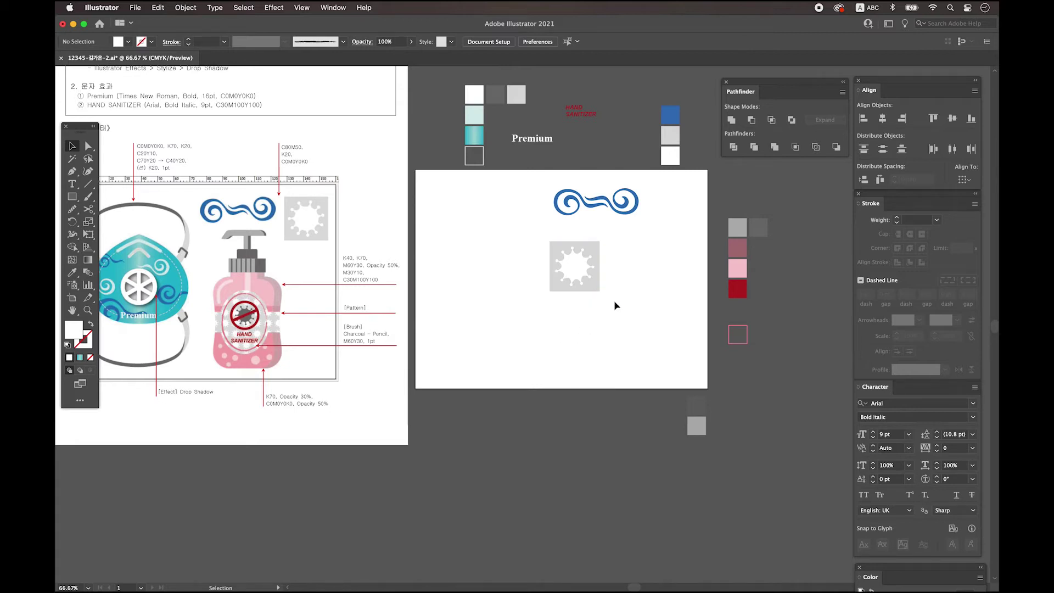
- Group the white virus with its grey square background
key(super+1)
right_click(509, 297)
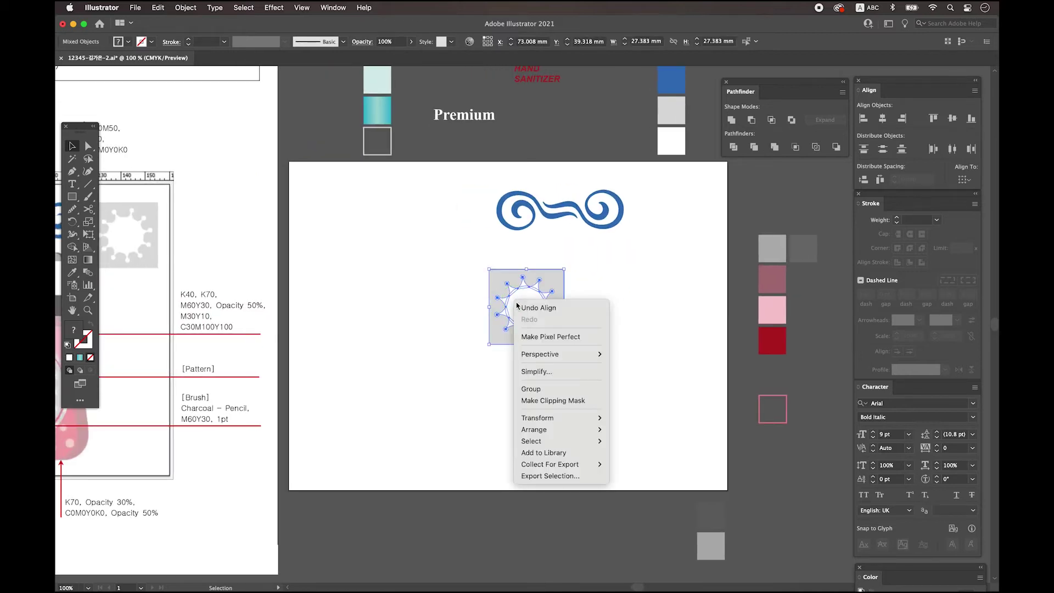
click(623, 328)
click(622, 328)
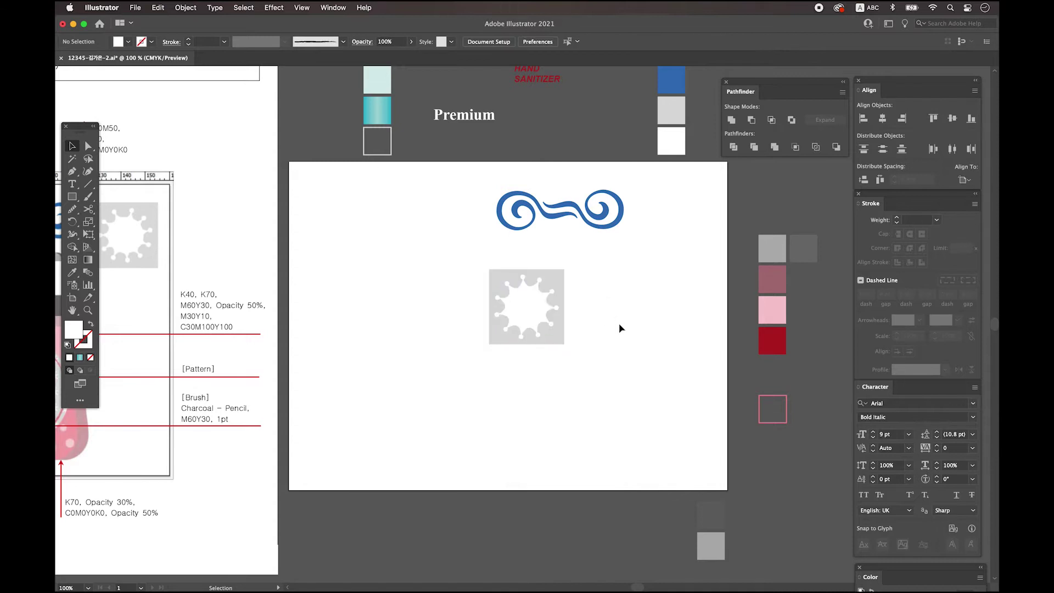
- Move the virus tile to the artboard's upper-right corner beside the swirl ornament and scale it to about 21.5 mm square
drag(514, 317, 659, 223)
key(super+minus)
drag(567, 308, 697, 255)
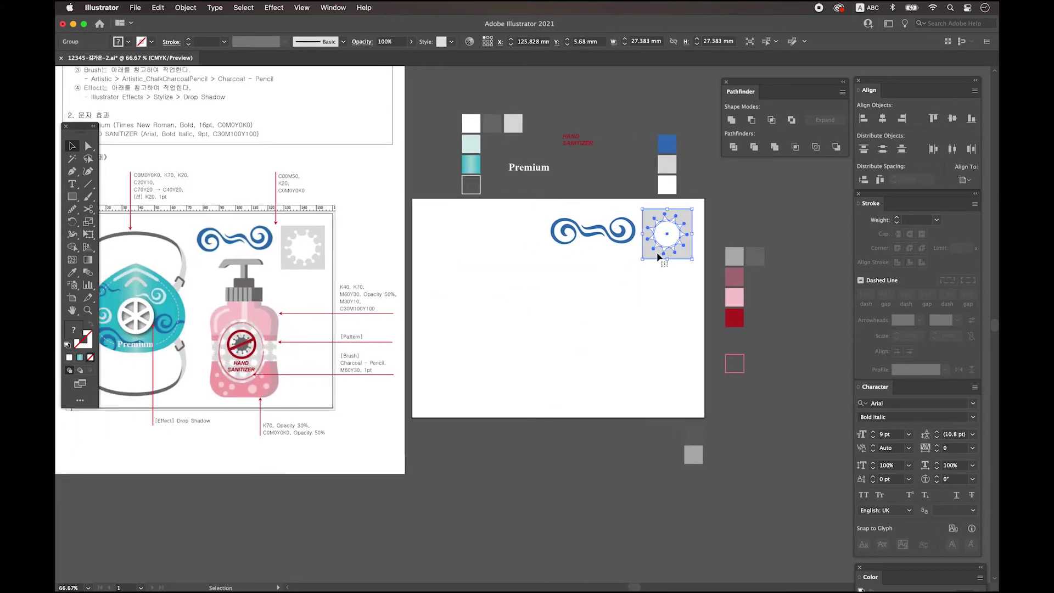
click(705, 217)
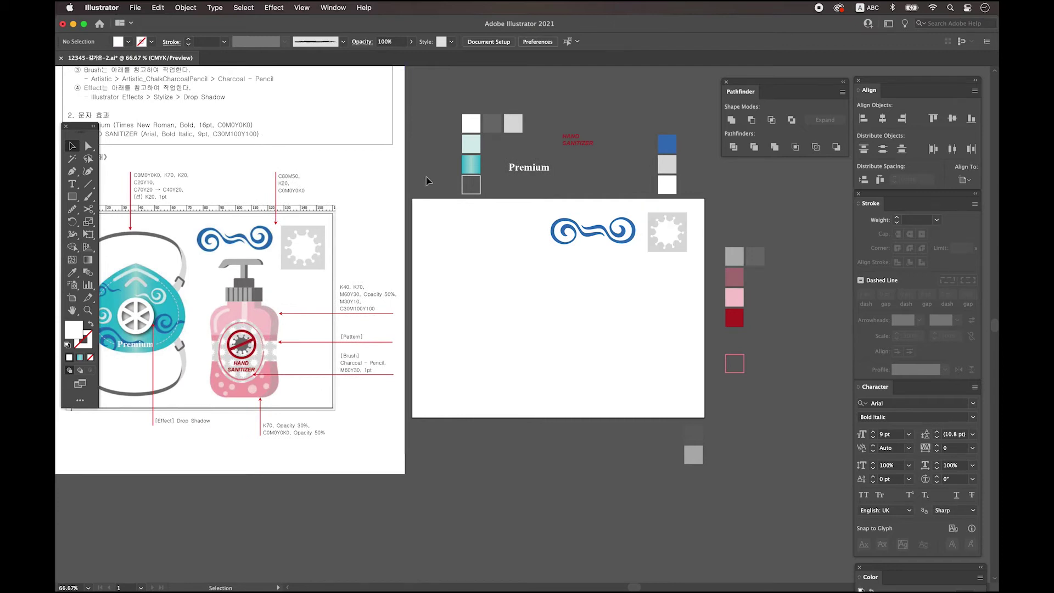
click(663, 230)
click(664, 276)
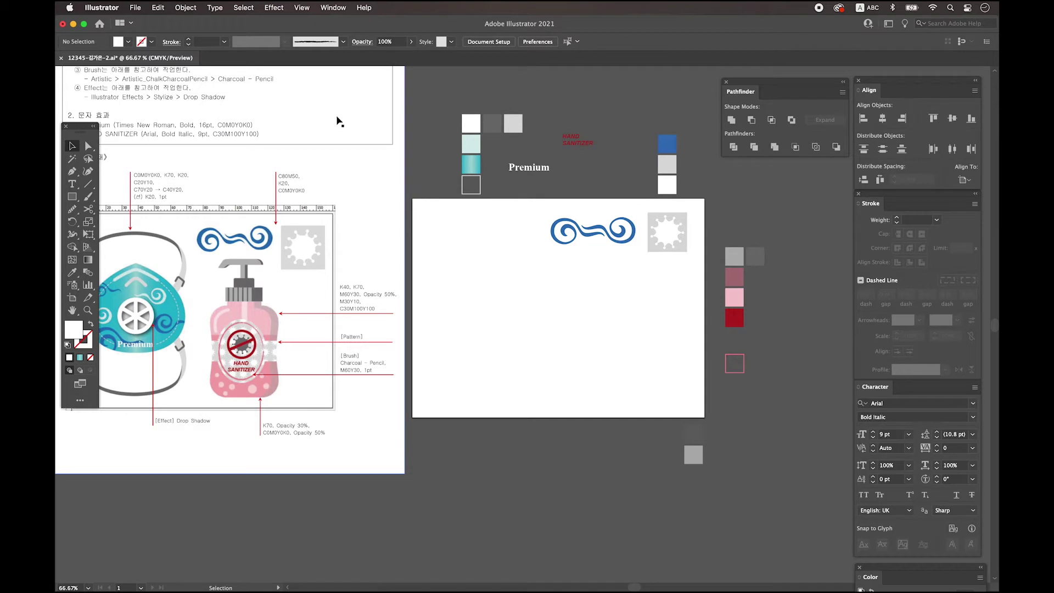
- Show the document's swatches and add the grouped virus tile to them as a new pattern swatch
click(332, 8)
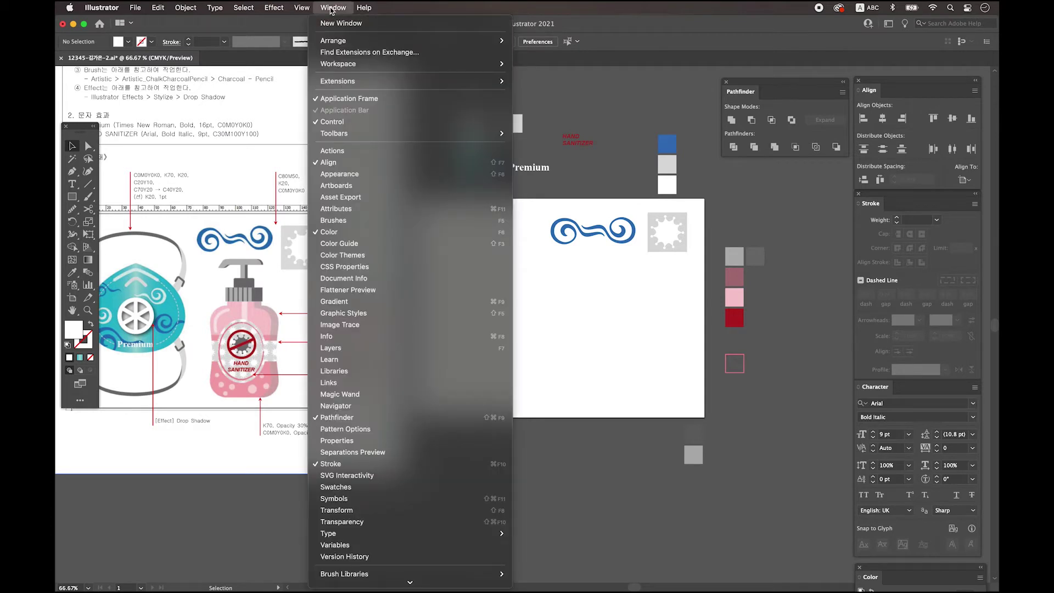
click(364, 491)
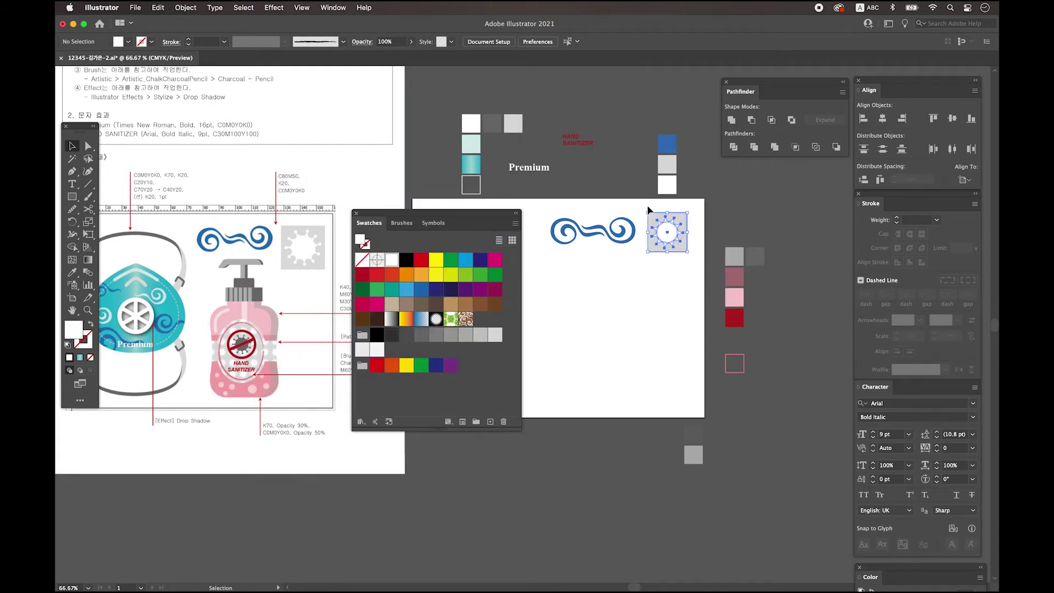
click(647, 231)
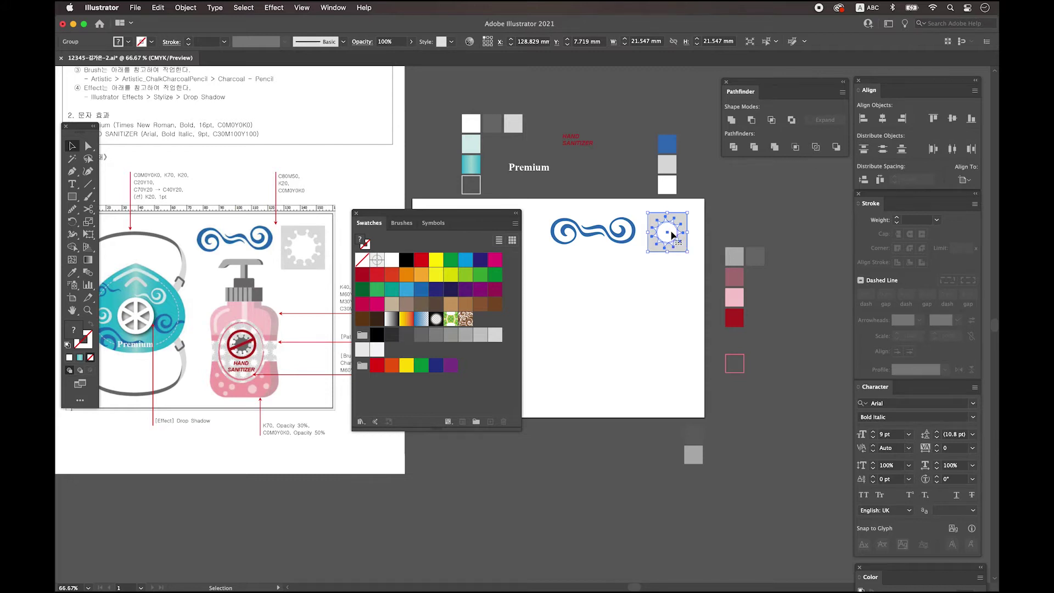
drag(676, 236, 486, 372)
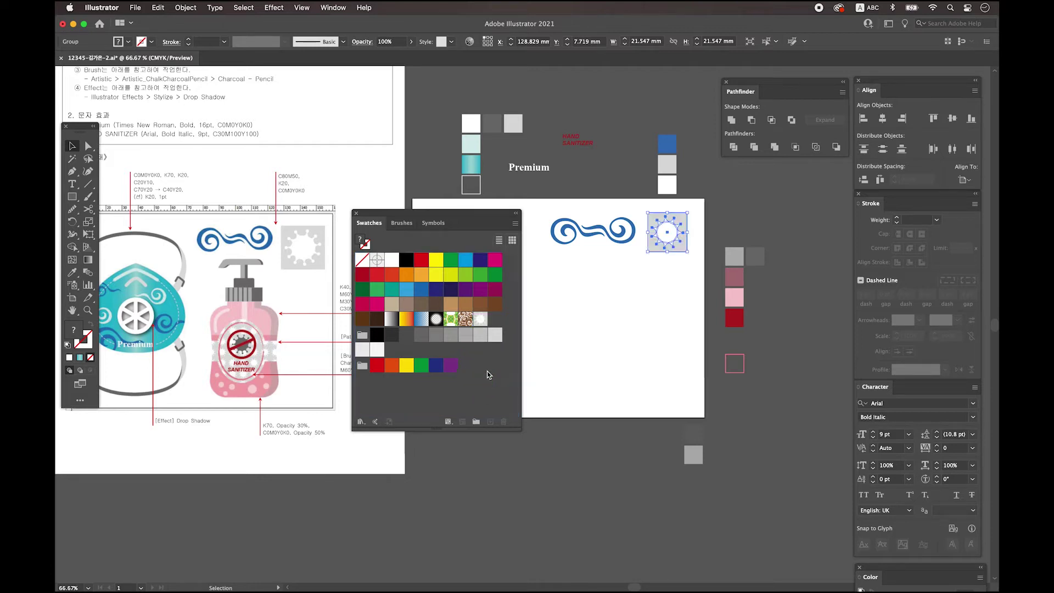
- Rename the new virus pattern swatch 세정제, leave pattern editing and close the swatches
double_click(481, 320)
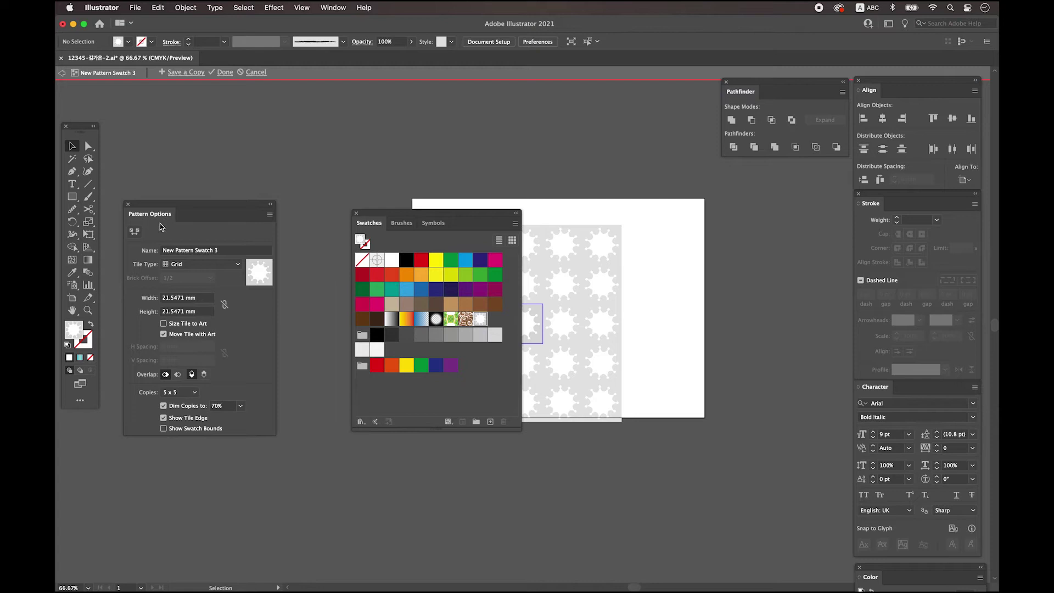
click(227, 251)
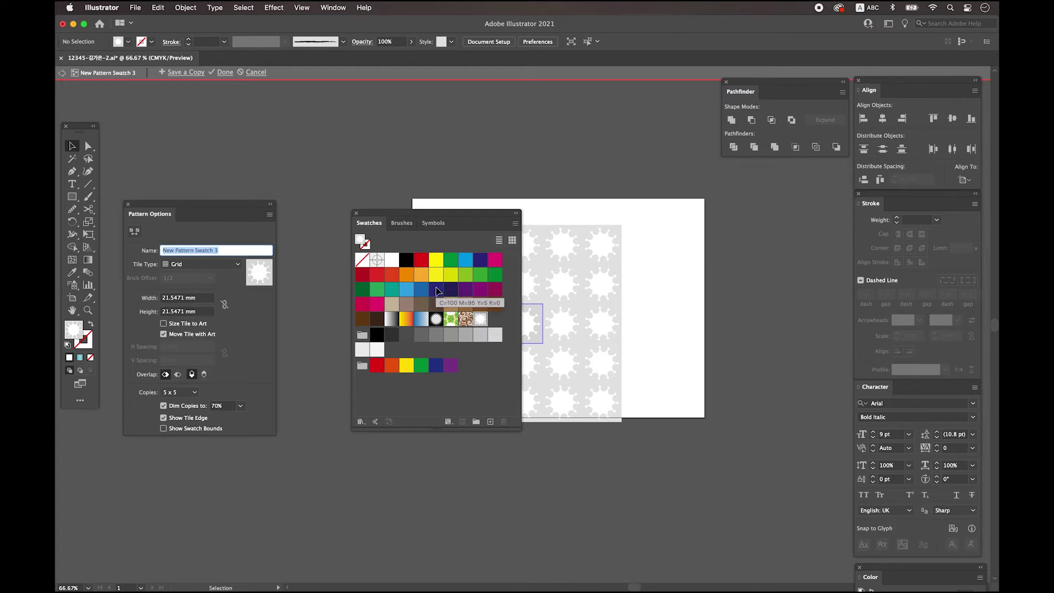
text(세정제)
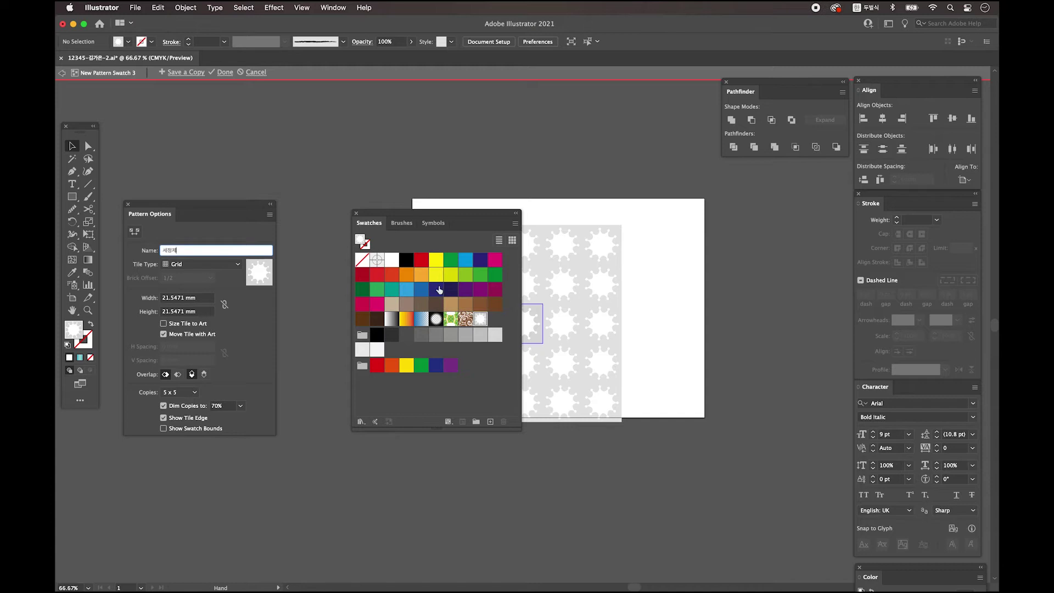
key(Return)
key(Escape)
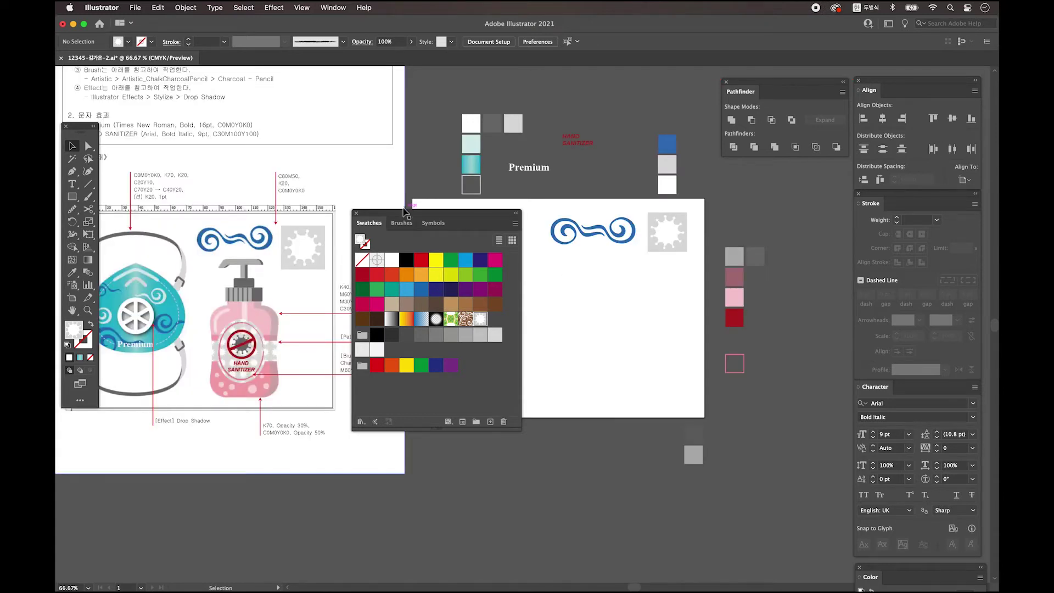
drag(396, 216, 388, 217)
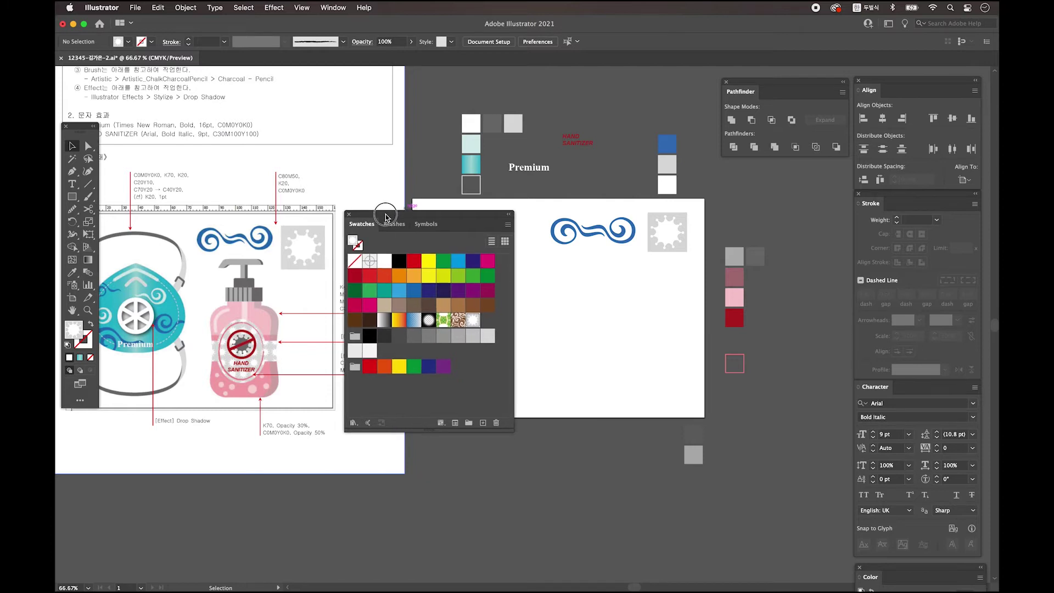
click(349, 215)
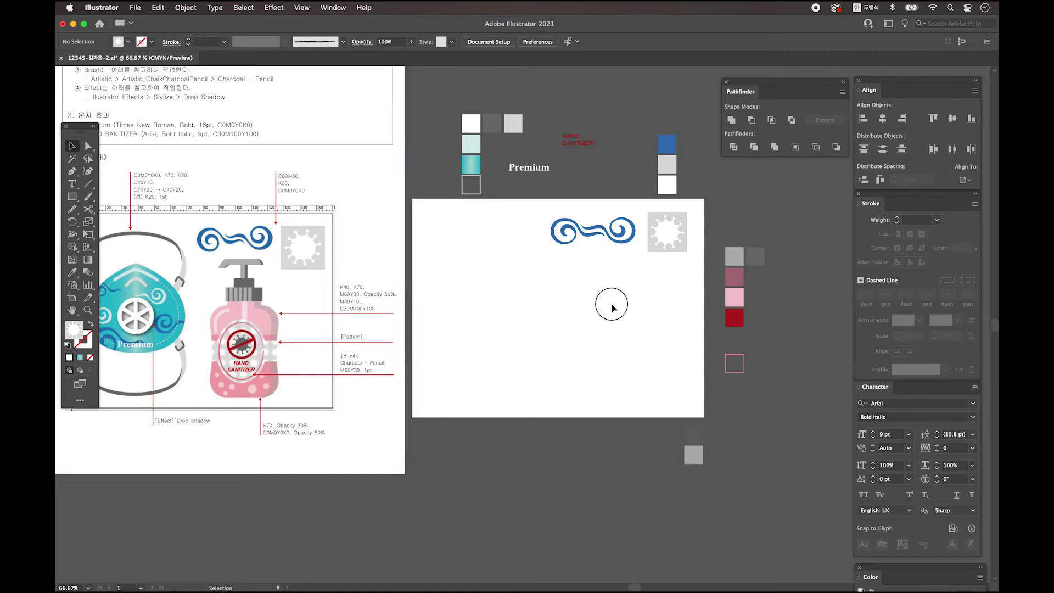
- Draw a large, slightly wide ellipse with no fill and a red 1 pt stroke in the artboard's left half for the mask
scroll(583, 317, left, 5)
scroll(583, 317, down, 1)
key(space)
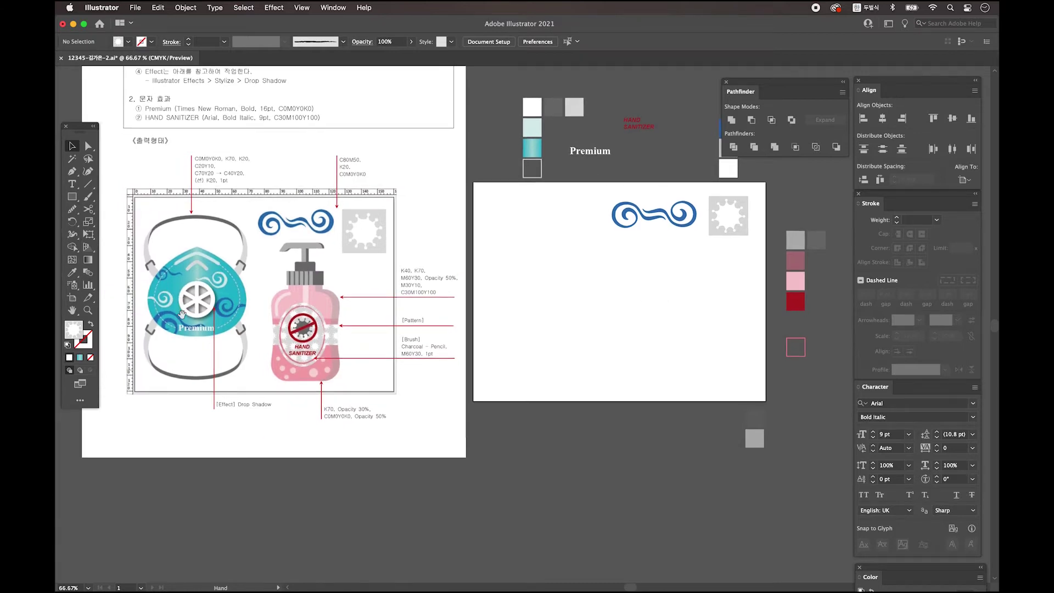
drag(481, 336, 486, 344)
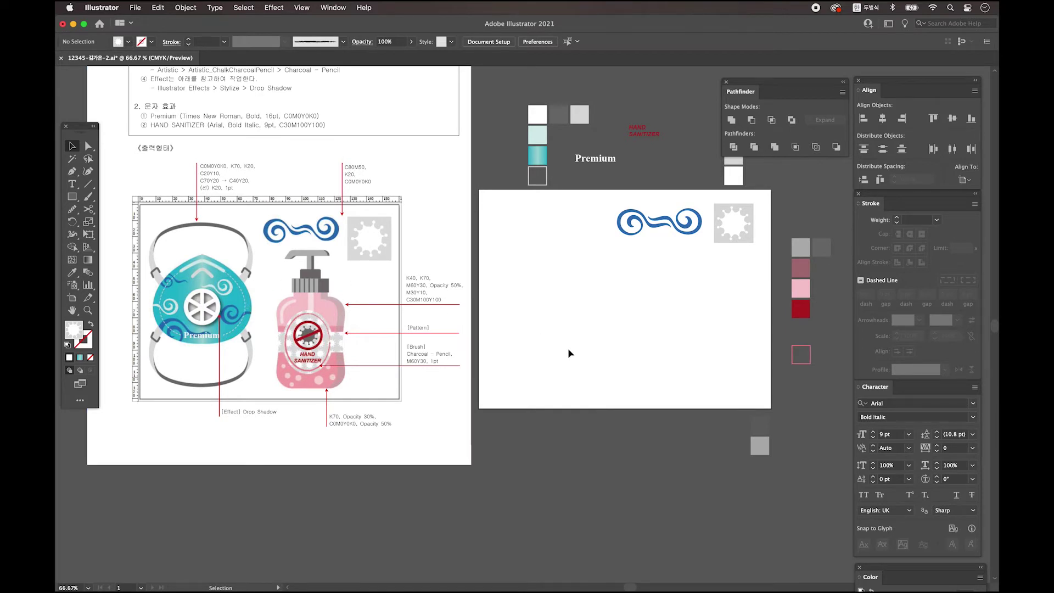
drag(72, 196, 87, 221)
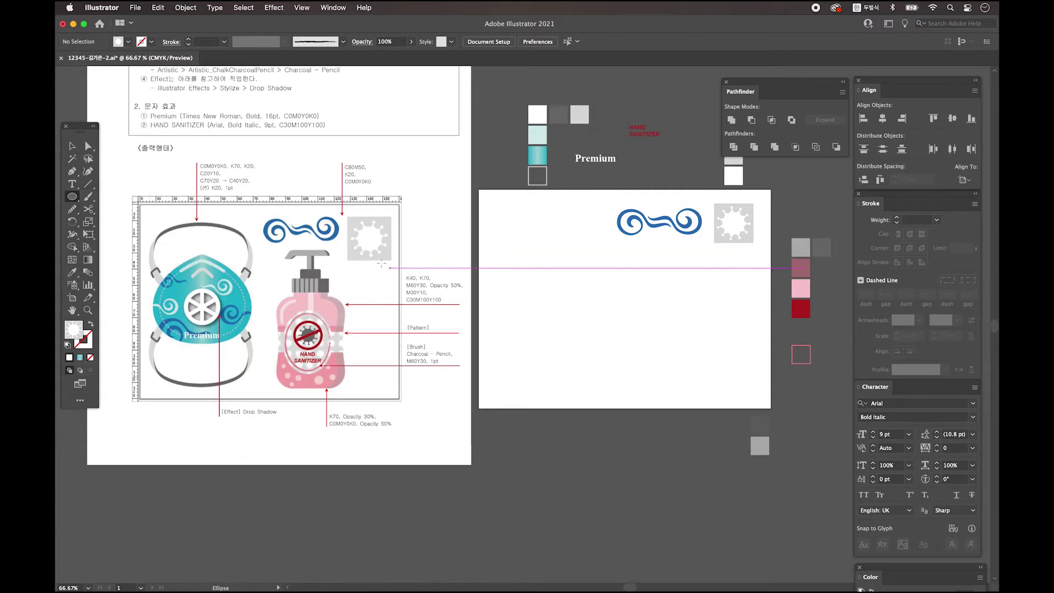
click(90, 357)
double_click(87, 345)
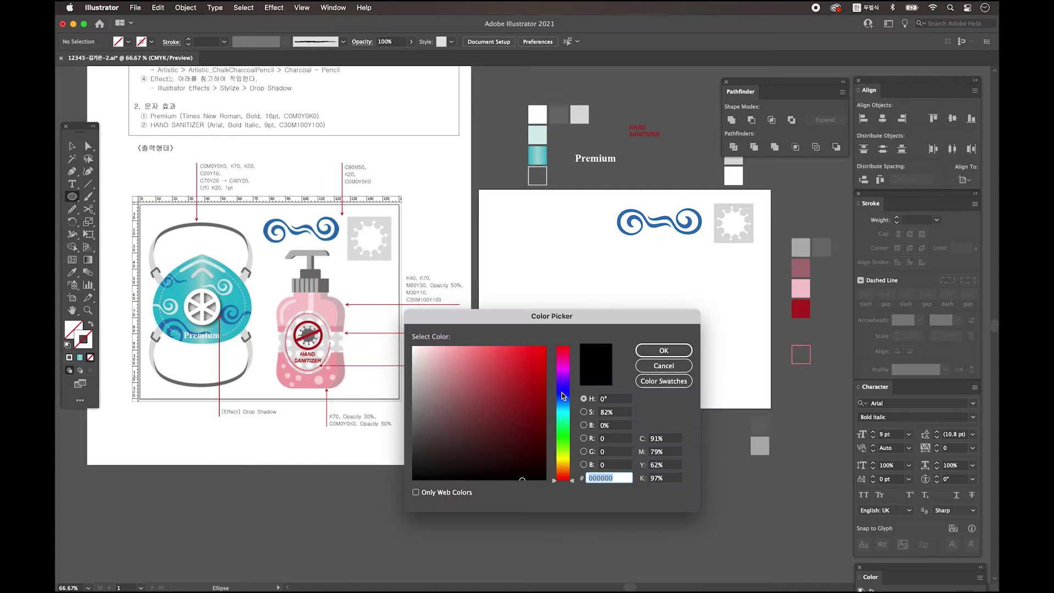
click(661, 349)
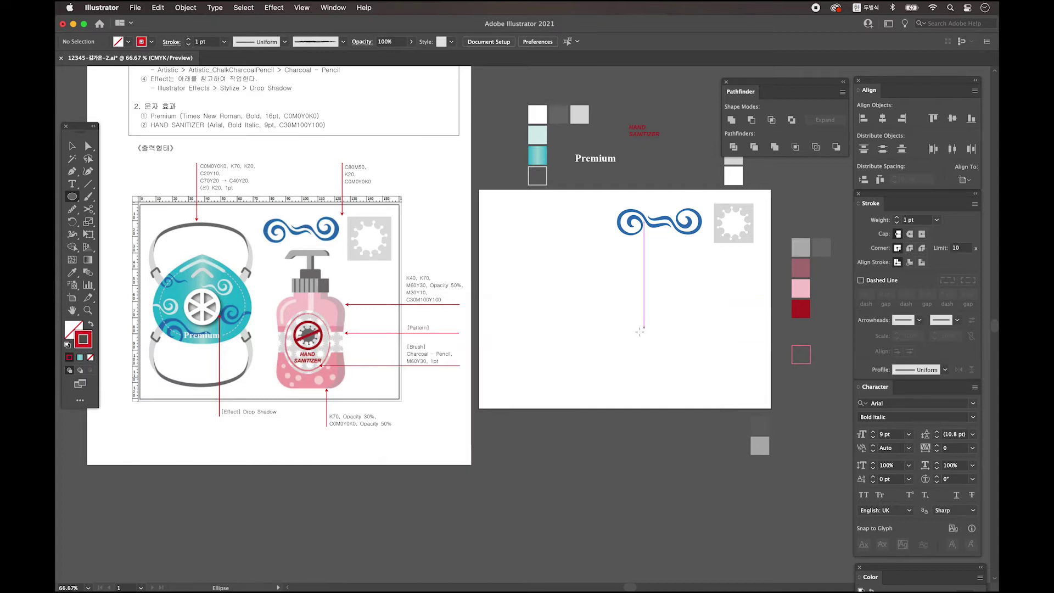
drag(520, 259, 533, 289)
drag(563, 322, 626, 355)
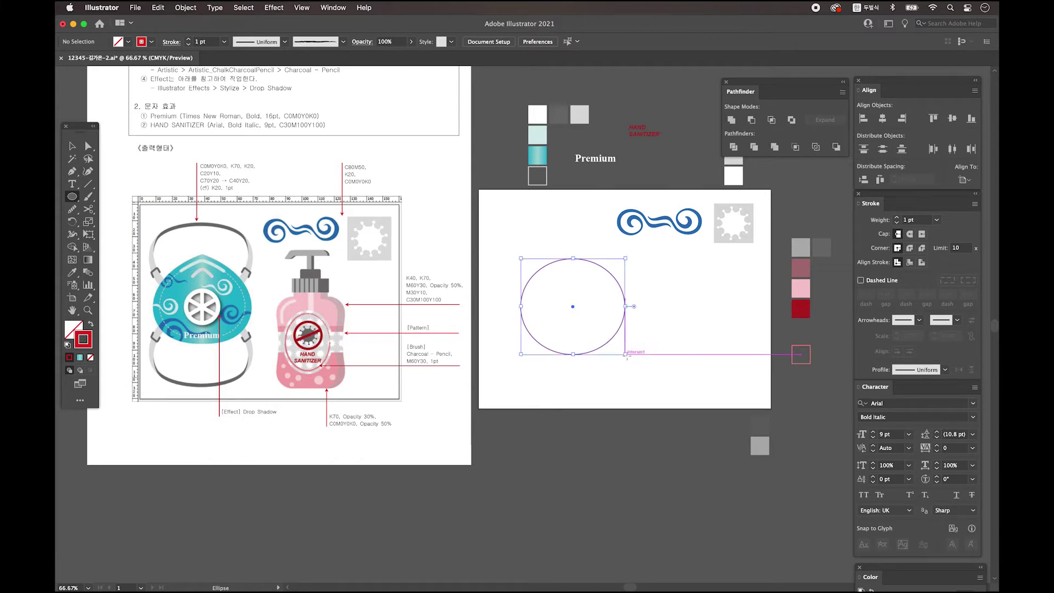
- Raise the ellipse's top anchor by about 6 mm and convert it to a corner point to form the mask's peak
click(87, 147)
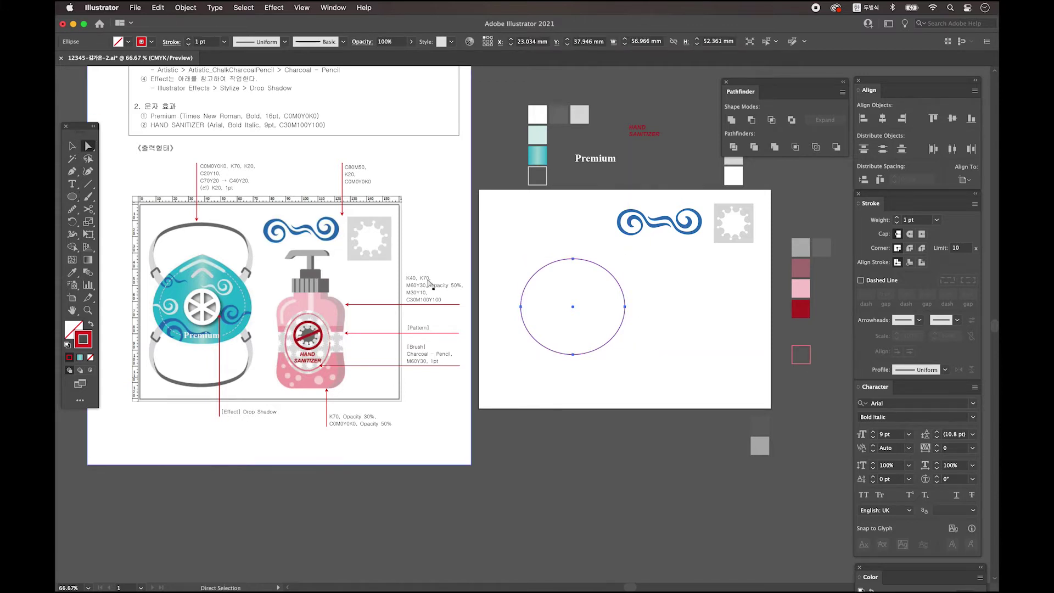
click(574, 259)
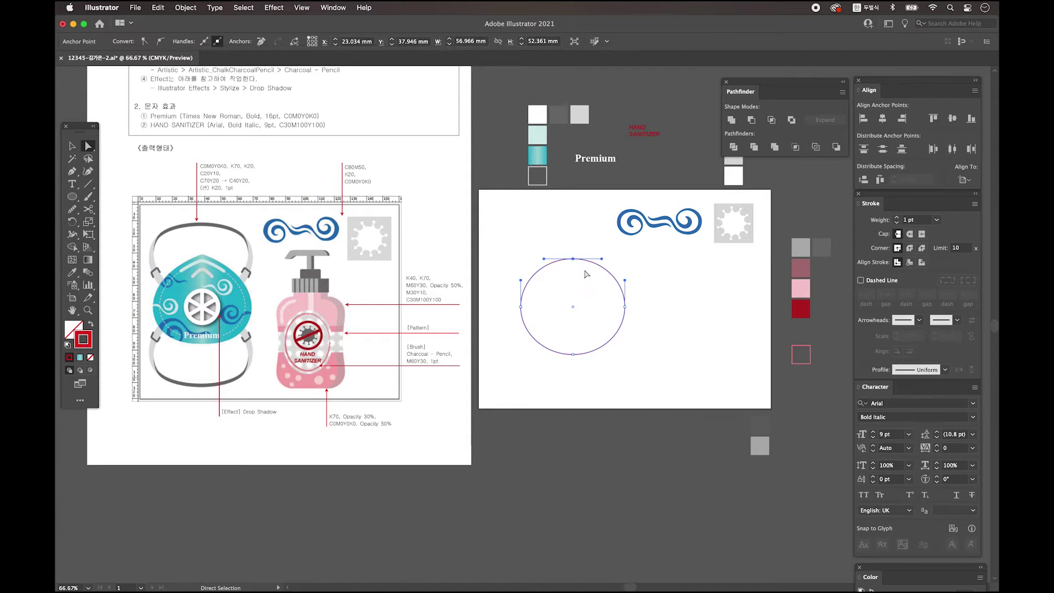
drag(576, 264, 574, 248)
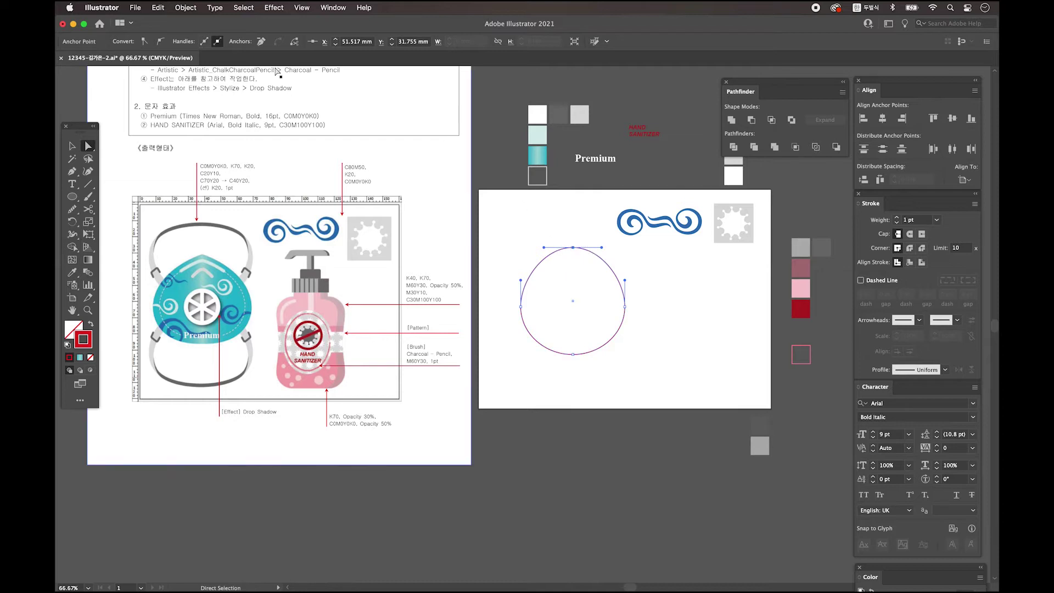
click(144, 41)
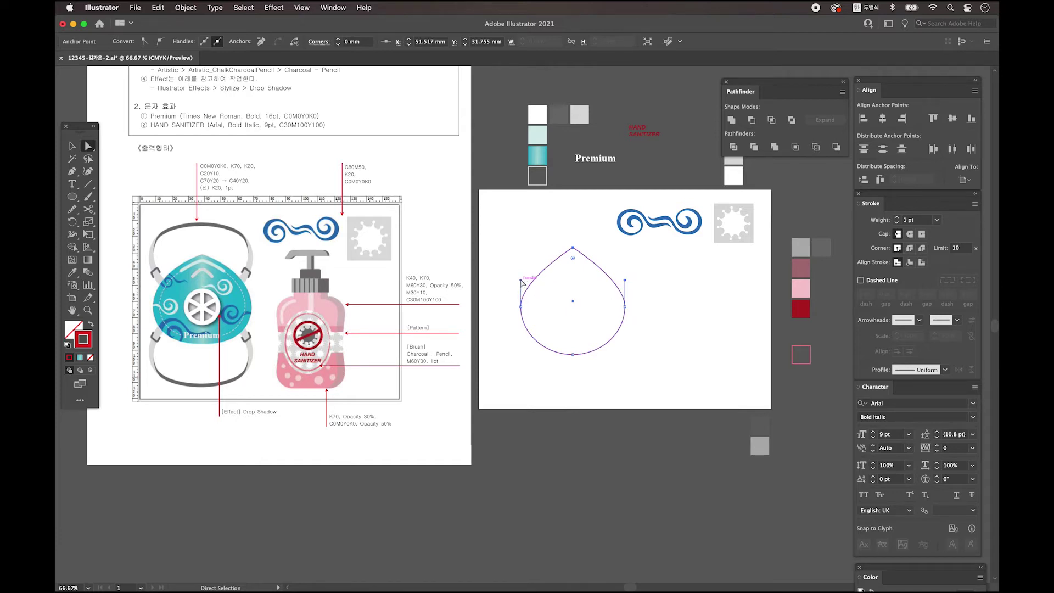
- Lengthen the side anchors' upper handles slightly and raise the bottom anchor about 5 mm to flatten the mask outline's base
mouse_move(521, 282)
mouse_down()
mouse_move(522, 259)
mouse_move(521, 275)
mouse_up()
drag(626, 281, 624, 278)
click(554, 352)
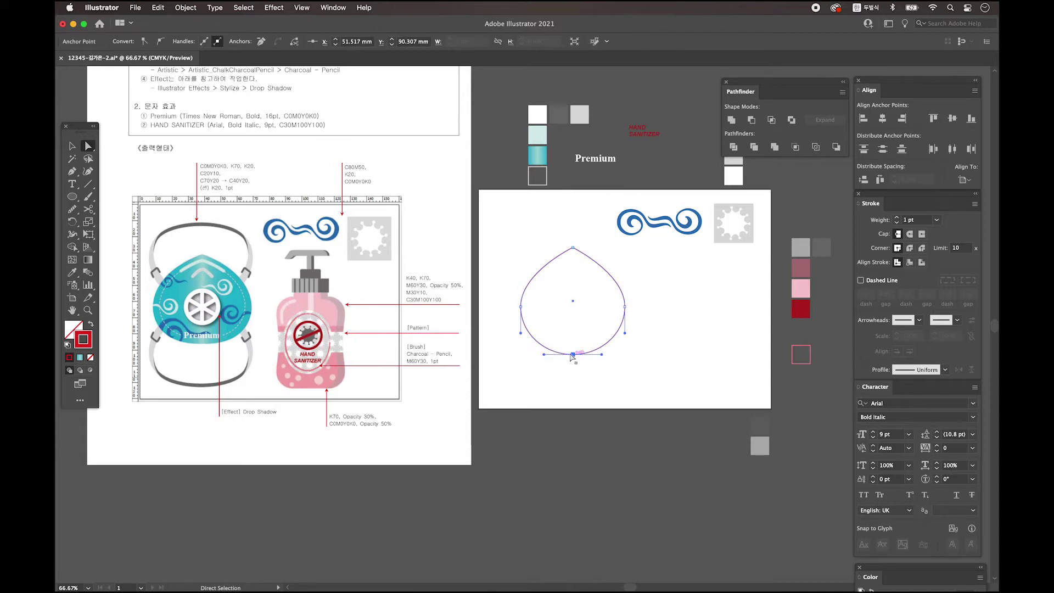
drag(572, 354, 573, 350)
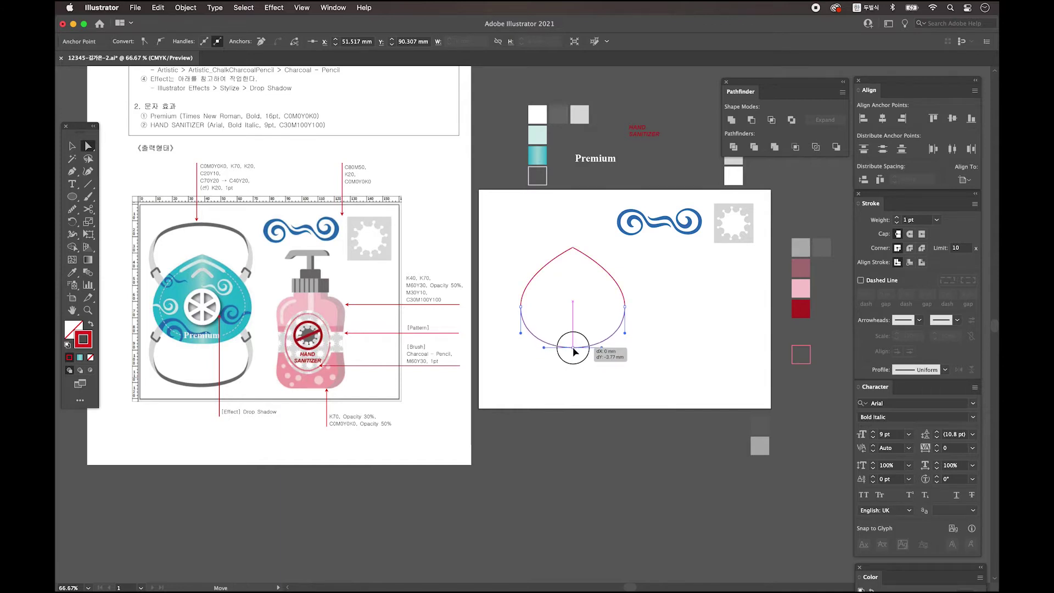
drag(573, 351, 575, 348)
- Move the whole mask outline about 6.5 mm to the left on the artboard
key(v)
click(553, 327)
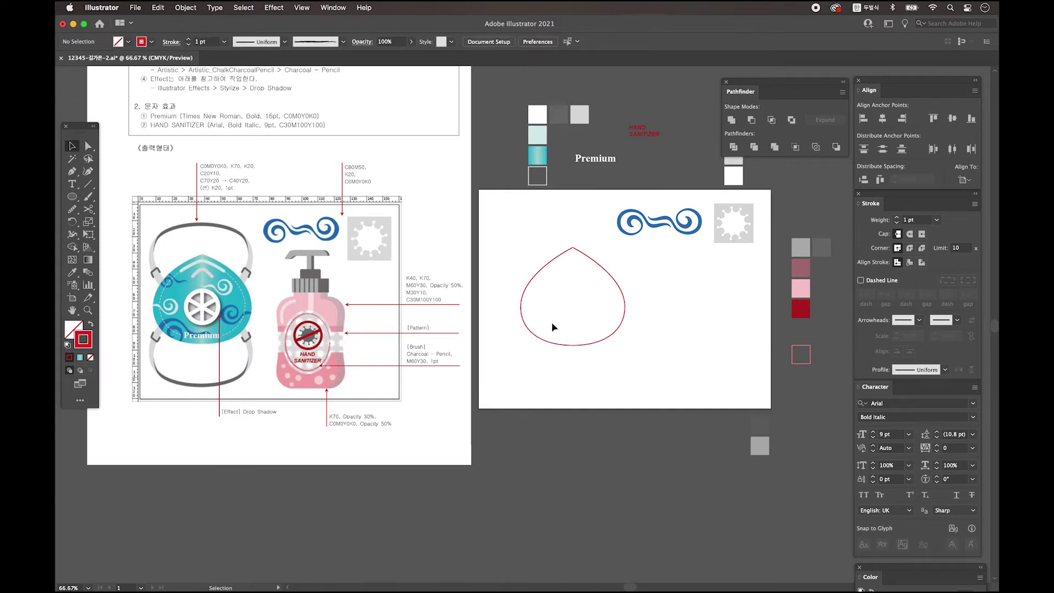
click(541, 301)
drag(606, 276, 597, 277)
click(631, 358)
drag(631, 358, 577, 307)
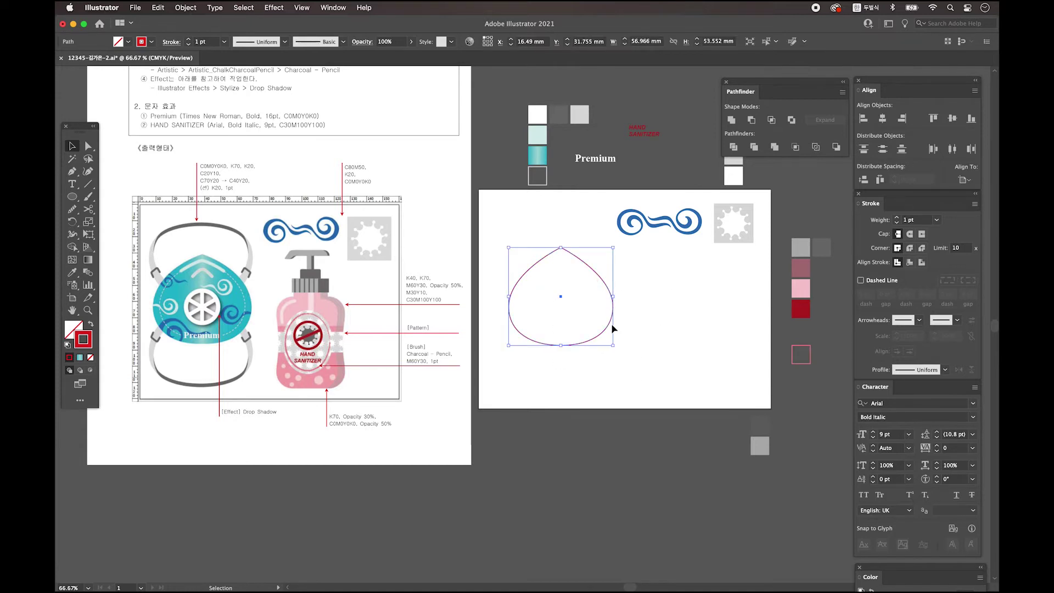
- Make a uniformly scaled 85% copy of the mask outline inside the original
double_click(89, 222)
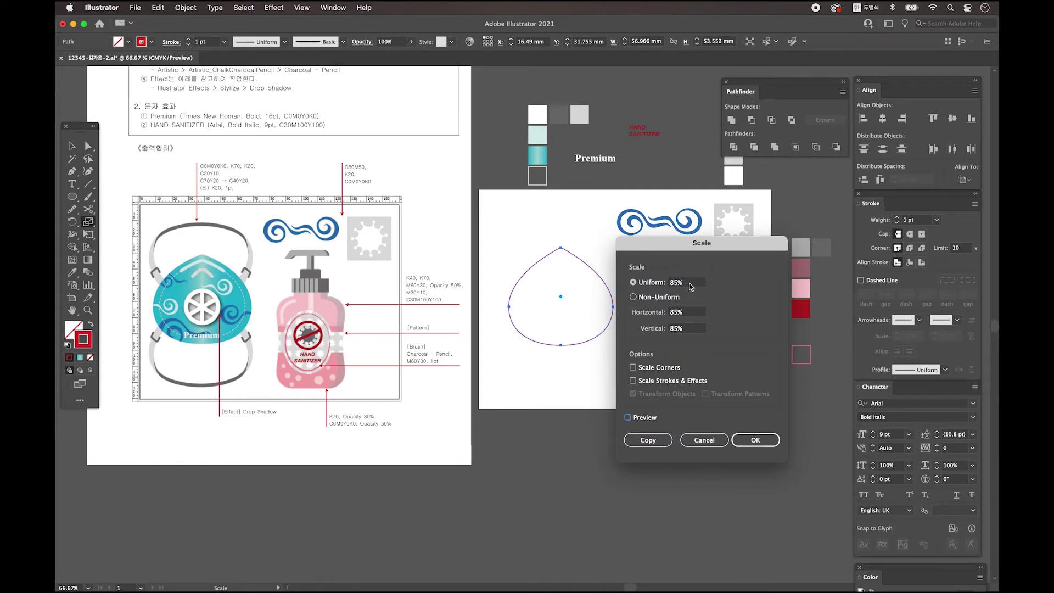
click(654, 442)
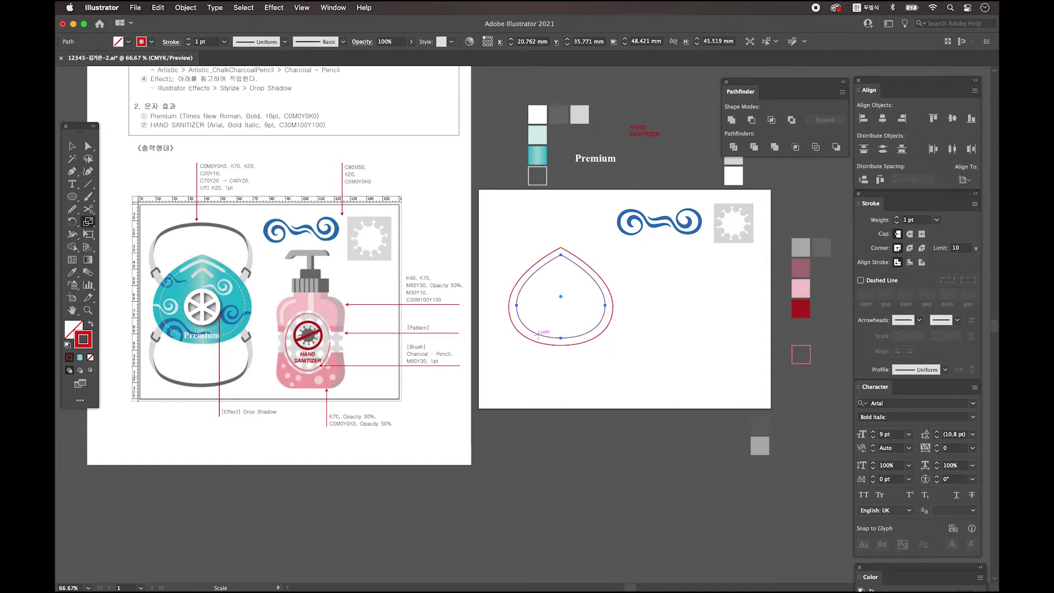
scroll(623, 317, left, 2)
key(v)
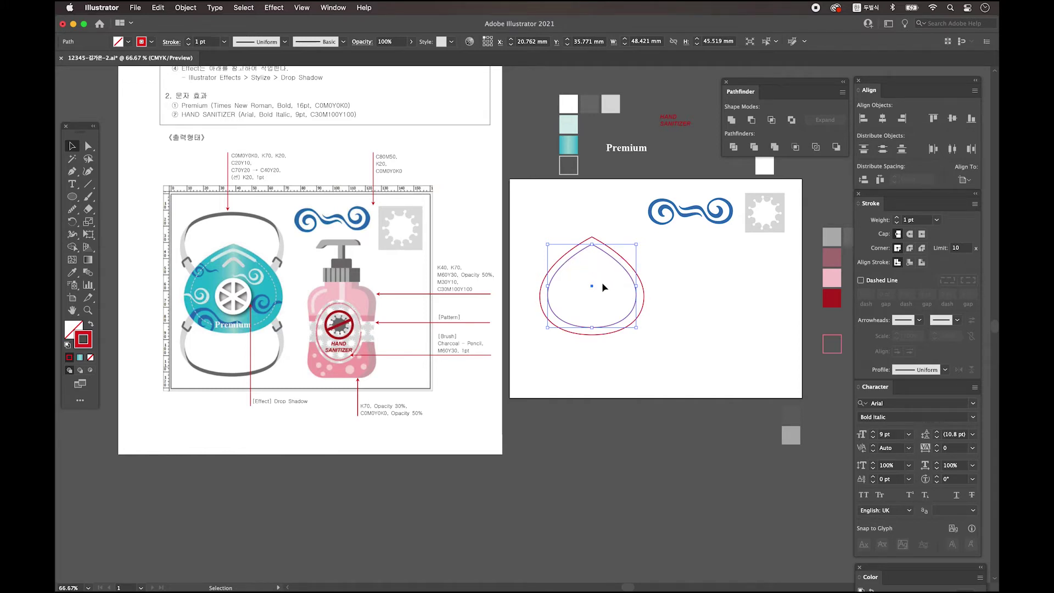
- Cut the inner outline with the Scissors tool at matching points on both sides of its peak
click(91, 212)
drag(92, 214, 141, 227)
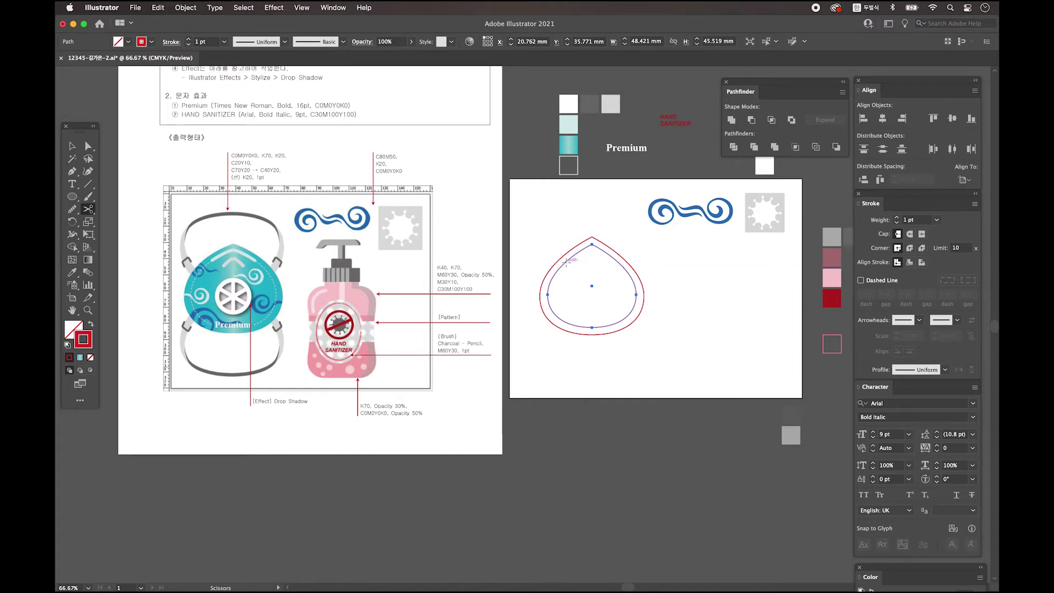
click(566, 262)
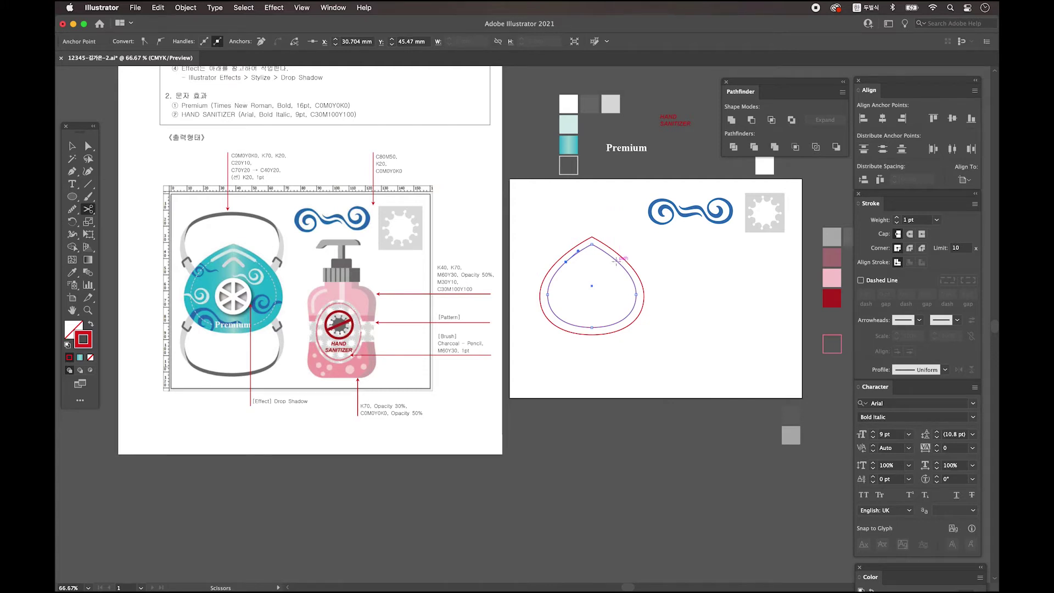
click(615, 262)
click(72, 147)
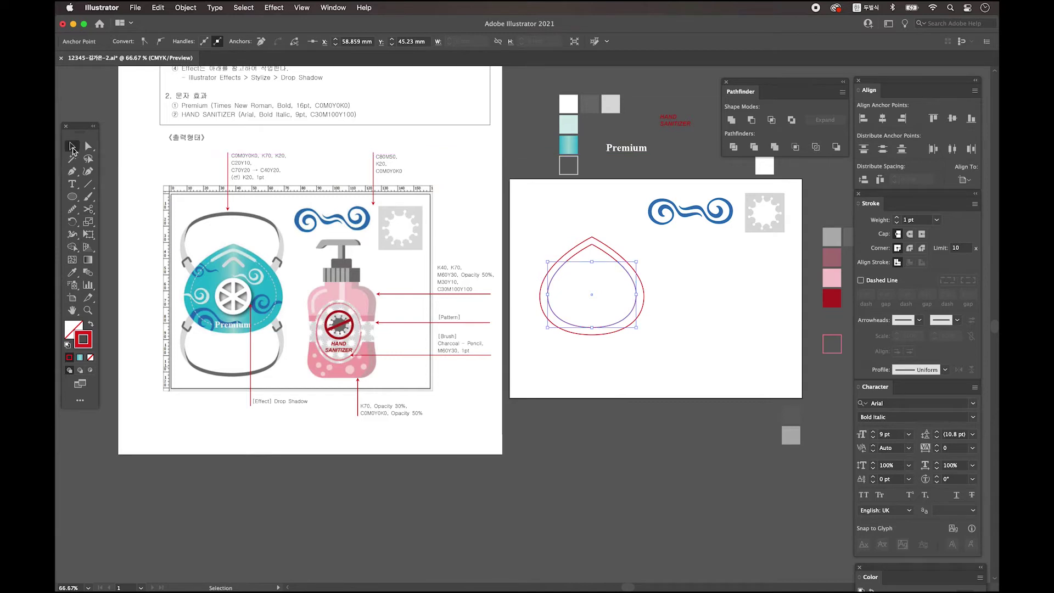
drag(603, 252, 604, 234)
key(a)
key(ctrl+z)
key(v)
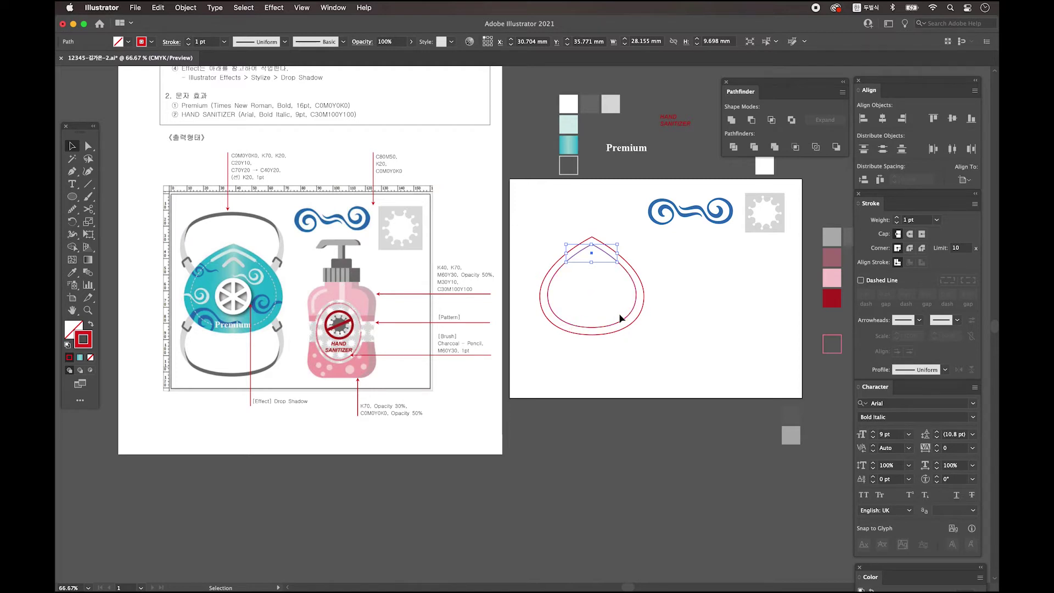
- Cut the inner outline on both sides of its base with the Scissors tool and delete the short bottom segment
click(88, 209)
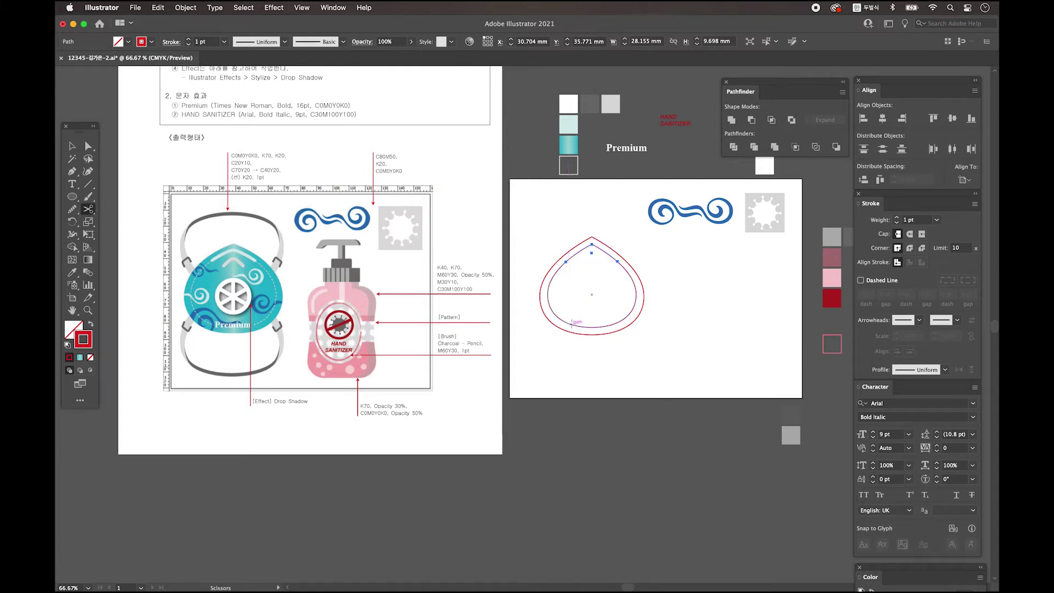
click(571, 324)
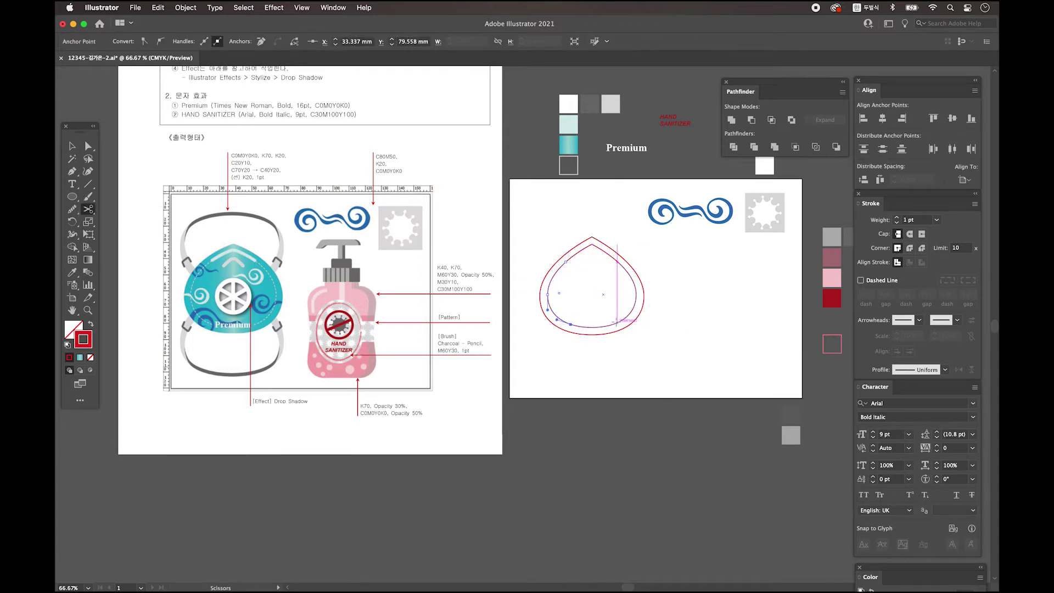
click(617, 323)
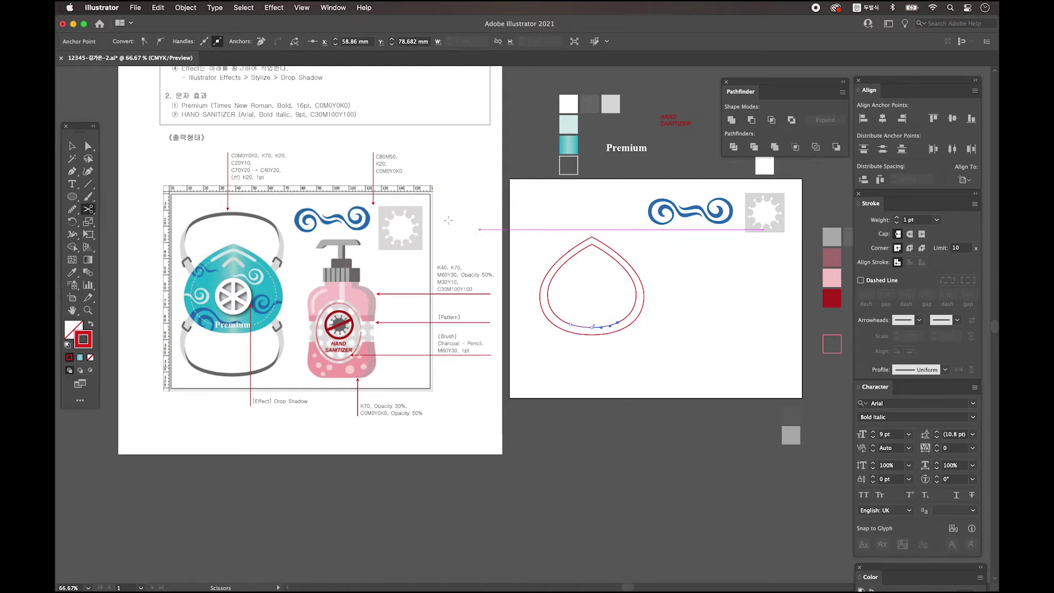
click(72, 146)
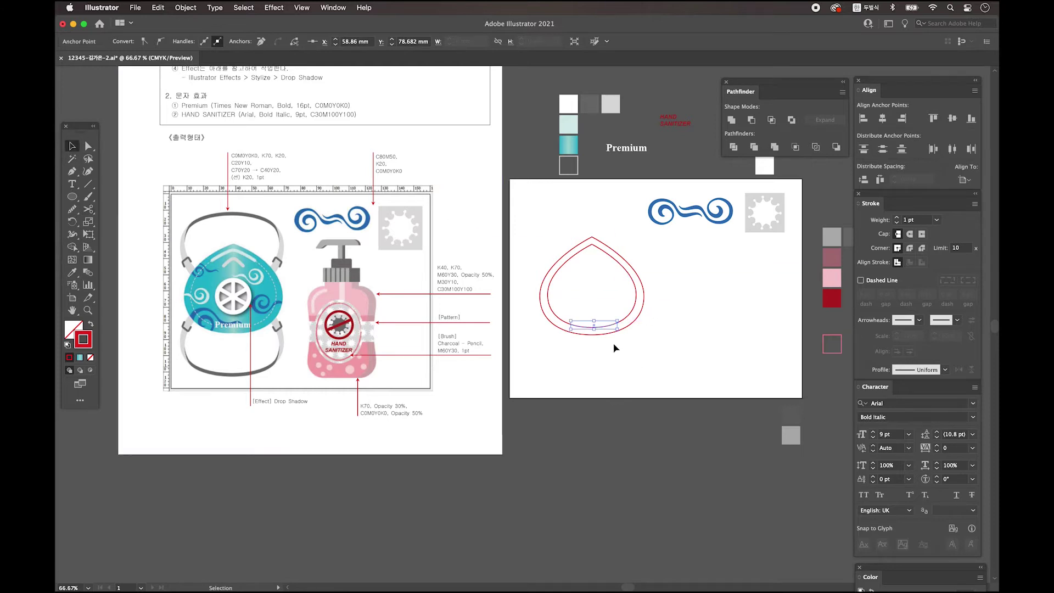
drag(602, 327, 590, 356)
key(super+z)
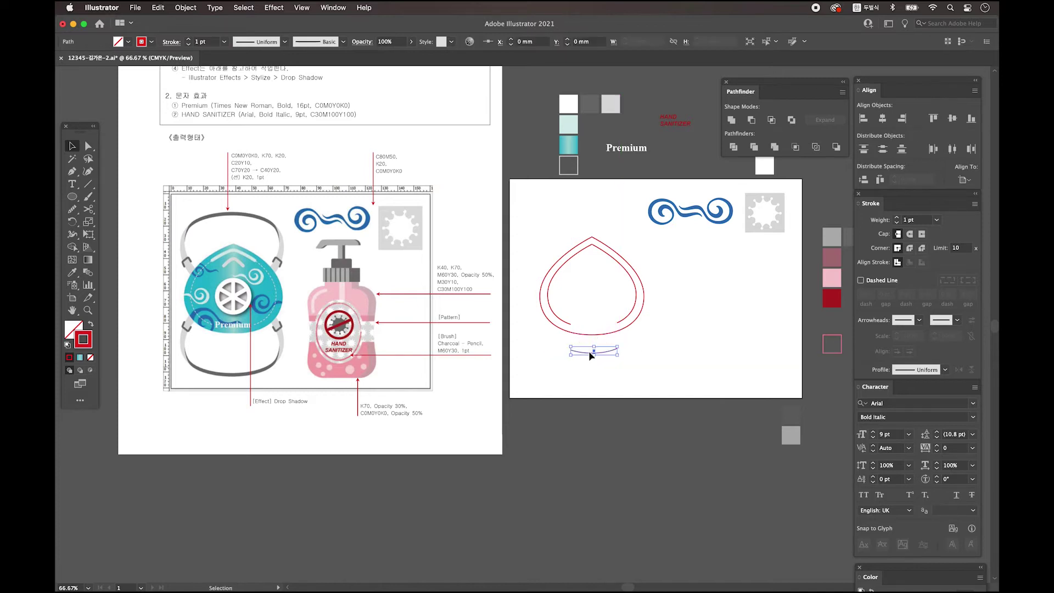
key(Delete)
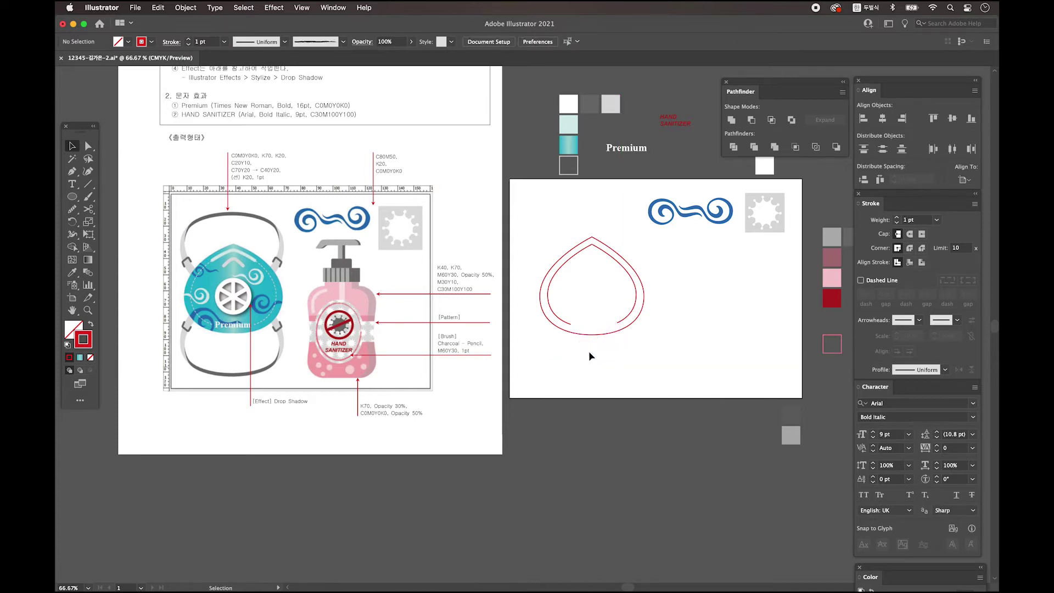
- Set the inner outline's separated peak segment to a 7 pt stroke with round caps
click(604, 257)
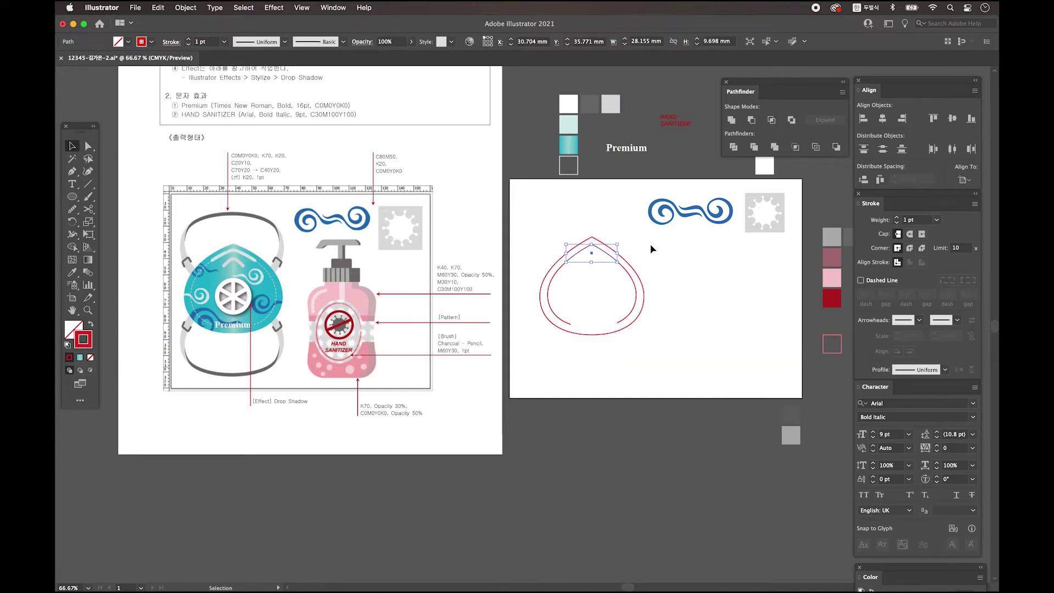
click(189, 39)
click(192, 39)
click(192, 40)
click(192, 39)
click(191, 39)
click(192, 40)
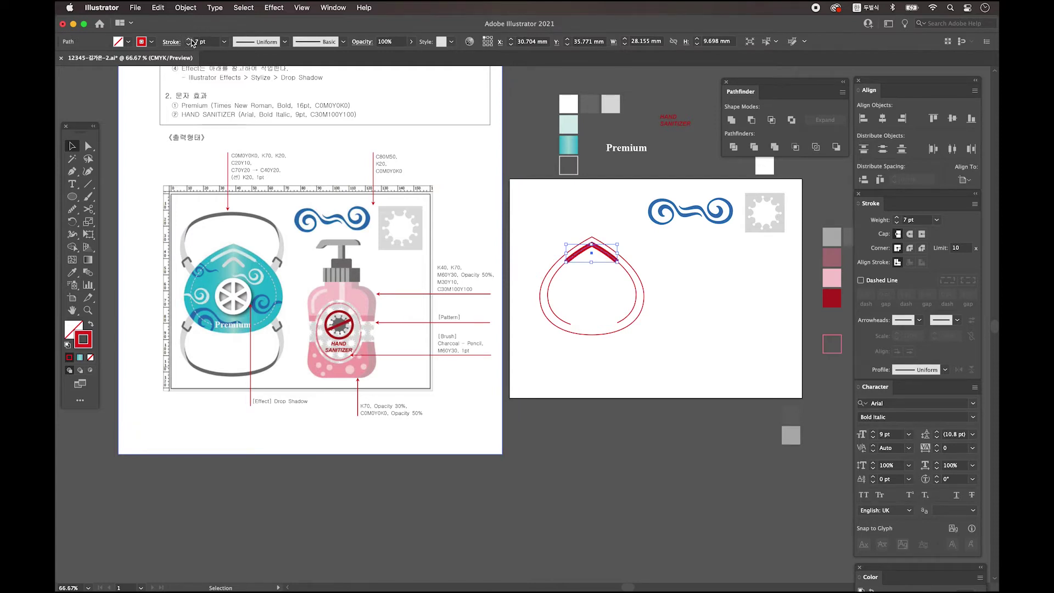
click(672, 283)
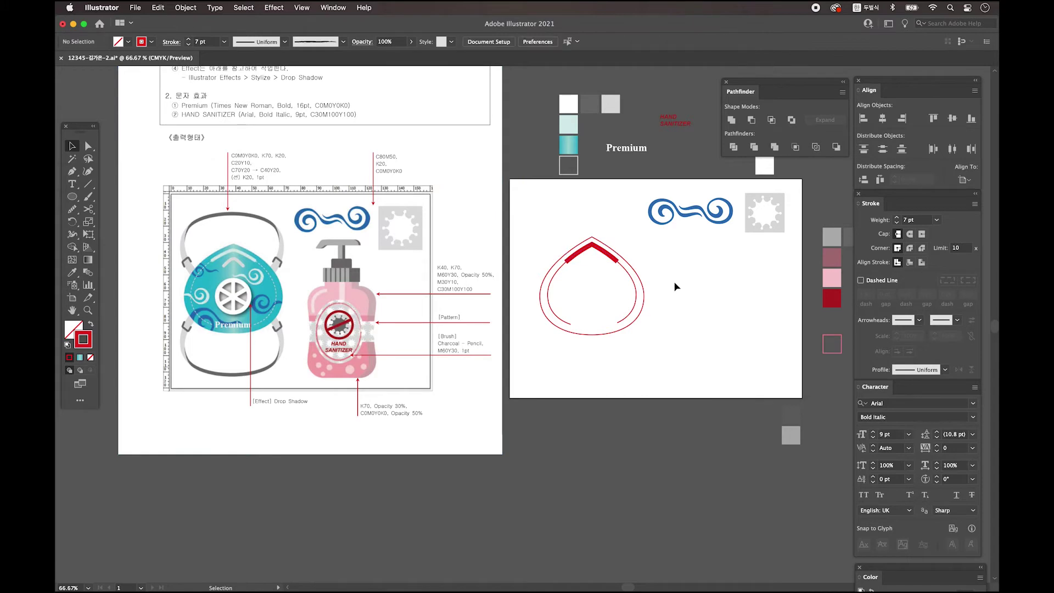
click(575, 258)
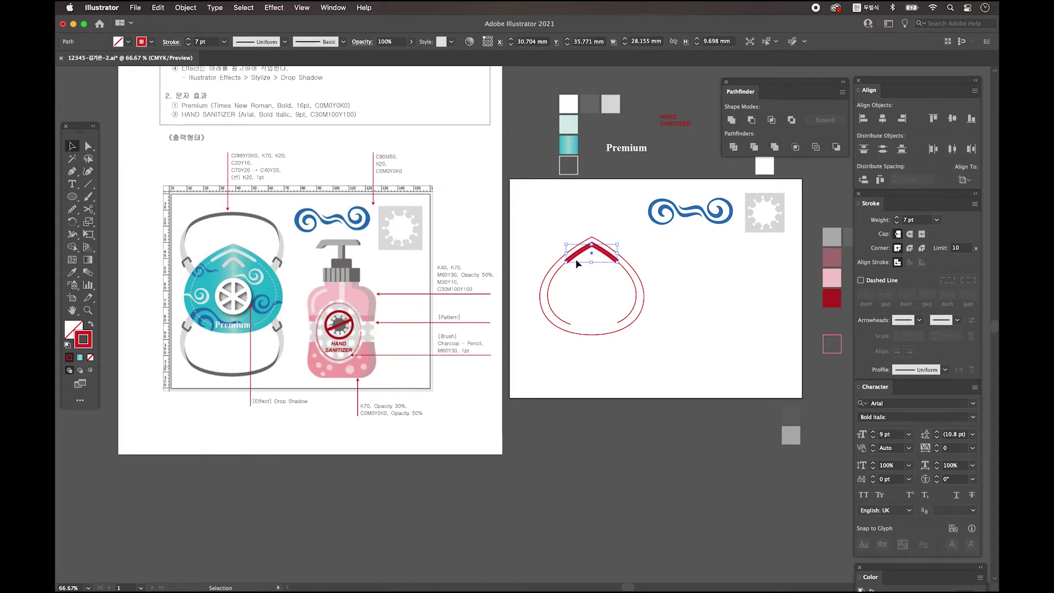
click(911, 235)
click(660, 266)
- Convert the peak anchor of the thick chevron segment from a corner to a smooth point
click(594, 246)
click(88, 146)
drag(644, 237, 589, 258)
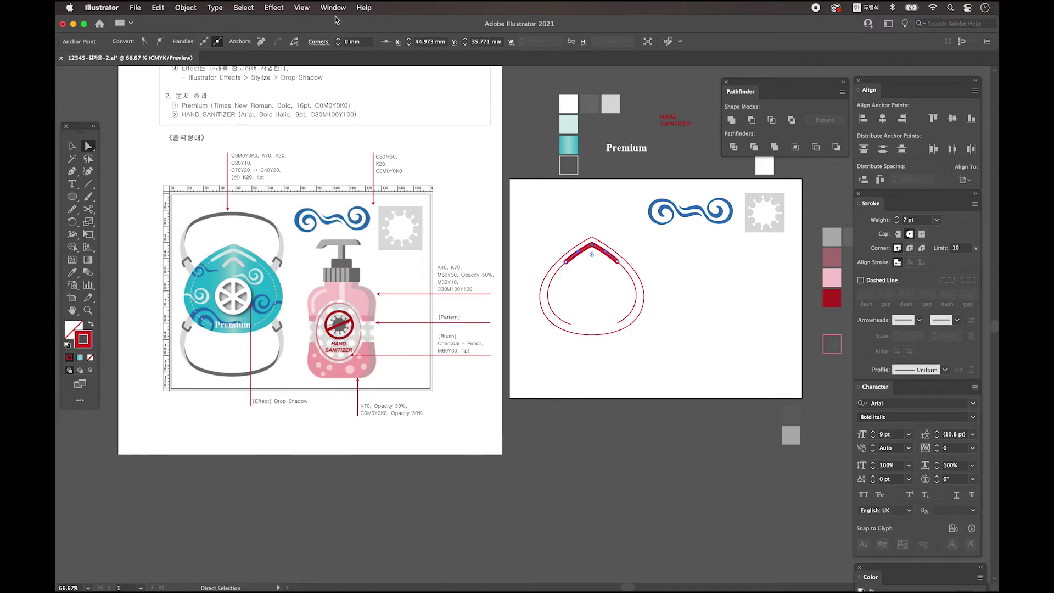
click(160, 44)
click(160, 44)
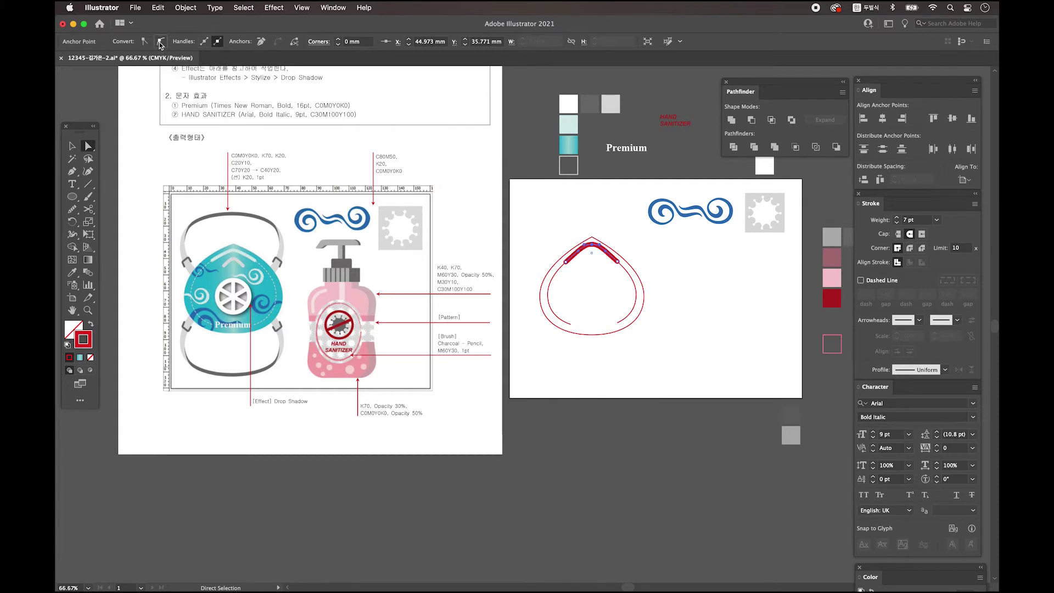
- Expand the thick chevron segment's fill and stroke into a filled shape
scroll(593, 285, down, 1)
key(v)
click(593, 285)
click(591, 240)
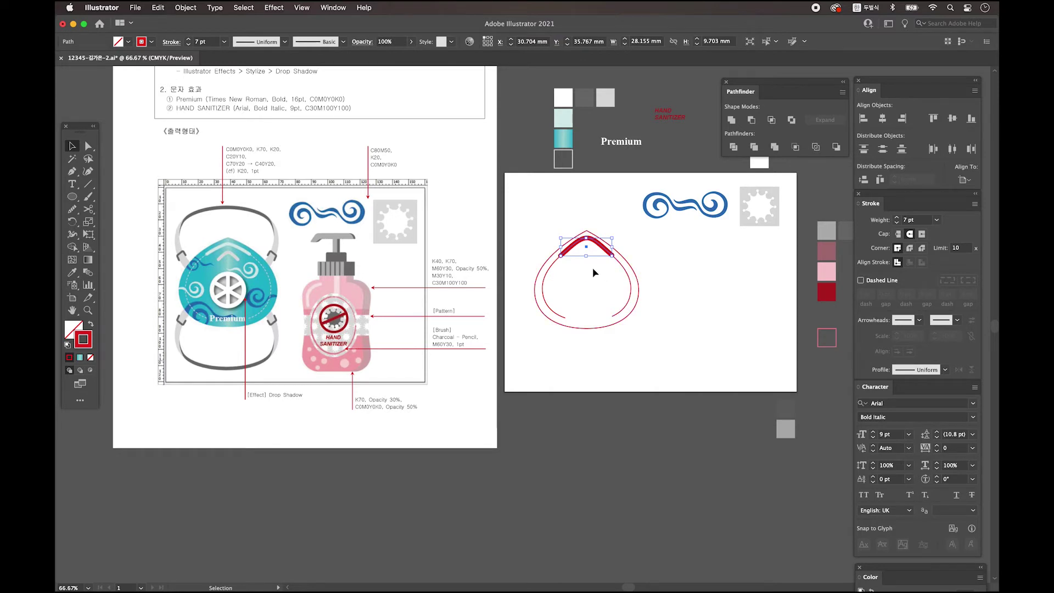
click(185, 8)
click(189, 139)
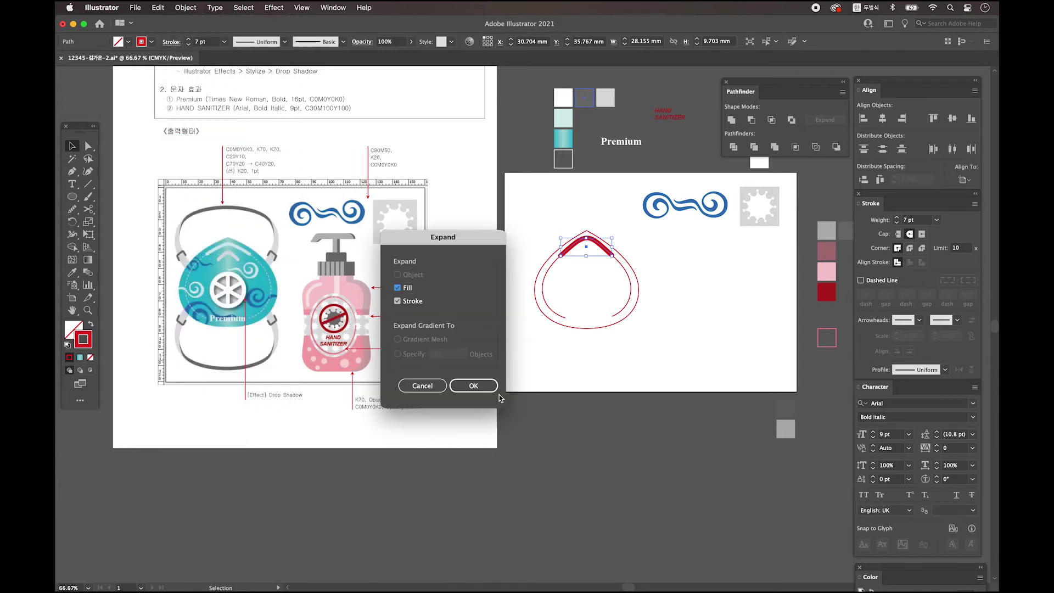
click(473, 385)
click(571, 348)
- Fill the outer mask outline with the teal gradient sampled from the colour square above the artboard
scroll(578, 346, up, 1)
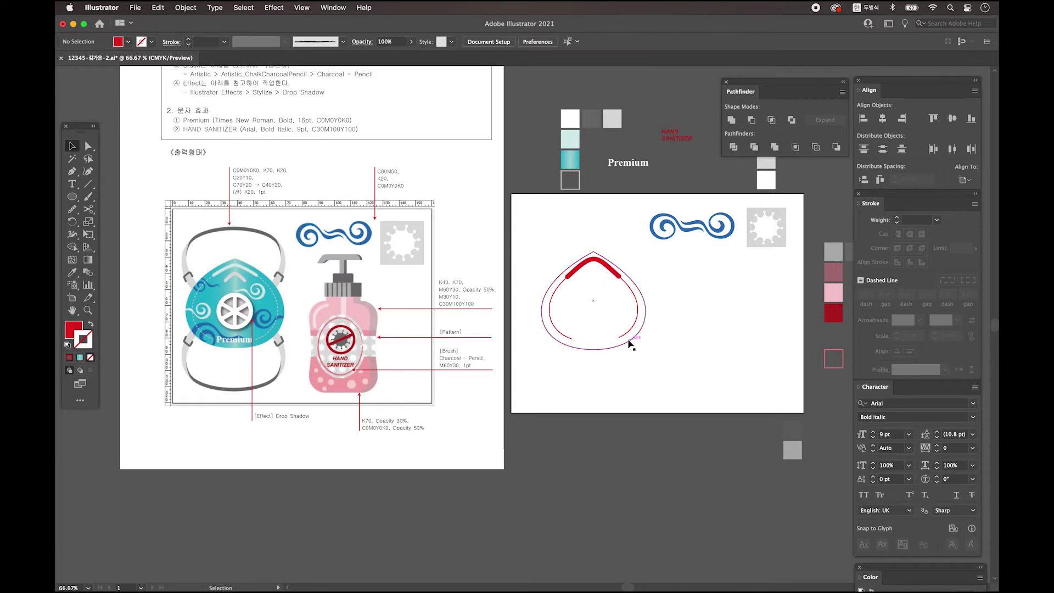
click(609, 349)
key(i)
click(569, 159)
- Fill the chevron at the mask's peak with the pale mint colour sampled from its square above the artboard
click(72, 145)
click(593, 262)
key(i)
click(569, 139)
key(v)
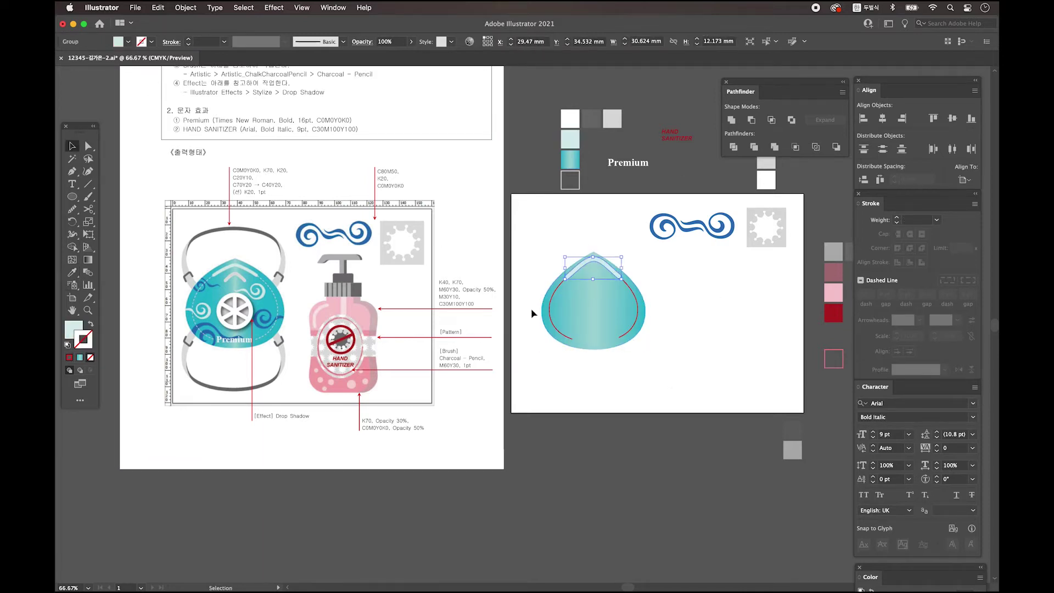
- Give the mask's inner side lines the sampled light grey 1 pt outline style and make them dashed with 5 pt dashes
click(615, 322)
key(i)
click(564, 178)
key(v)
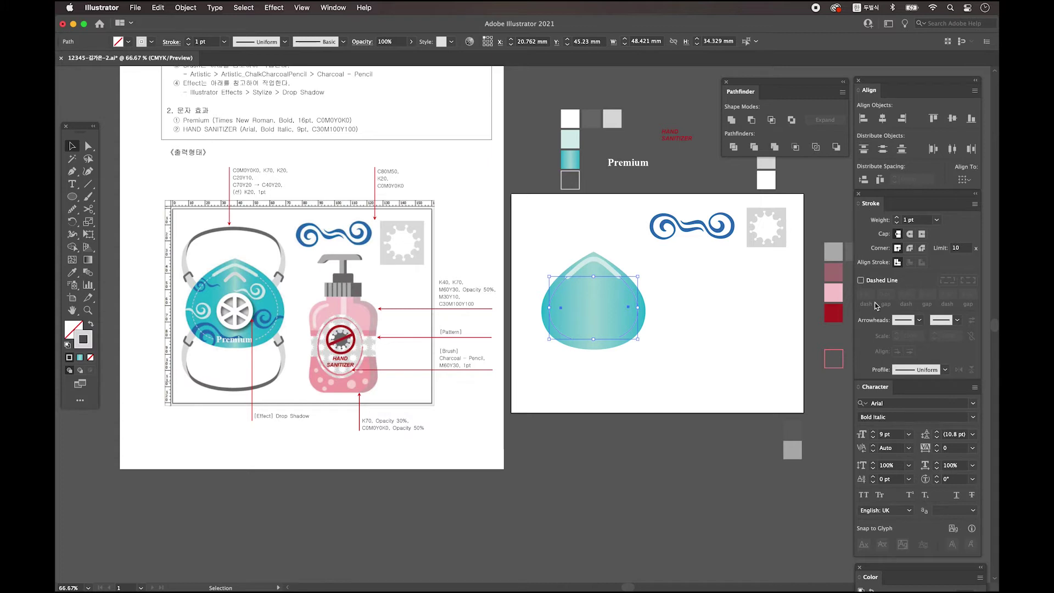
click(861, 281)
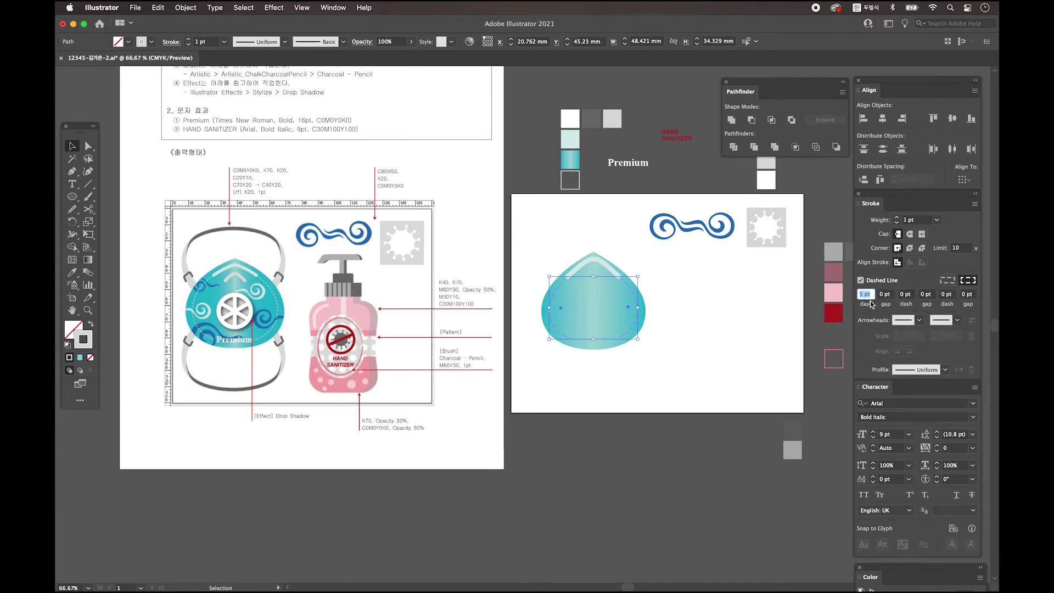
click(663, 310)
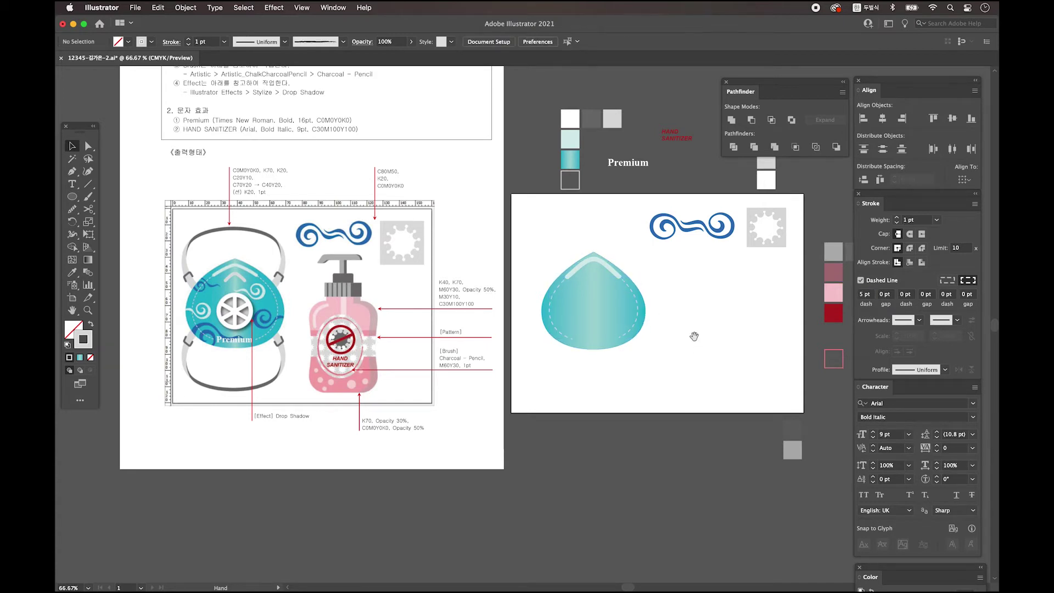
scroll(600, 258, down, 1)
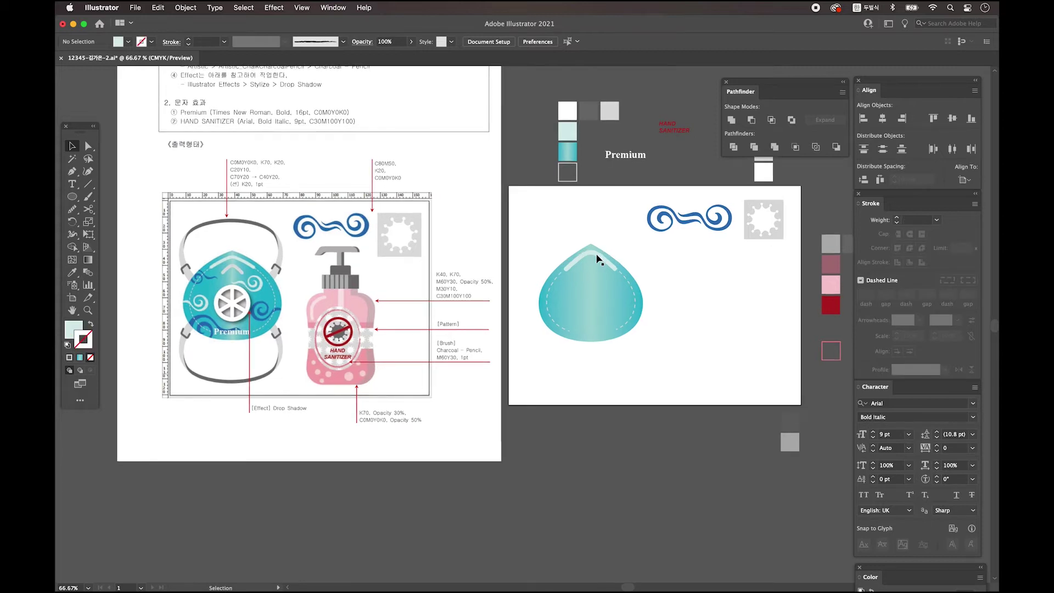
- Duplicate the pale mint chevron just below the original and scale the copy down to about 13 by 5 mm
click(599, 259)
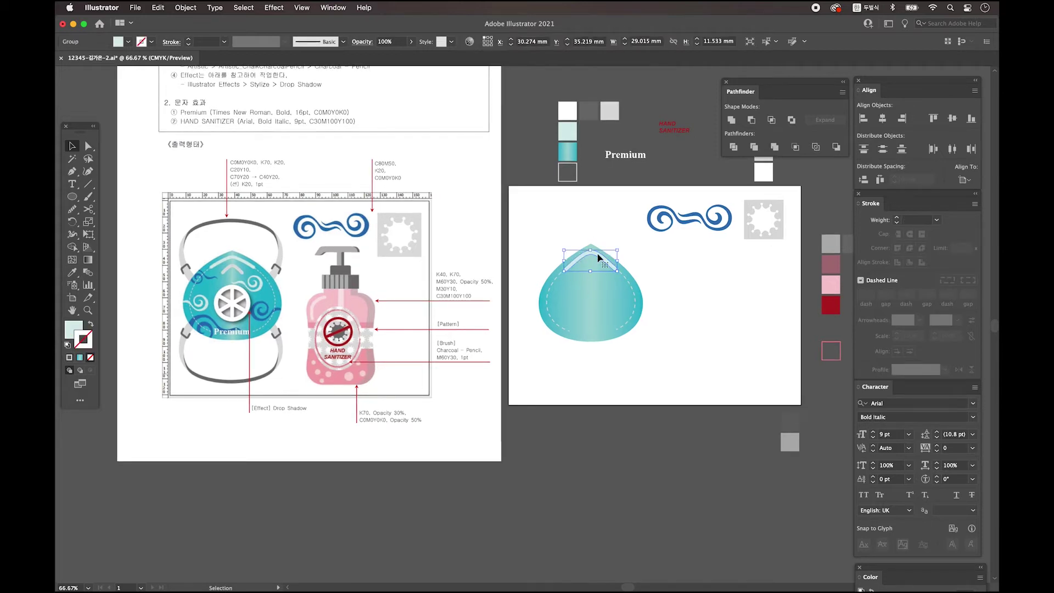
drag(598, 257, 600, 272)
mouse_move(590, 285)
mouse_down()
mouse_move(584, 263)
mouse_move(590, 269)
mouse_up()
scroll(589, 277, right, 1)
click(649, 265)
- Give the small chevron a 2 pt mint stroke with round joins
click(595, 268)
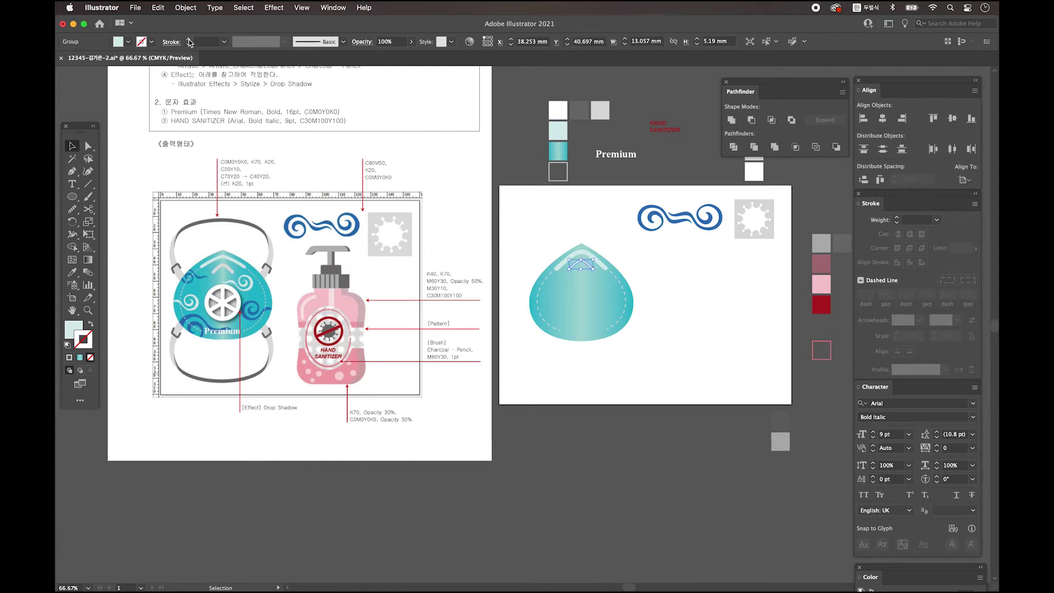
click(190, 40)
click(189, 40)
click(190, 40)
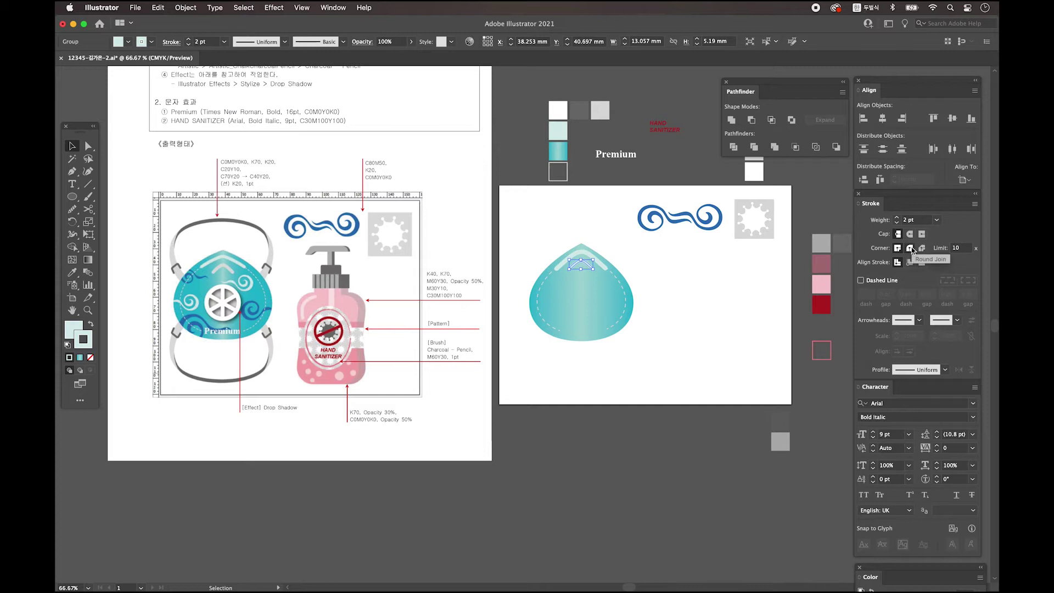
click(911, 248)
click(660, 269)
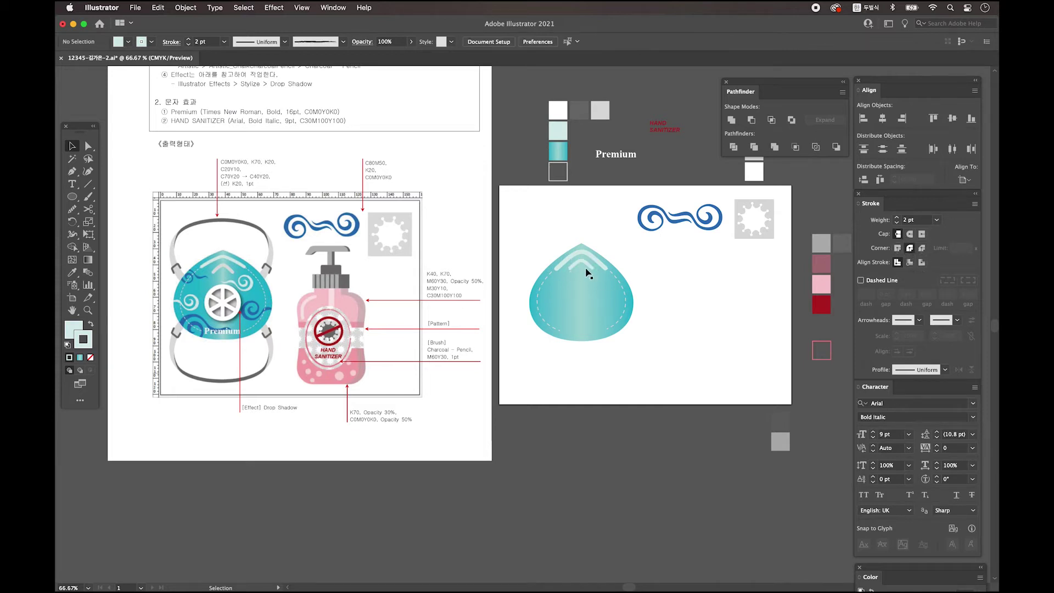
- Expand the small chevron's fill and stroke and unite the pieces into one shape
click(584, 266)
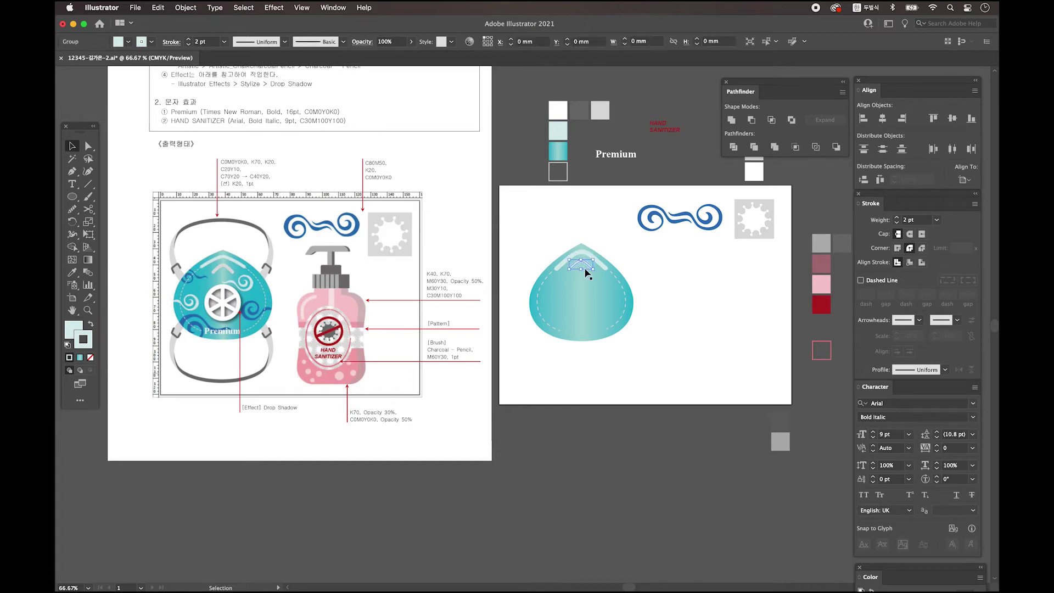
scroll(585, 267, up, 5)
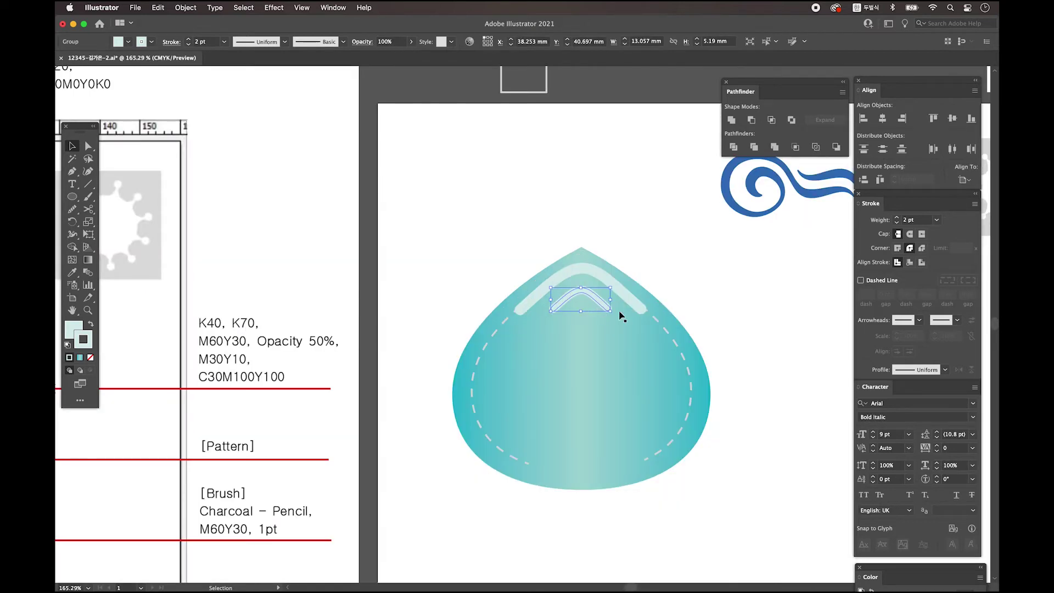
click(190, 10)
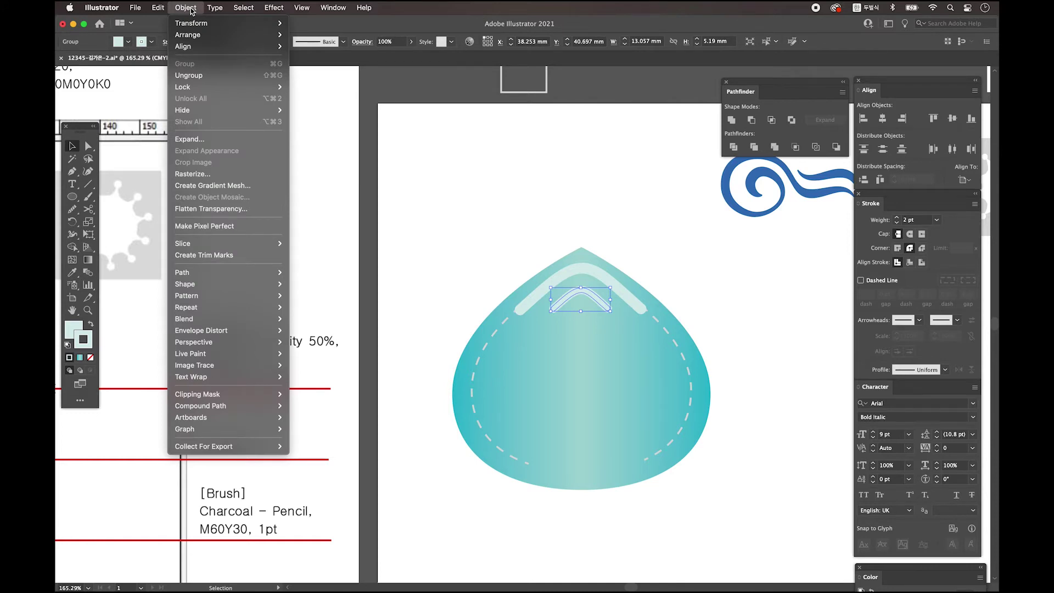
click(198, 140)
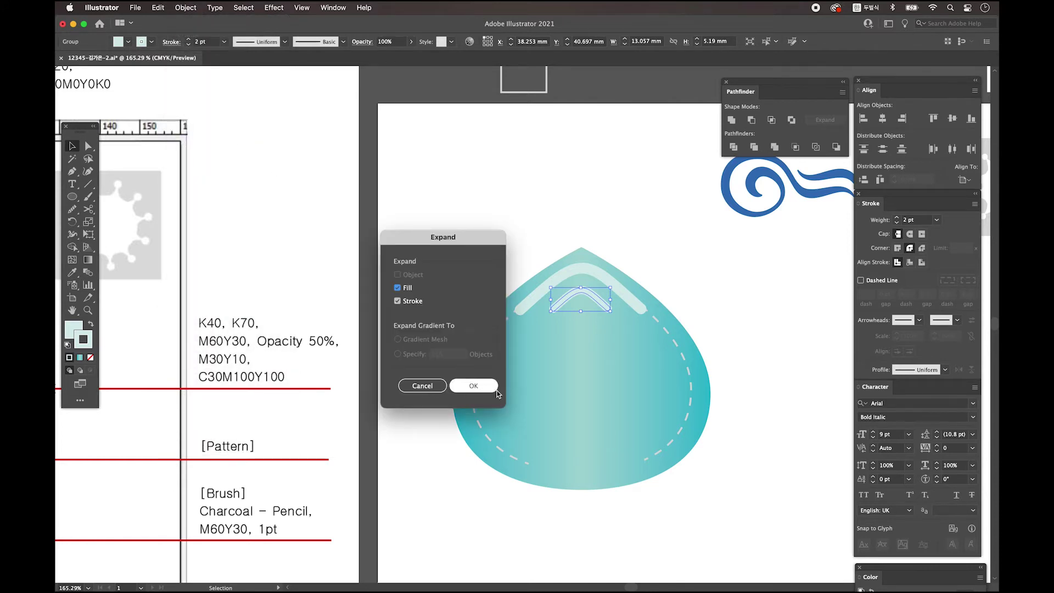
click(493, 387)
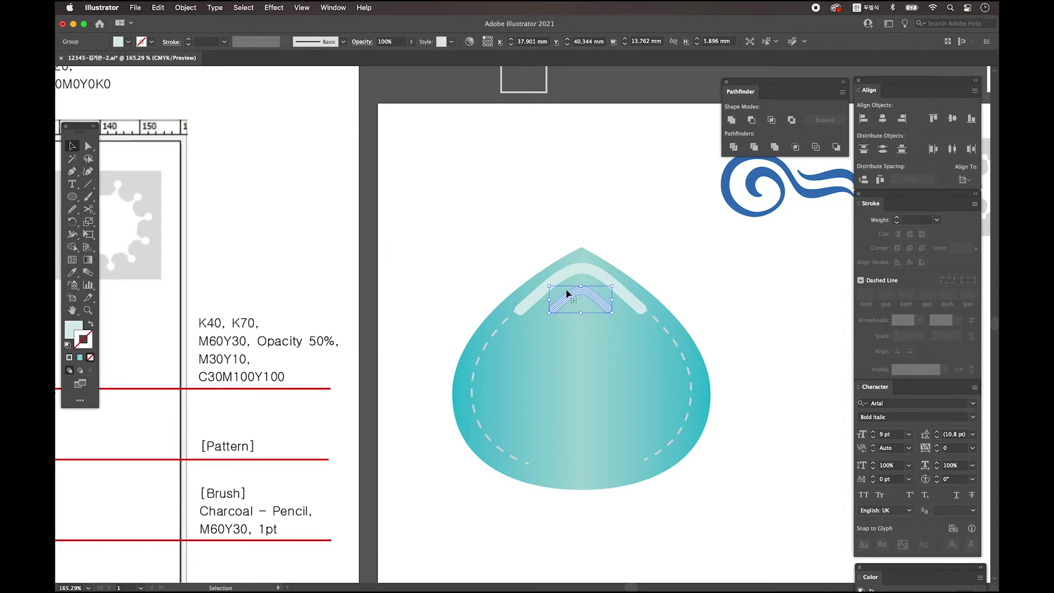
click(732, 121)
click(581, 305)
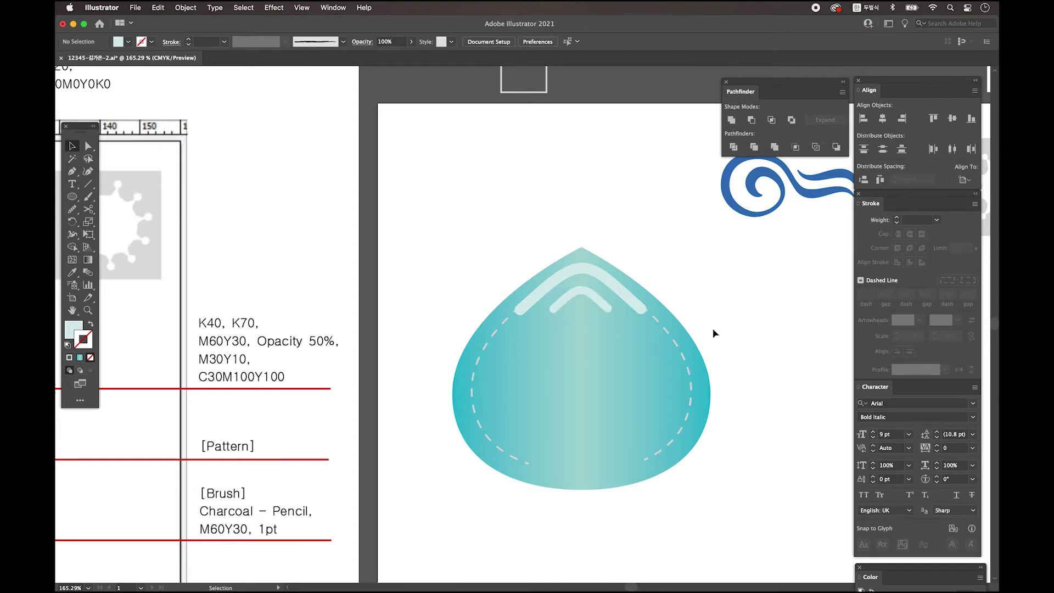
- Move the white Premium text onto the lower middle of the mask
key(super+minus)
key(super+minus)
key(super+minus)
drag(425, 170, 540, 338)
click(659, 353)
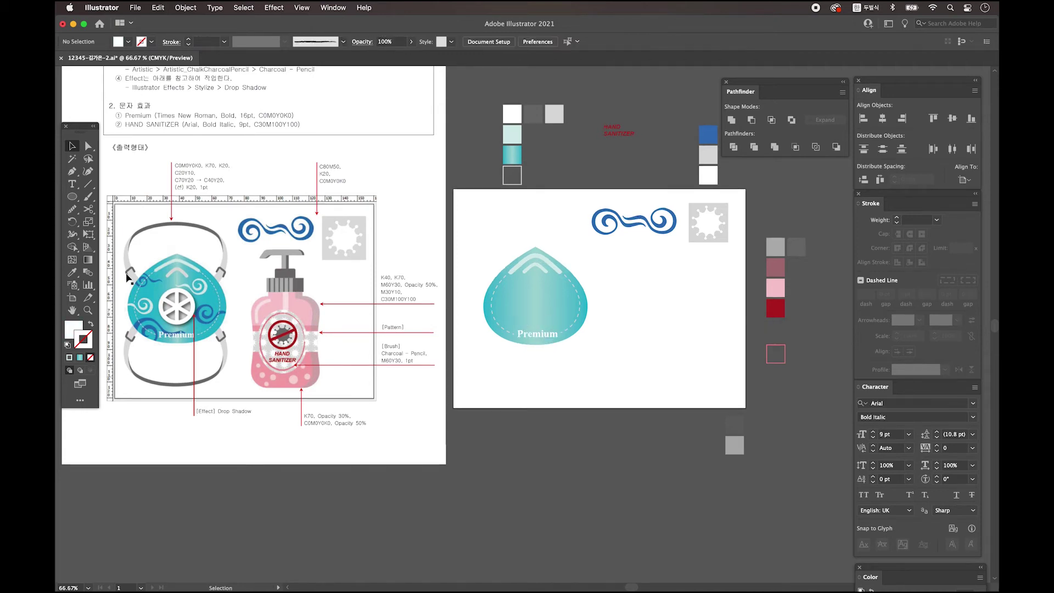
- Draw a circle about 19.6 mm wide centred above the Premium text and fill it with the light grey sampled from its square above the artboard
scroll(237, 165, right, 1)
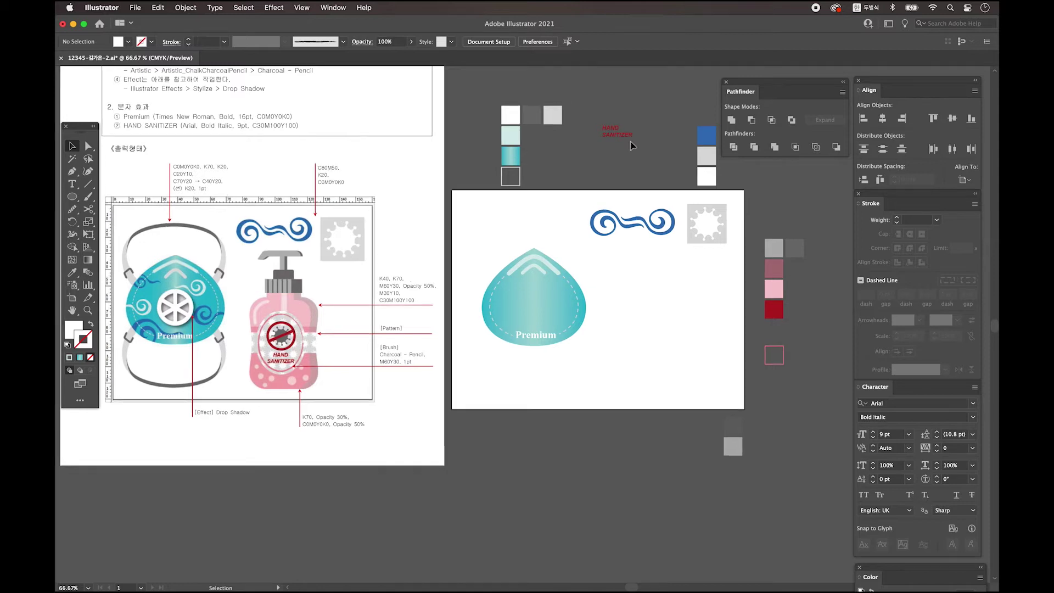
click(73, 197)
drag(521, 291, 558, 326)
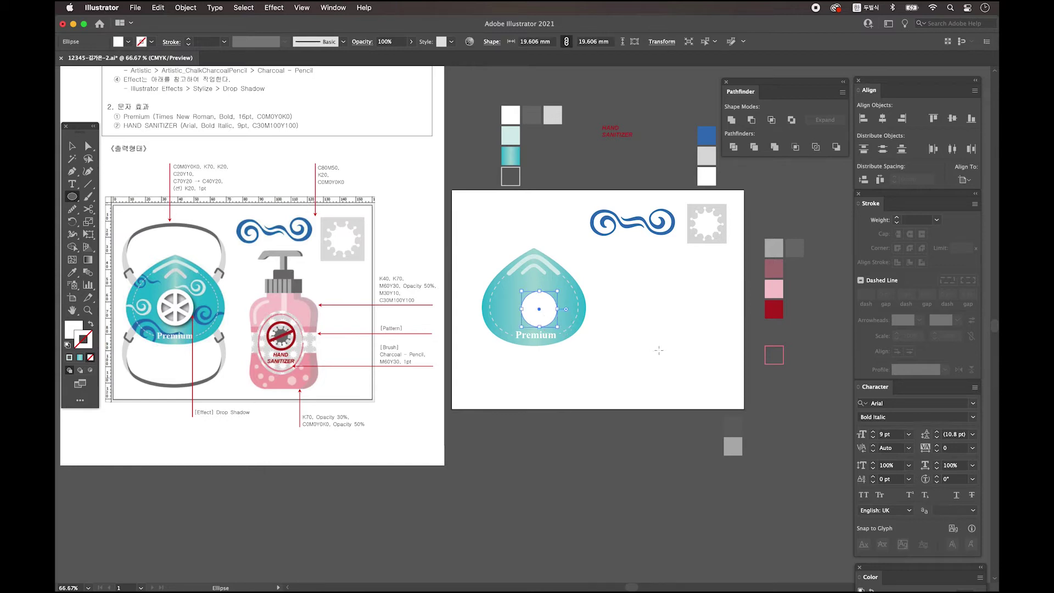
click(72, 272)
click(552, 115)
scroll(592, 121, up, 1)
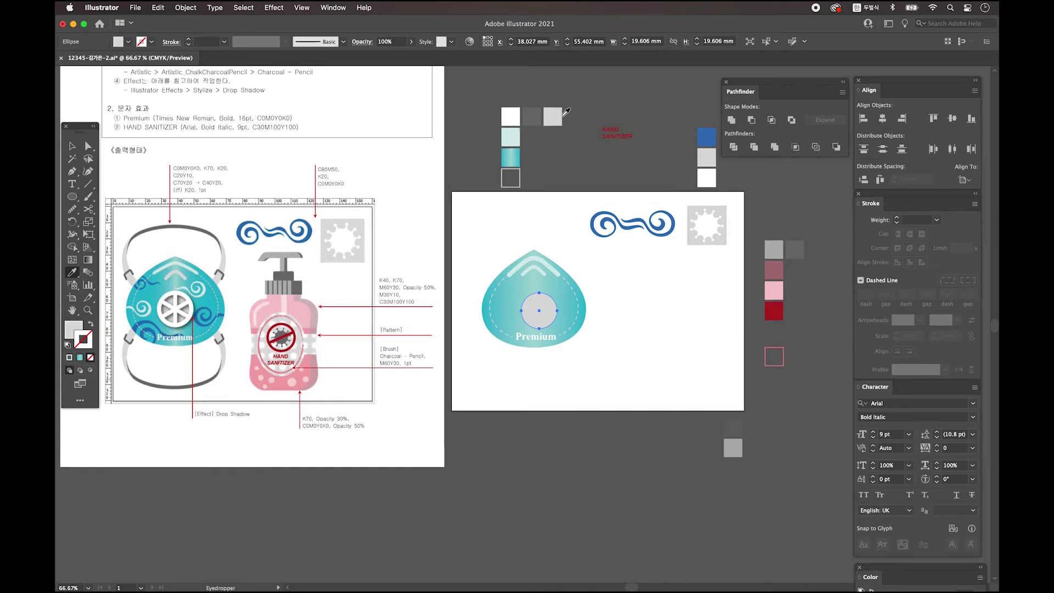
click(72, 146)
drag(546, 313, 542, 310)
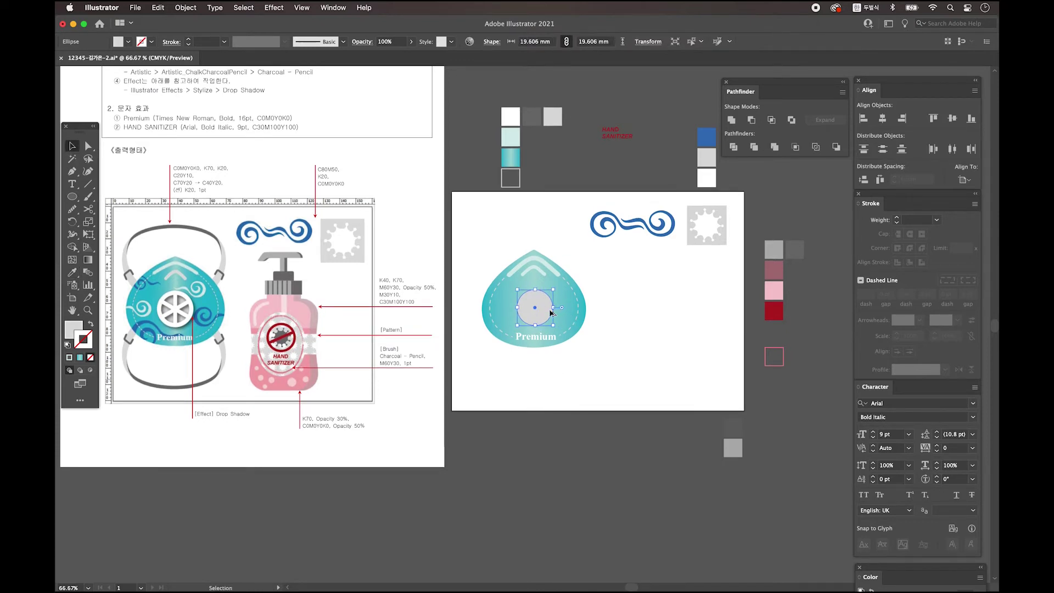
- Duplicate the grey circle beside the mask and turn the copy into an unfilled circle with a red outline
drag(554, 313, 598, 314)
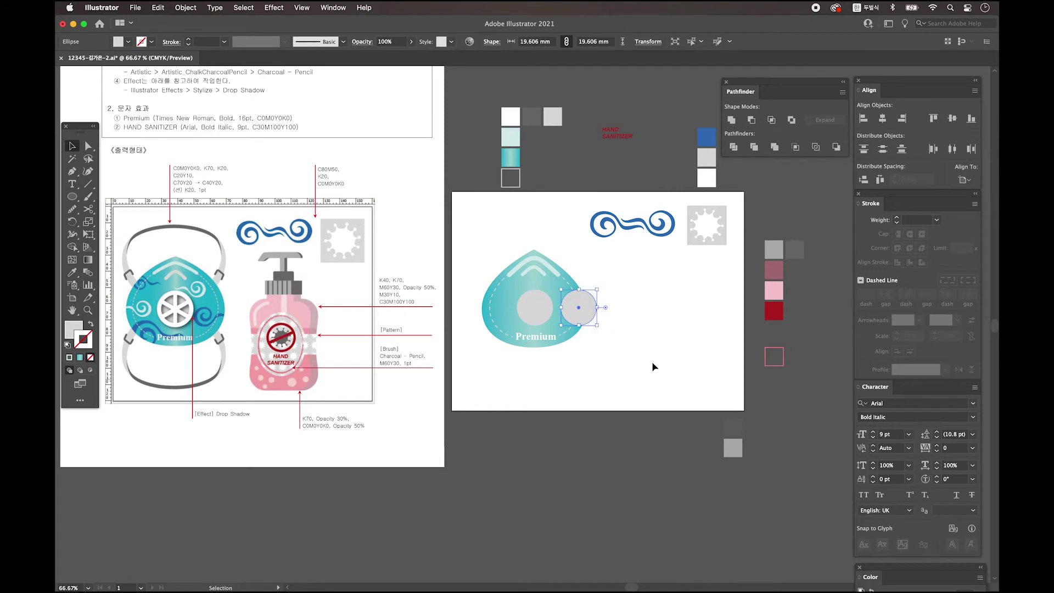
drag(582, 308, 610, 307)
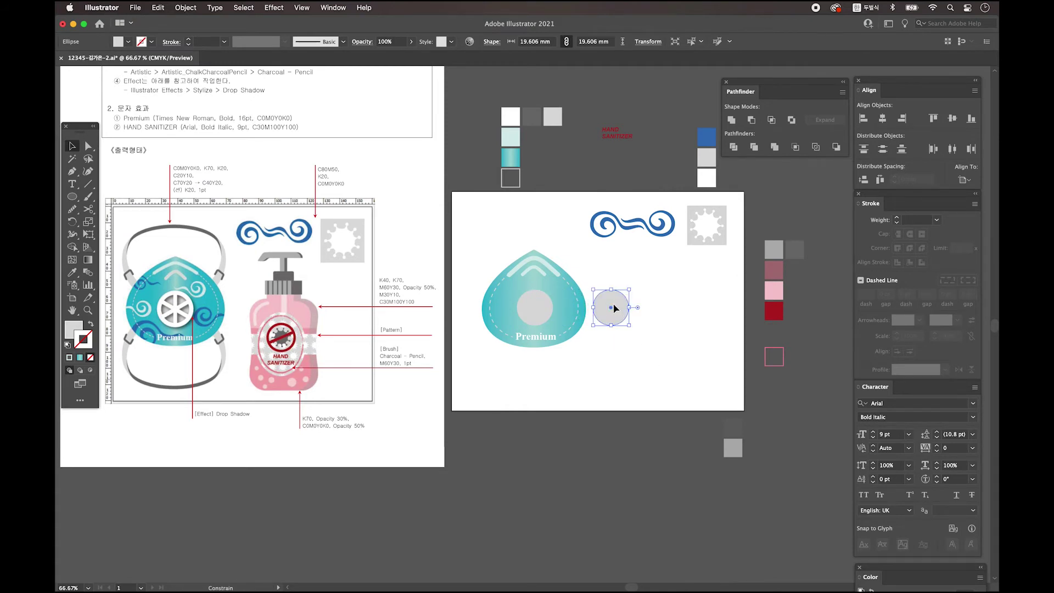
click(91, 326)
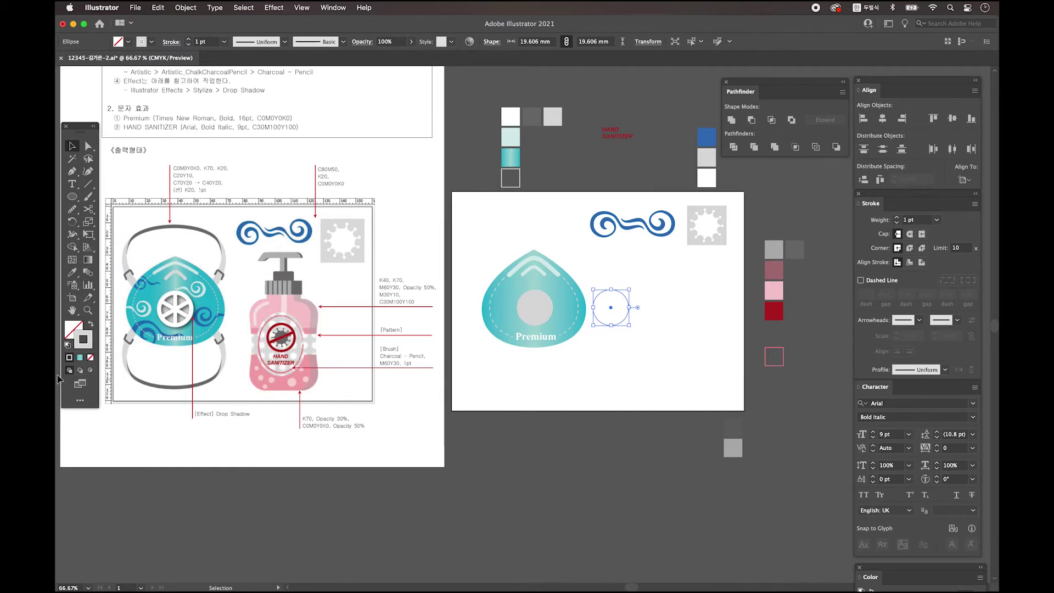
double_click(83, 339)
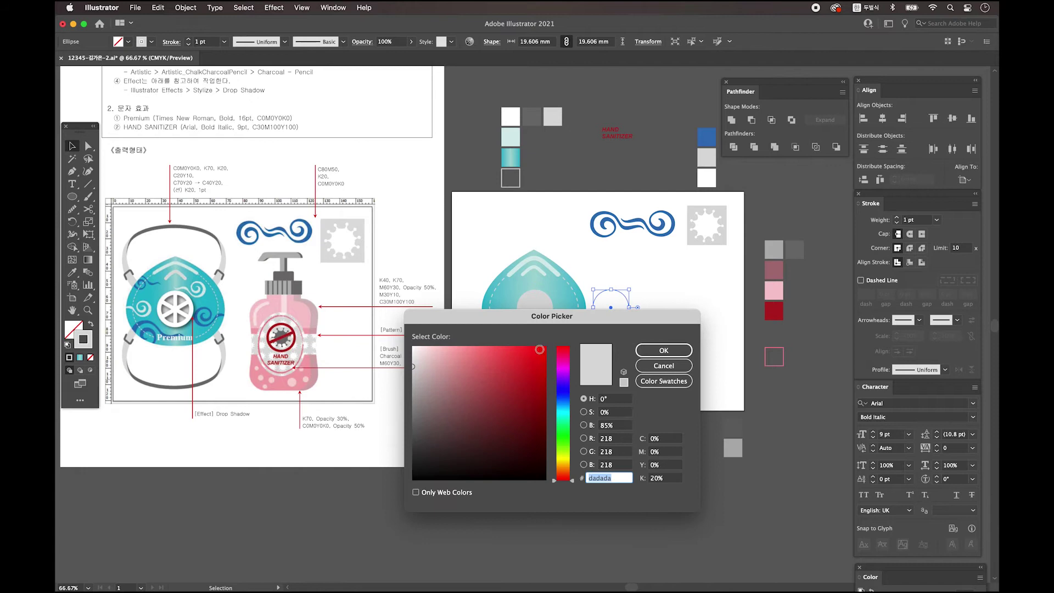
key(super+v)
key(Return)
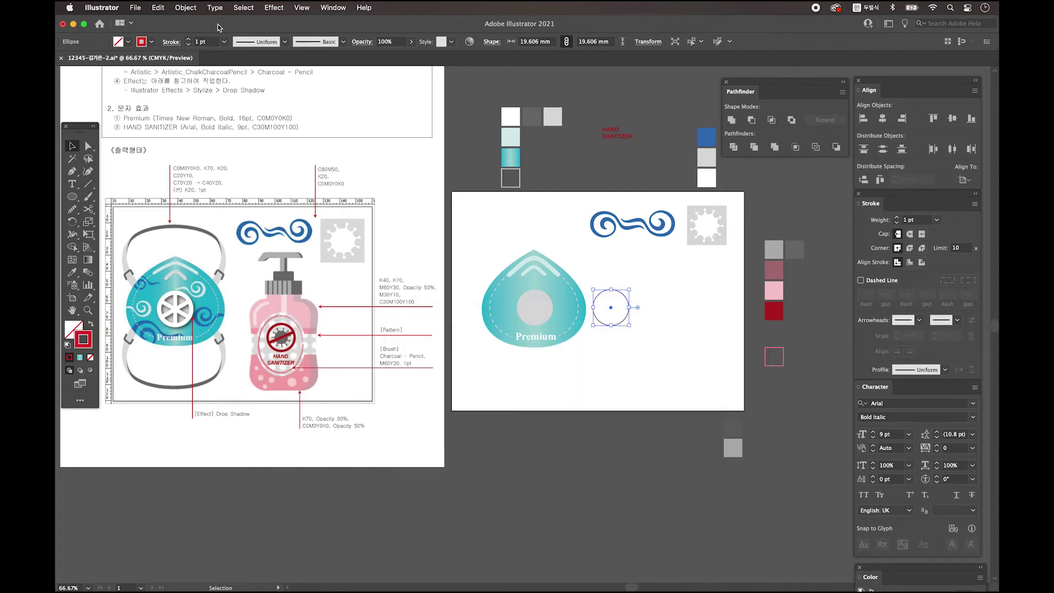
- Set the red circle's stroke weight to 8 pt
click(188, 39)
click(188, 38)
click(188, 39)
click(189, 39)
click(188, 39)
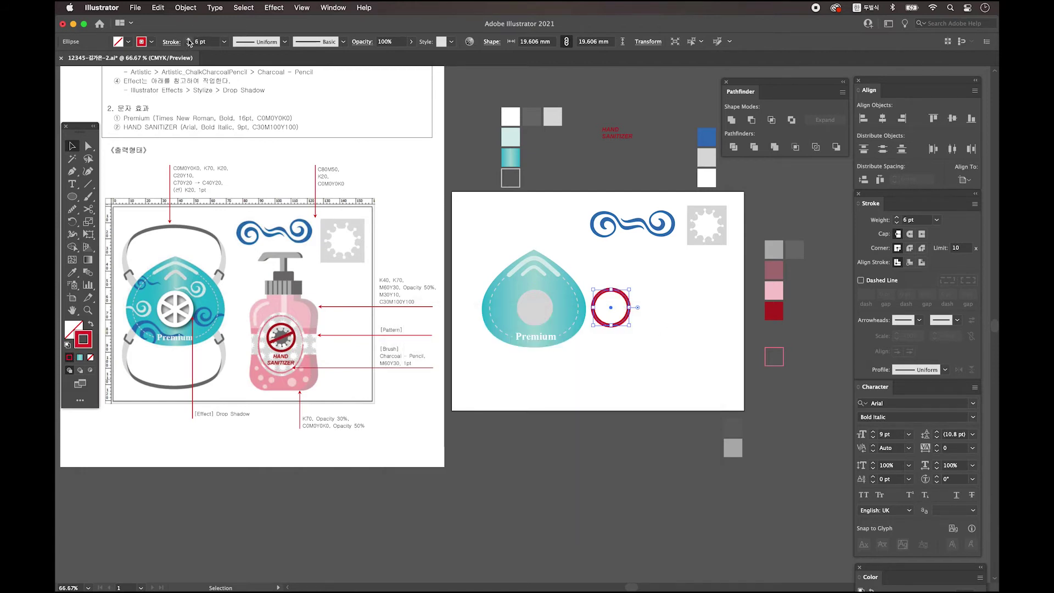
click(188, 39)
click(188, 40)
click(652, 369)
- Draw a vertical 8 pt red line about 20.8 mm long across the ring and centre both objects horizontally on each other
click(619, 323)
click(88, 184)
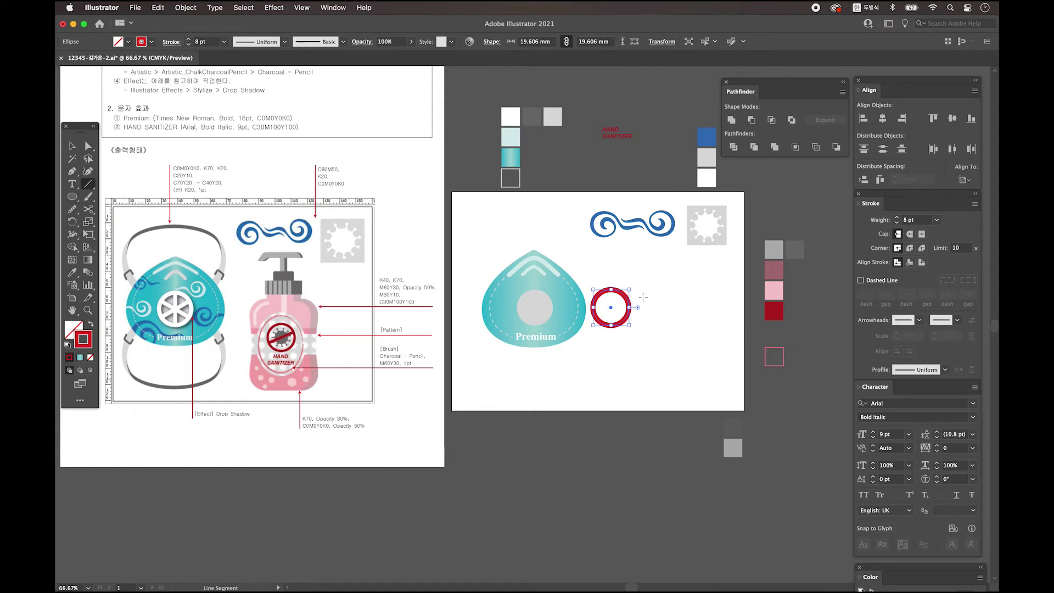
mouse_move(610, 266)
mouse_down()
mouse_move(609, 329)
mouse_move(610, 279)
mouse_move(614, 306)
mouse_up()
key(v)
drag(652, 353, 620, 312)
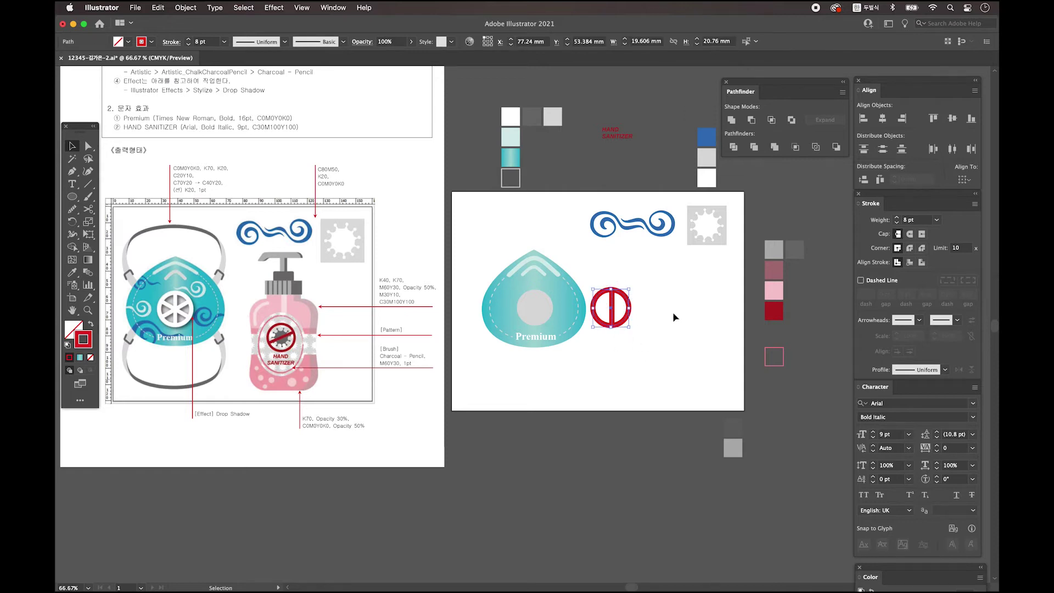
click(883, 119)
click(665, 354)
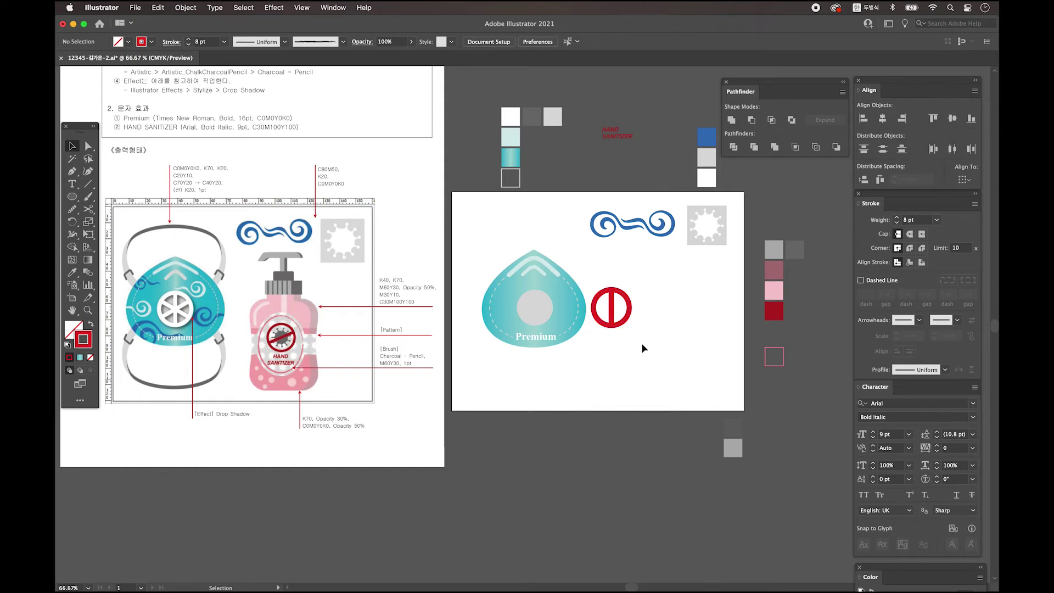
- Create a copy of the ring's vertical line rotated by 60°
click(629, 309)
click(652, 318)
click(613, 313)
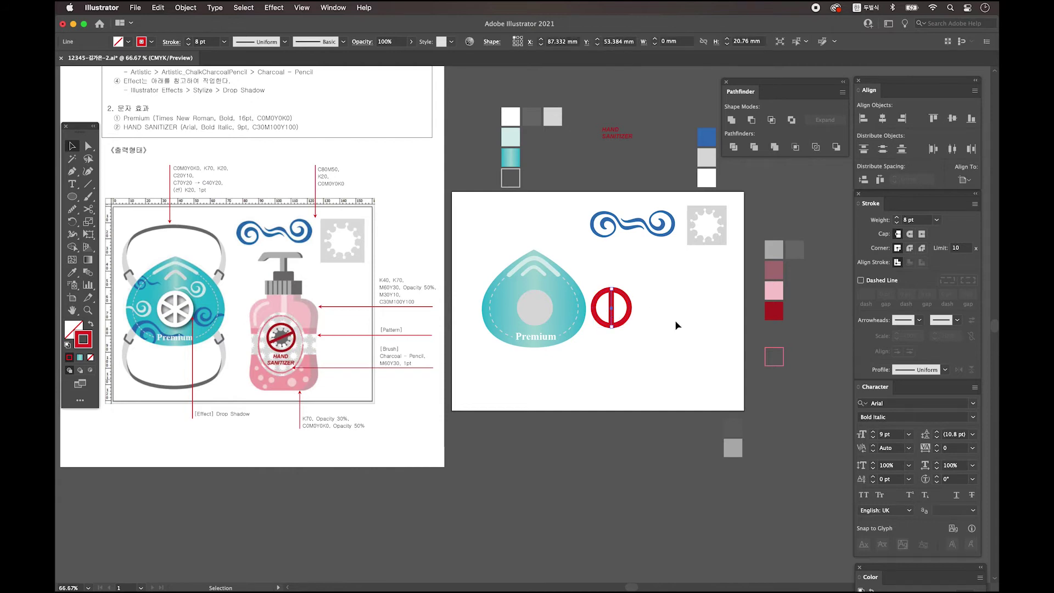
double_click(73, 222)
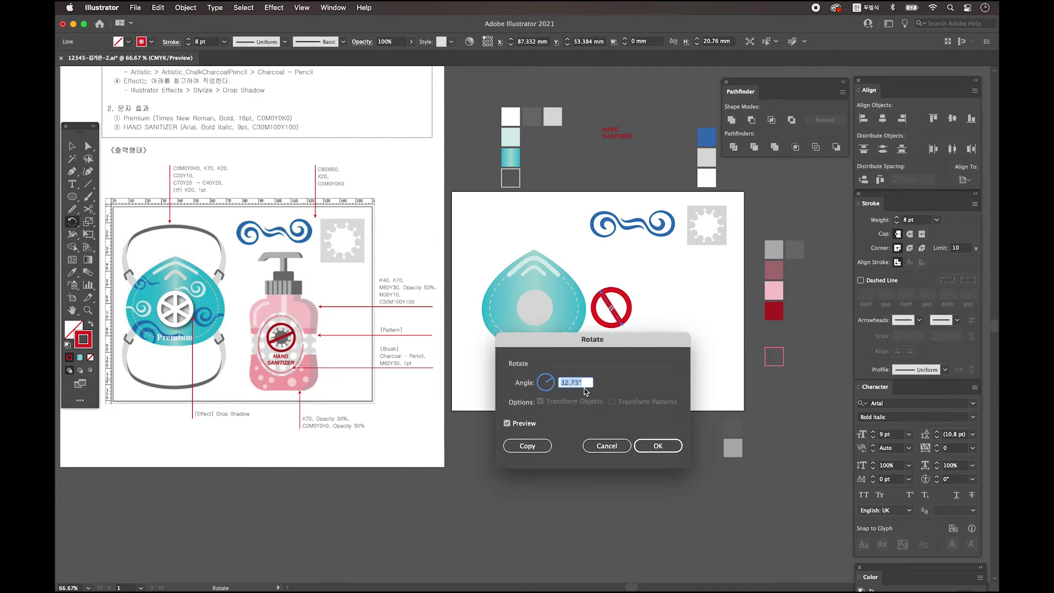
text(60)
click(526, 445)
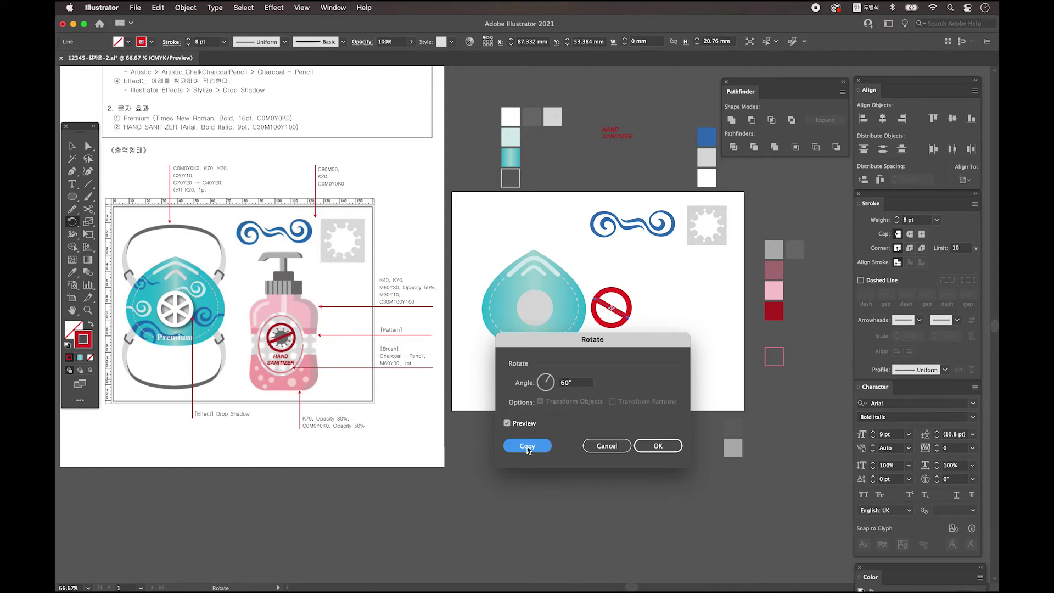
click(72, 145)
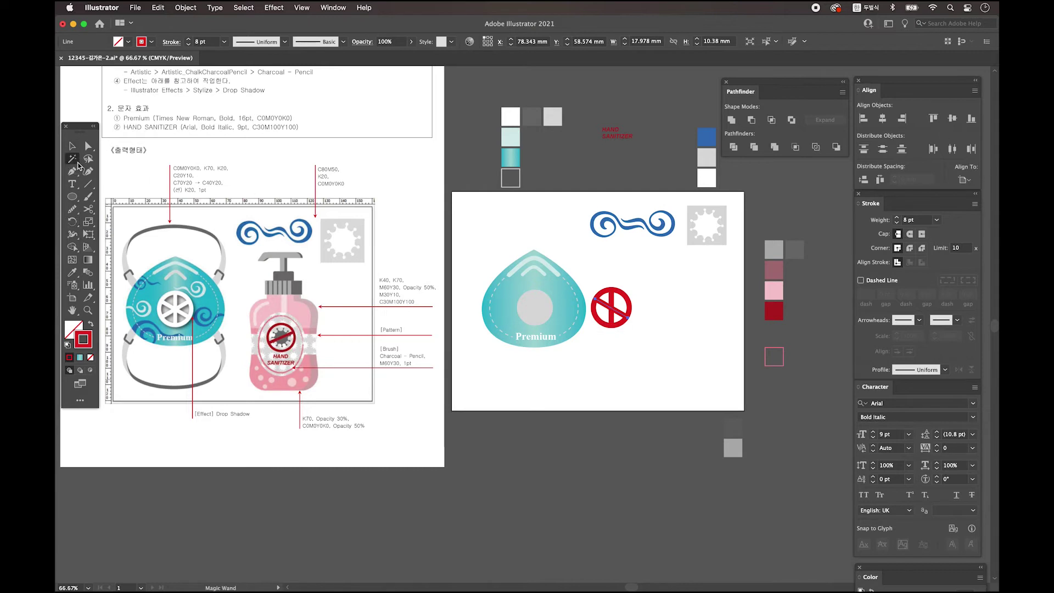
key(ctrl+d)
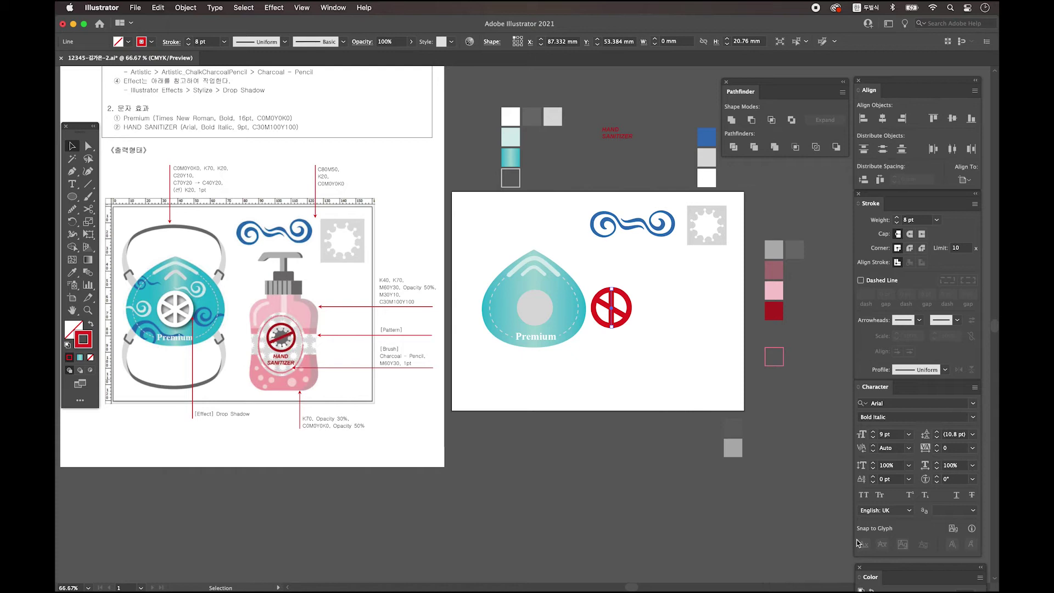
- Create another copy of the vertical line rotated by -60° to complete the six spokes
double_click(75, 225)
click(563, 385)
text(-60)
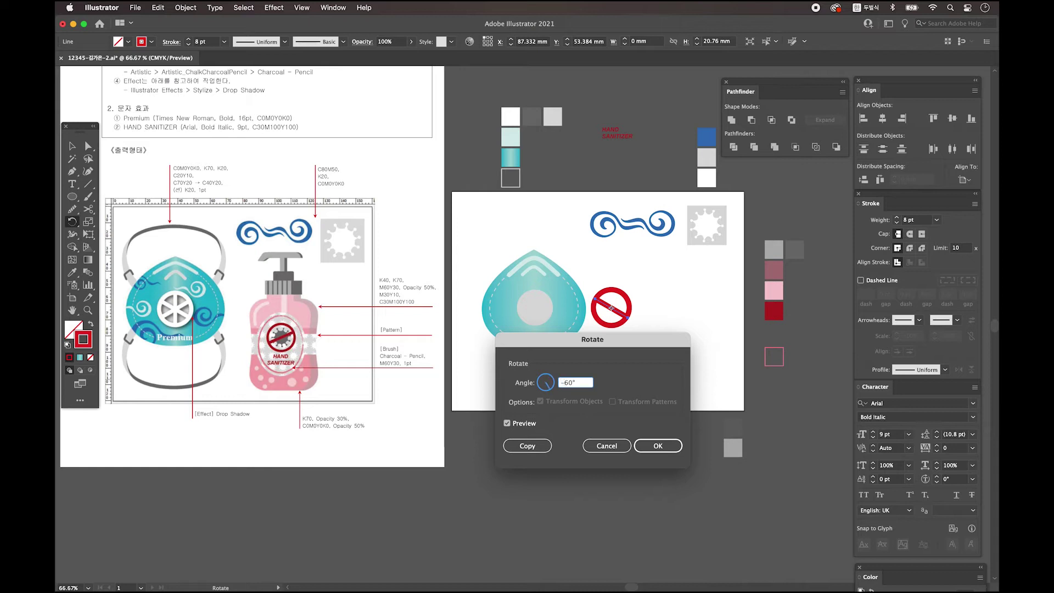
click(530, 453)
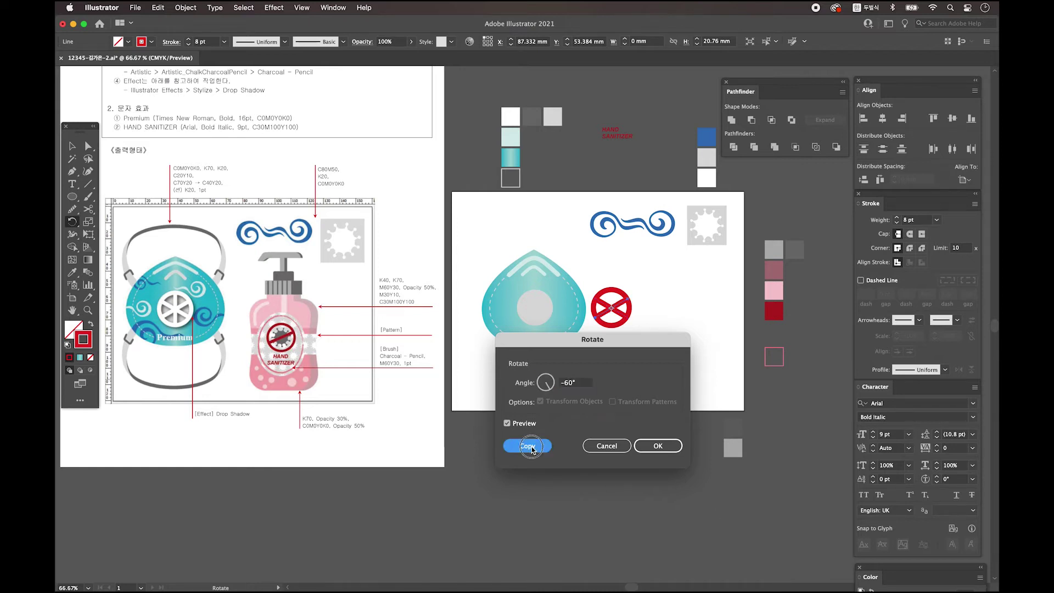
key(v)
click(531, 449)
- Expand the fill and stroke of the ring and its three lines and unite them into one wheel shape
click(612, 306)
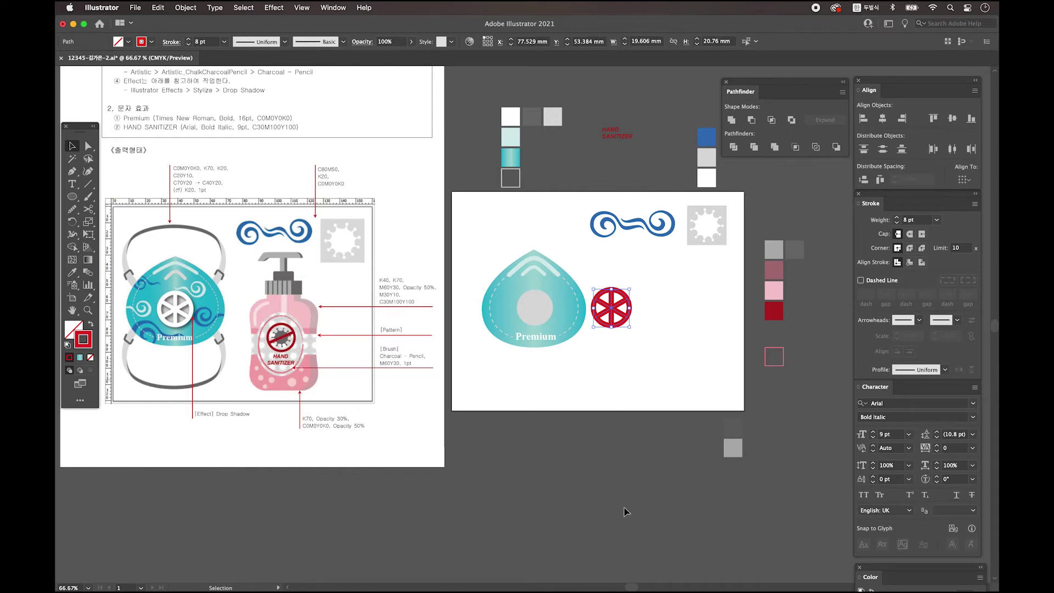
click(194, 11)
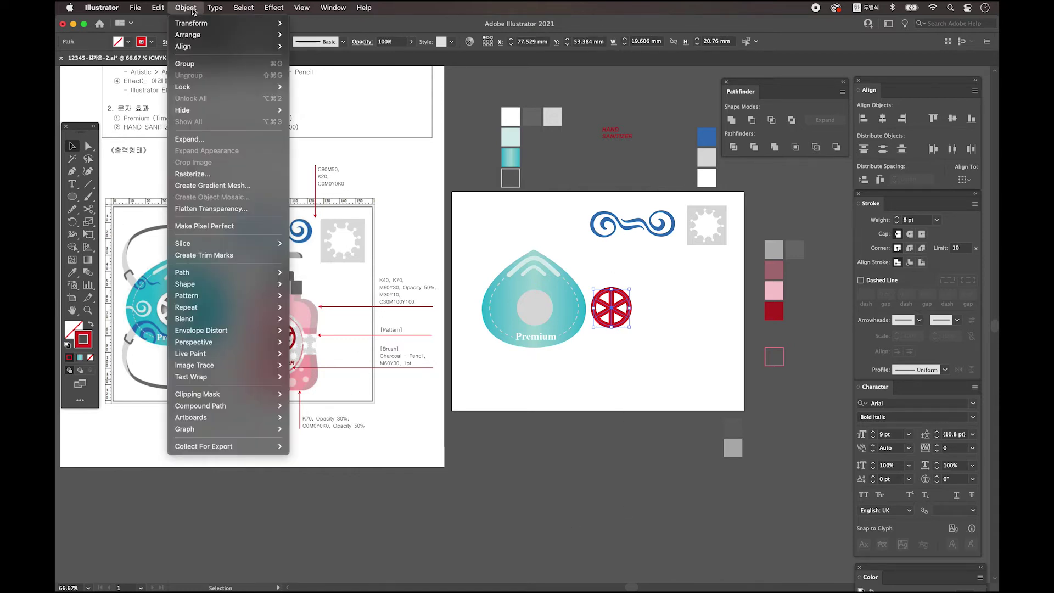
click(216, 140)
click(480, 385)
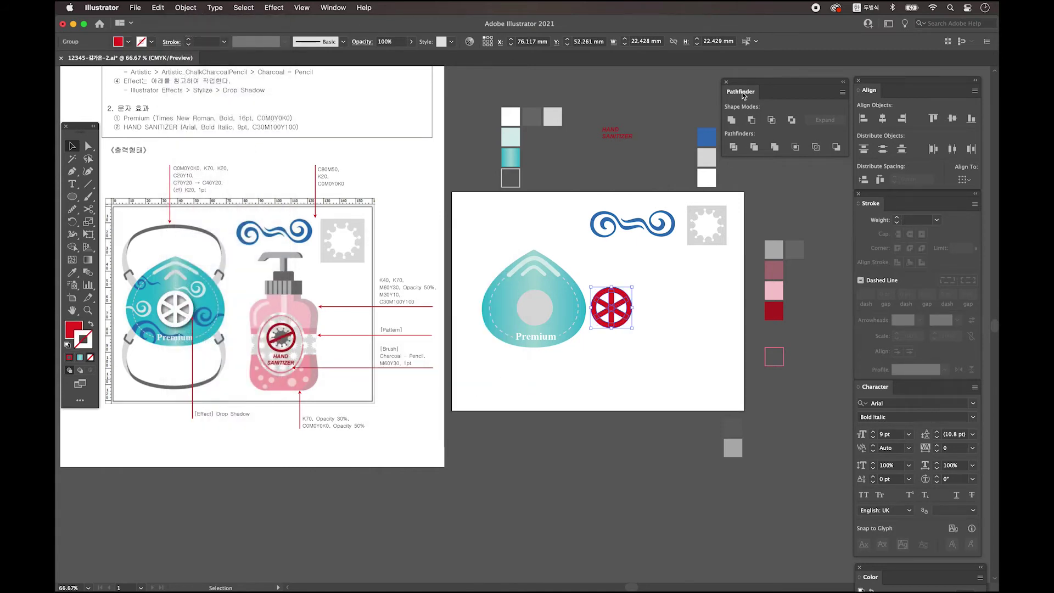
click(732, 120)
- Recolour the six-spoke wheel white by sampling the white colour swatch
click(71, 274)
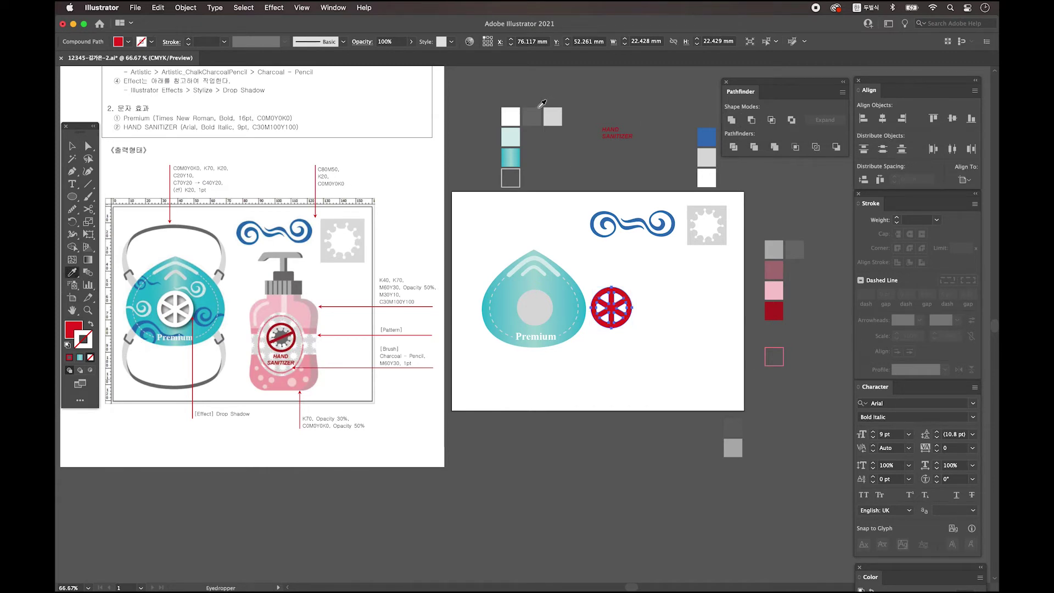
click(507, 114)
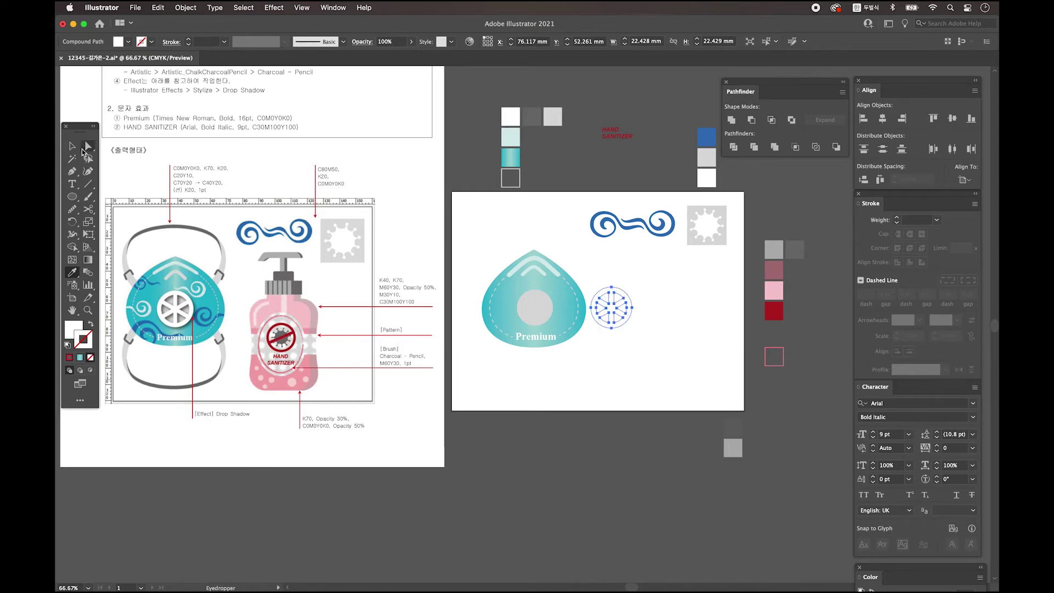
key(v)
- Centre the white wheel and the grey circle on each other and position them in the middle of the mask, just above the Premium text
drag(616, 313, 556, 309)
shift+click(522, 310)
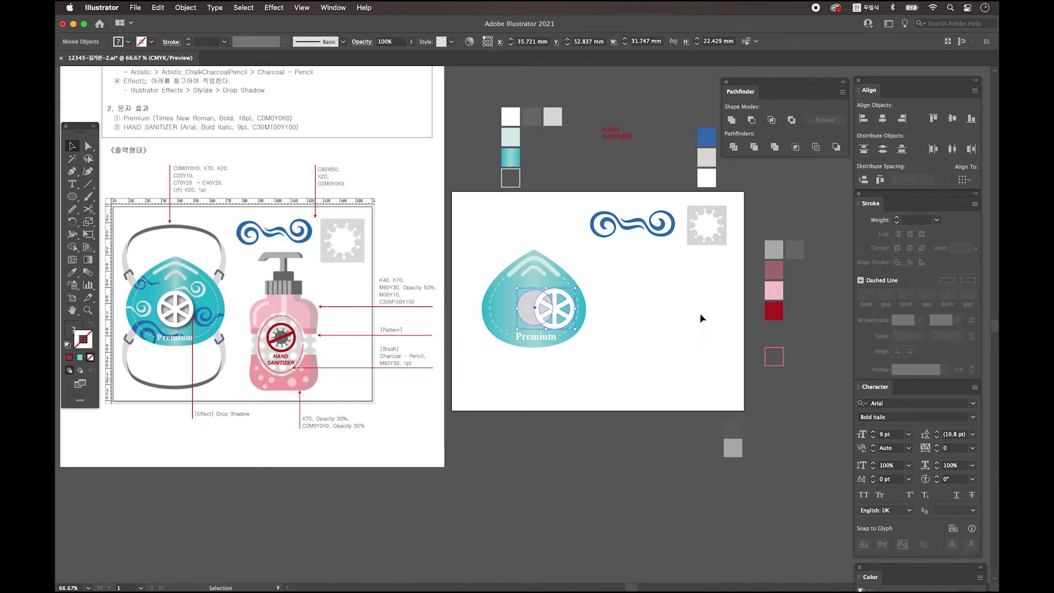
click(882, 119)
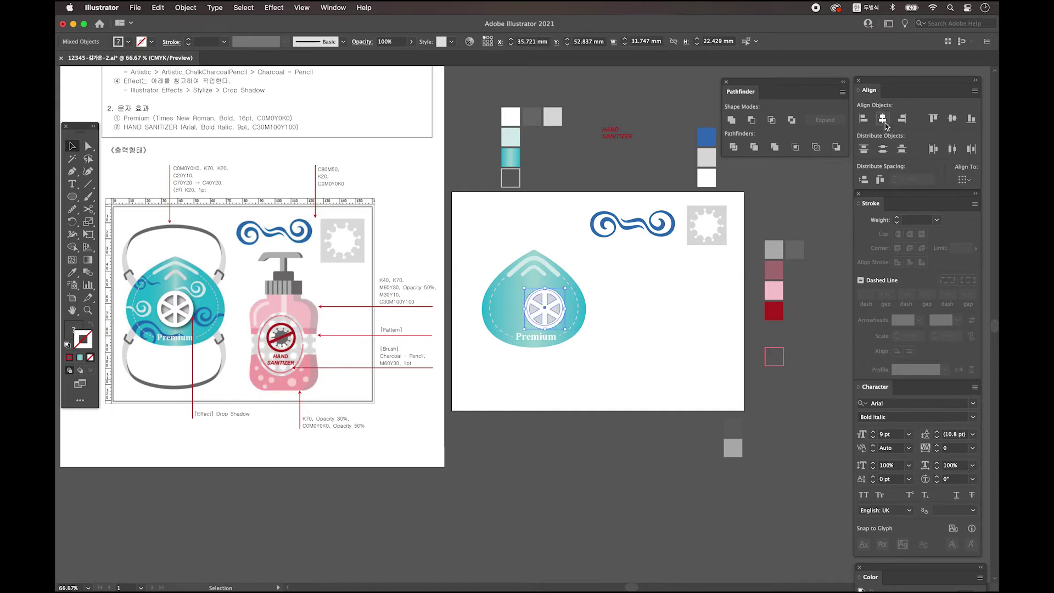
click(953, 122)
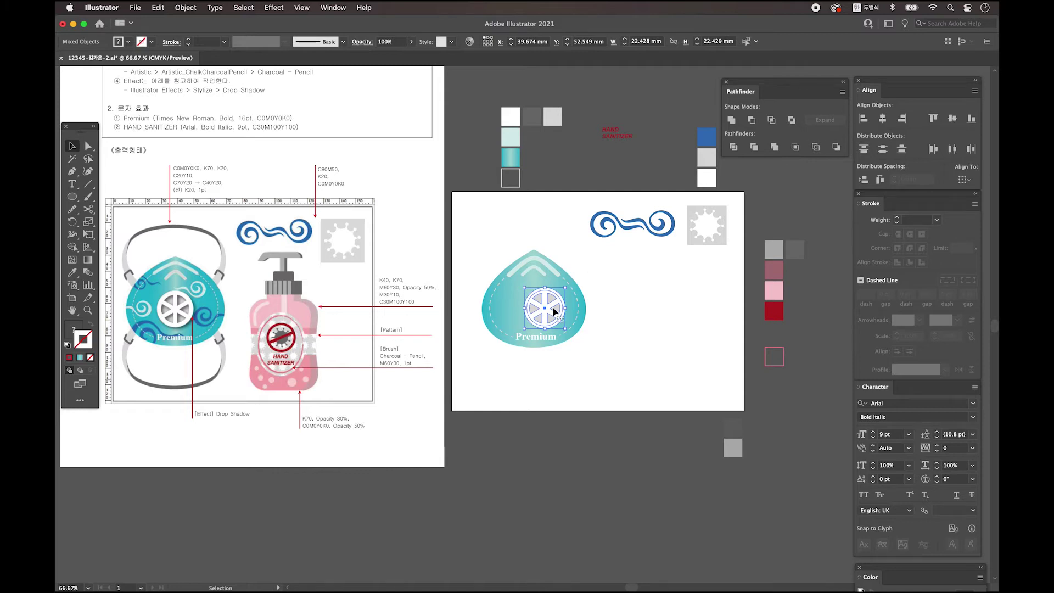
drag(547, 308, 537, 311)
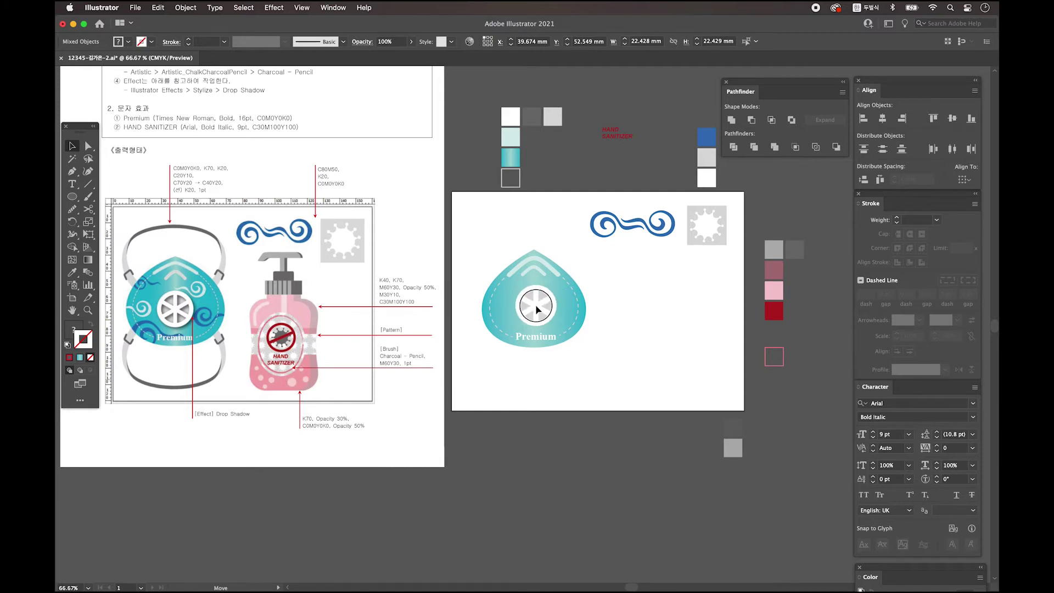
drag(538, 311, 538, 313)
scroll(538, 311, down, 1)
click(611, 313)
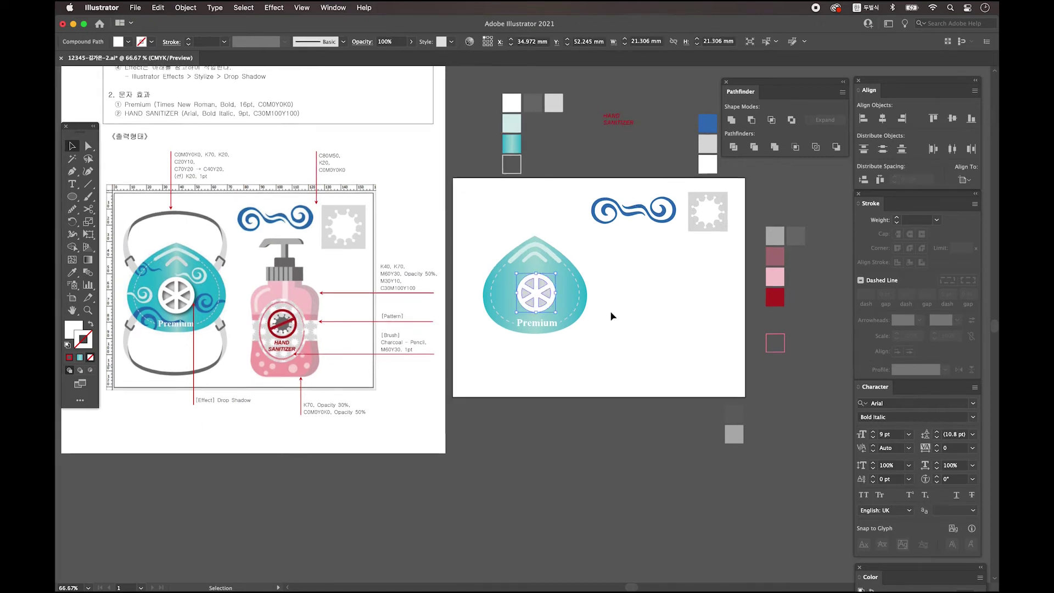
- Apply a Drop Shadow to the wheel with Multiply mode, 50% opacity, 1 mm X and Y offsets and 1 mm blur
click(551, 306)
click(274, 7)
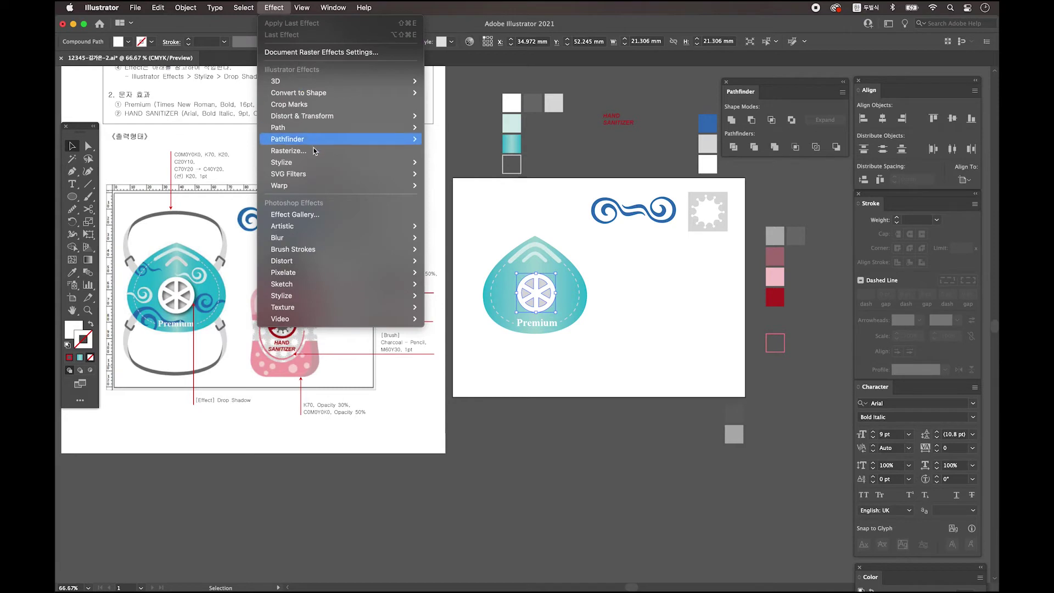
mouse_move(317, 163)
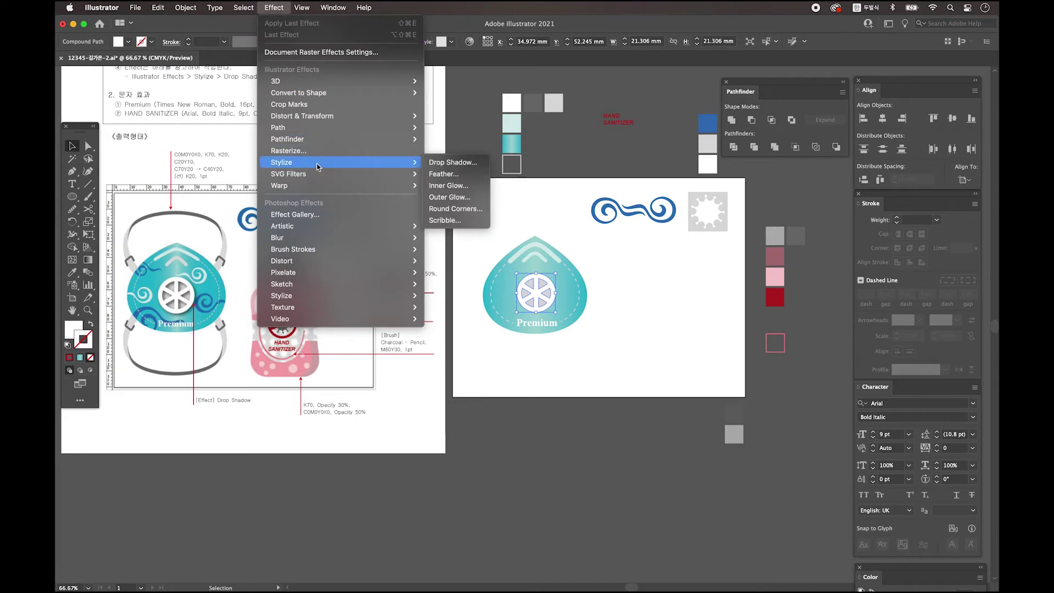
click(448, 162)
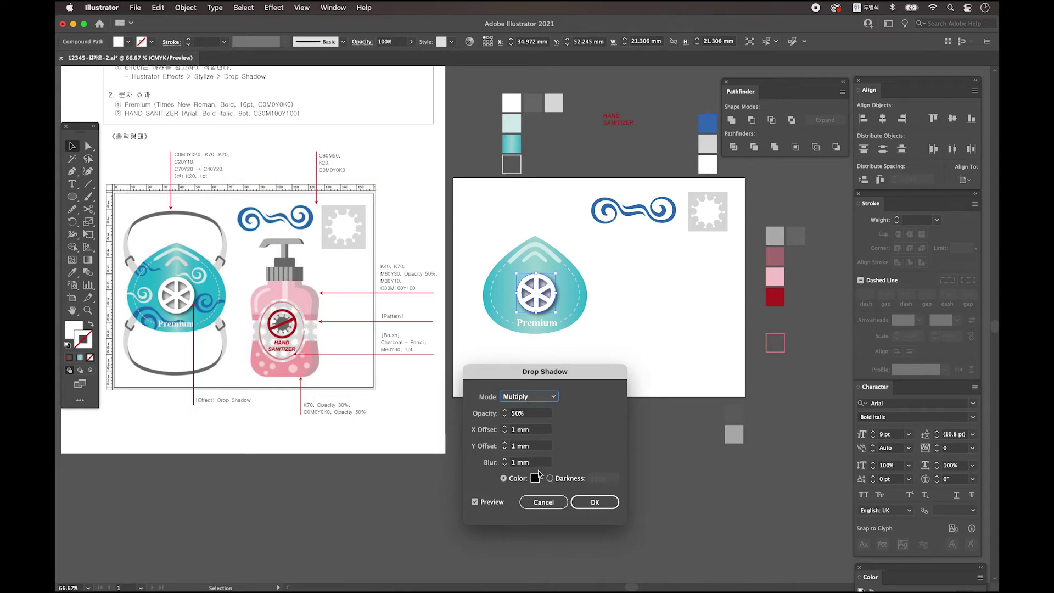
click(595, 502)
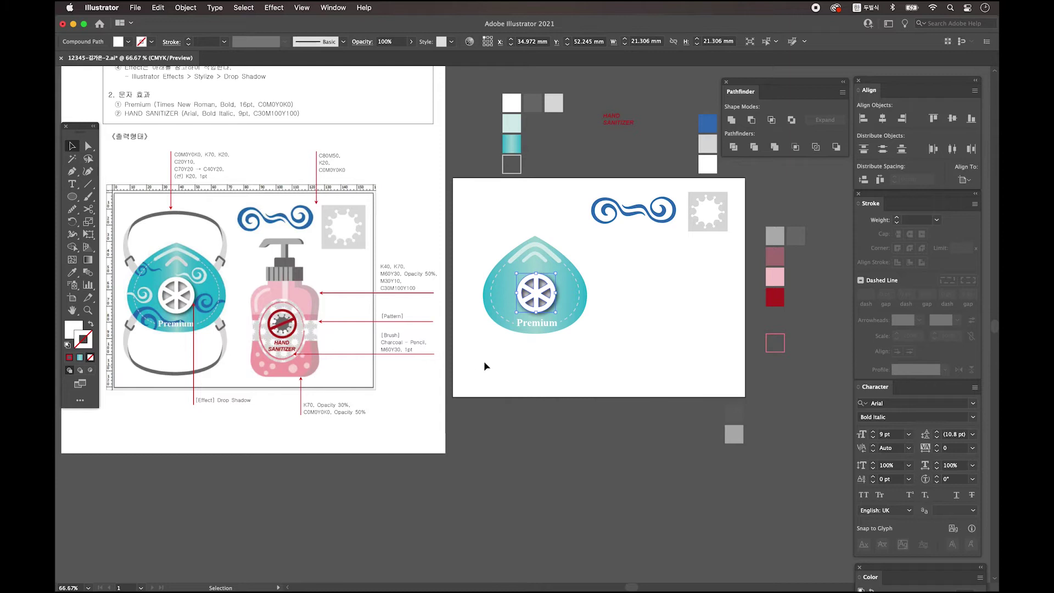
- Group the mask's valve, chevrons, dashed outline and Premium text together, leaving the mask body out of the group
click(566, 308)
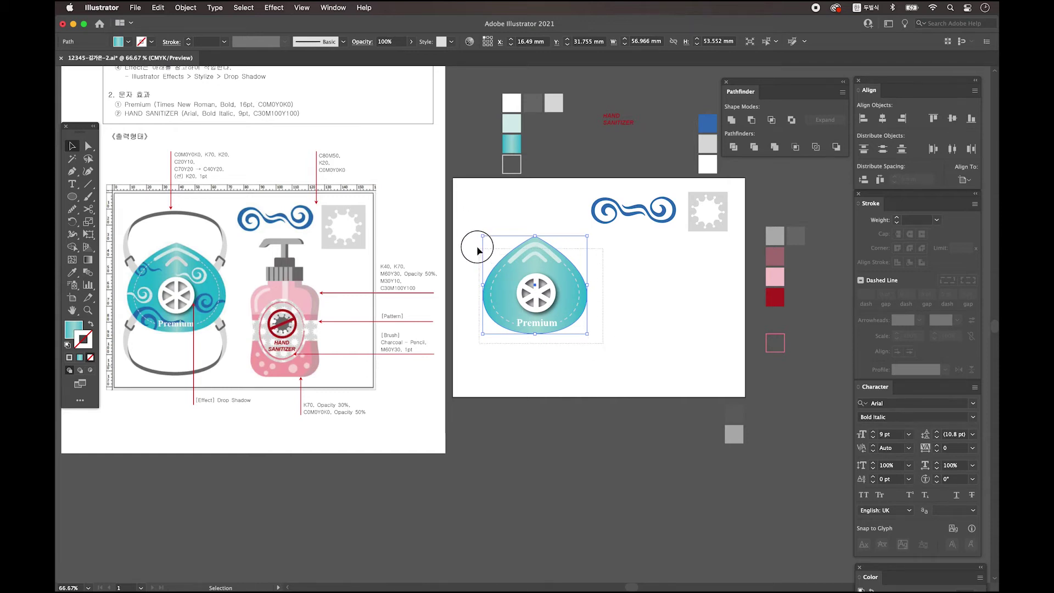
drag(470, 232, 615, 290)
shift+click(570, 283)
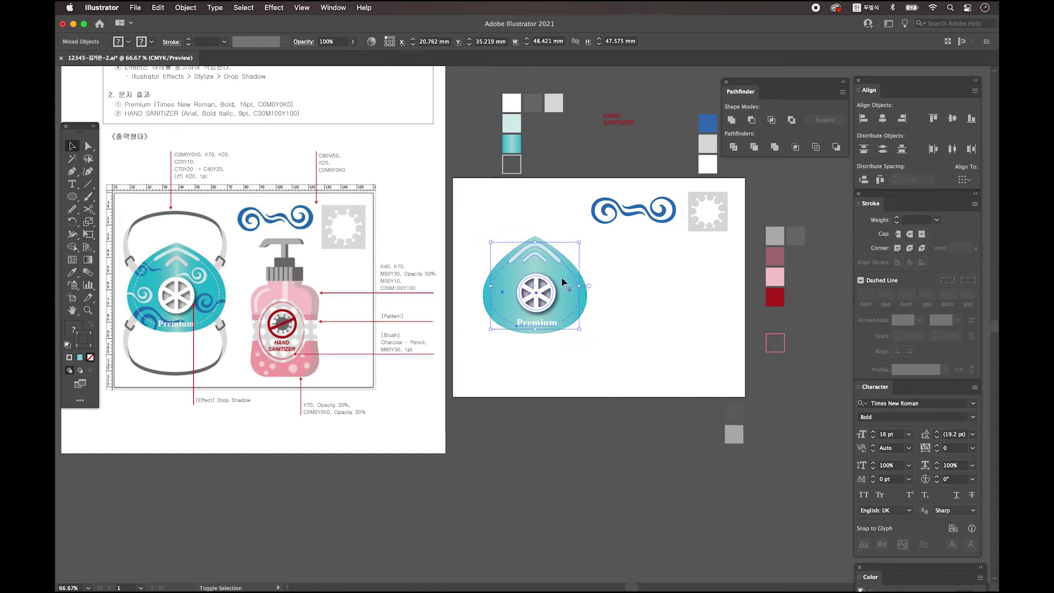
right_click(537, 281)
click(569, 372)
click(586, 370)
drag(536, 296, 539, 351)
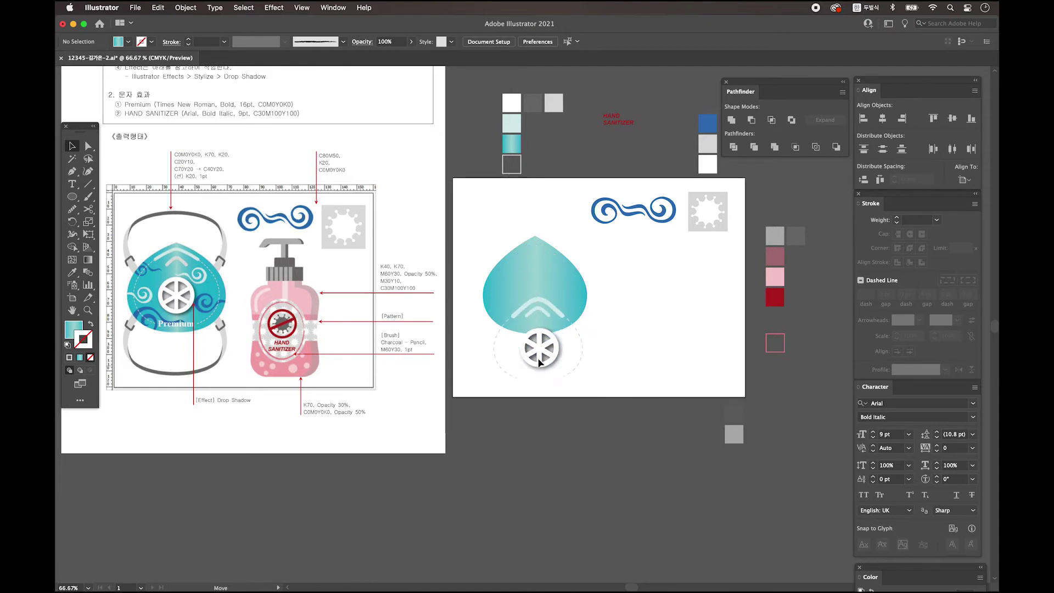
key(super+z)
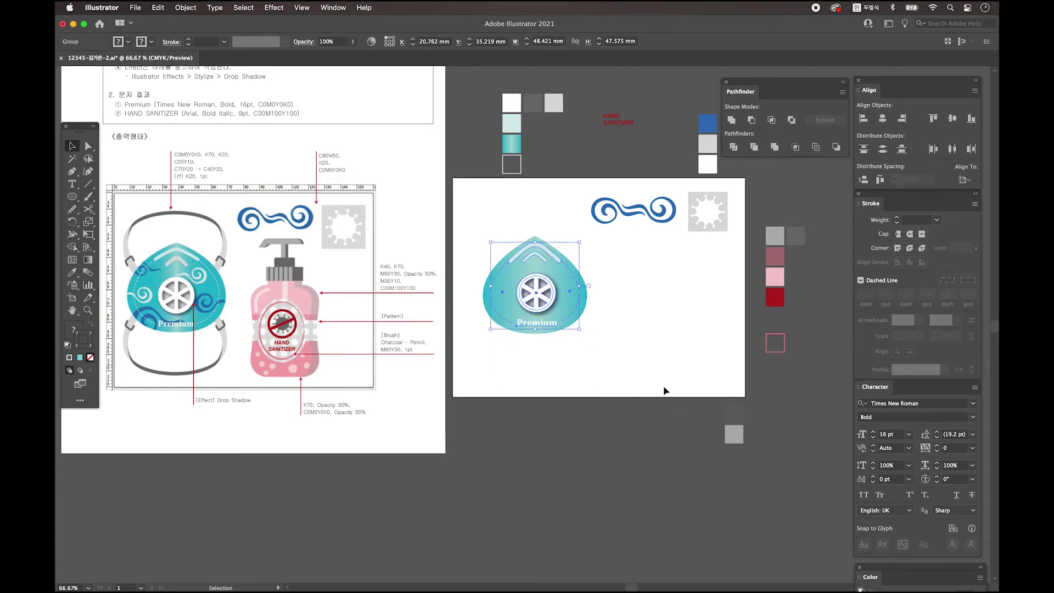
click(633, 335)
- Place a copy of the blue double-swirl ornament beside the mask and ungroup it
scroll(633, 335, down, 1)
click(609, 210)
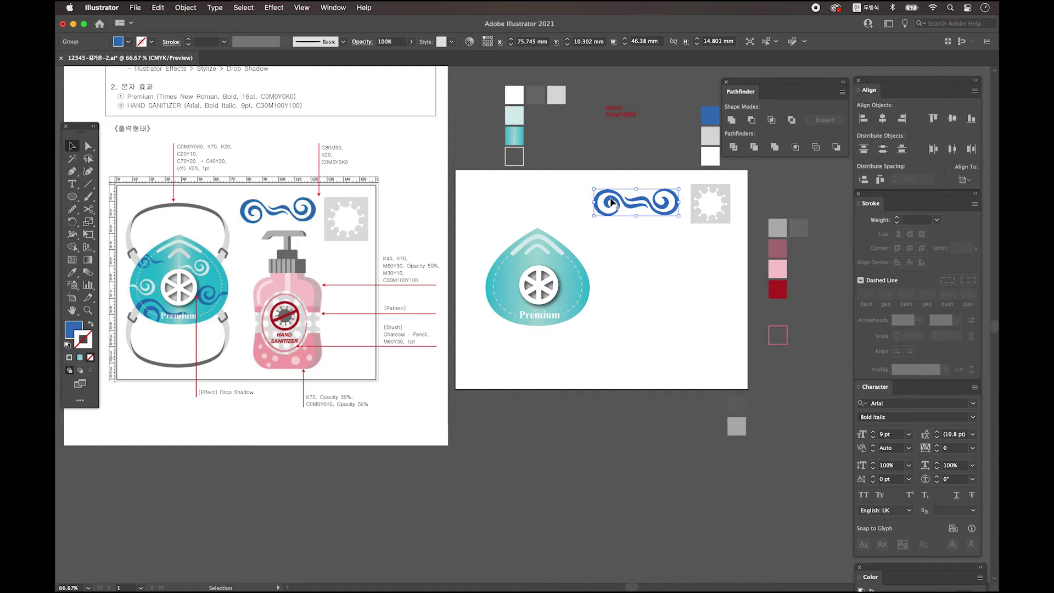
drag(612, 202, 622, 291)
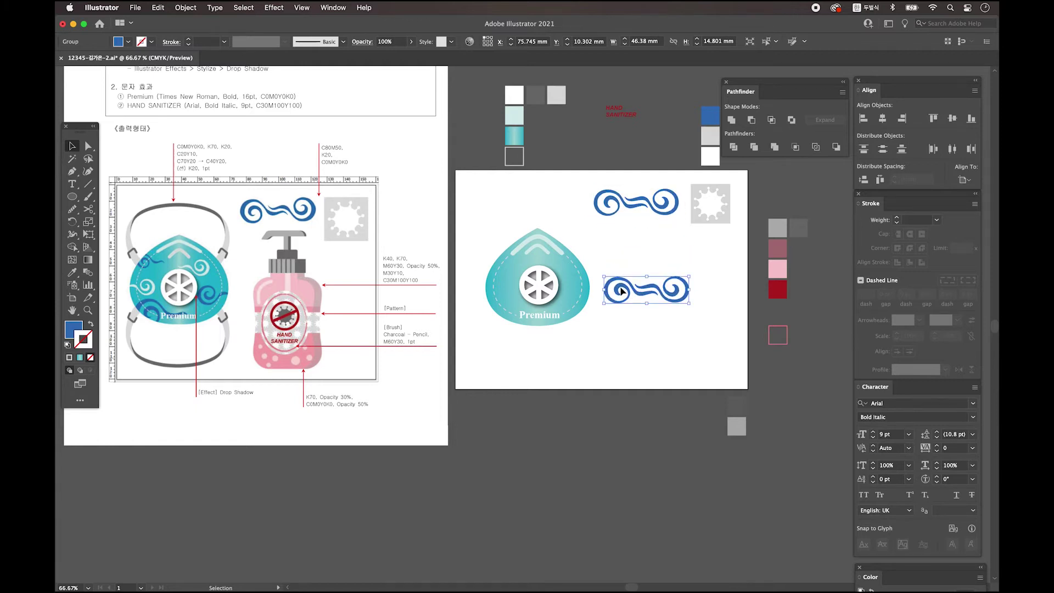
key(super+shift+g)
- Arrange copies of the single blue swirls over both sides of the mask in varied sizes and orientations, matching the reference
key(super+h)
drag(620, 292, 502, 252)
click(588, 284)
mouse_move(556, 278)
mouse_down()
mouse_move(530, 269)
mouse_move(513, 280)
mouse_move(500, 320)
mouse_move(513, 269)
mouse_move(566, 268)
mouse_up()
click(522, 322)
drag(669, 293, 651, 293)
key(o)
drag(497, 284, 615, 308)
double_click(72, 221)
key(Return)
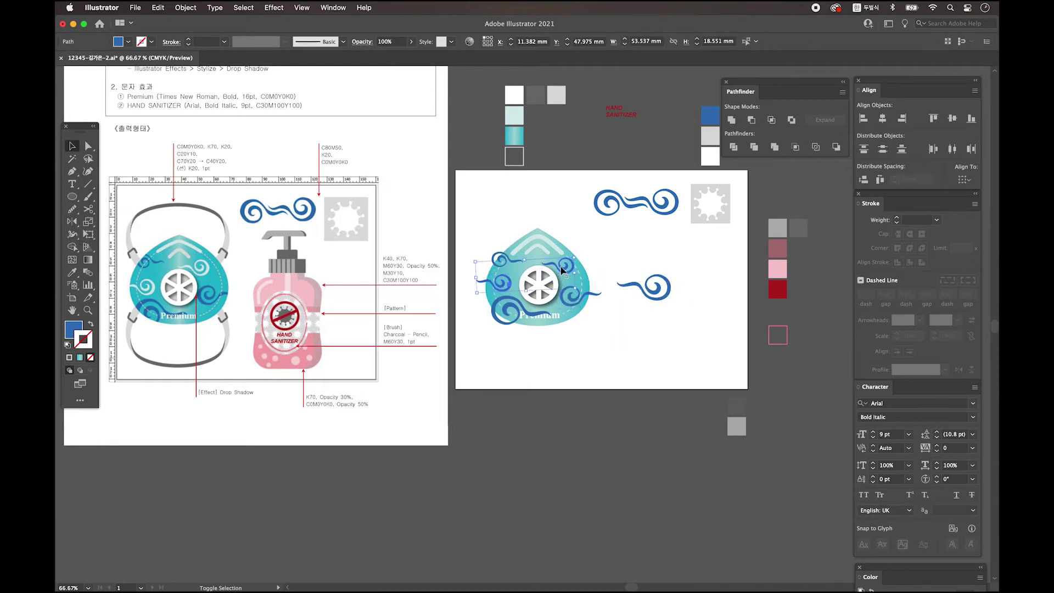
- Recolour the mask's middle-left and upper-right swirls white and delete the spare swirl beside the mask
key(Delete)
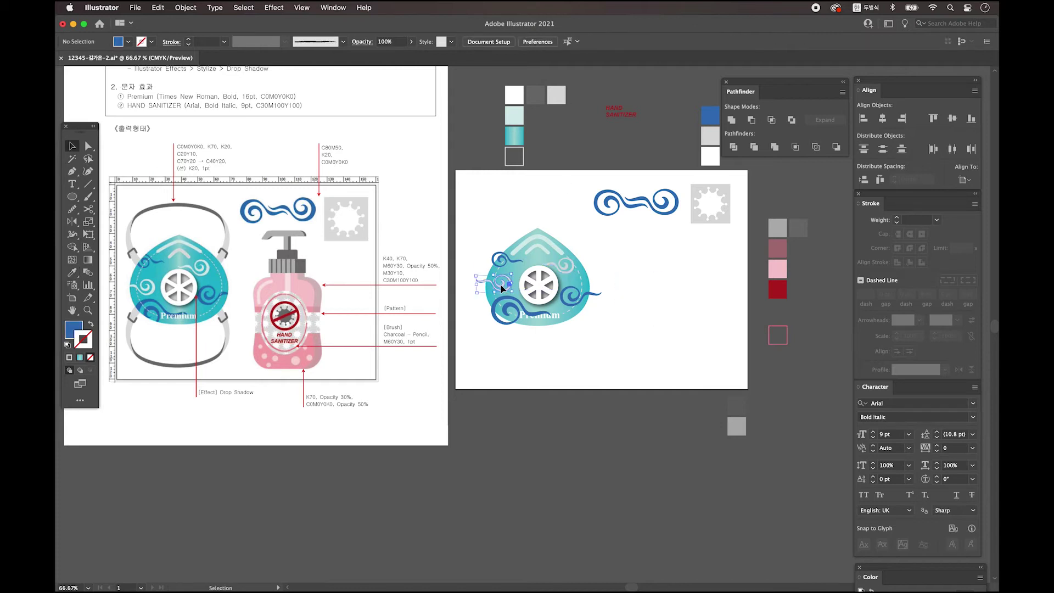
click(501, 289)
- Group all the blue and white swirls that lie on the mask
scroll(658, 301, up, 2)
scroll(658, 301, left, 2)
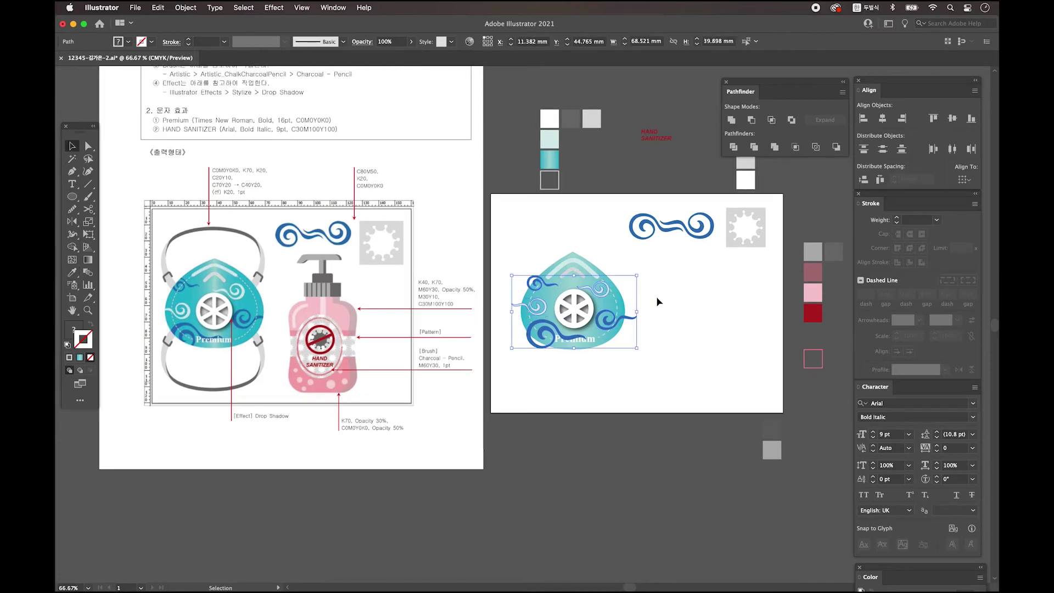
right_click(563, 324)
click(589, 401)
scroll(608, 341, right, 1)
click(647, 357)
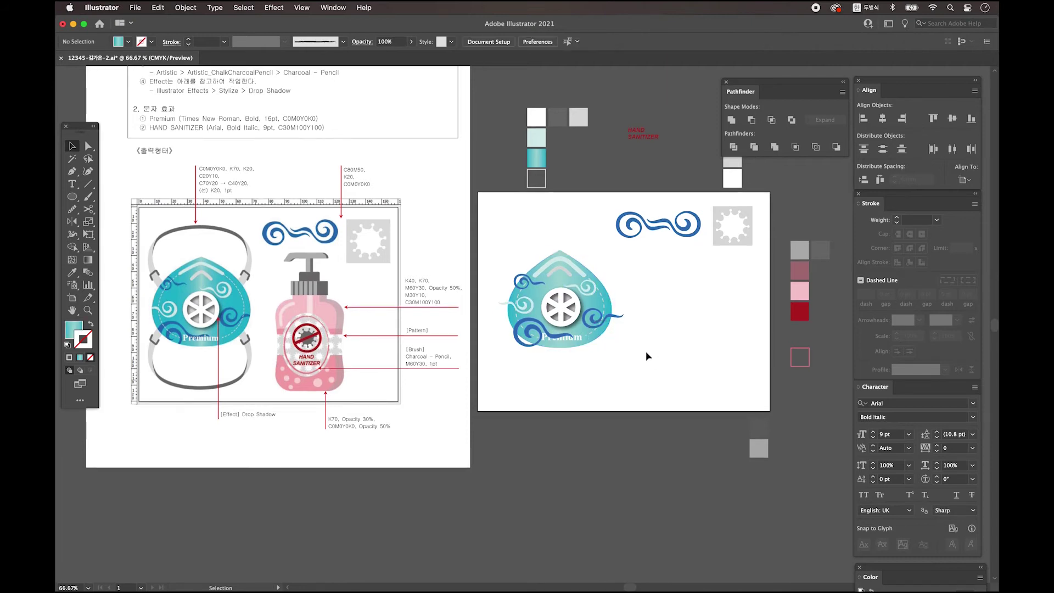
- Copy the teal mask body, paste it in front at the same position and bring the copy above all the artwork
click(595, 341)
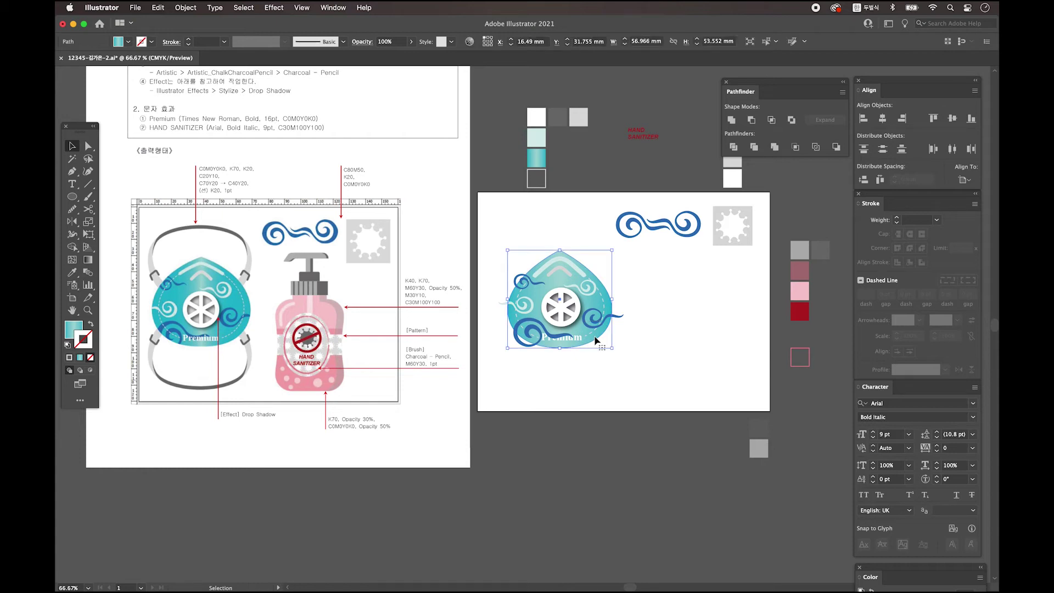
key(super+c)
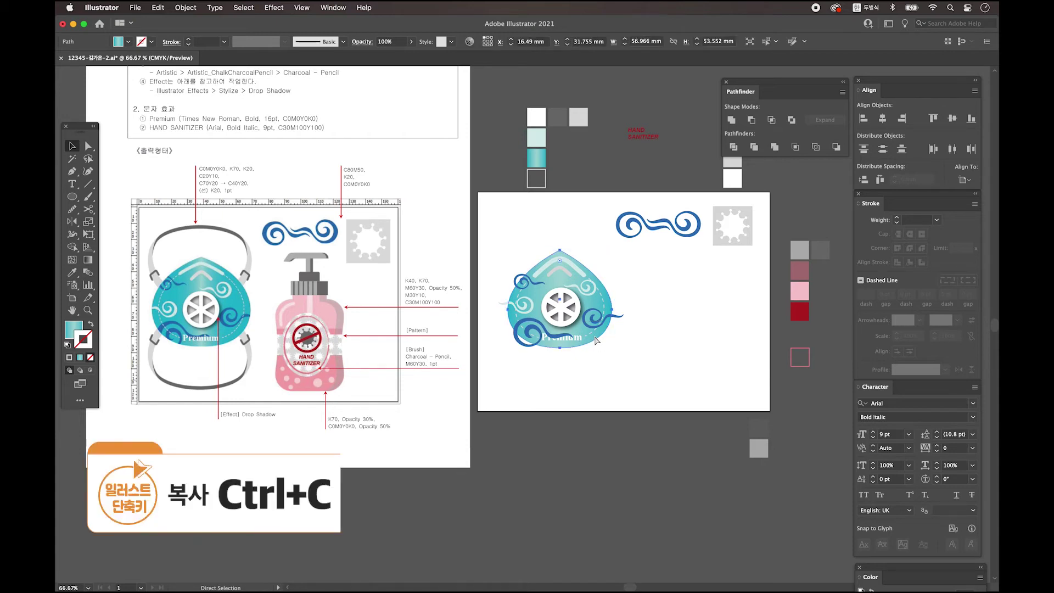
key(a)
key(super+f)
key(v)
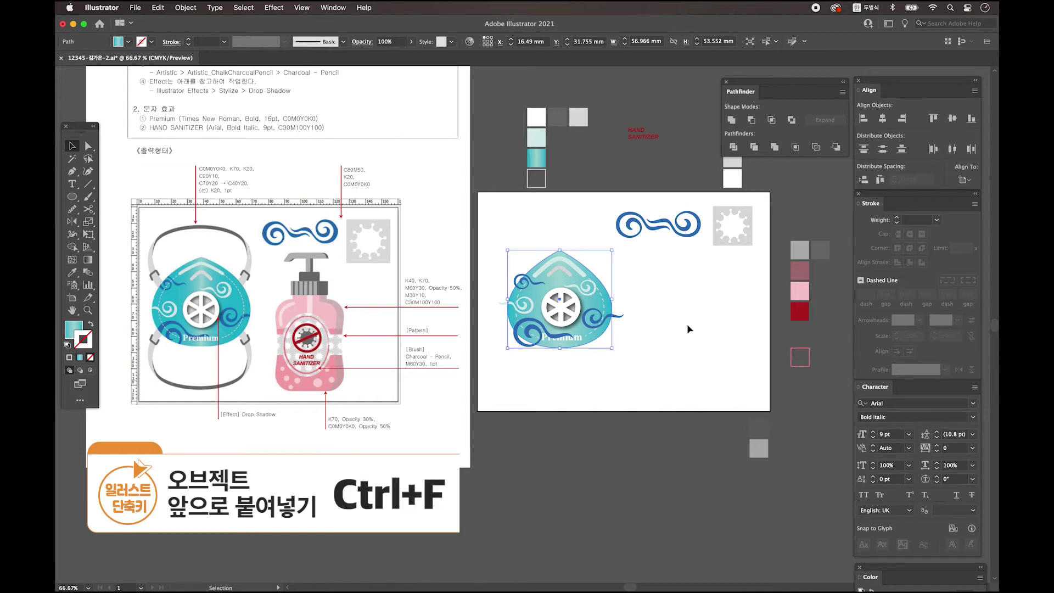
key(super+bracketright)
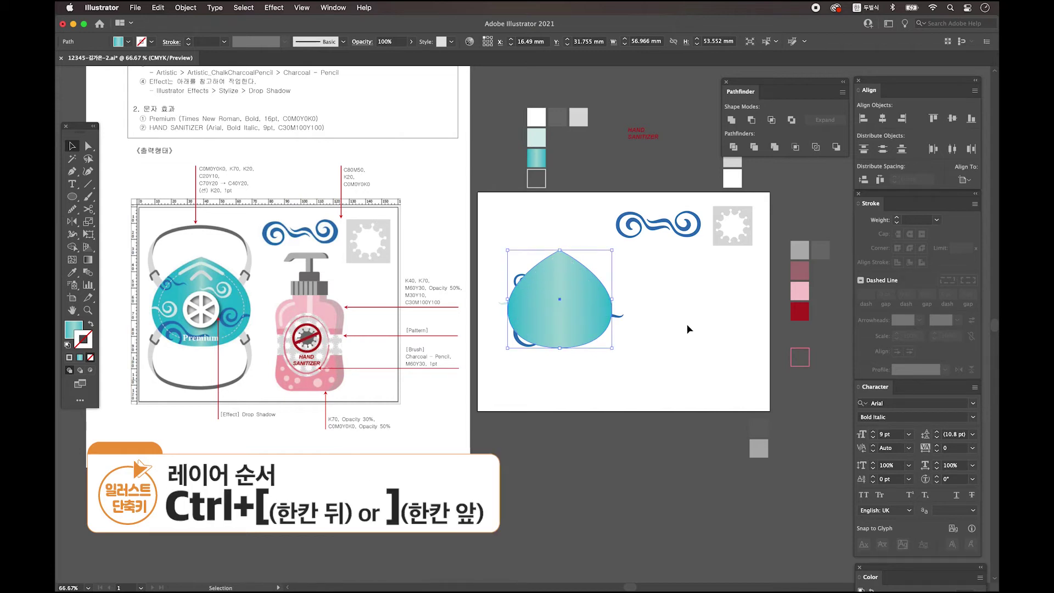
key(super+bracketleft)
- Make a clipping mask from the front mask body copy and the swirl group so the swirls stay within the mask outline
click(557, 332)
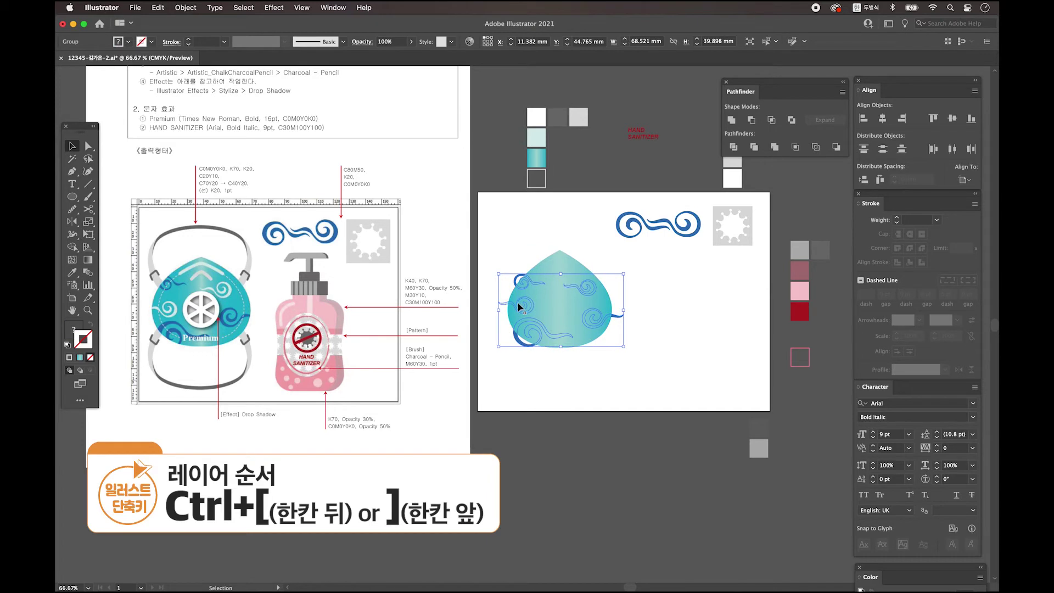
shift+click(566, 269)
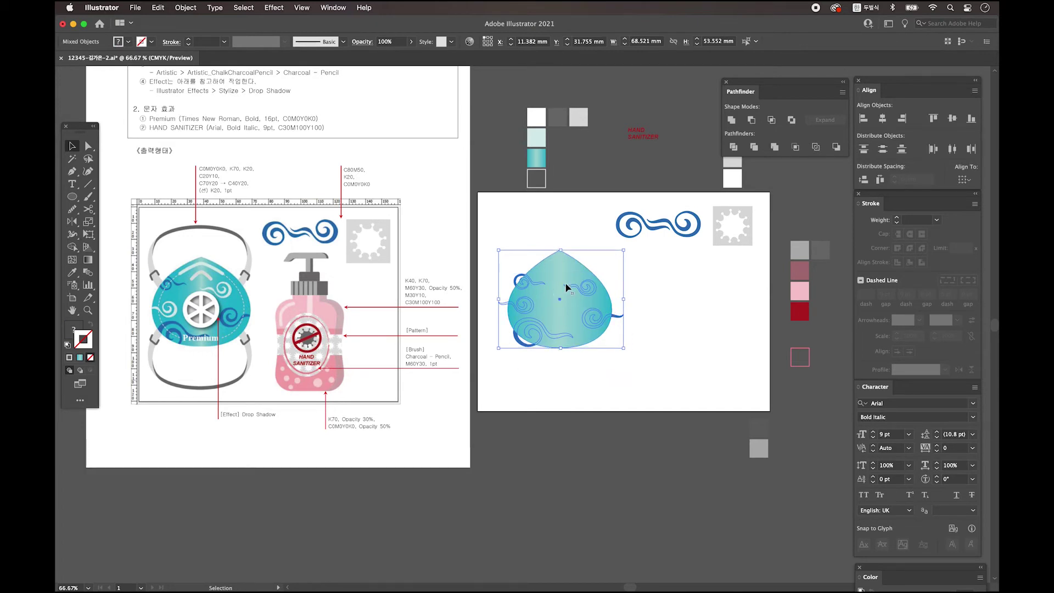
right_click(569, 287)
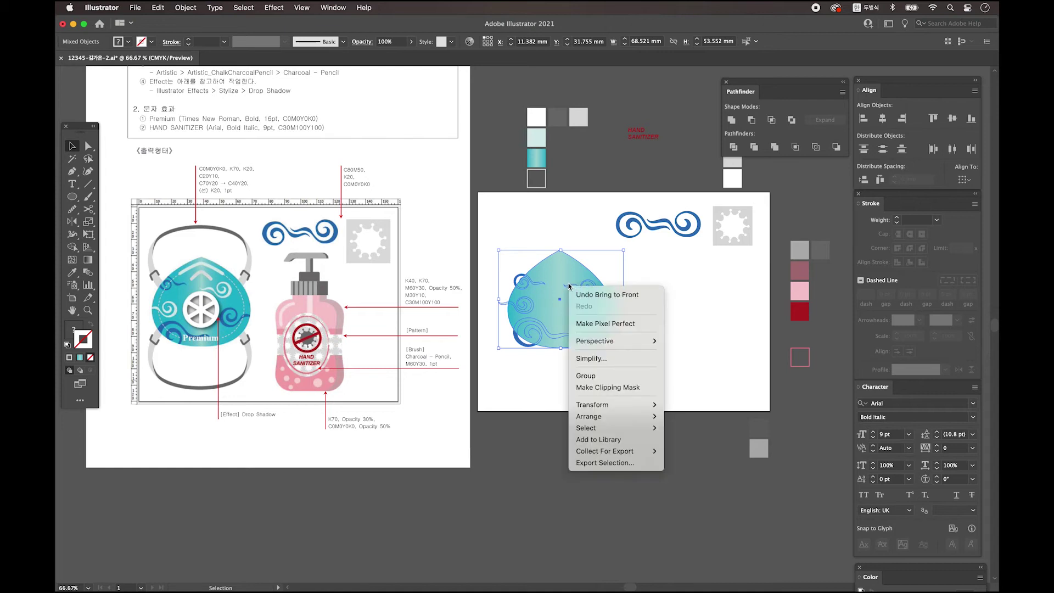
click(618, 388)
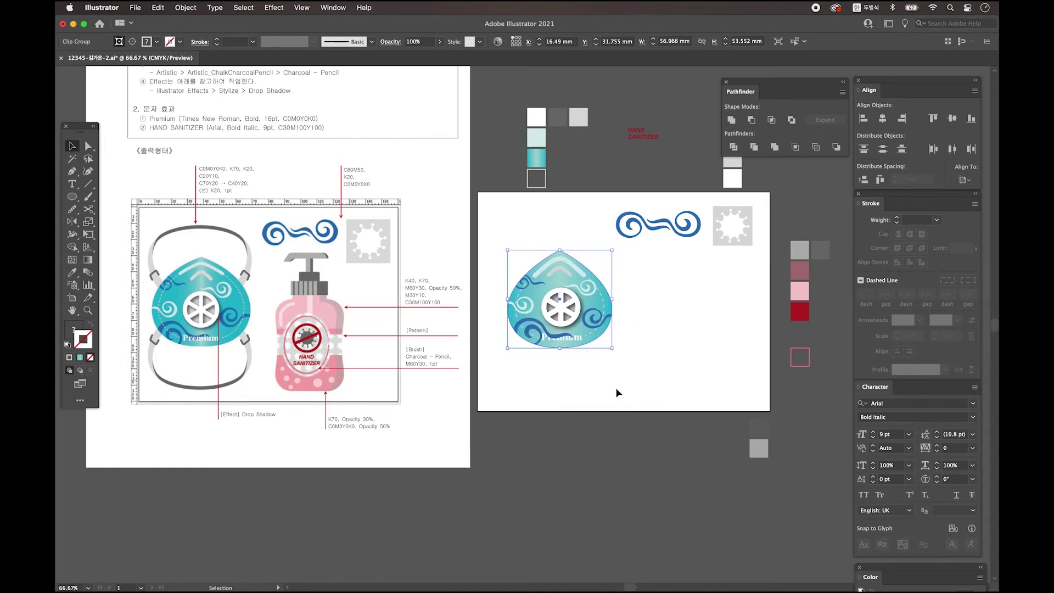
click(618, 393)
- Group the mask body, the clipped swirls and the group of mask details into one object
click(555, 264)
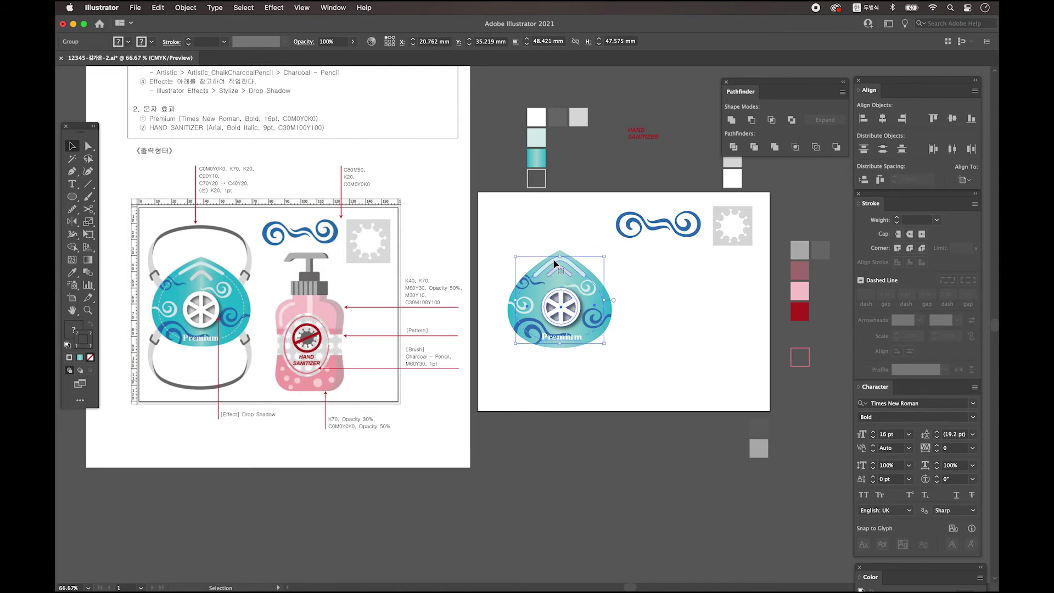
click(578, 392)
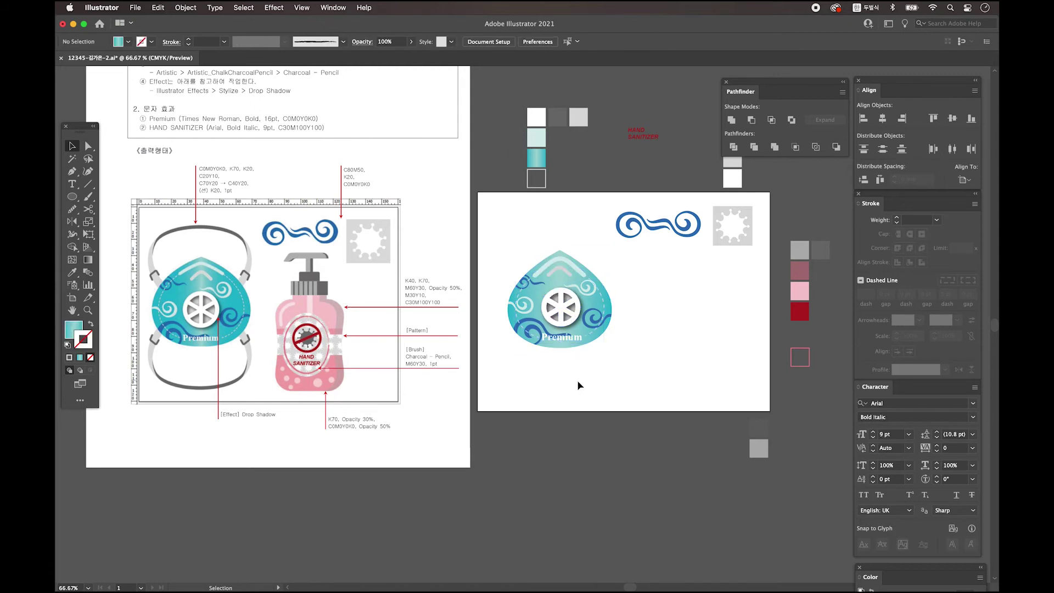
drag(505, 254, 561, 308)
right_click(548, 278)
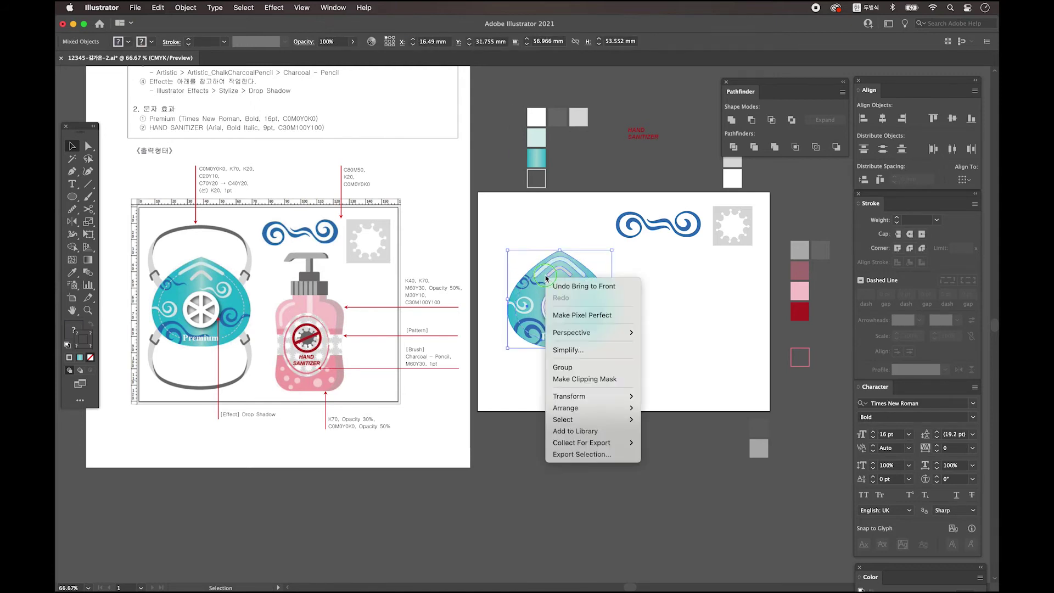
click(569, 372)
click(618, 362)
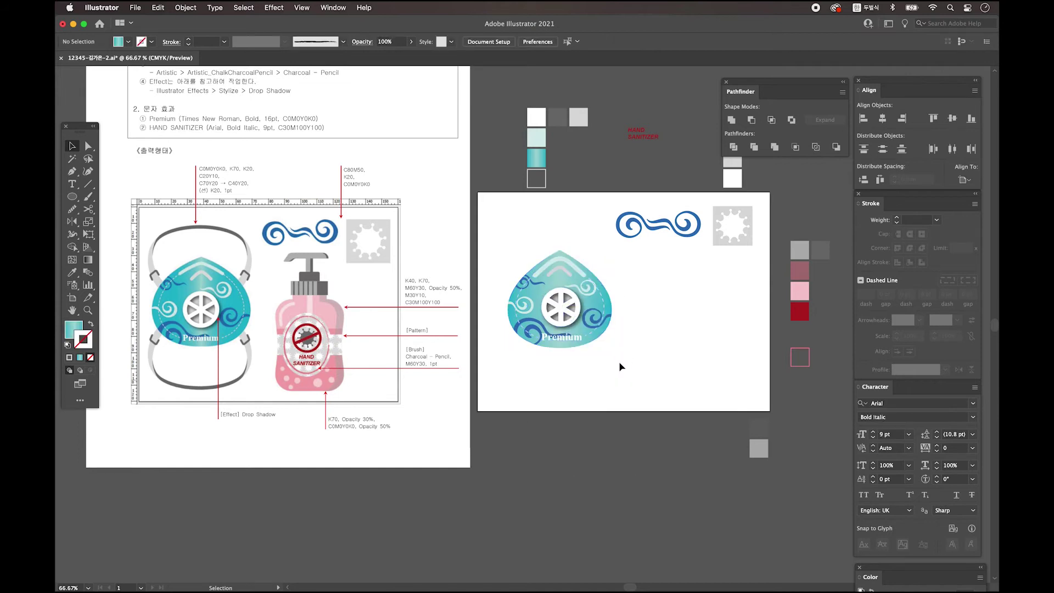
- Move the left colour stop of the mask body's gradient inward to about a quarter of the mask's width
click(89, 147)
click(561, 287)
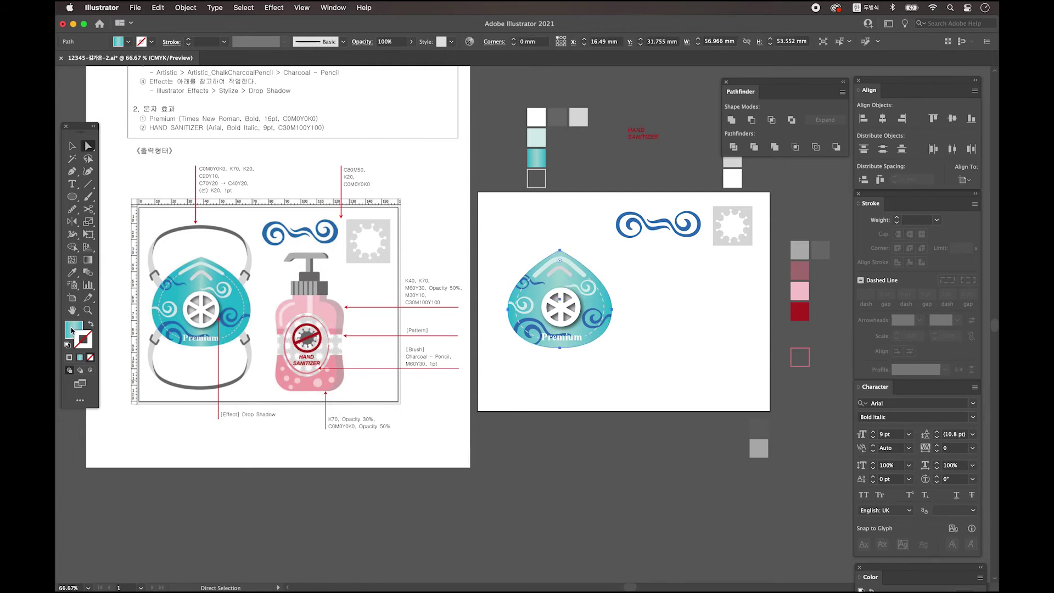
click(88, 263)
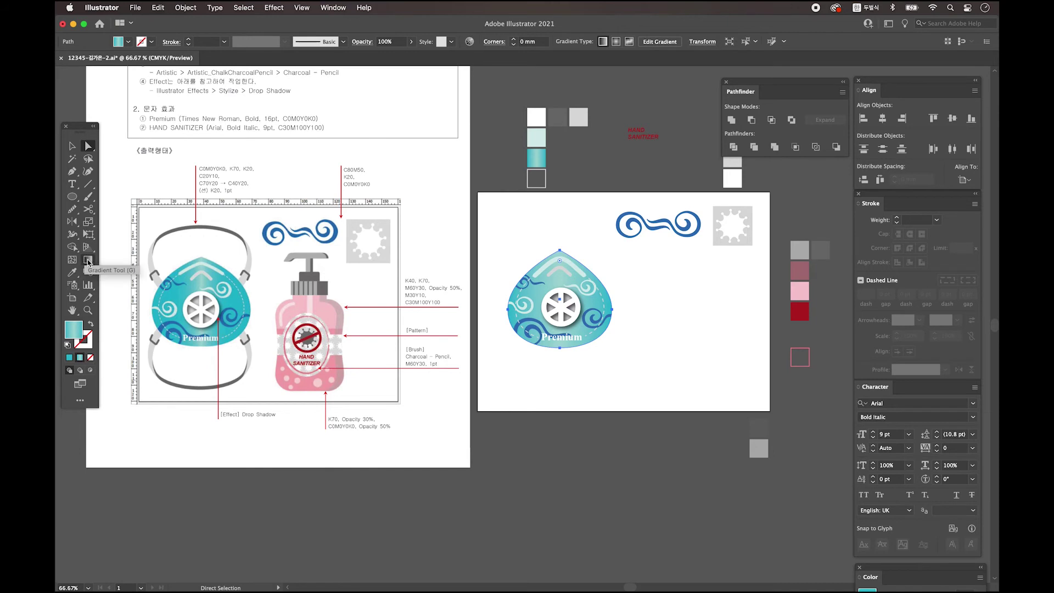
click(88, 262)
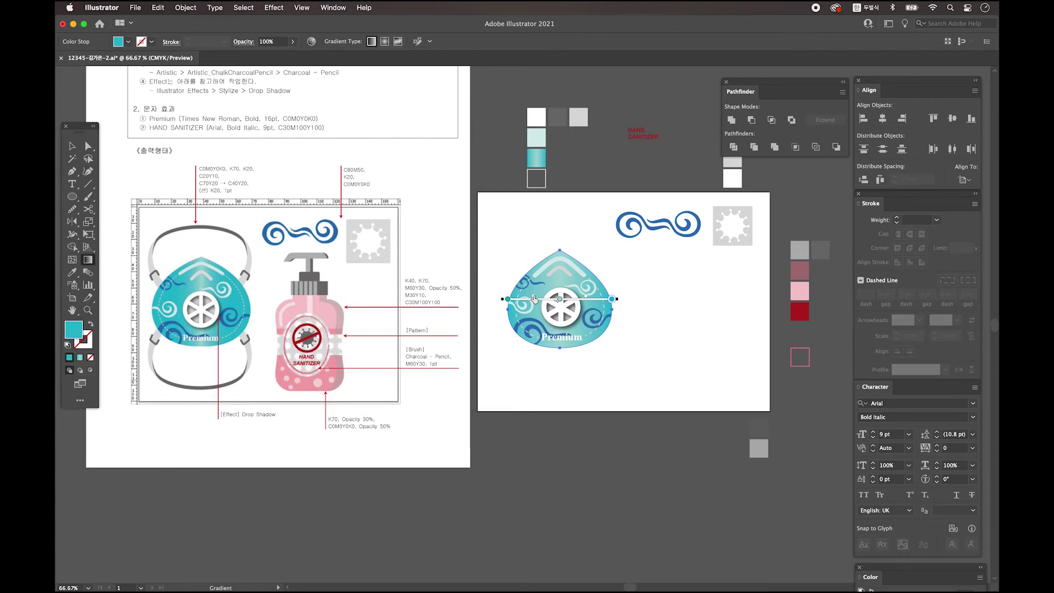
drag(508, 300, 536, 303)
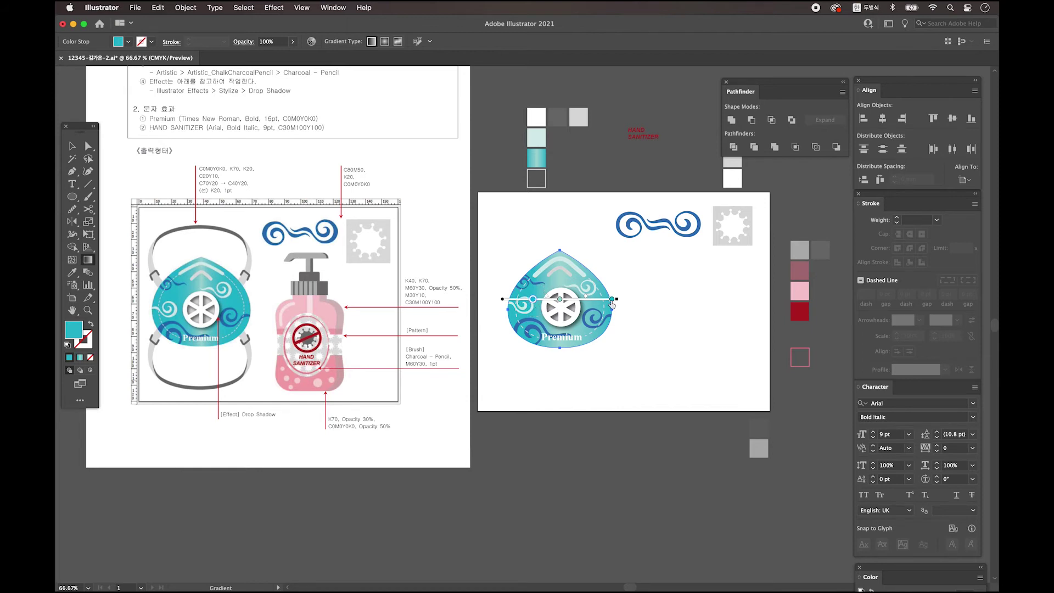
- Shift the right colour stop of the mask body's gradient inward toward the centre
drag(613, 303, 589, 304)
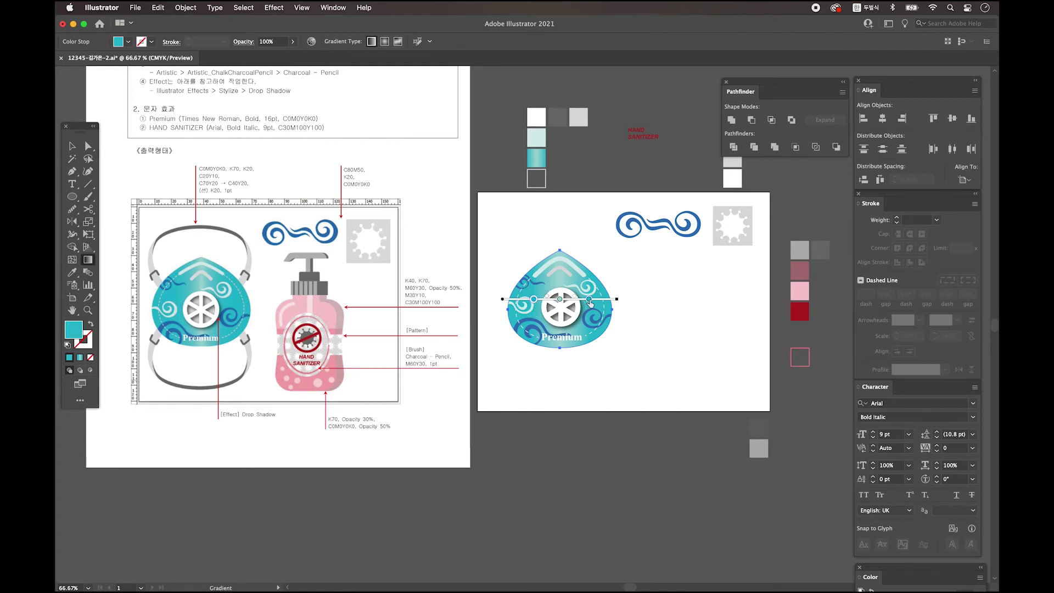
key(v)
click(173, 339)
- Draw the left half of the lower ear strap below the mask as an unfilled teal curve, about 39 by 34 mm
key(p)
click(520, 325)
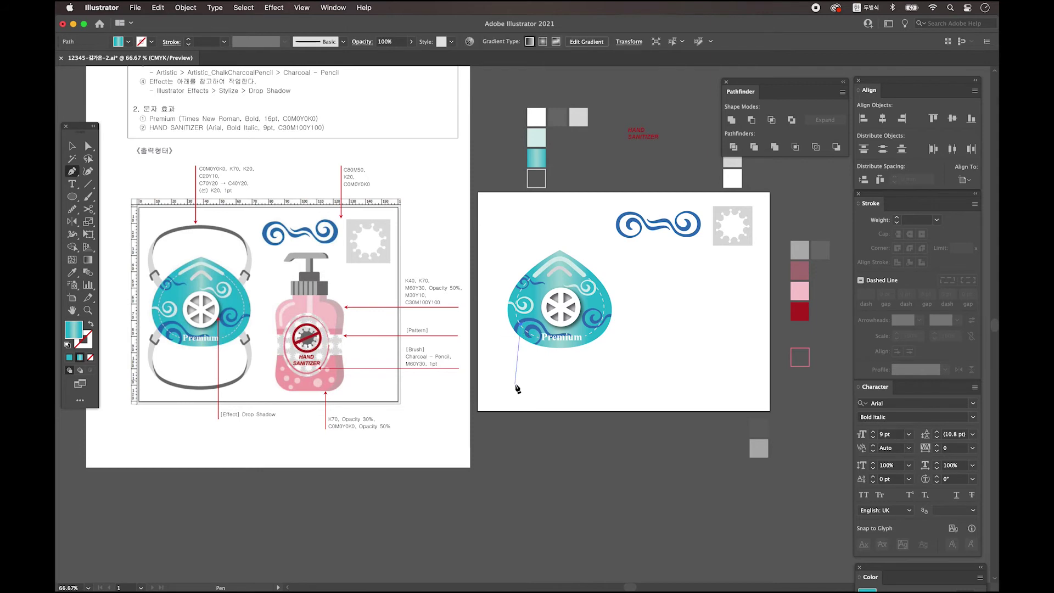
super+click(522, 380)
click(516, 331)
mouse_move(510, 369)
mouse_down()
mouse_move(515, 386)
mouse_move(610, 390)
mouse_move(601, 391)
mouse_up()
super+click(583, 391)
click(523, 391)
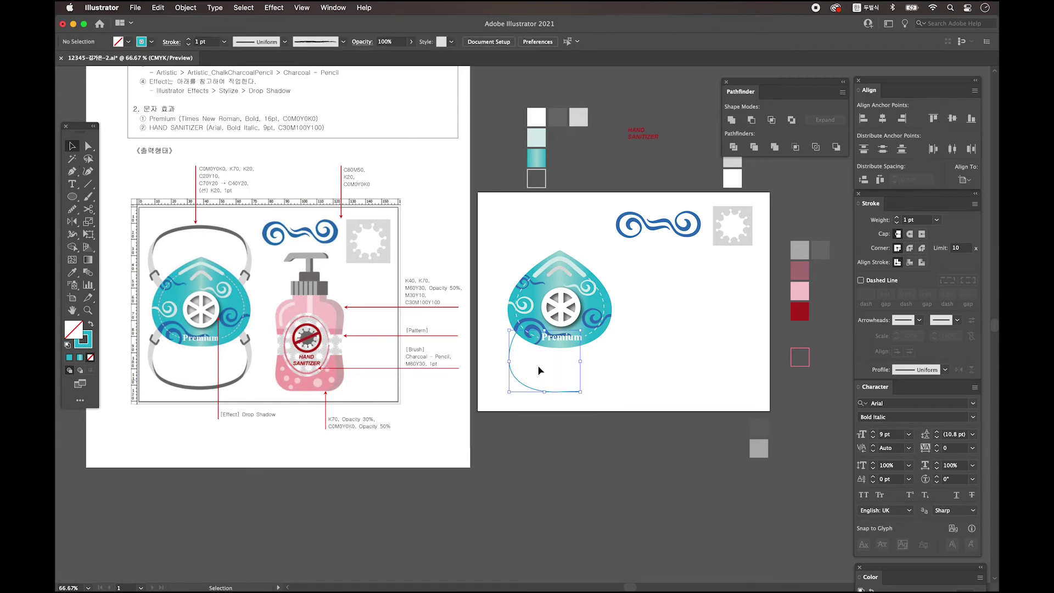
- Duplicate the half-strap curve to the right and reflect the copy across the vertical axis
drag(511, 372, 546, 371)
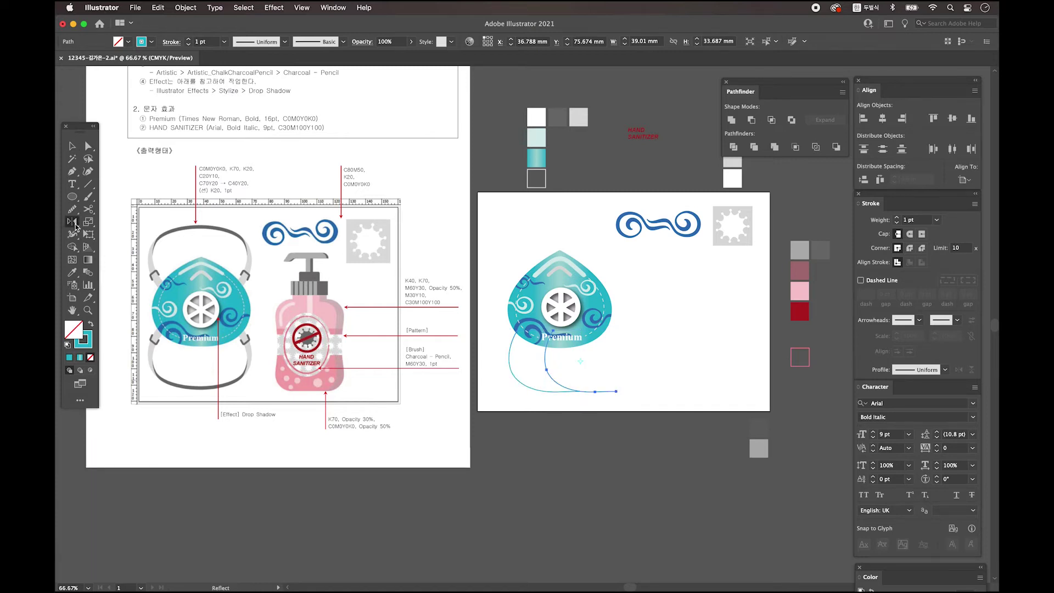
double_click(73, 222)
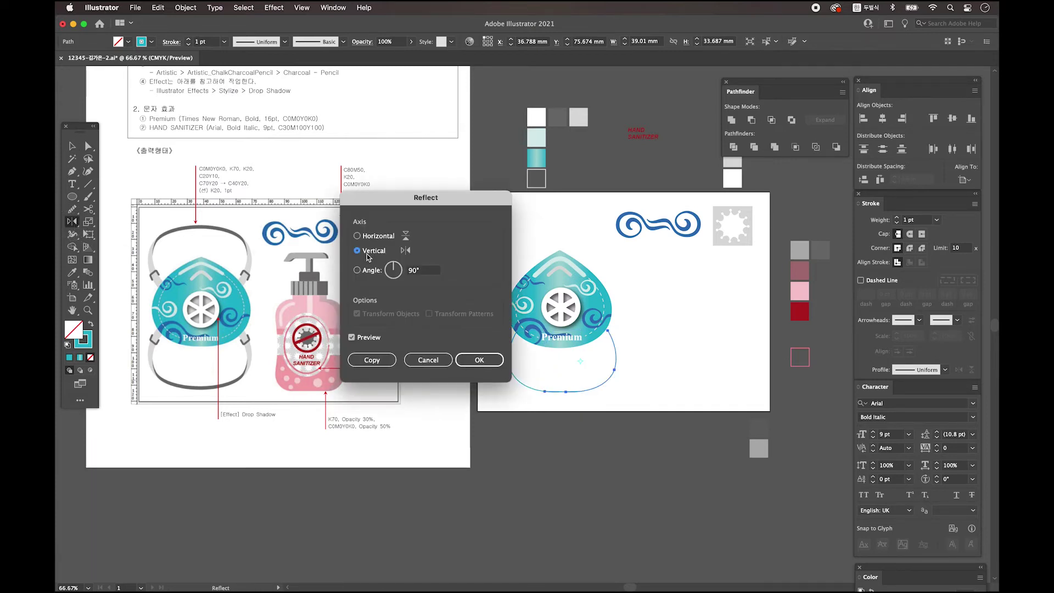
click(479, 359)
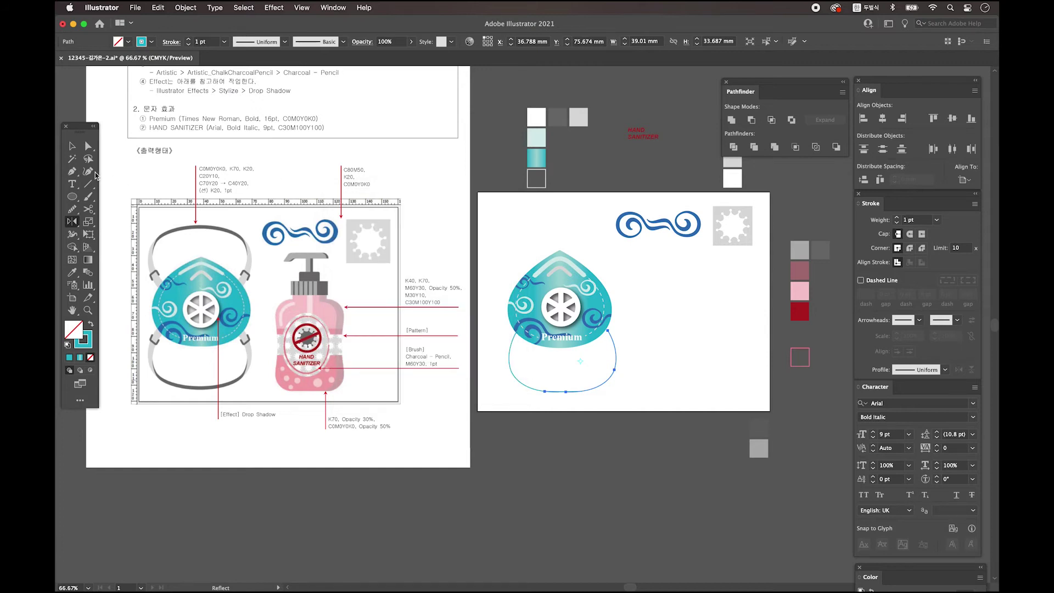
- Move the mirrored half outward to meet the left half and join both curves into one path
key(v)
drag(589, 388, 626, 390)
click(619, 412)
drag(594, 408, 557, 379)
right_click(592, 395)
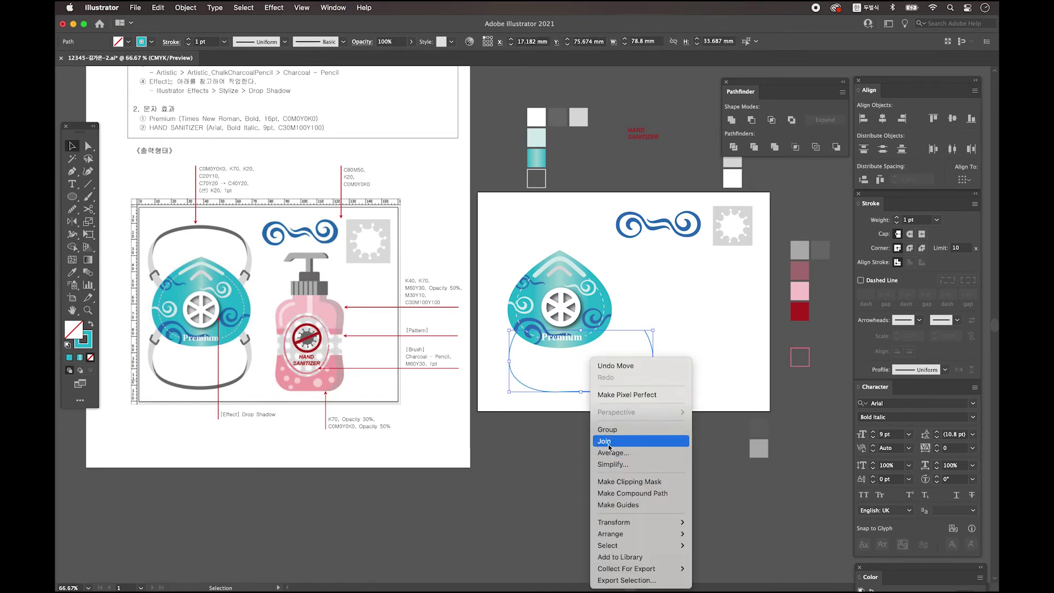
click(608, 448)
click(585, 406)
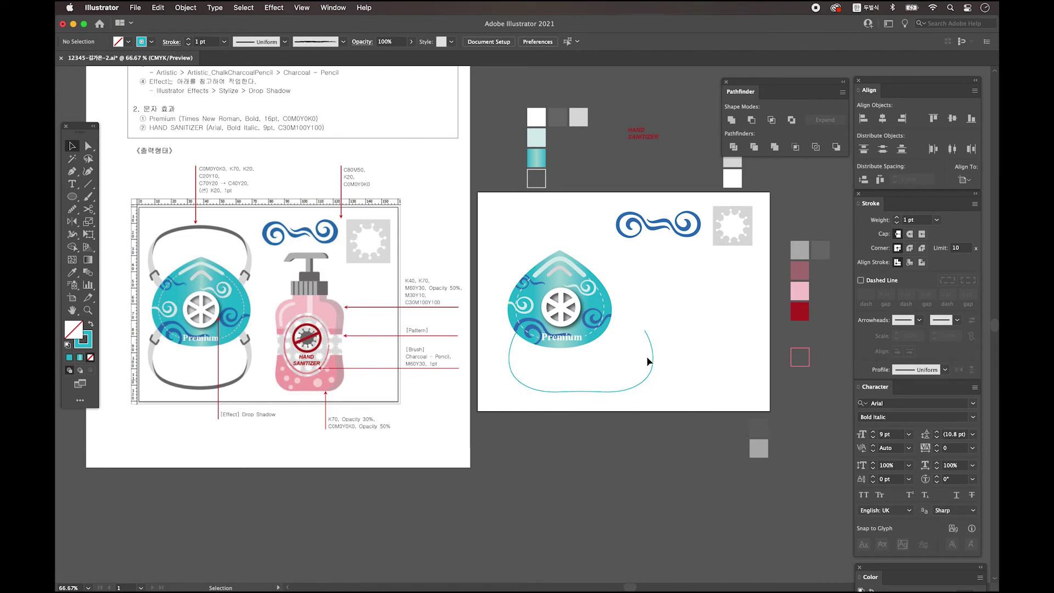
- Narrow the joined strap curve to match the mask's width, about 57 mm
drag(706, 386, 612, 358)
click(643, 387)
drag(582, 417, 596, 384)
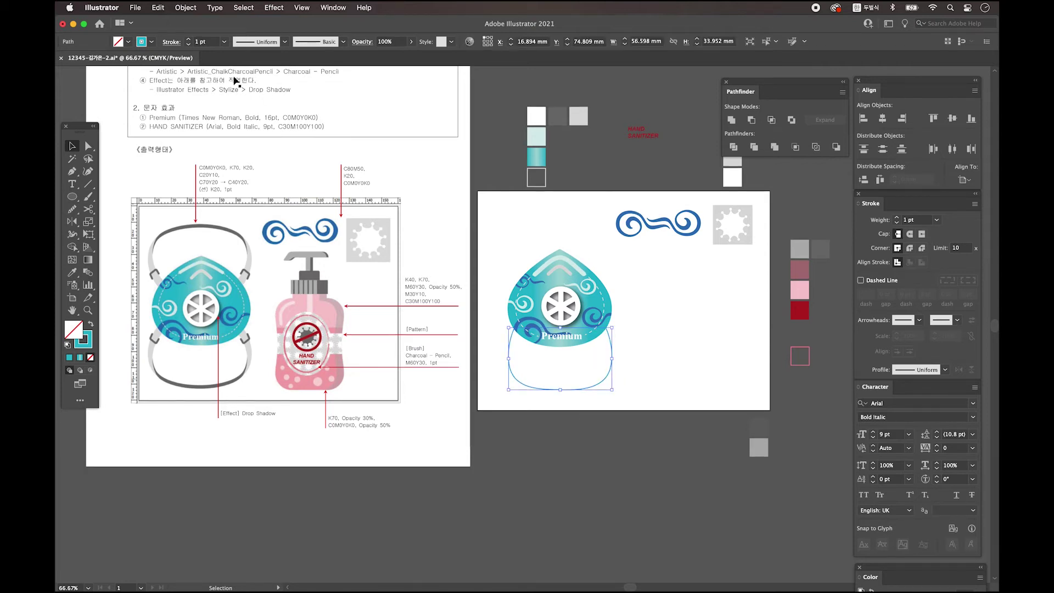
- Set the strap curve's stroke weight to 8 pt
click(190, 40)
click(190, 40)
click(190, 40)
click(190, 40)
click(190, 40)
click(190, 40)
click(190, 40)
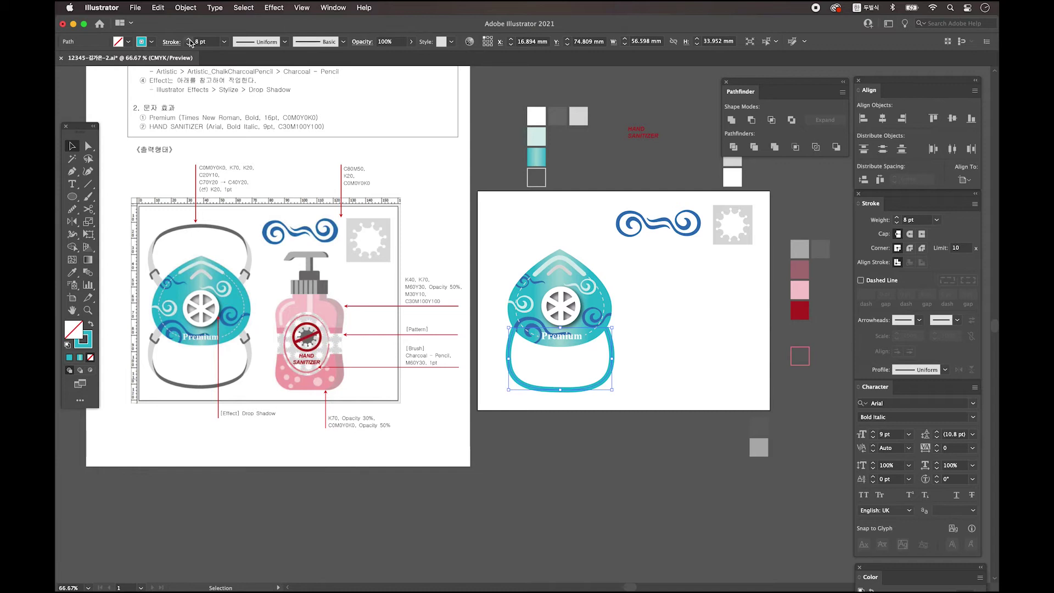
- Expand the thick strap stroke into a filled shape
scroll(662, 296, down, 1)
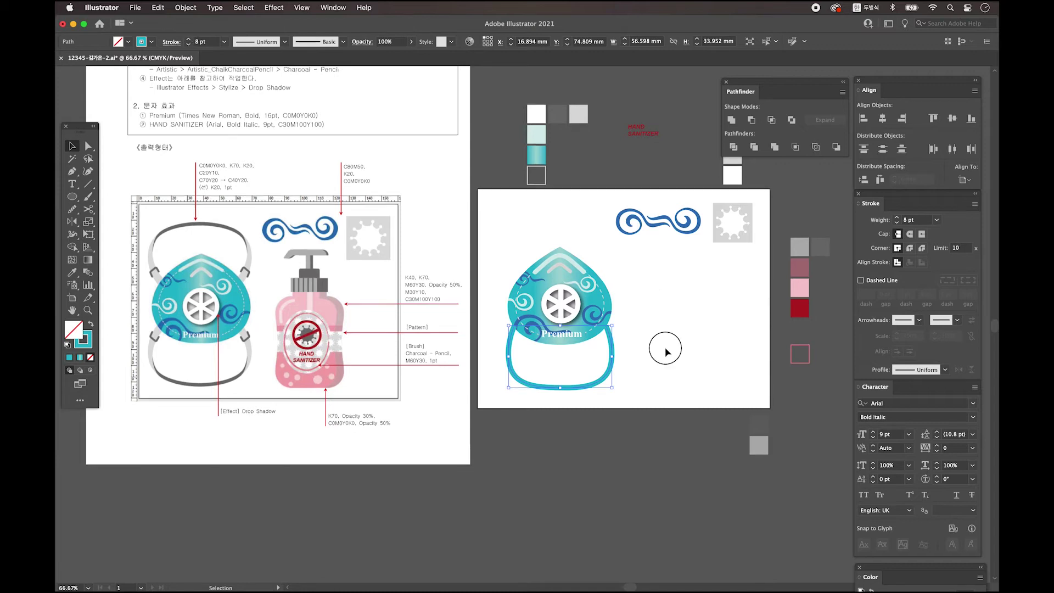
click(185, 8)
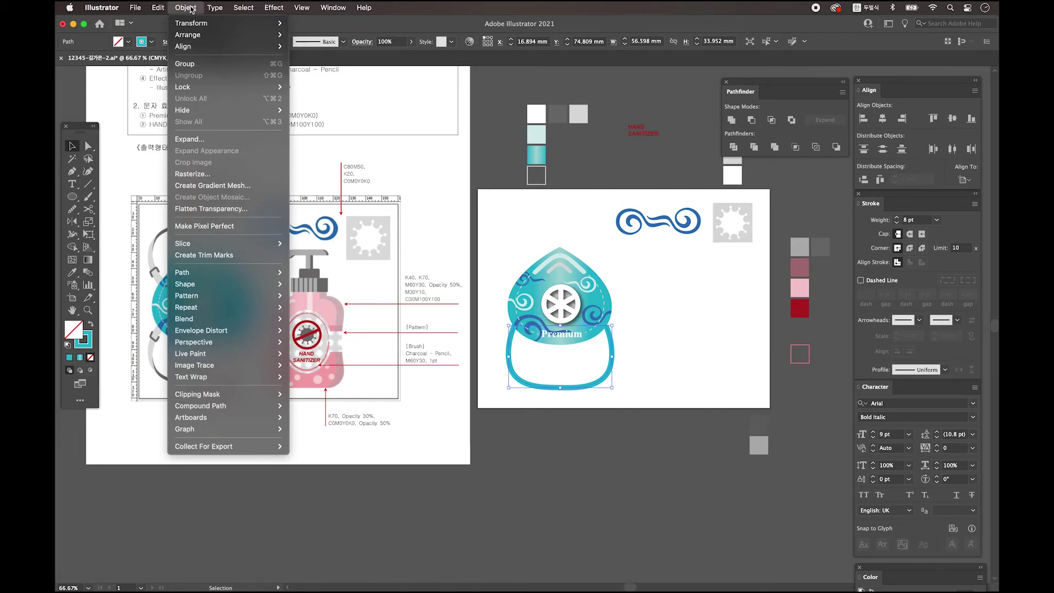
click(196, 139)
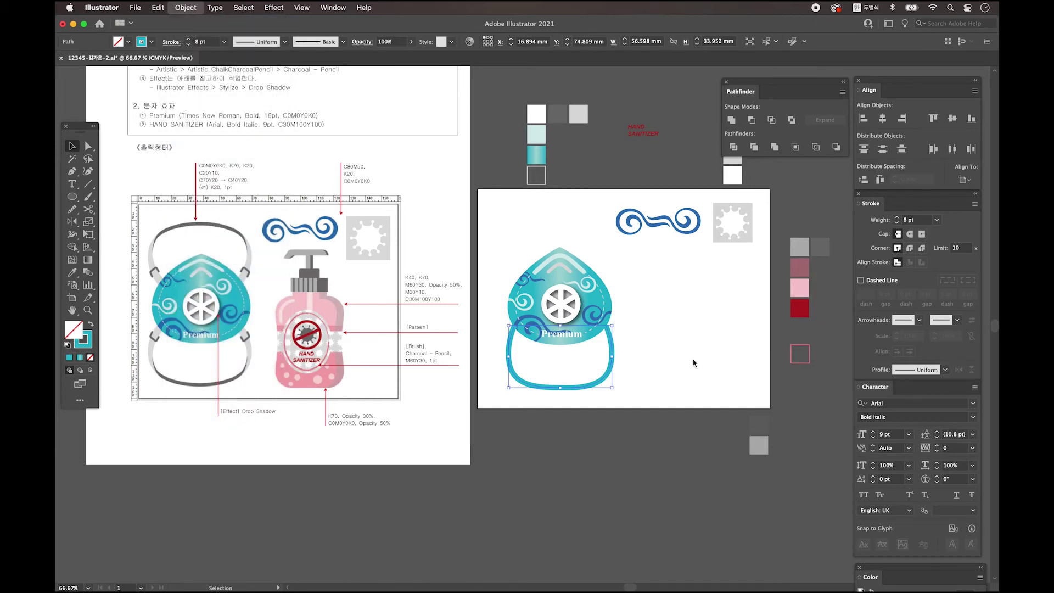
click(472, 386)
click(685, 355)
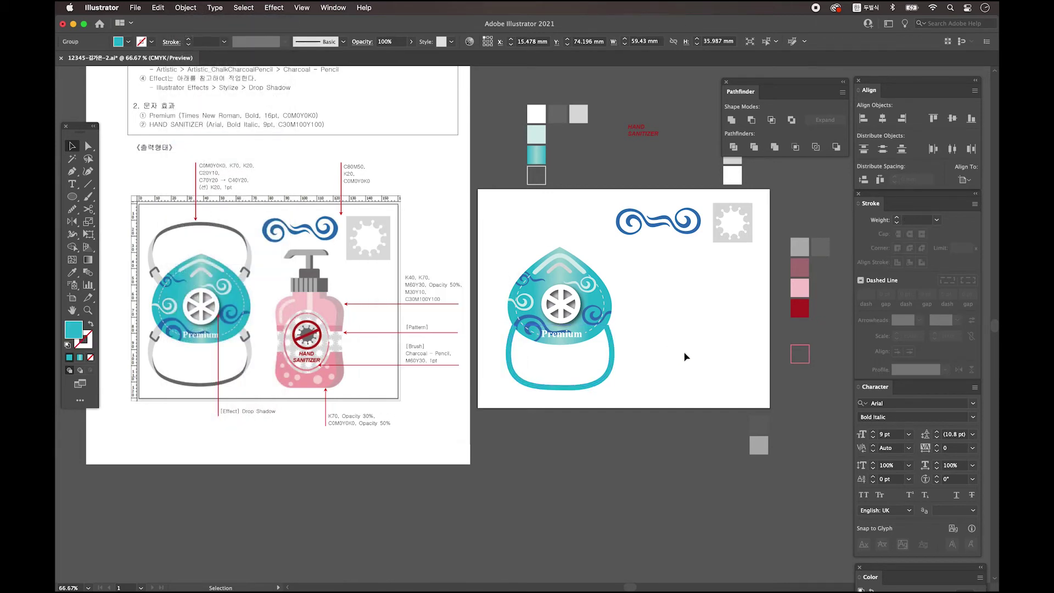
- Draw a curved red cutting line with the Pen tool across the strap's lower left corner
click(73, 172)
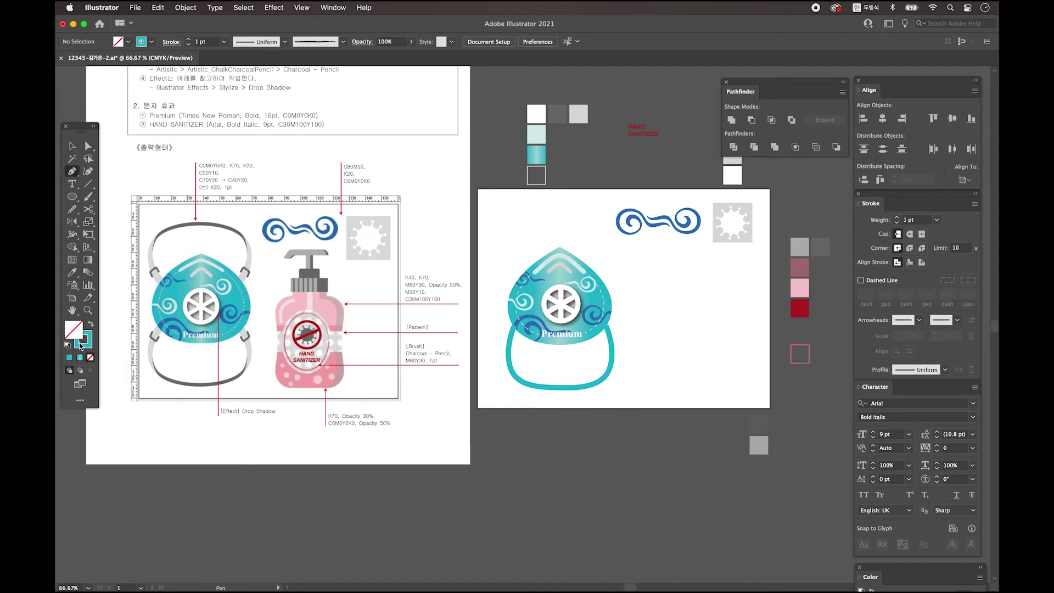
double_click(85, 334)
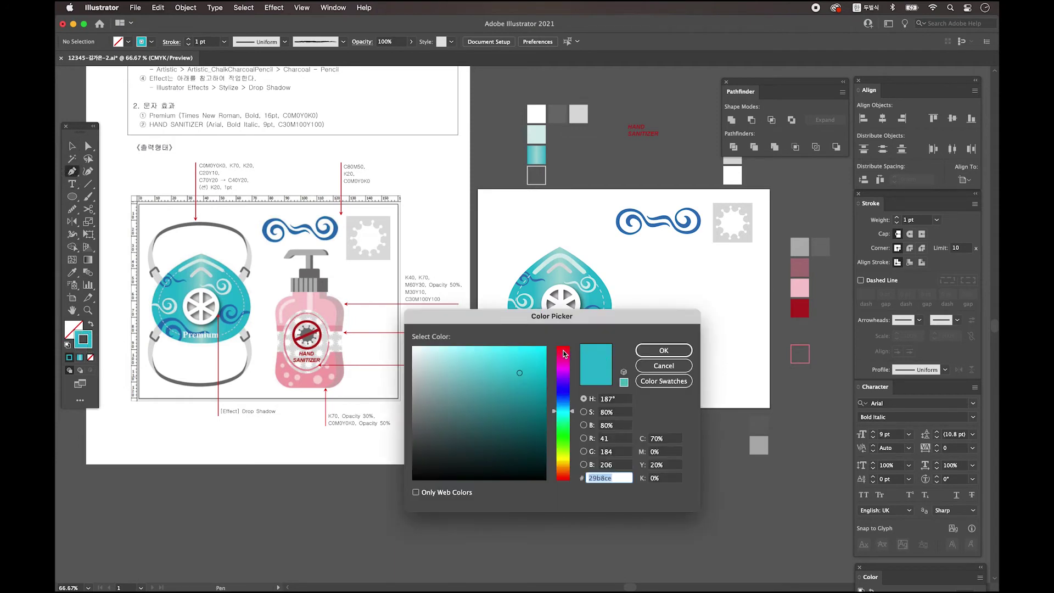
click(562, 355)
click(664, 350)
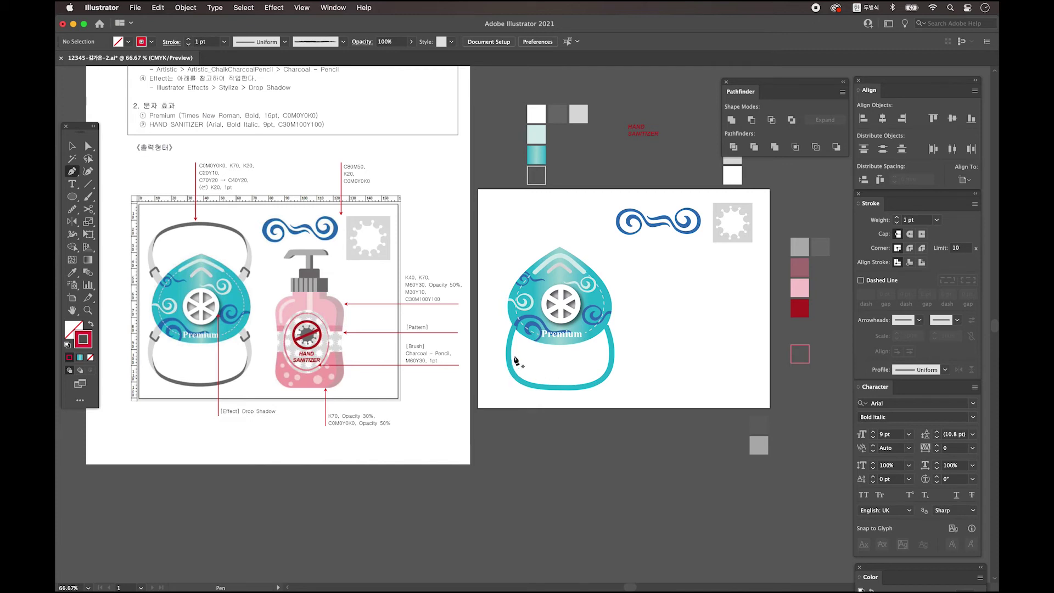
scroll(515, 359, up, 1)
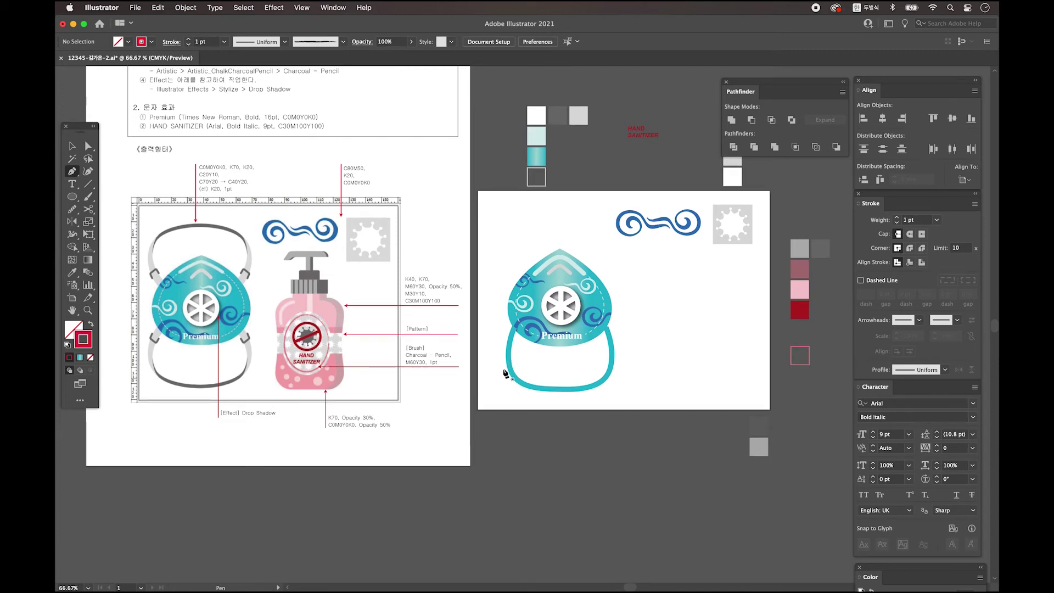
click(512, 360)
drag(535, 407, 563, 439)
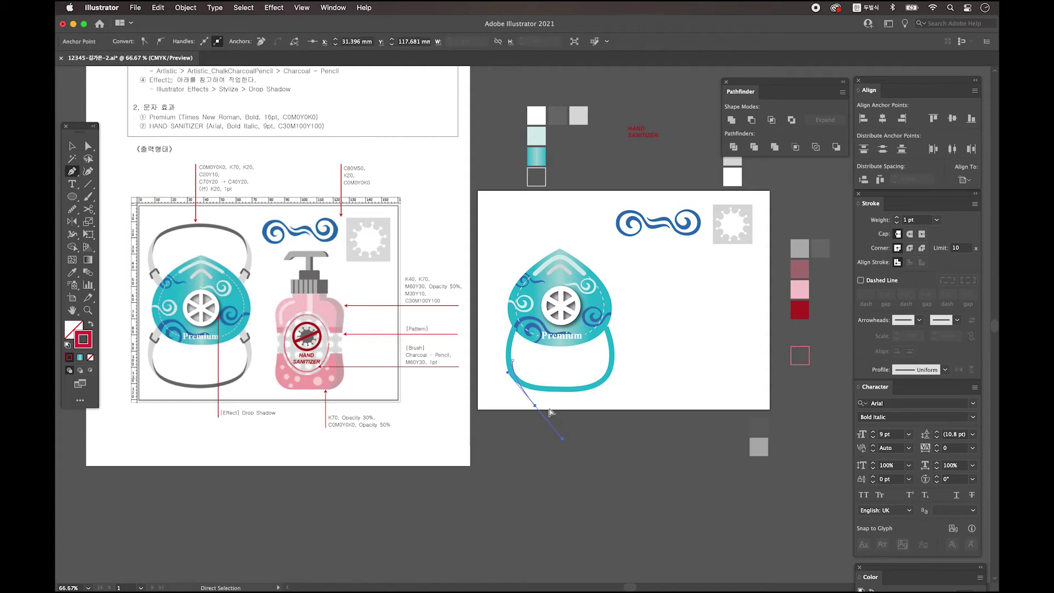
super+click(551, 414)
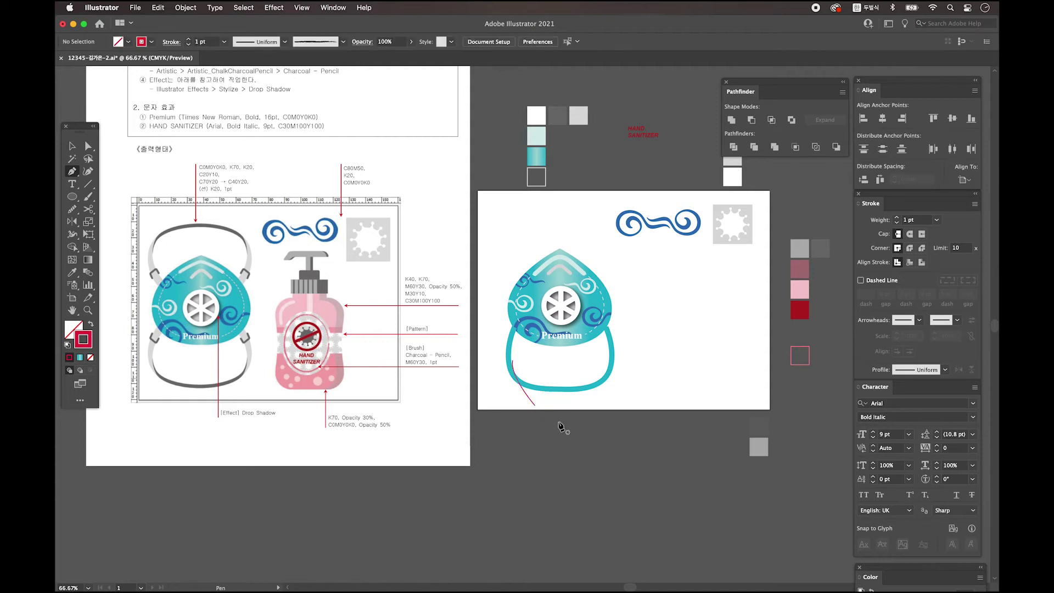
- Draw a matching curved red cutting line across the strap's lower right corner
click(607, 363)
drag(580, 410, 544, 440)
super+click(618, 409)
key(a)
click(612, 357)
key(v)
click(695, 431)
- Divide the strap shape along the two red cutting lines and ungroup the resulting pieces
drag(640, 409, 497, 363)
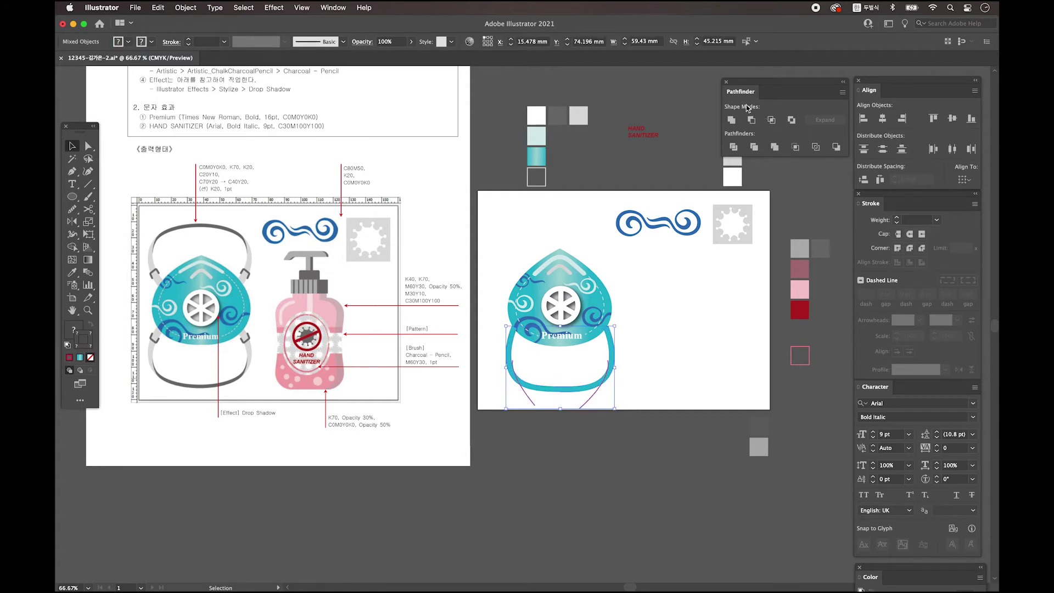
click(744, 147)
right_click(587, 377)
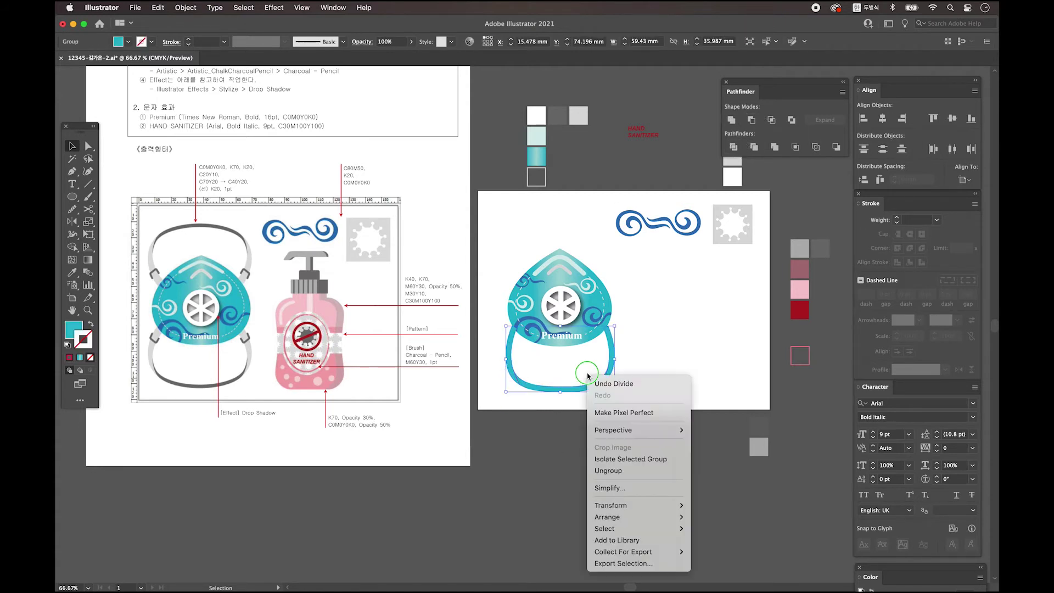
click(631, 468)
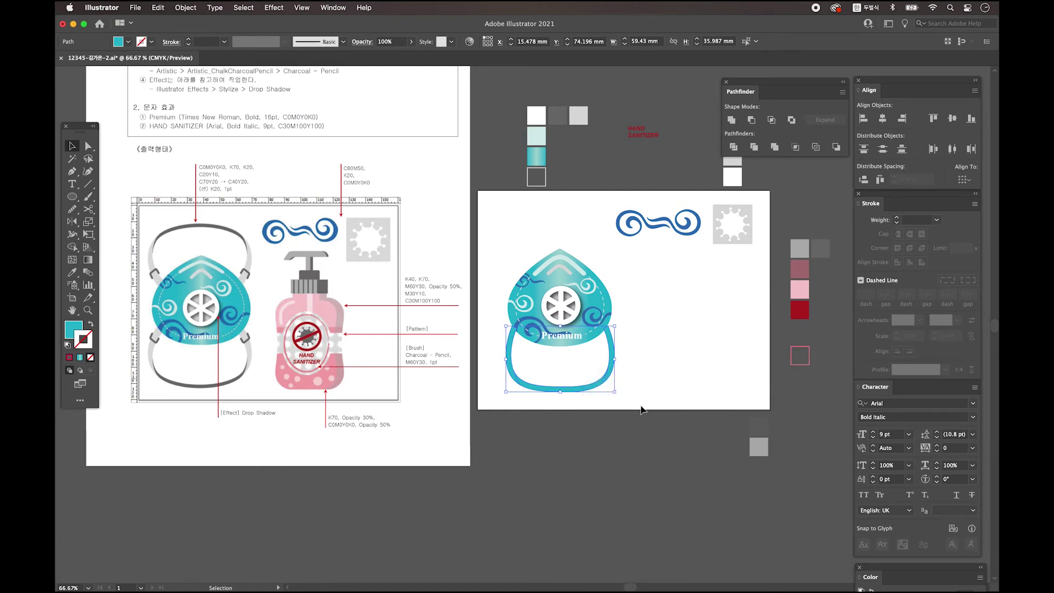
- Fill the strap's two side pieces with the light grey sampled from the swatch squares above the artboard
shift+click(507, 349)
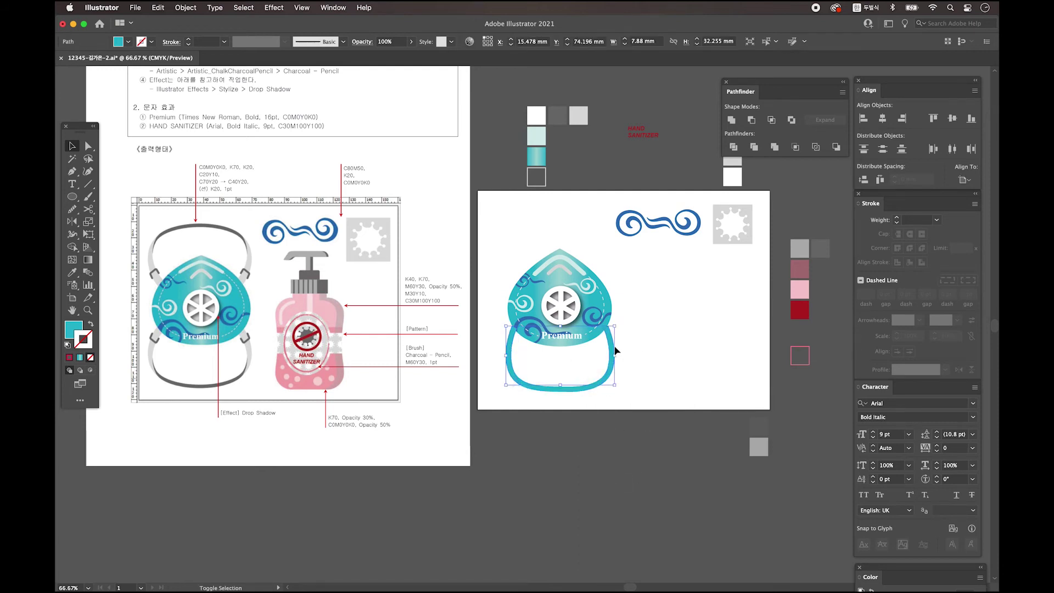
key(i)
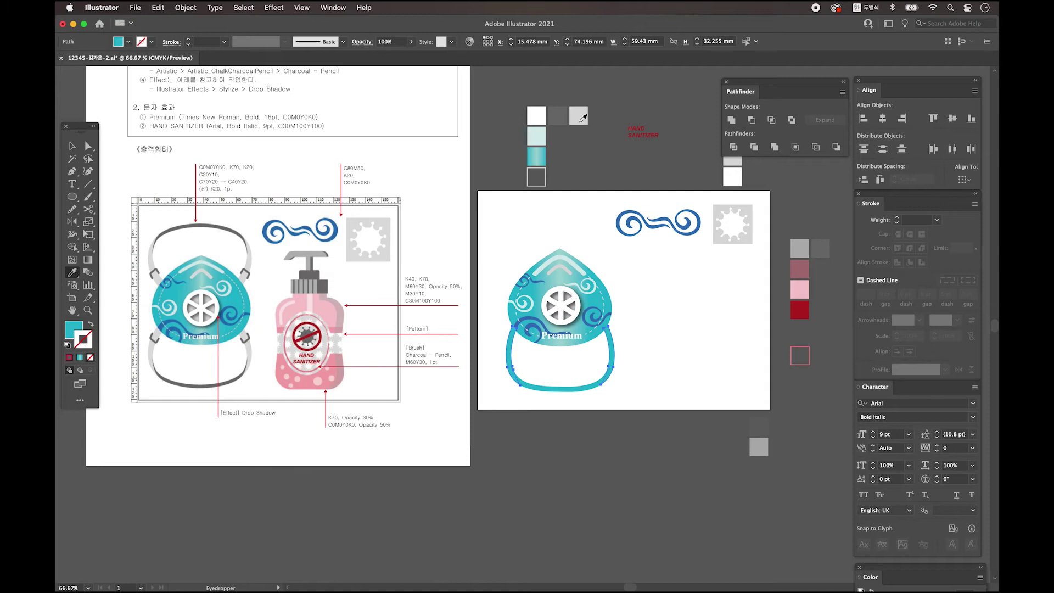
click(581, 117)
- Fill the strap's bottom piece with the dark grey sampled from the swatch squares above the artboard
key(v)
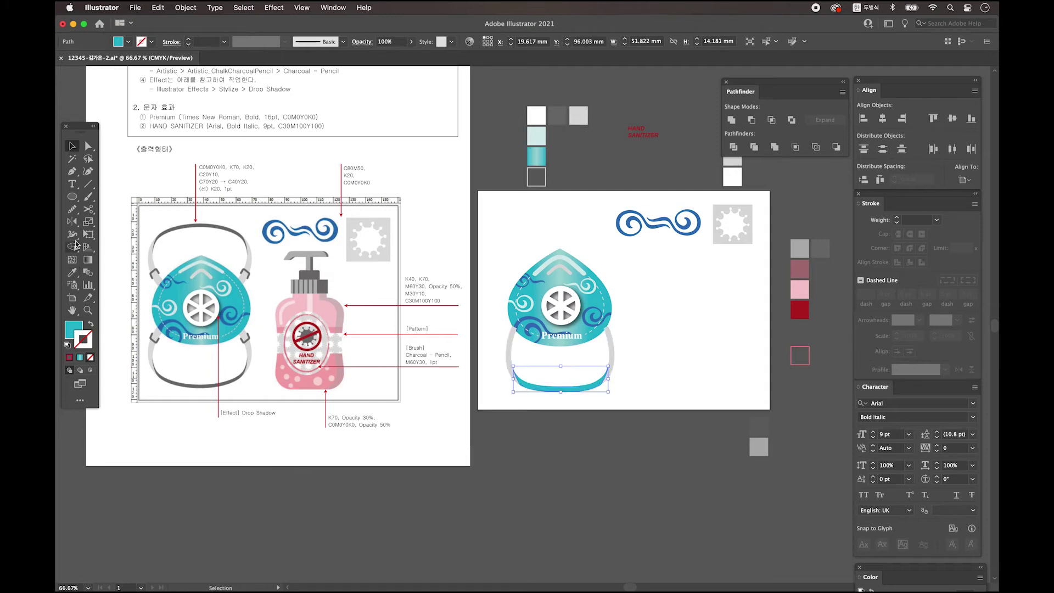
click(73, 275)
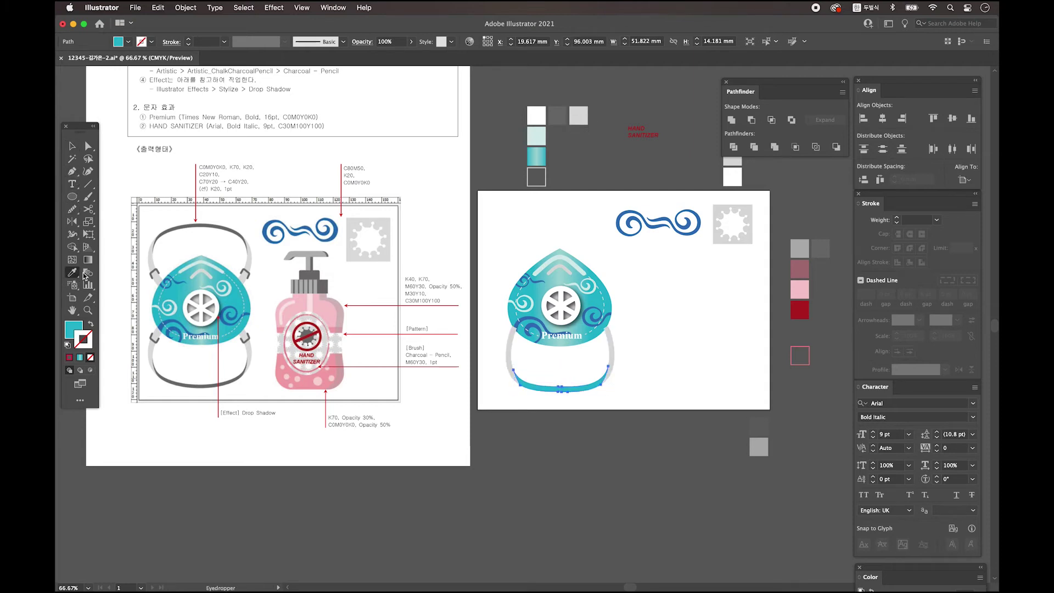
click(560, 116)
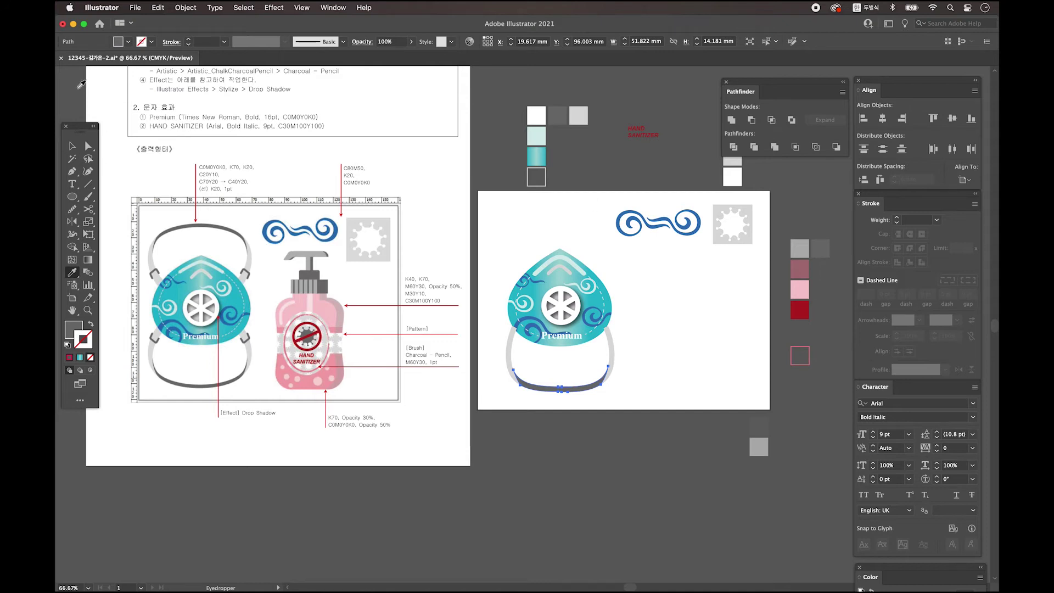
click(73, 146)
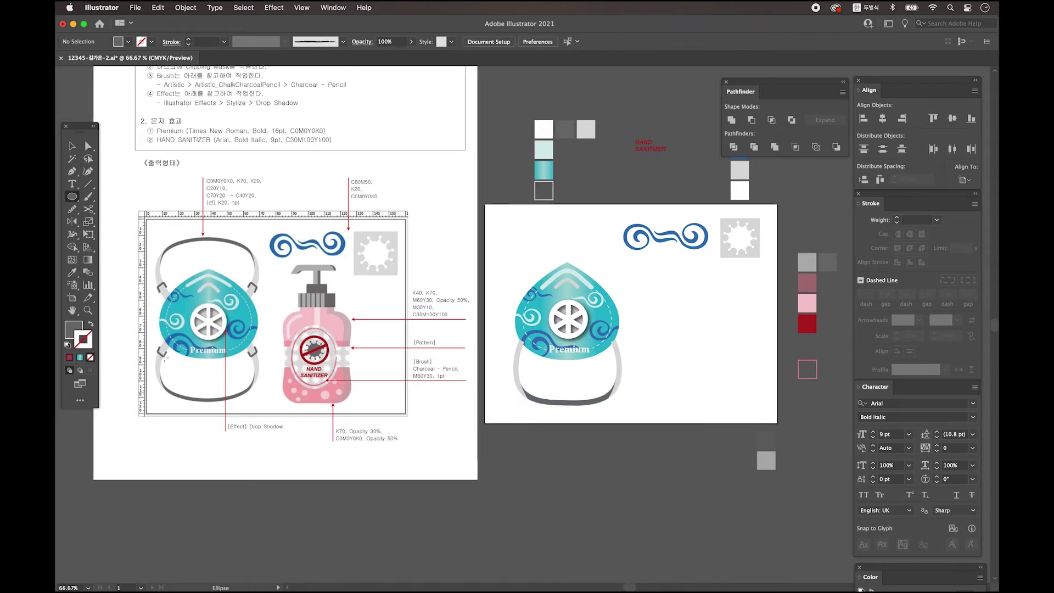
- Draw an unfilled rectangle with a dark grey outline above the mask, about 14 by 13 mm
drag(72, 196, 118, 197)
key(shift+x)
drag(506, 231, 530, 255)
- Delete the small rectangle's top edge to leave an open U-shaped path
key(a)
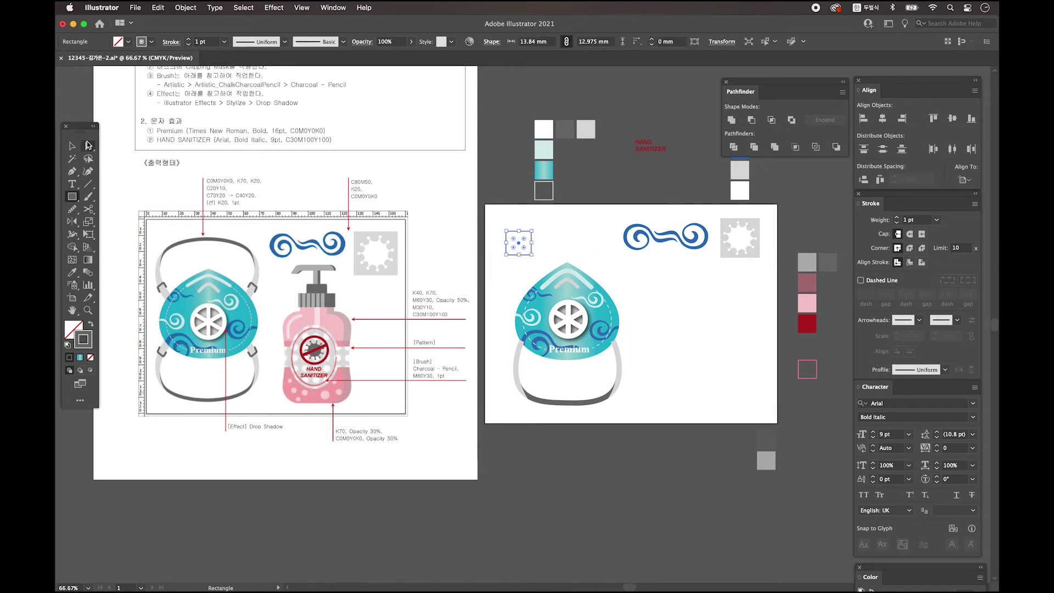
click(555, 252)
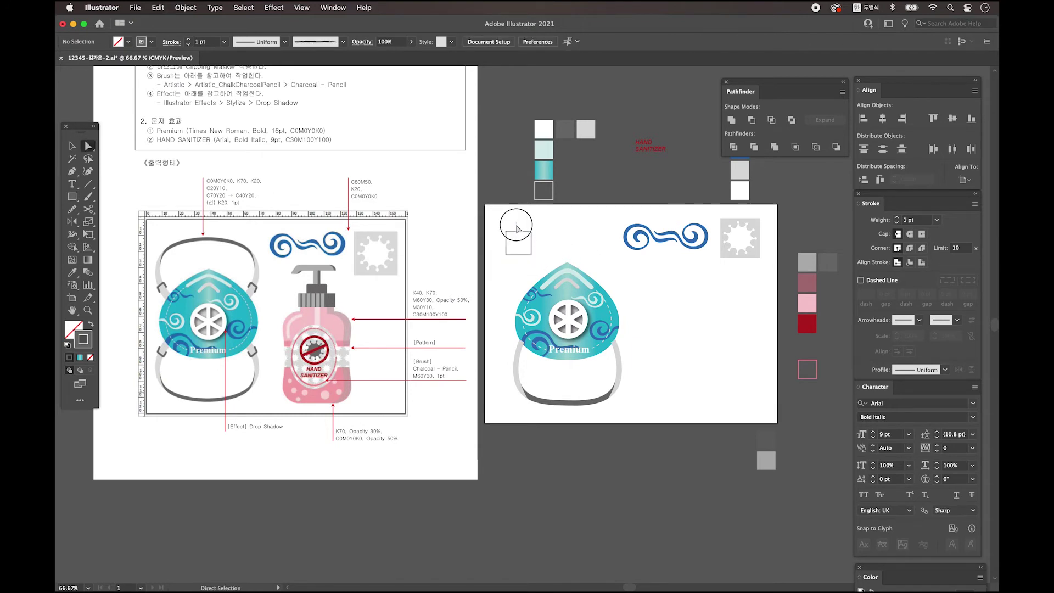
click(516, 232)
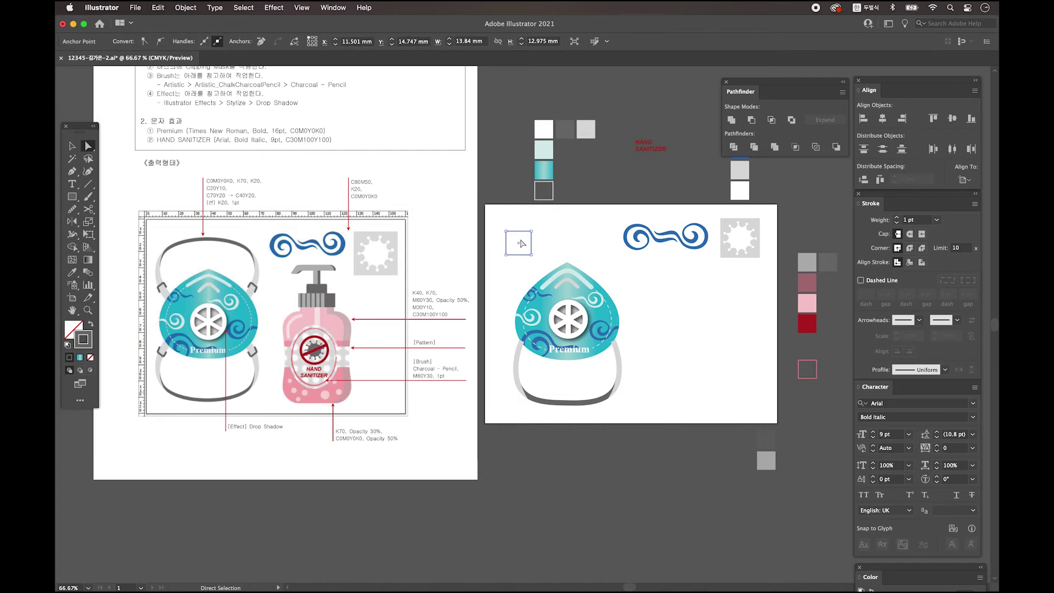
key(Delete)
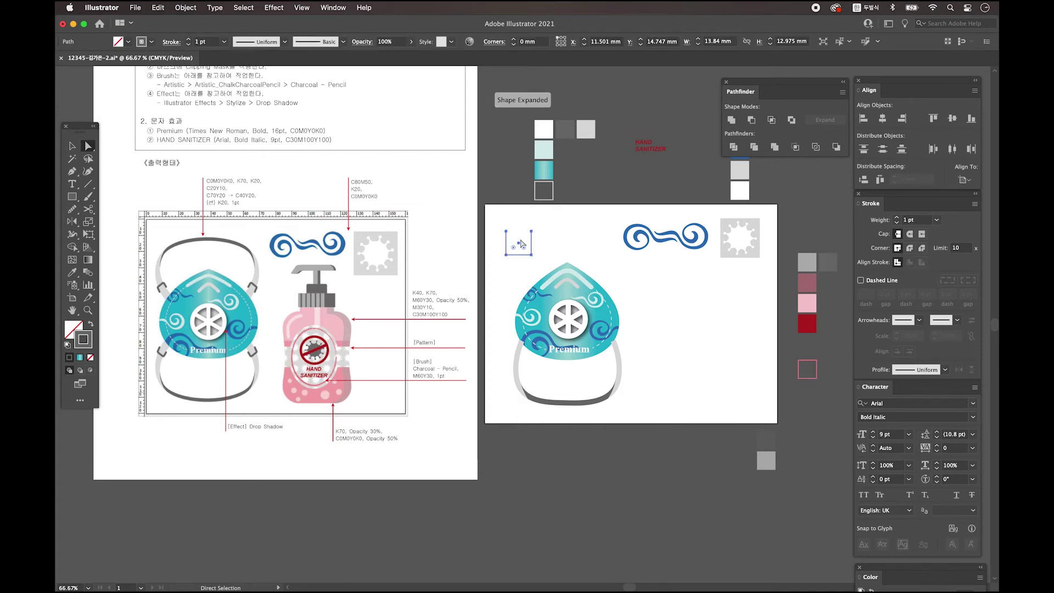
- Set the U-shaped path's stroke weight to 7 pt with round caps
click(71, 146)
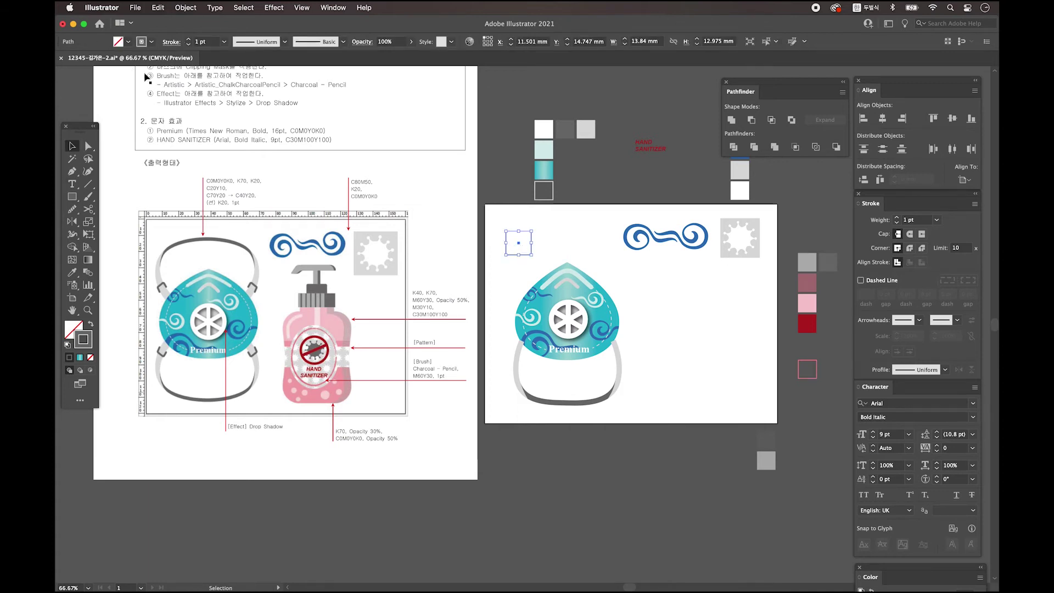
click(188, 39)
click(188, 39)
click(188, 39)
click(188, 39)
click(188, 40)
click(189, 39)
click(910, 234)
click(526, 244)
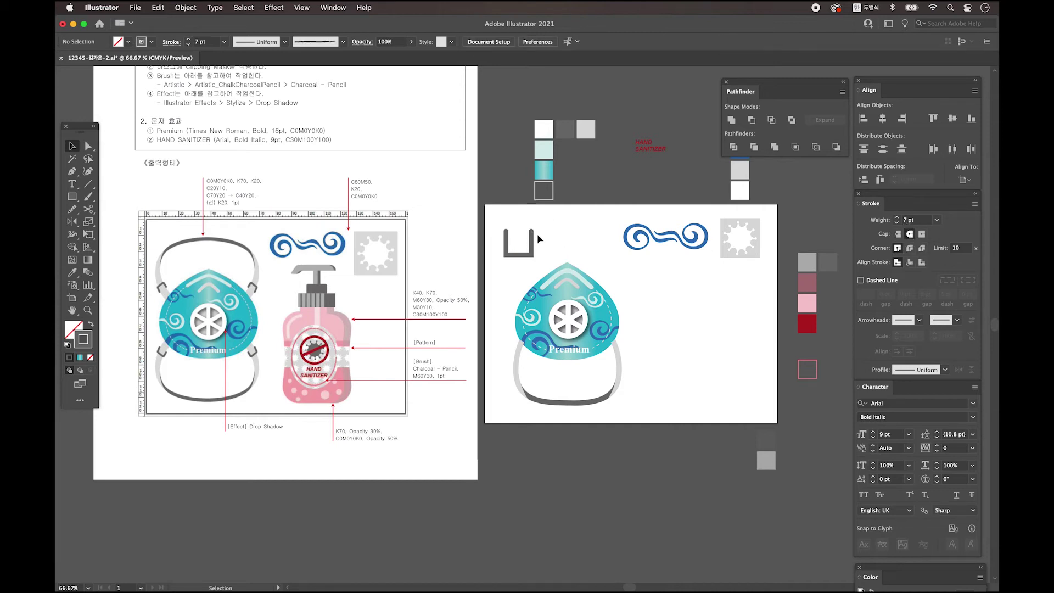
- Give the U-shaped path round corner joins, then shrink and tilt it onto the lower strap's left end with a 4 pt stroke
click(510, 257)
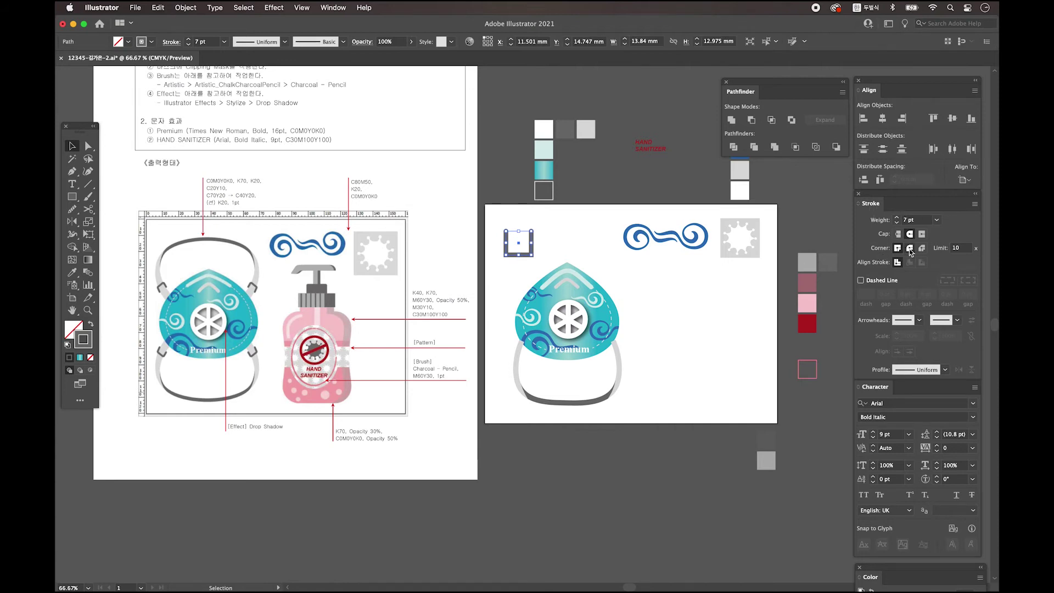
click(909, 249)
drag(526, 256, 527, 349)
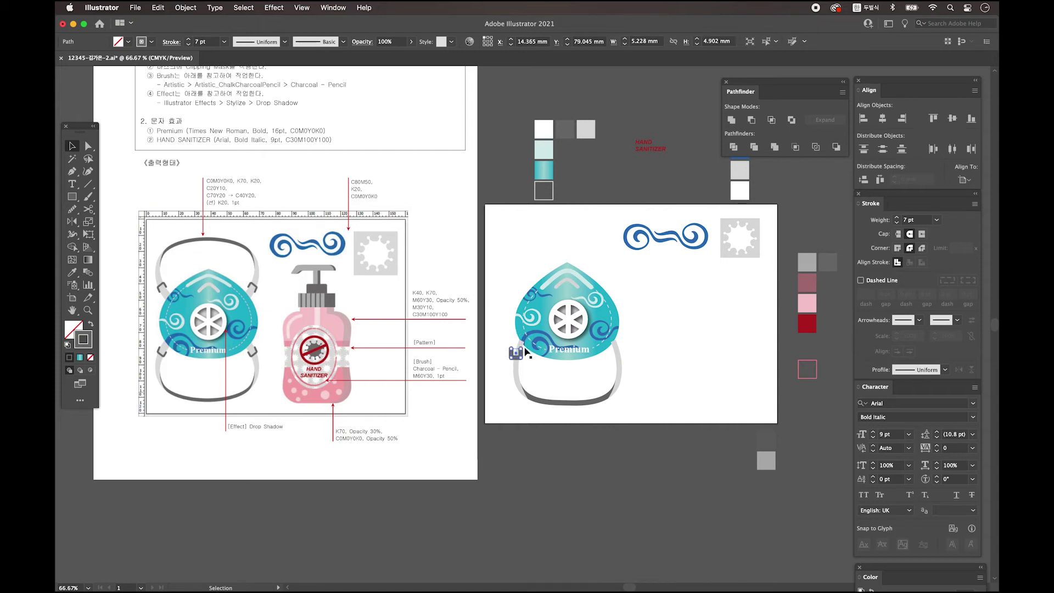
scroll(526, 351, down, 2)
scroll(526, 351, left, 2)
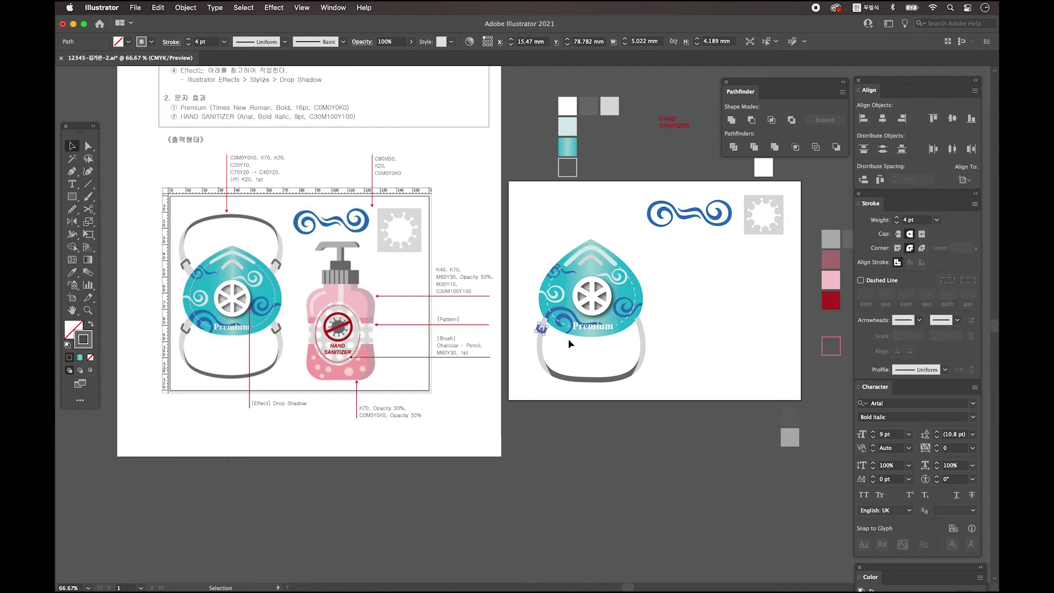
- Expand the fill and stroke of the U-shaped clip into an outlined shape
click(187, 10)
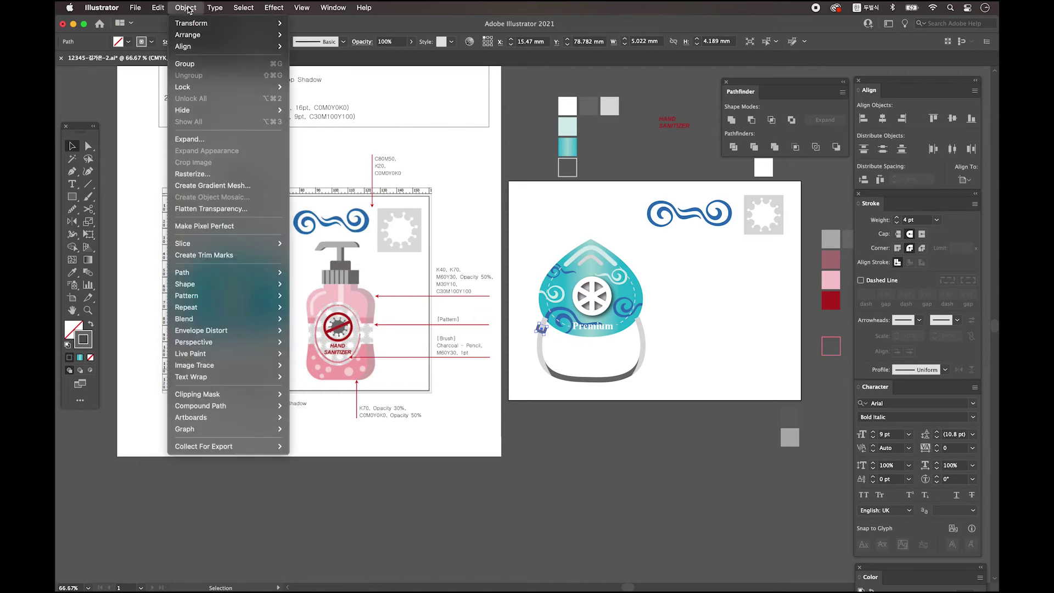
click(197, 139)
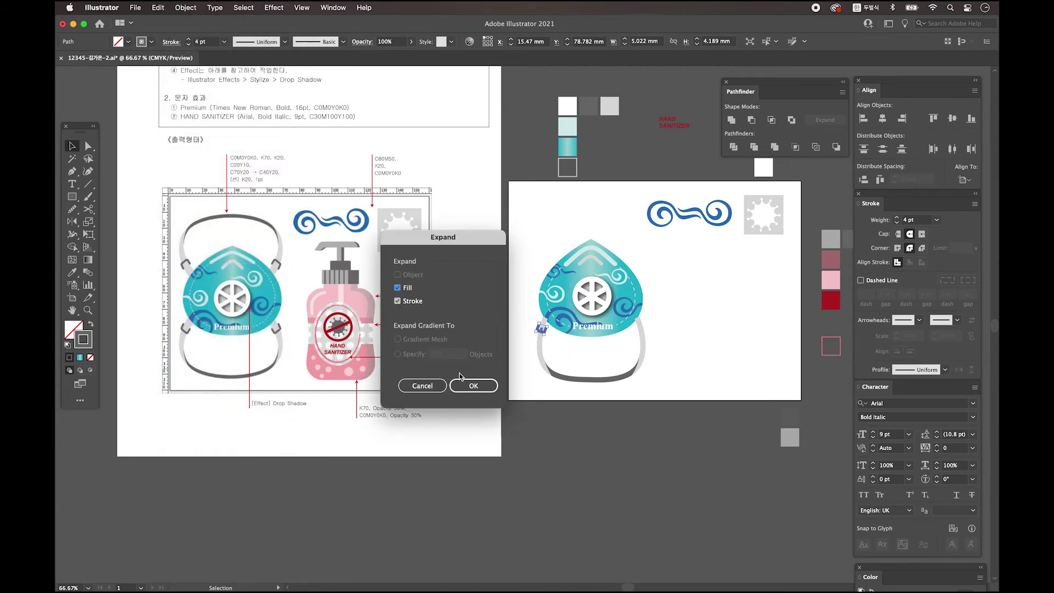
click(473, 385)
click(560, 349)
- Fill the expanded strap clip with the dark grey sampled from the swatch squares above the artboard
key(z)
click(574, 347)
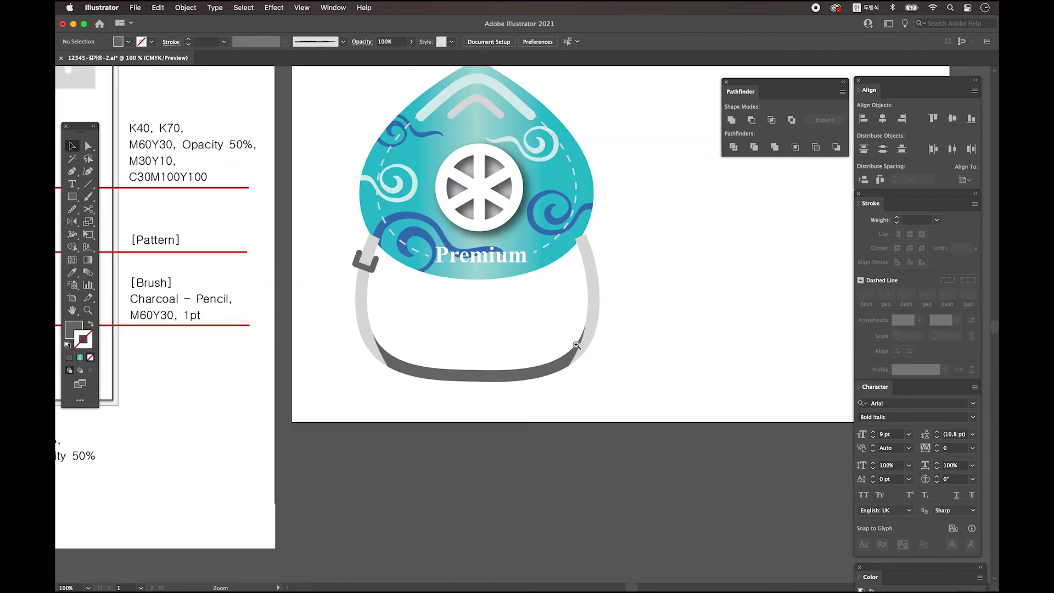
super+click(371, 270)
scroll(484, 339, up, 5)
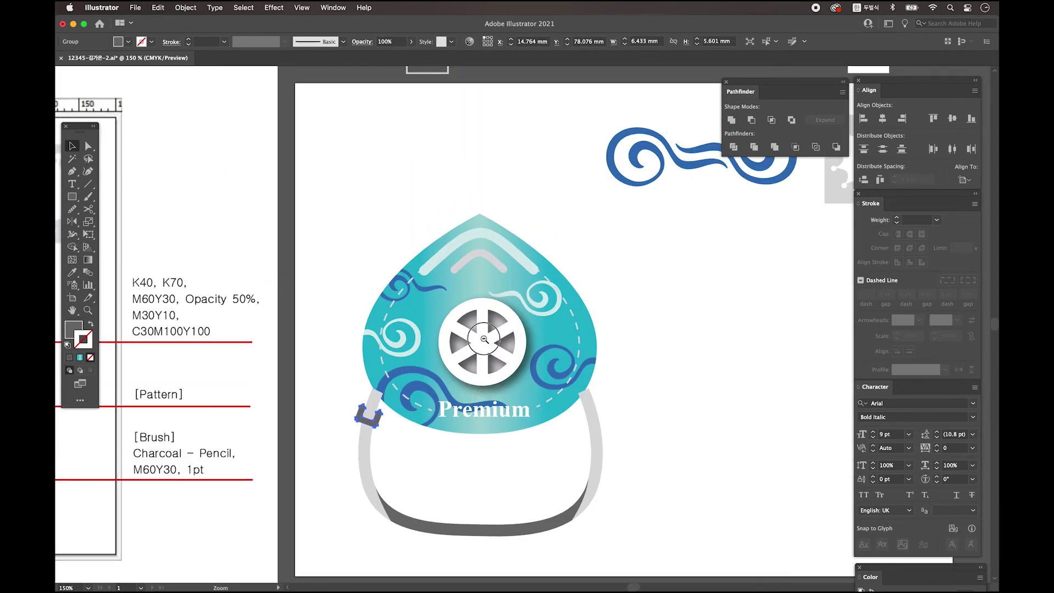
key(super+minus)
key(super+minus)
click(72, 271)
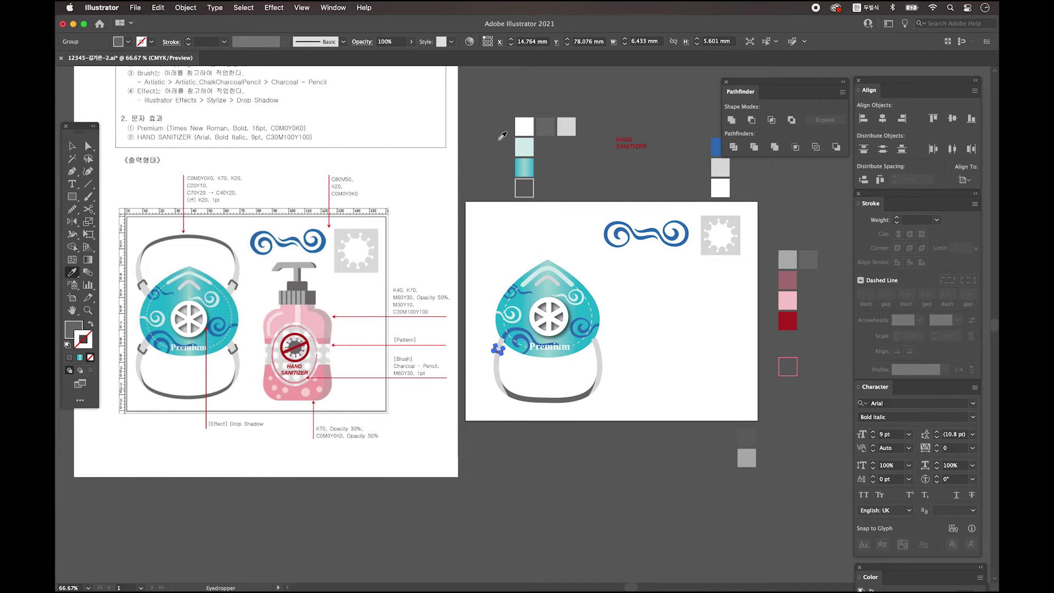
click(545, 126)
- Place a mirrored copy of the strap clip on the right end of the lower strap
key(super+plus)
key(super+plus)
drag(279, 330, 522, 325)
click(212, 348)
- Group the lower strap pieces with both clips and nudge the group slightly upward
drag(226, 321, 292, 367)
shift+click(426, 424)
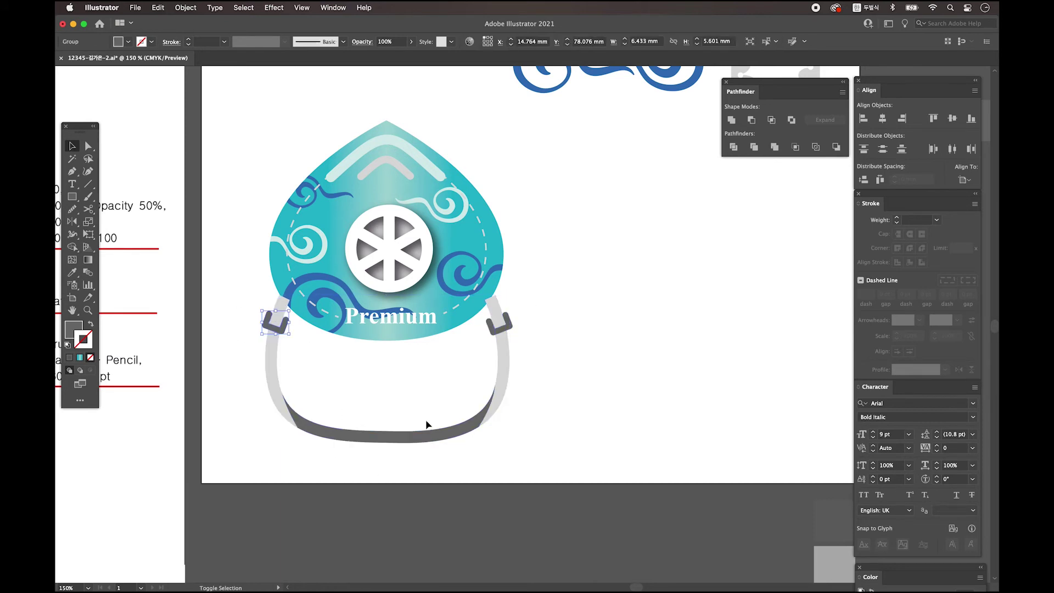
shift+click(504, 328)
shift+click(507, 357)
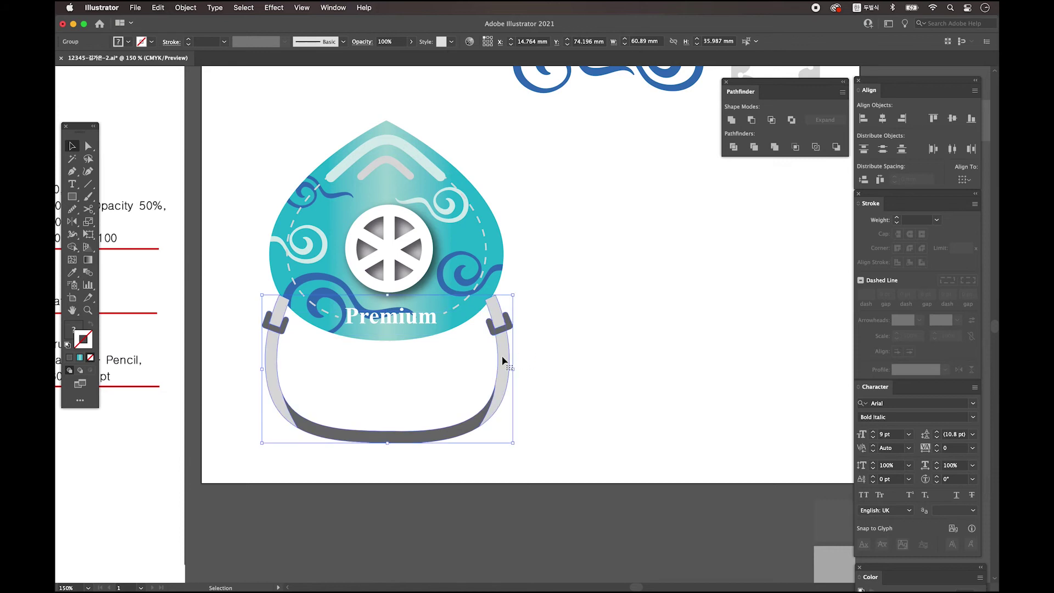
right_click(500, 361)
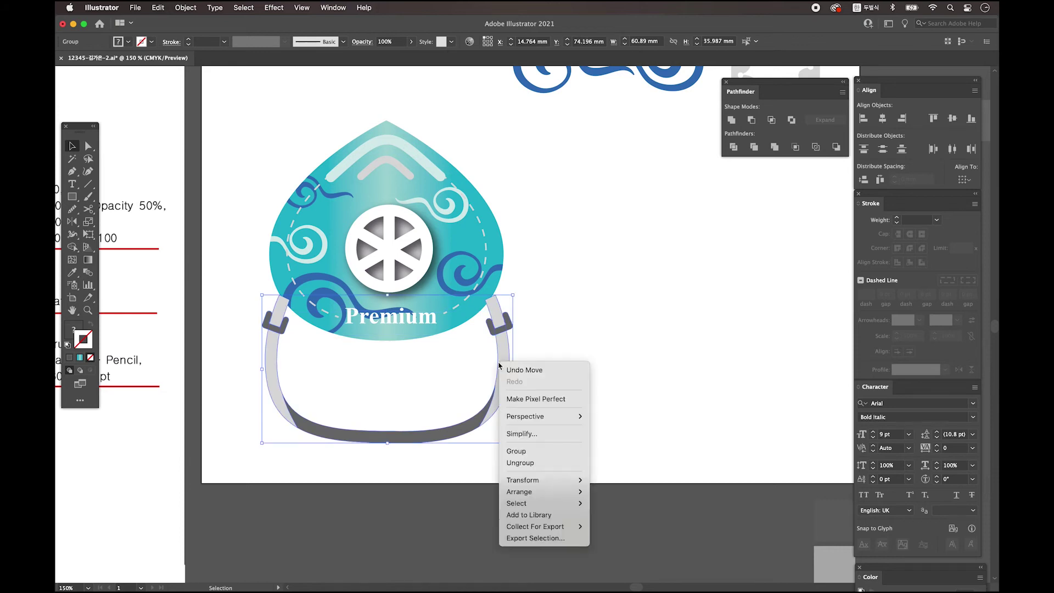
click(537, 457)
alt+super+click(534, 422)
alt+super+click(588, 419)
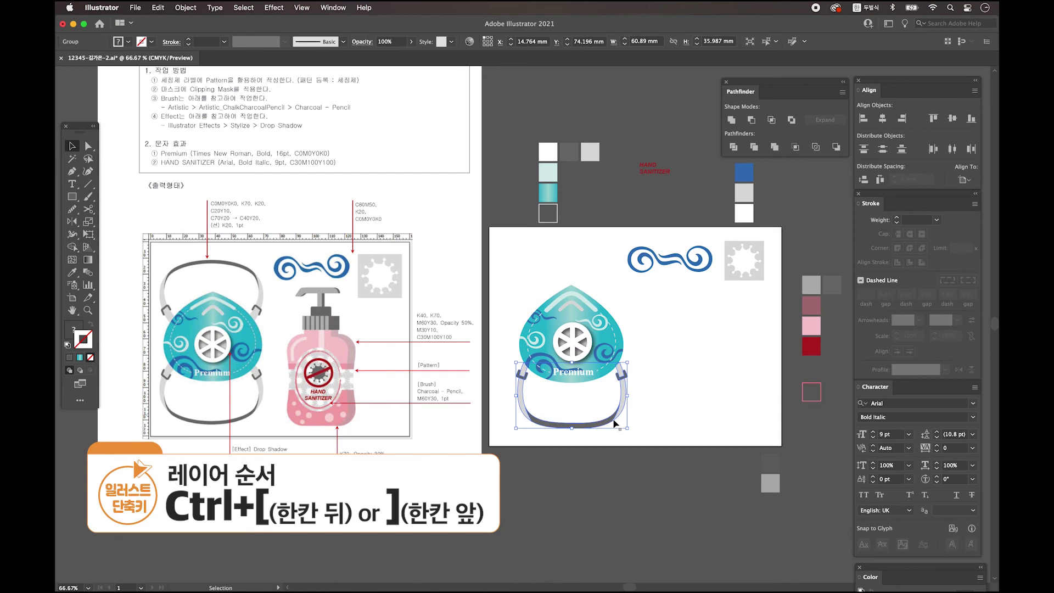
key(Up)
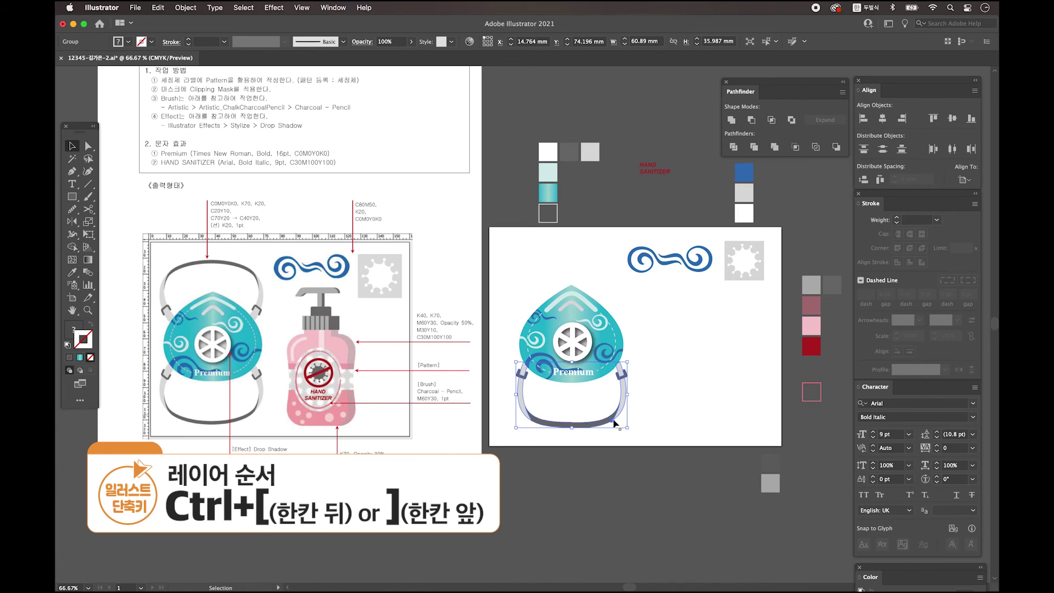
- Copy the strap group to above the mask and reflect the copy across the horizontal axis to form the upper strap
drag(569, 426, 569, 309)
double_click(77, 228)
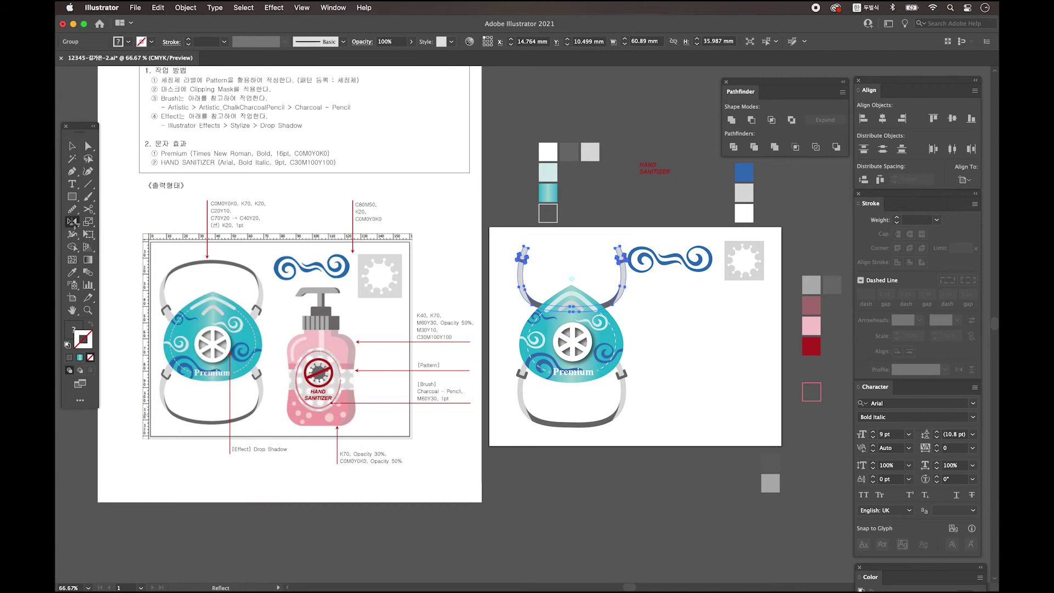
click(358, 237)
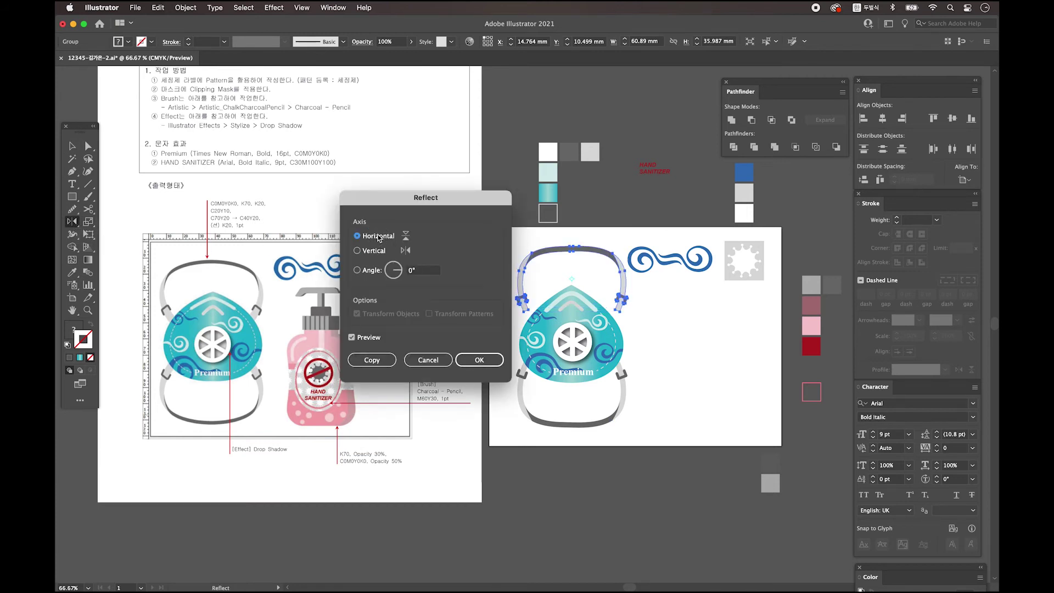
click(477, 360)
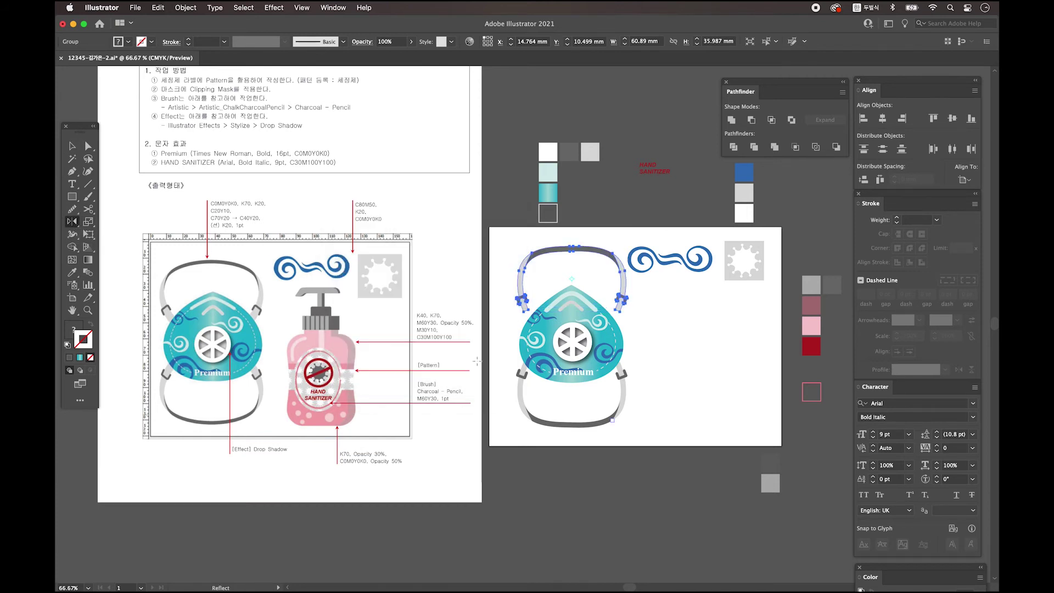
click(72, 146)
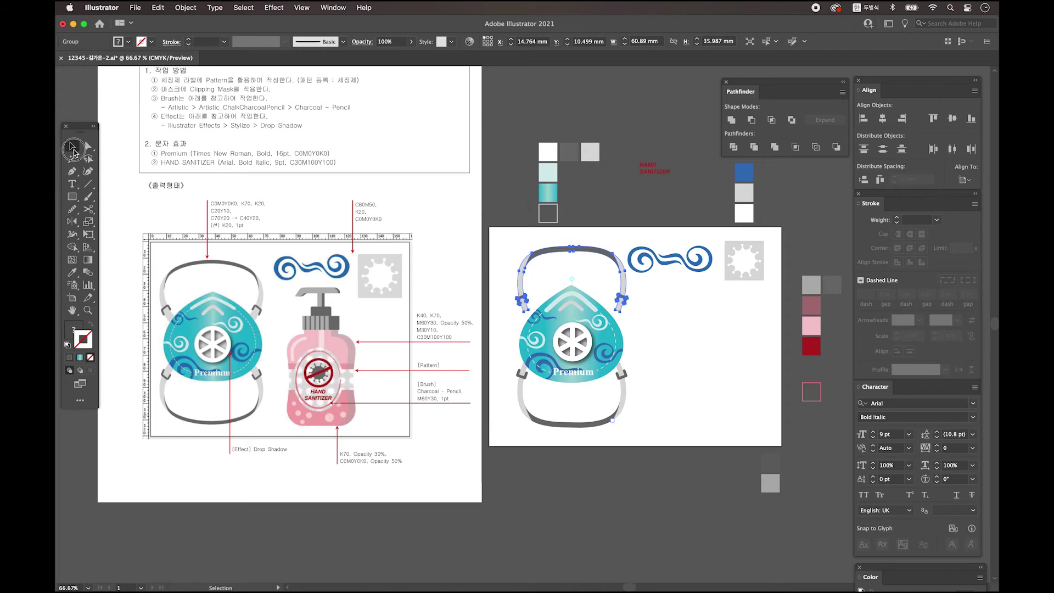
click(582, 263)
- Draw a rounded rectangle for the sanitizer bottle body beside the mask, about 47 by 61 mm with 14.5 mm corners
scroll(581, 254, right, 5)
scroll(581, 255, down, 2)
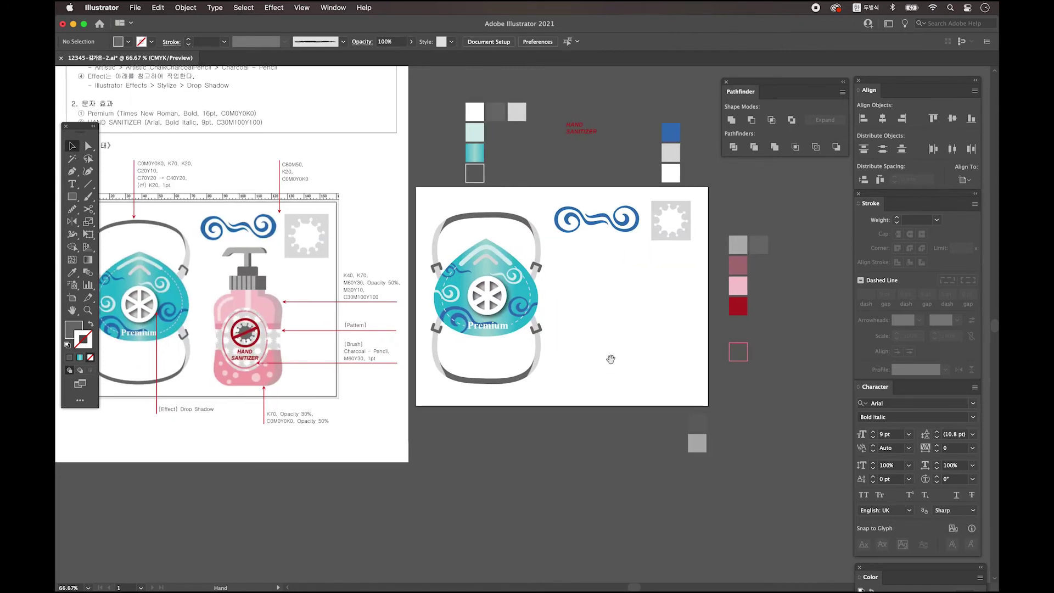
scroll(598, 346, right, 1)
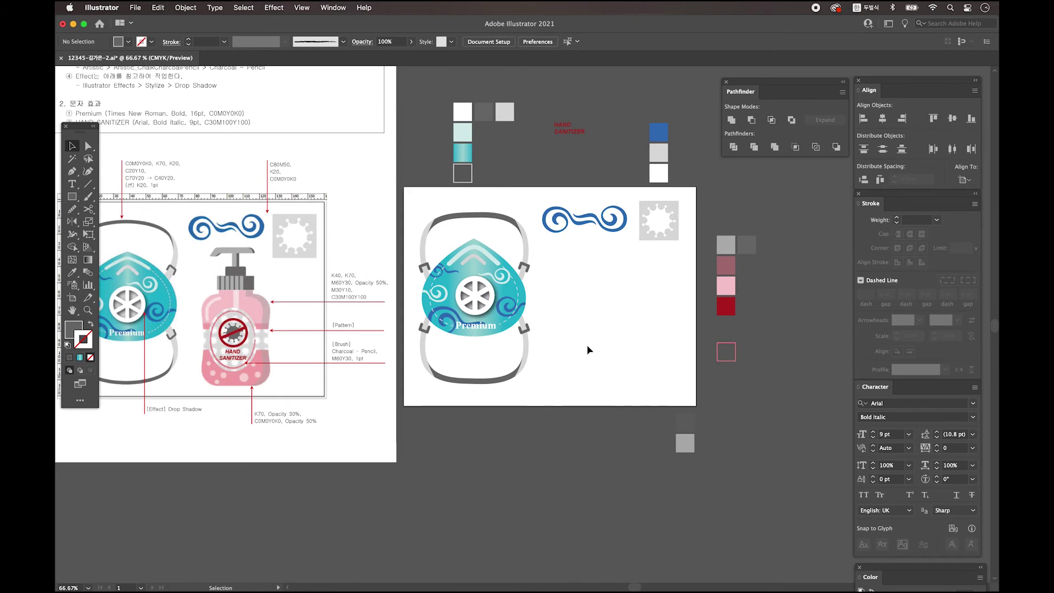
drag(72, 196, 121, 212)
drag(567, 276, 645, 380)
drag(645, 379, 654, 387)
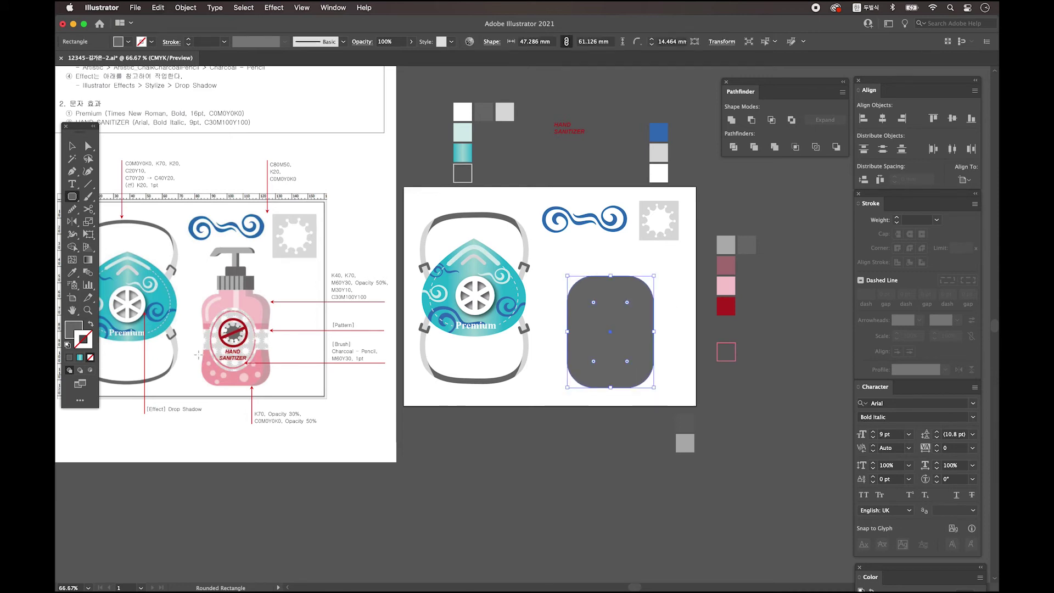
- Apply a horizontal Squeeze envelope warp with a 21% bend to the bottle body and resize it to about 53 by 65 mm
click(186, 8)
mouse_move(201, 334)
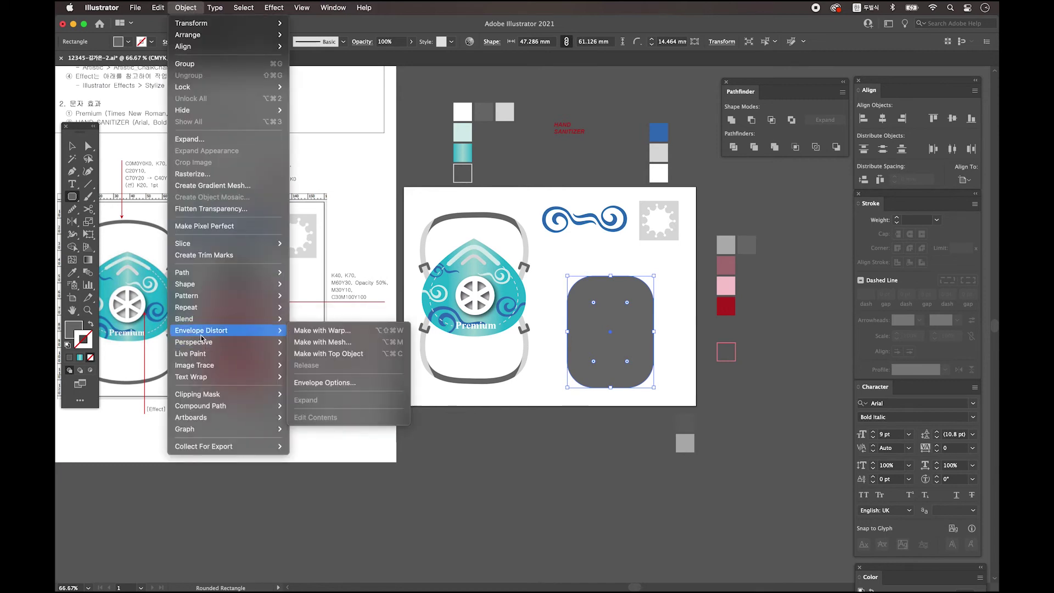
click(328, 332)
click(442, 399)
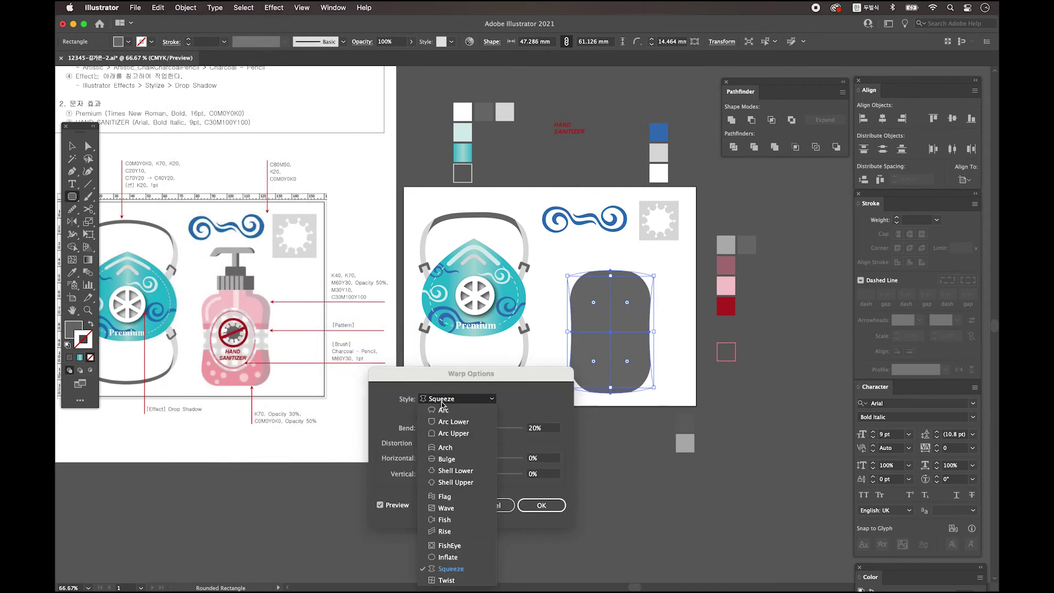
click(442, 402)
drag(479, 427, 480, 432)
key(Return)
drag(616, 393, 618, 389)
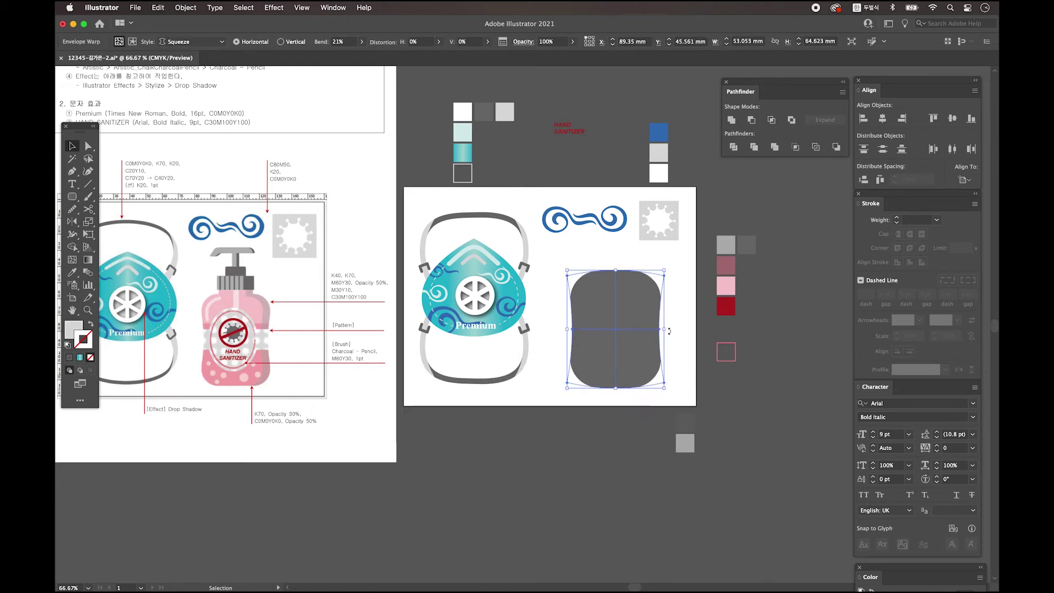
drag(668, 330, 664, 330)
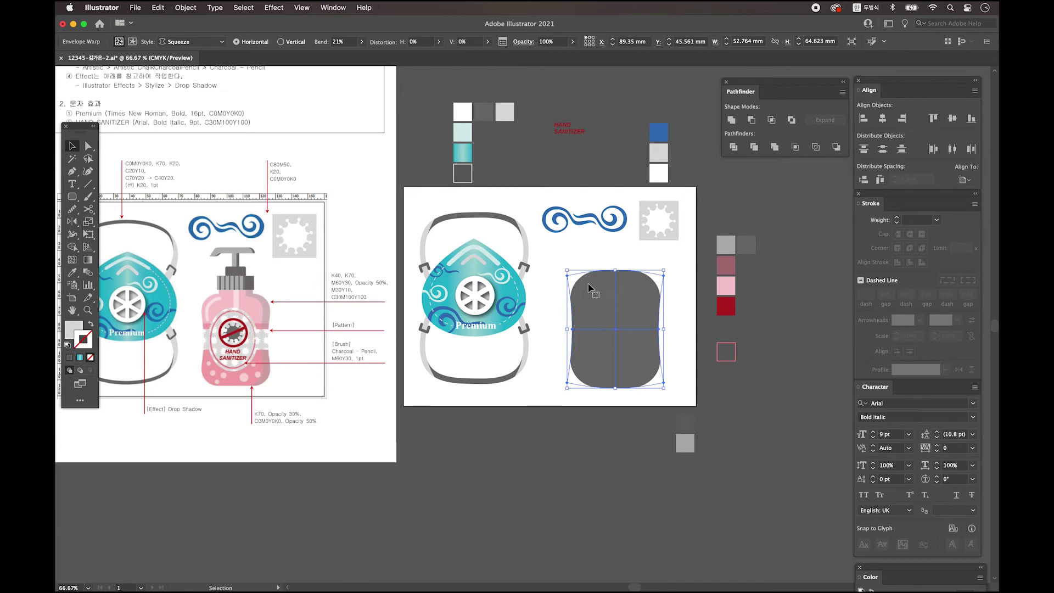
- Expand the warped bottle body into a plain shape and shrink it to about 41 mm wide
click(186, 8)
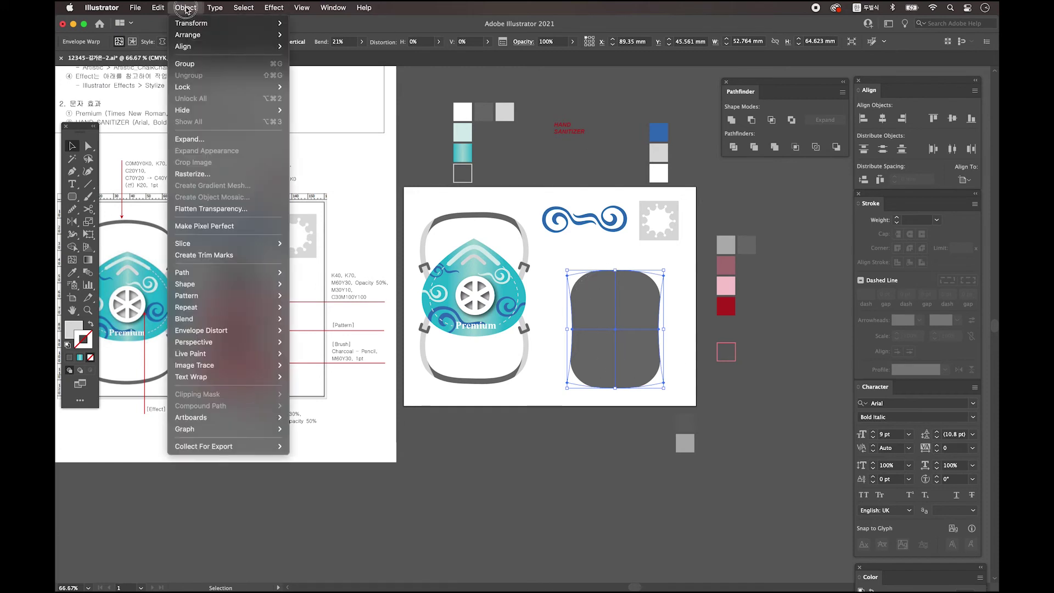
click(201, 139)
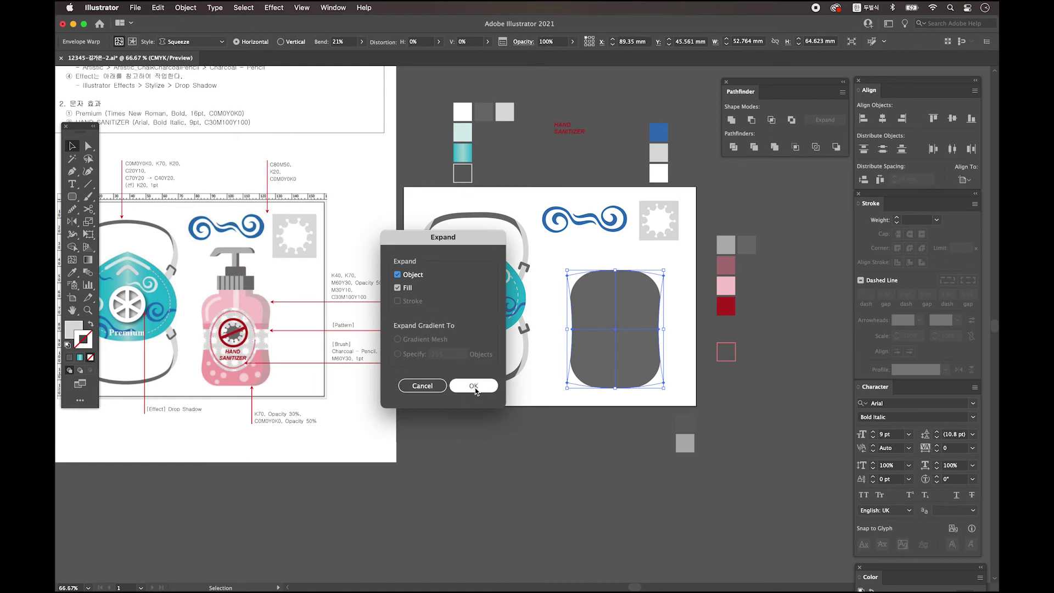
click(473, 386)
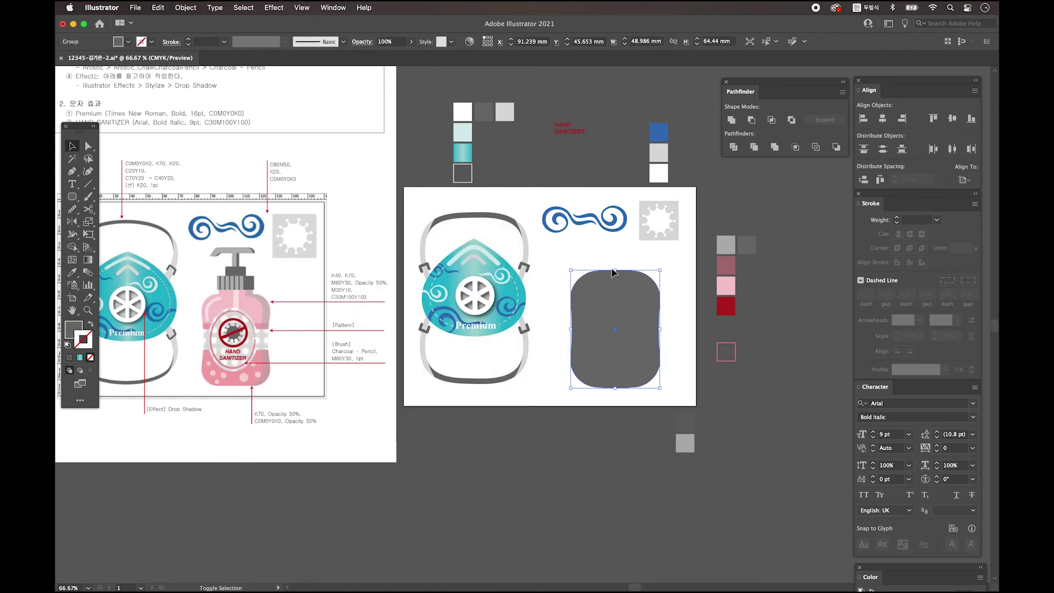
drag(619, 272, 616, 289)
key(super+shift+a)
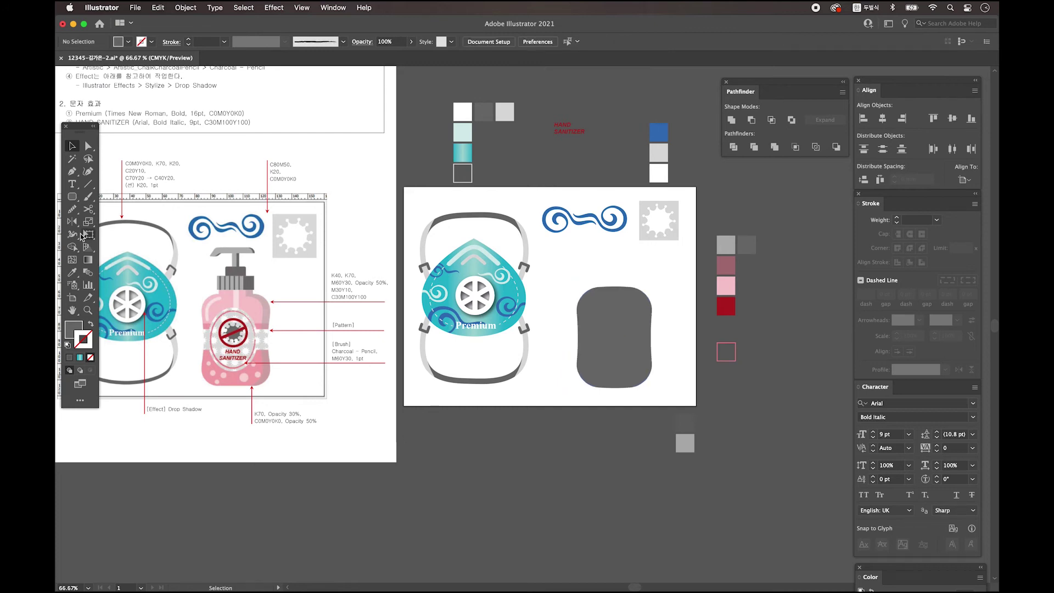
- Draw a small dark grey rectangle as the neck on the bottle body's top edge
drag(72, 196, 117, 196)
drag(598, 281, 635, 288)
click(72, 146)
click(678, 295)
- Centre the neck and bottle body horizontally and unite them into one shape
drag(574, 275, 655, 341)
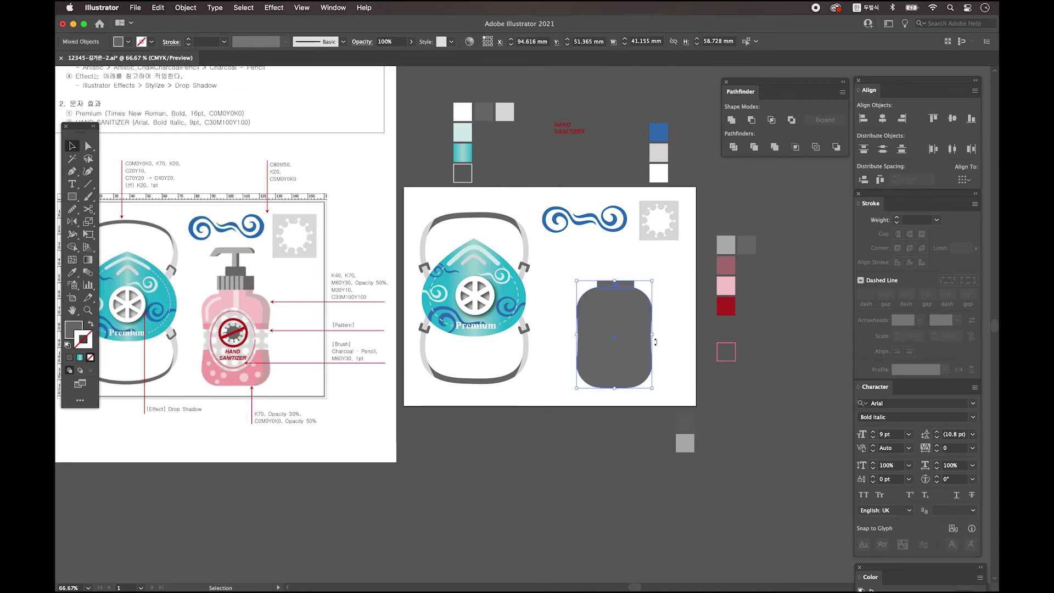
click(883, 119)
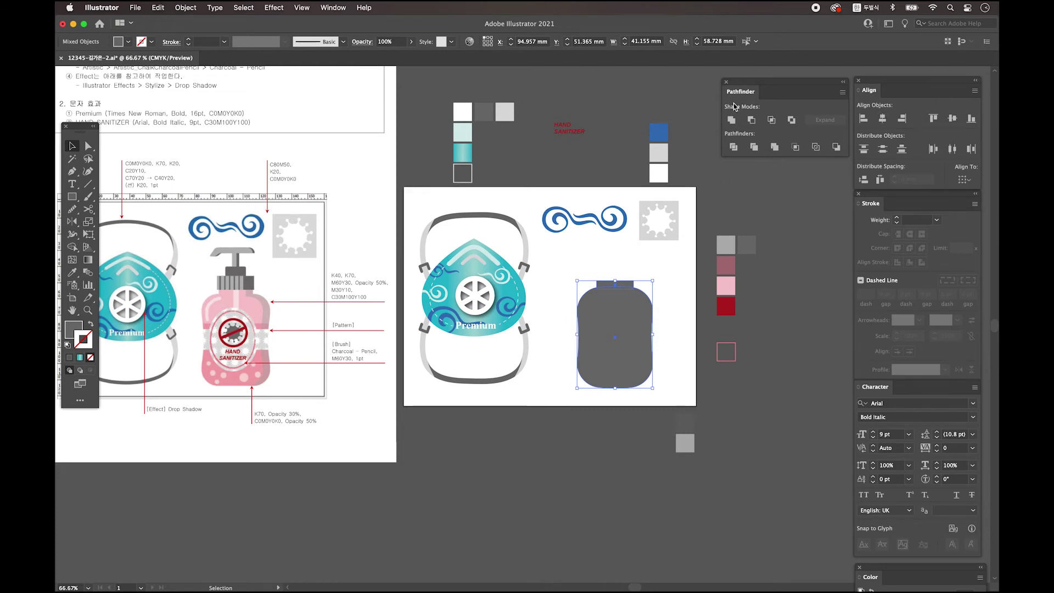
click(732, 121)
key(super+shift+a)
- Draw a rectangle over the bottle neck as the cap, about 25 by 9 mm
click(71, 200)
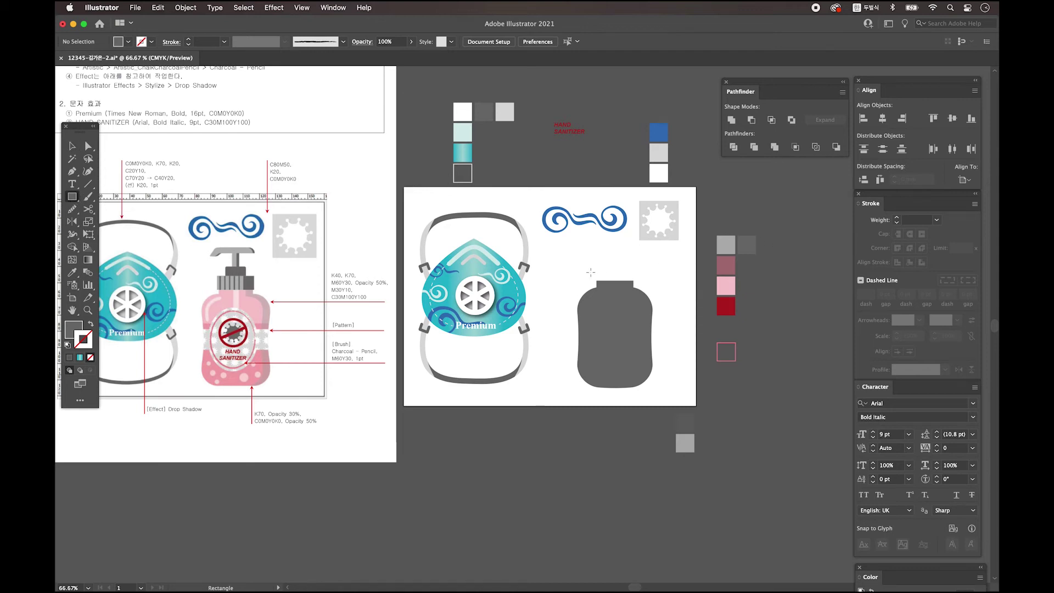
drag(592, 270, 638, 273)
click(72, 146)
- Draw a smaller rounded rectangle overlapping the cap's top edge as the pump collar
click(72, 197)
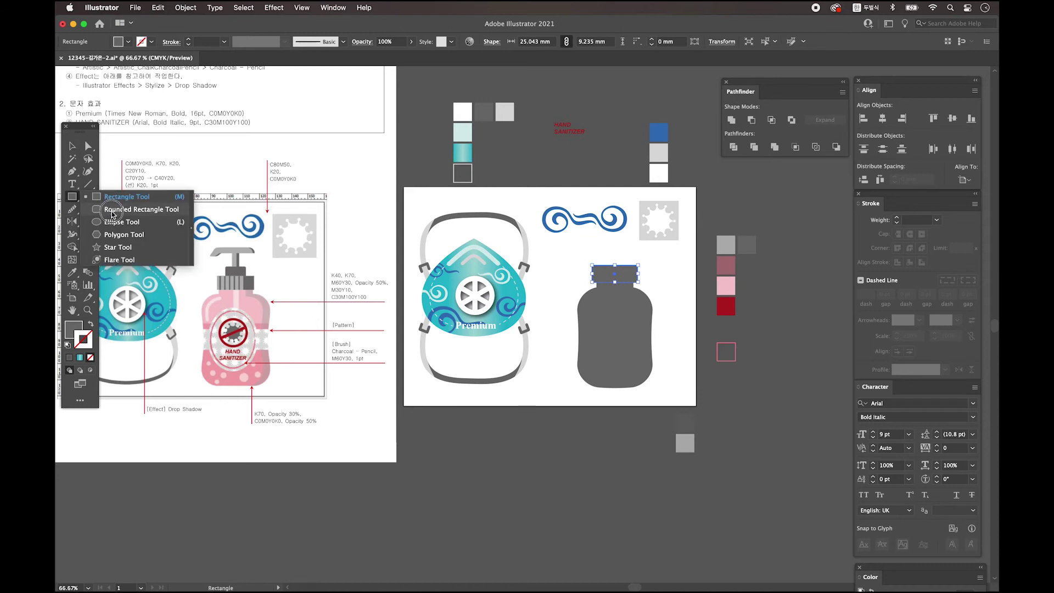
click(112, 212)
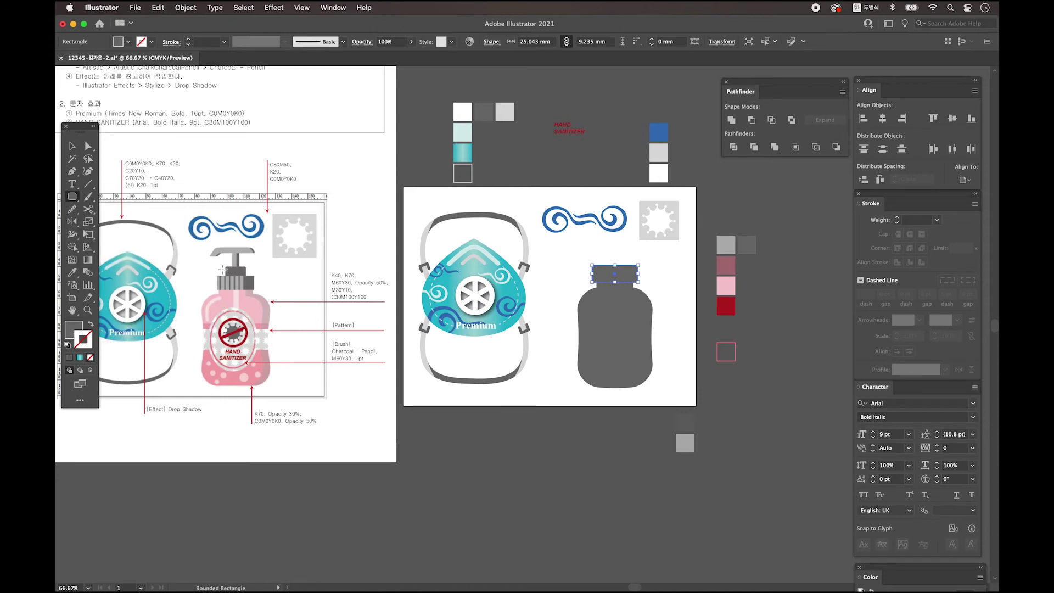
drag(601, 254, 630, 271)
key(super+shift+a)
- Draw a narrow vertical rectangle as the pump stem above the collar and centre all bottle parts horizontally
key(m)
drag(609, 235, 677, 305)
key(v)
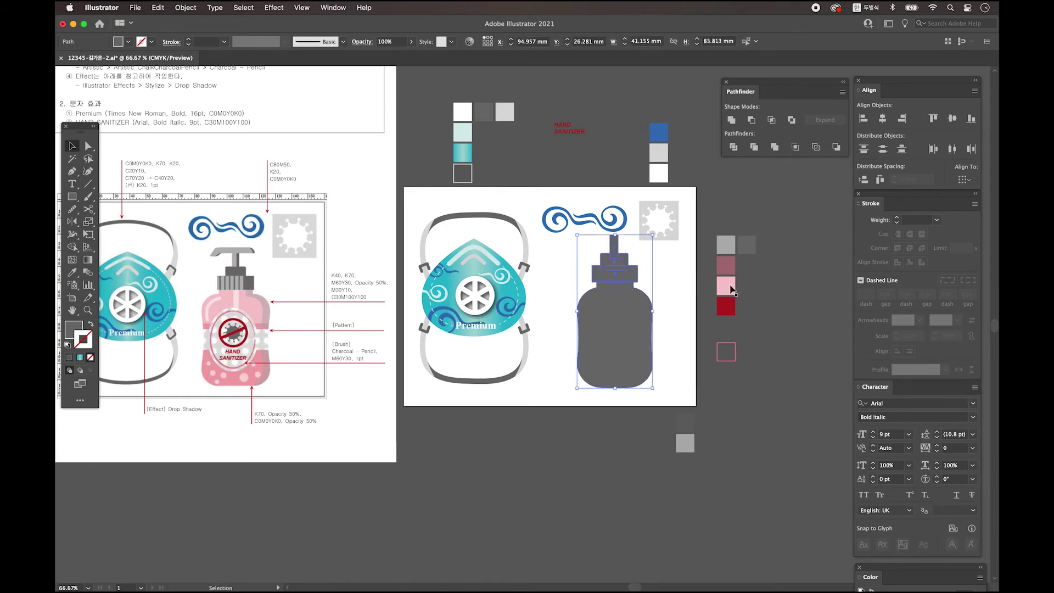
click(883, 119)
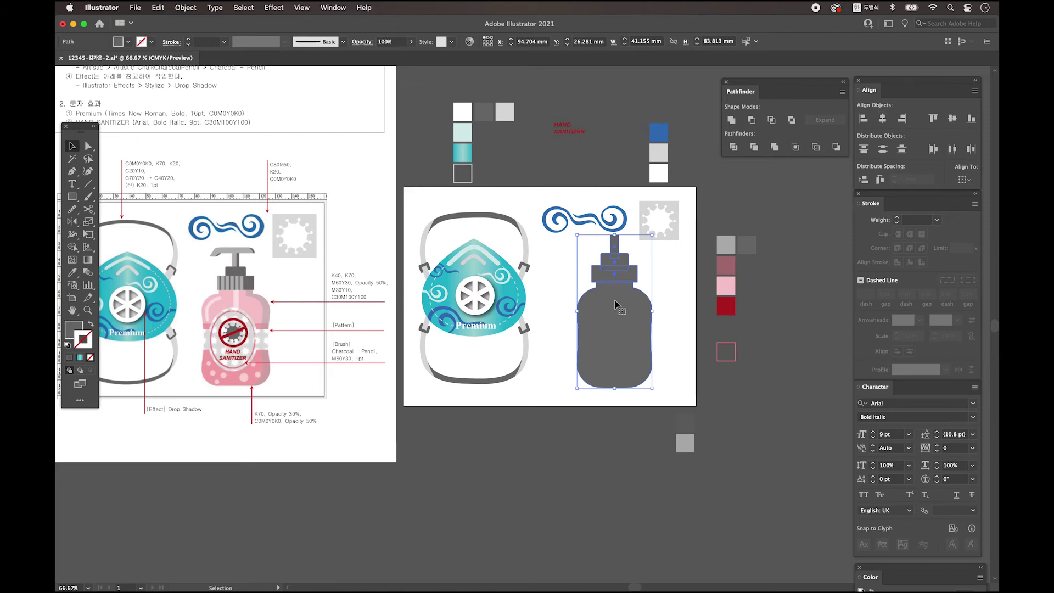
- Move the bottle slightly down and draw an outlined rounded rectangle, about 28 by 13 mm, beside it
drag(613, 307, 602, 316)
click(141, 216)
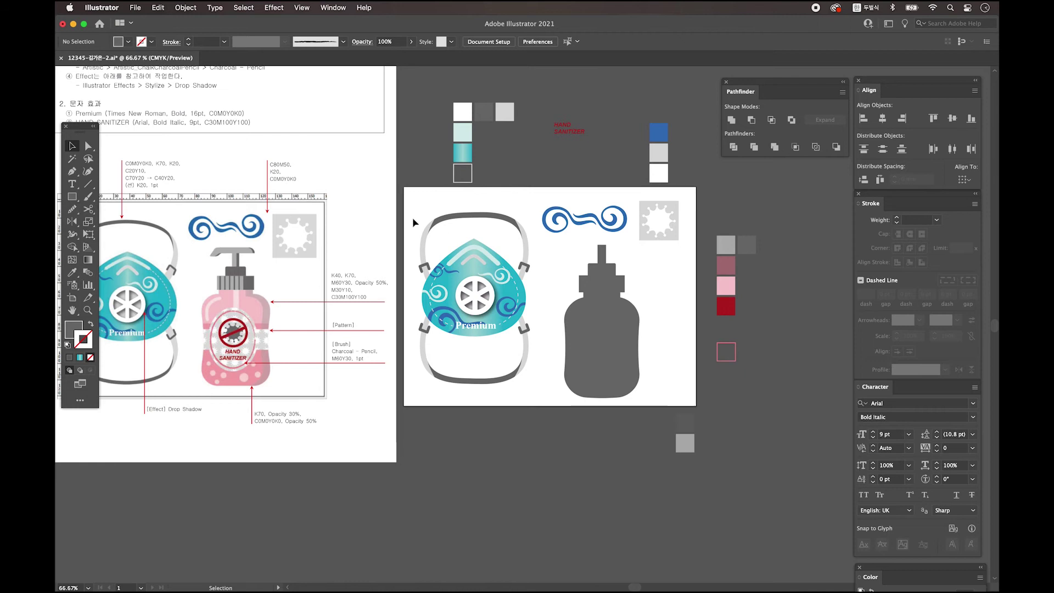
drag(72, 196, 118, 211)
drag(636, 257, 682, 282)
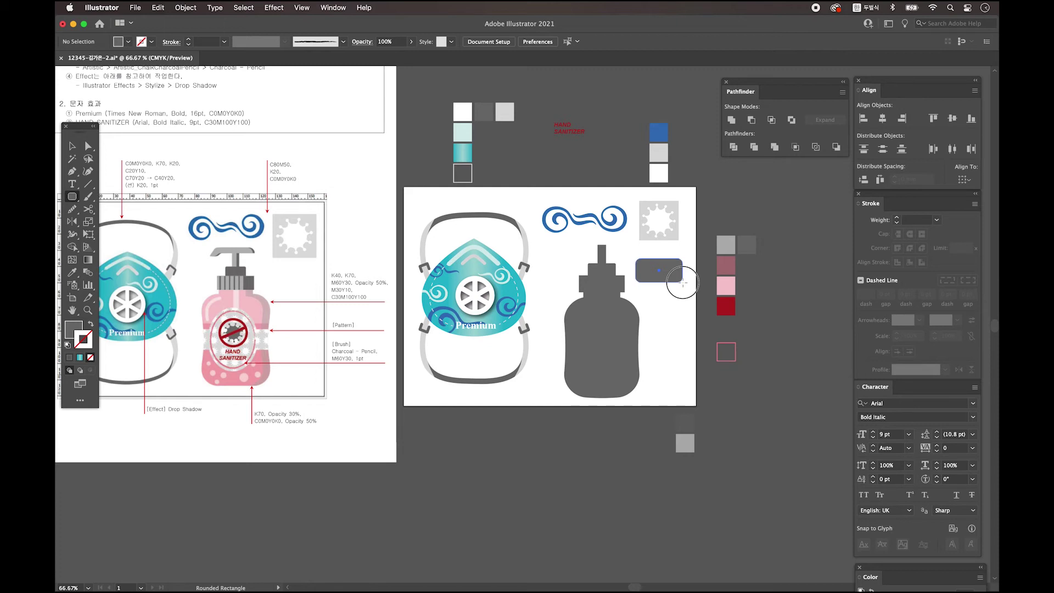
drag(683, 282, 686, 283)
key(shift+x)
- Delete the rounded rectangle's lower anchor points and join the open ends into a closed half-rounded pump head
key(a)
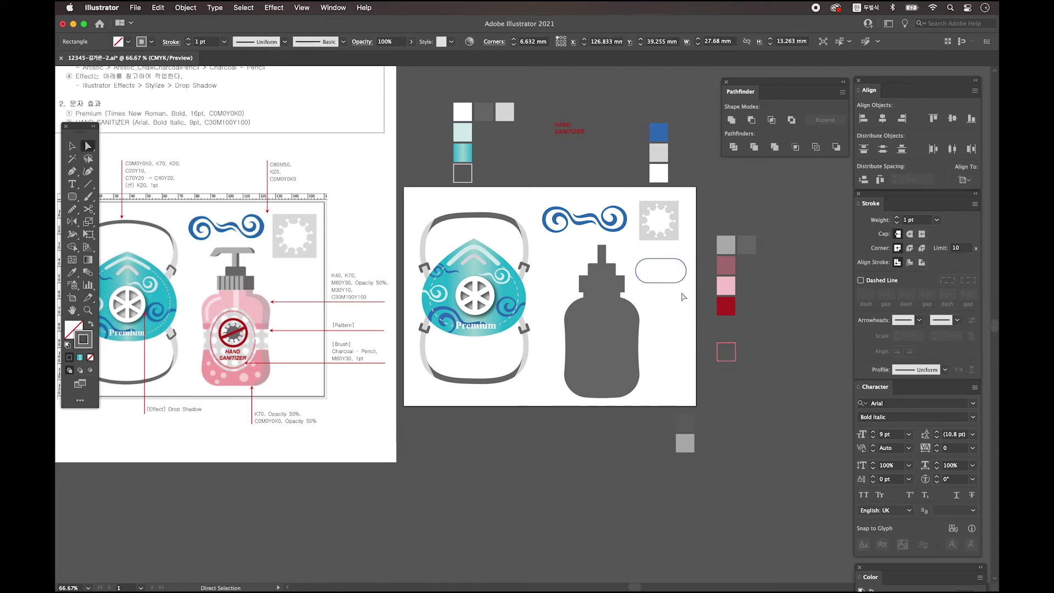
click(642, 280)
click(648, 282)
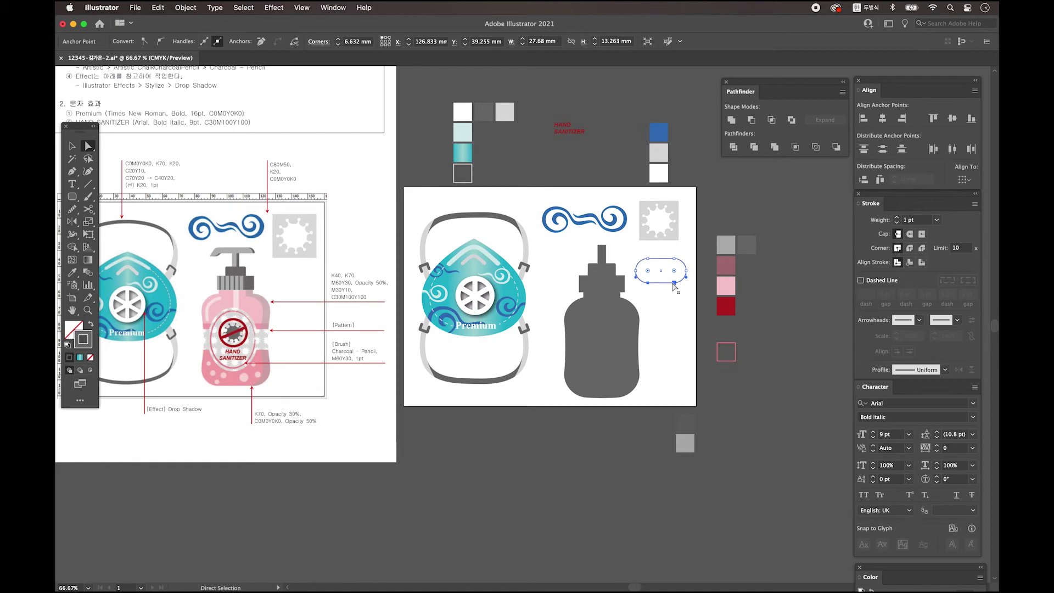
key(Delete)
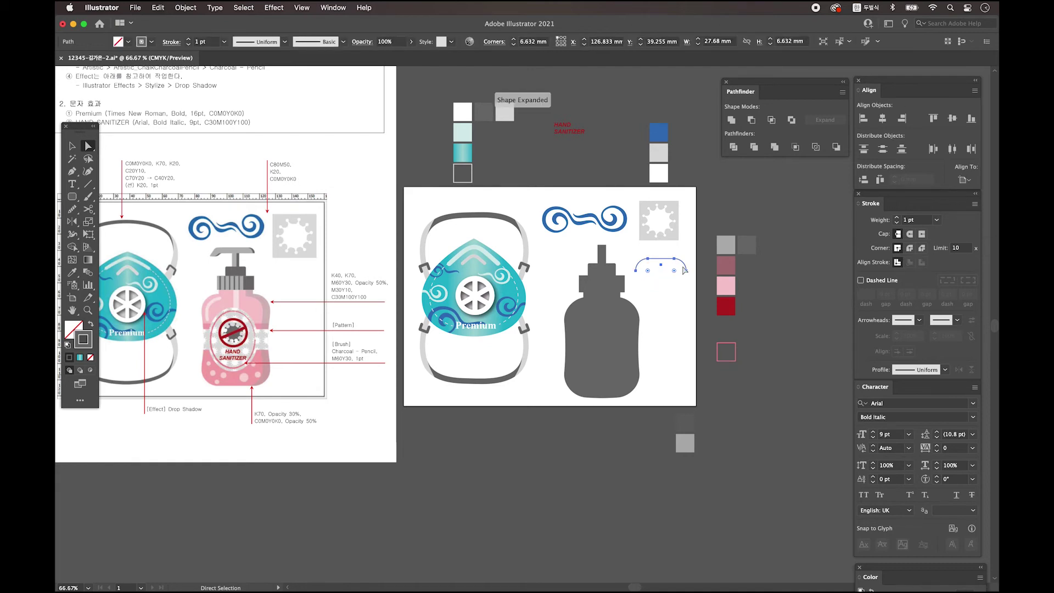
right_click(688, 270)
click(708, 387)
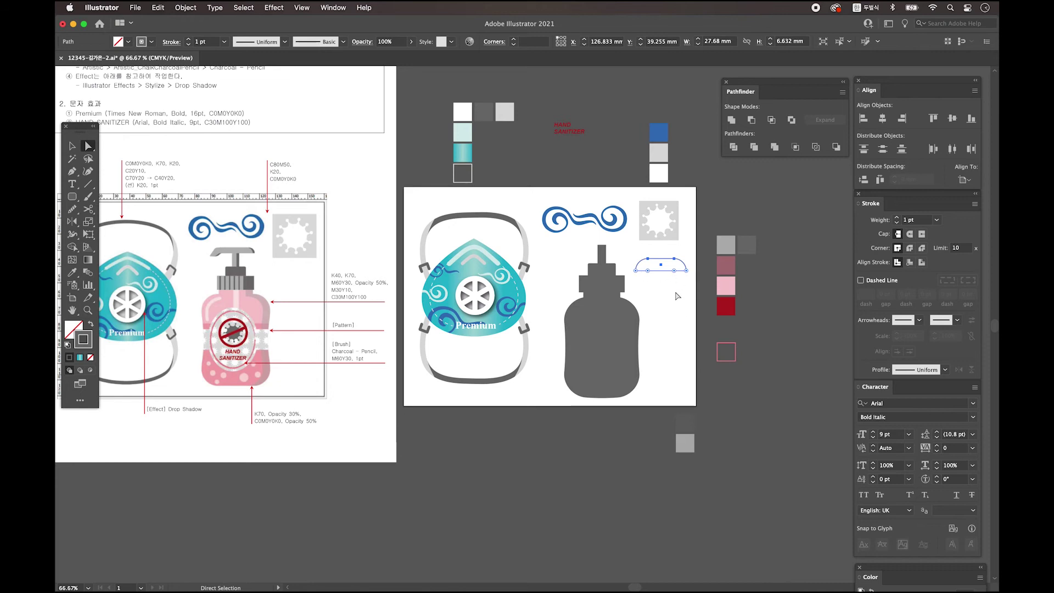
key(v)
click(677, 296)
- Draw a slanted nozzle outline with the Pen tool, overlapping the pump head's curved end
scroll(677, 296, up, 1)
scroll(454, 308, left, 5)
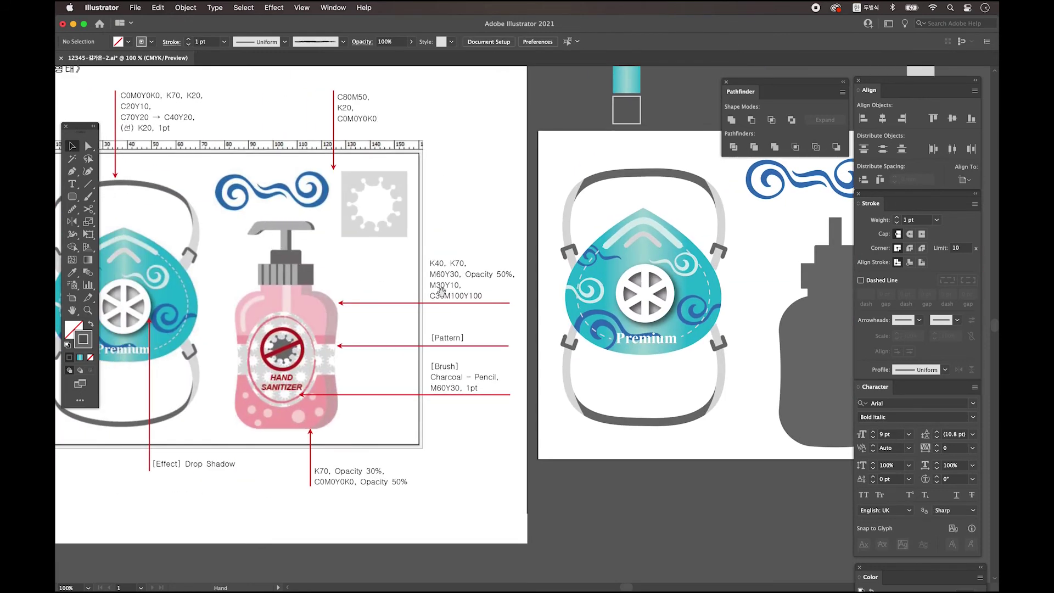
scroll(494, 301, right, 5)
scroll(514, 303, right, 12)
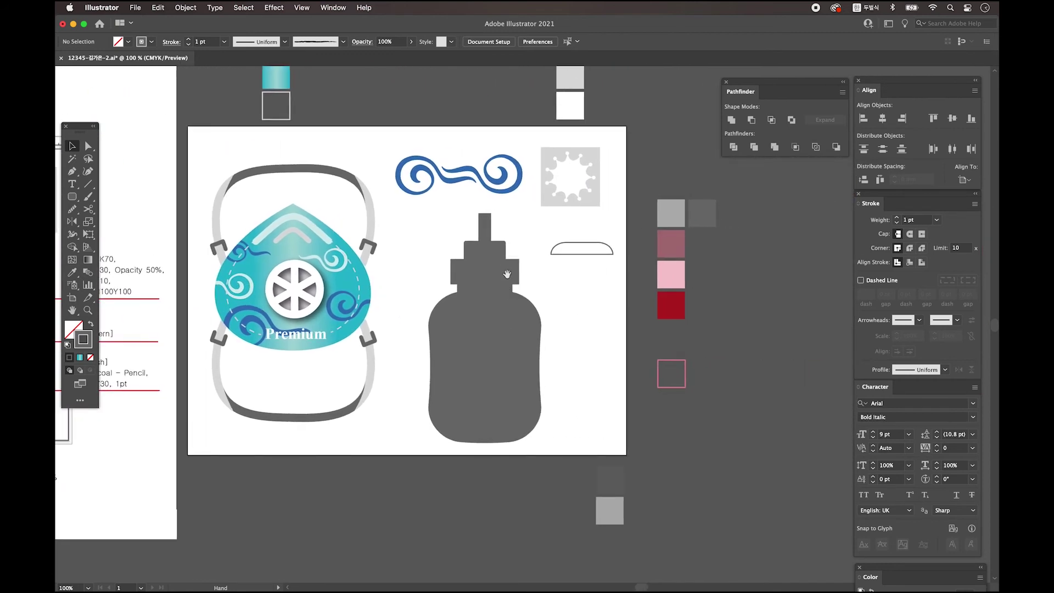
click(72, 172)
click(552, 249)
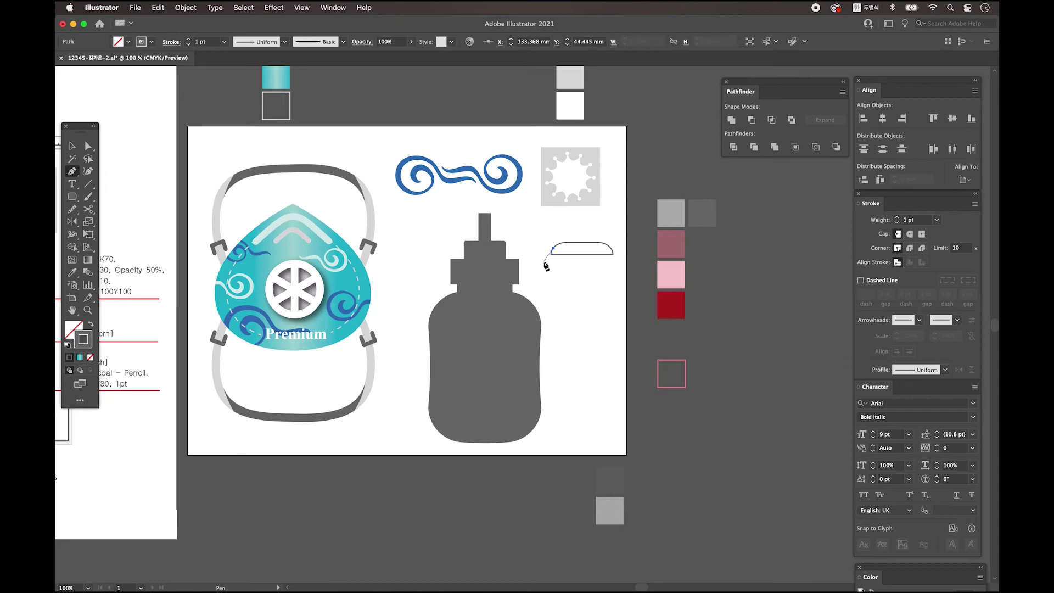
scroll(546, 267, up, 5)
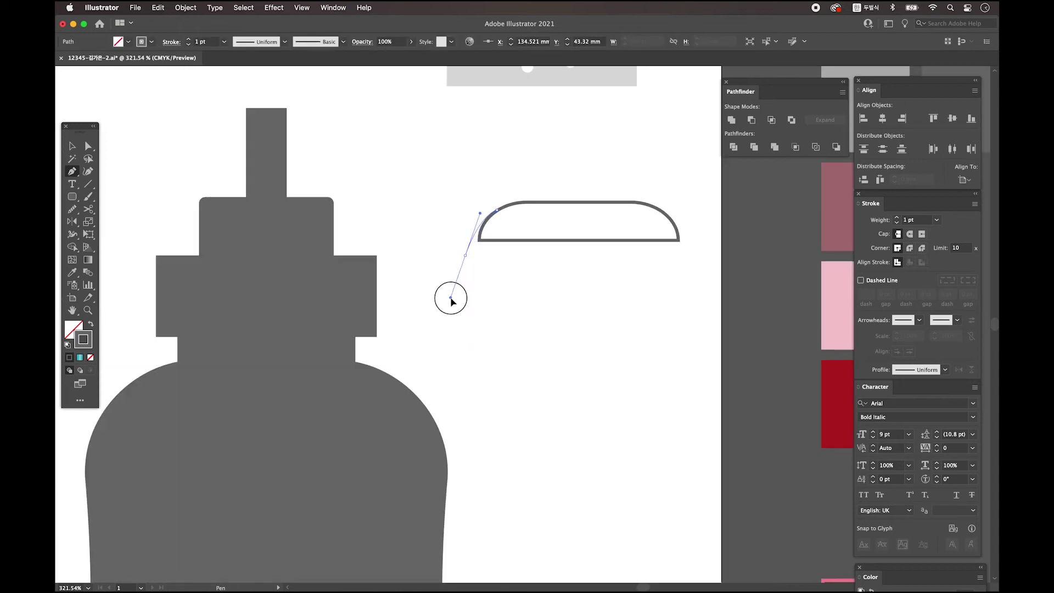
drag(447, 302, 498, 256)
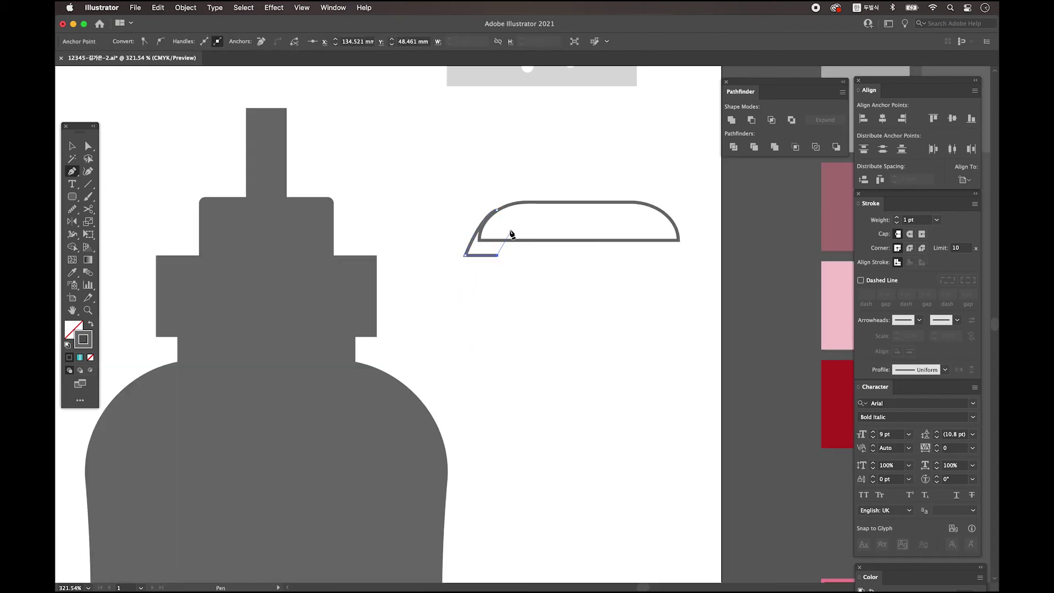
click(522, 237)
click(498, 212)
super+click(475, 238)
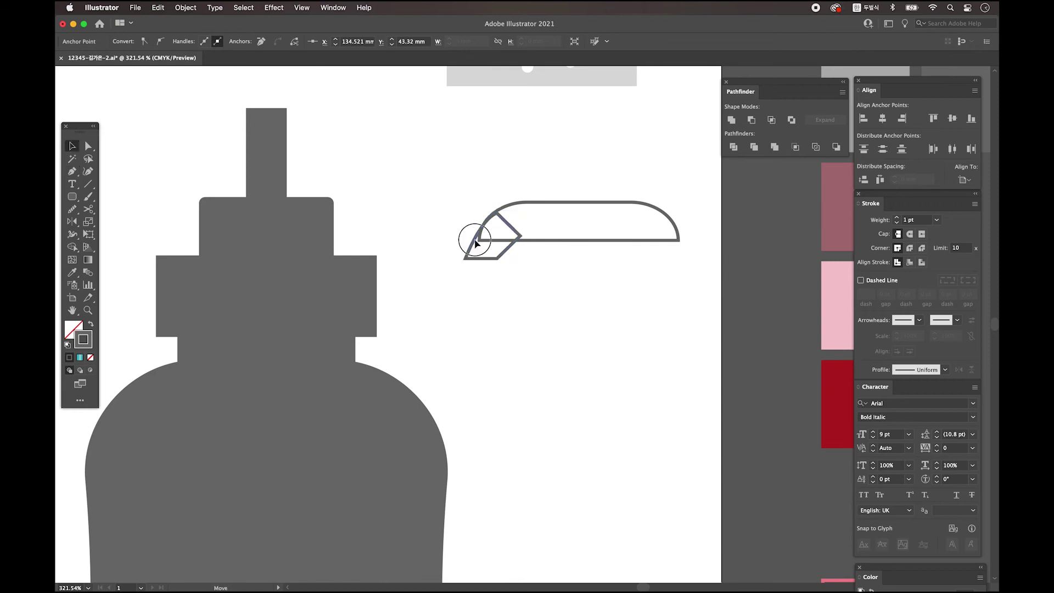
key(a)
mouse_move(511, 248)
mouse_down()
mouse_move(443, 259)
mouse_move(496, 262)
mouse_up()
key(v)
- Unite the nozzle and pump head into one shape and place it on top of the bottle's stem
key(super+1)
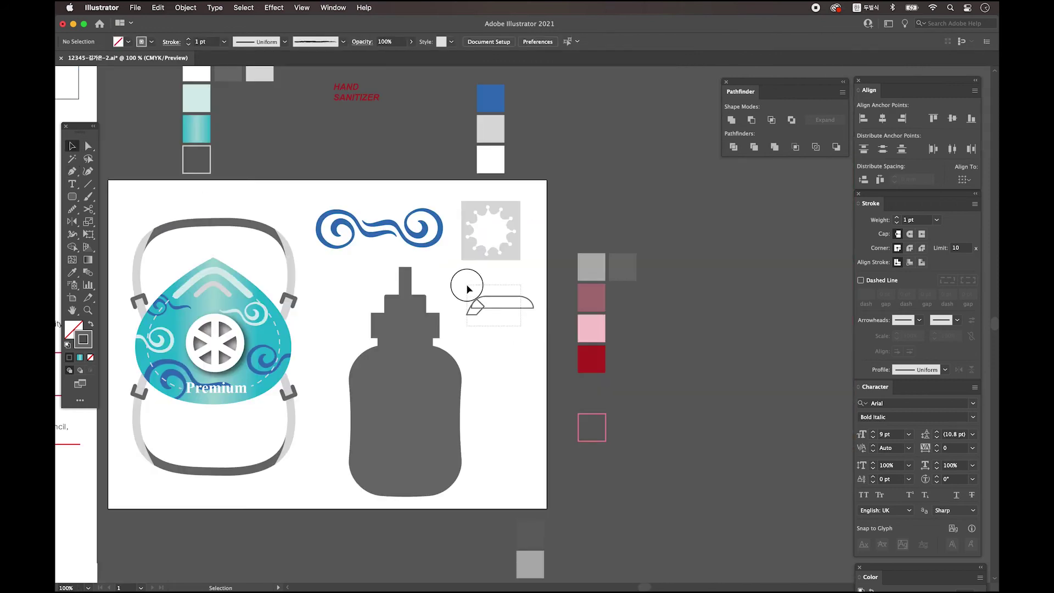
click(733, 122)
click(505, 348)
drag(505, 348, 571, 275)
key(super+minus)
- Duplicate the bottle body twice beside the original and give the front copy a red f40808 stroke without fill
click(537, 306)
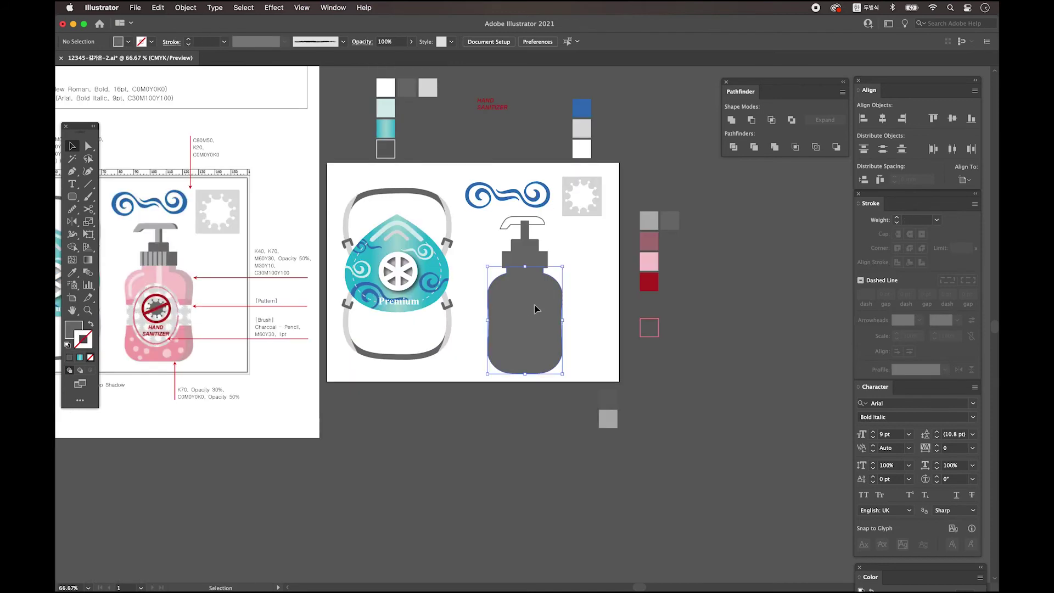
drag(537, 319, 582, 323)
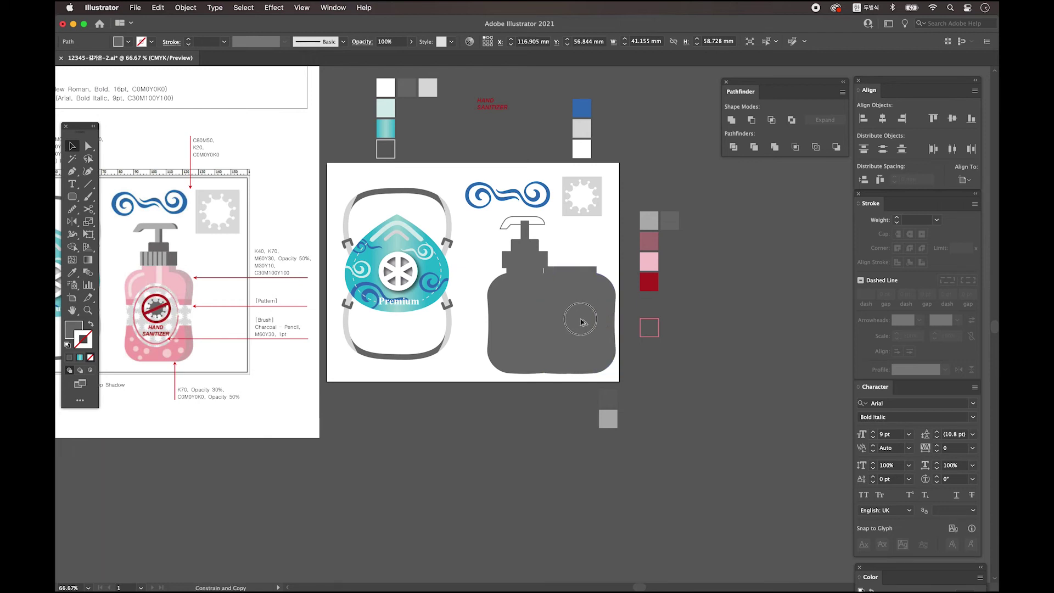
double_click(73, 331)
click(542, 351)
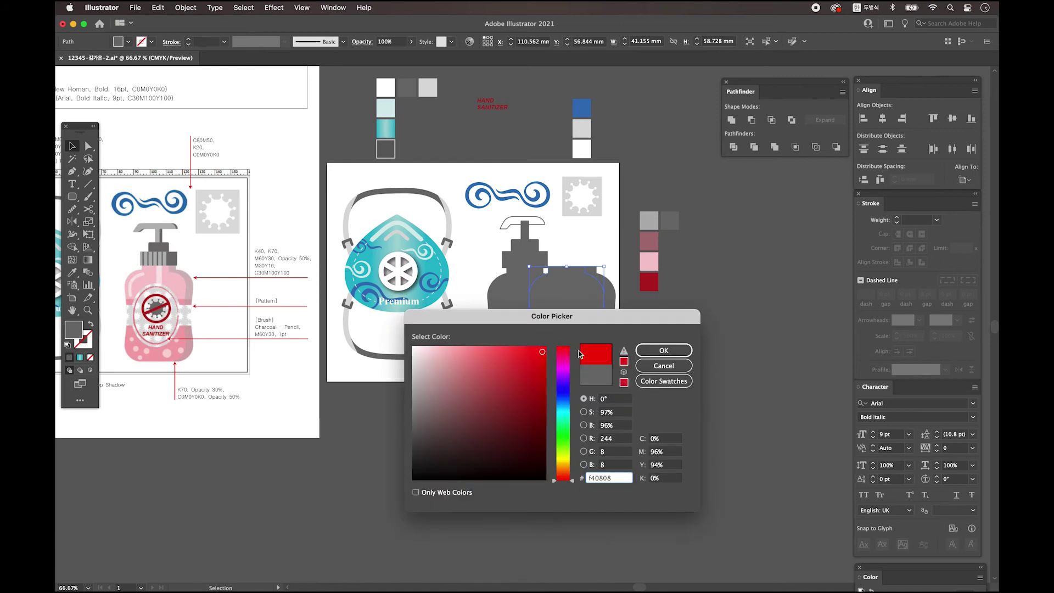
click(664, 351)
click(92, 324)
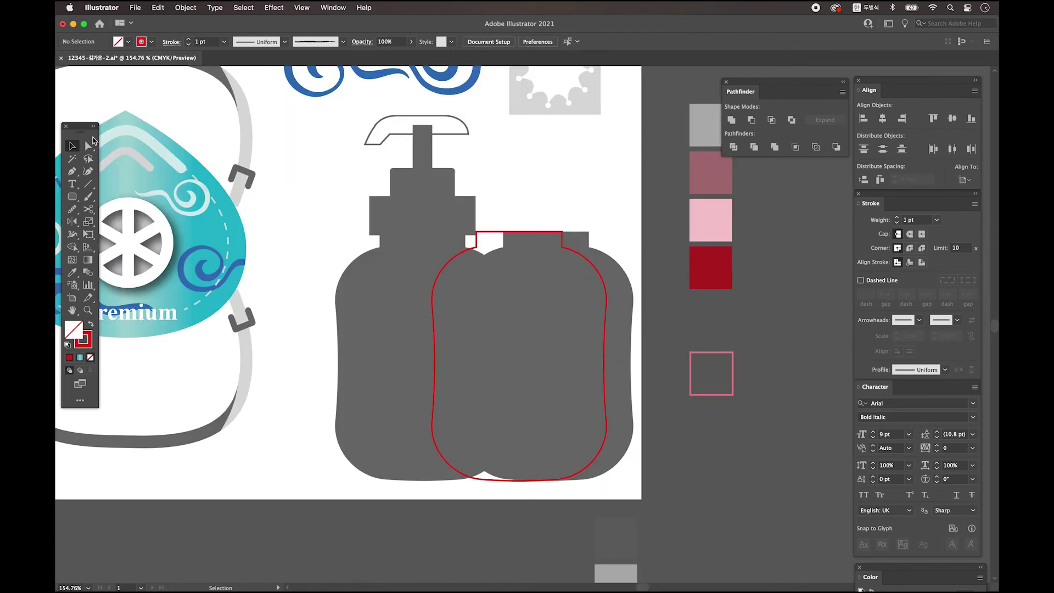
- Extend the red outline's neck upward and offset the outline slightly down over the grey body copy
click(92, 143)
click(477, 234)
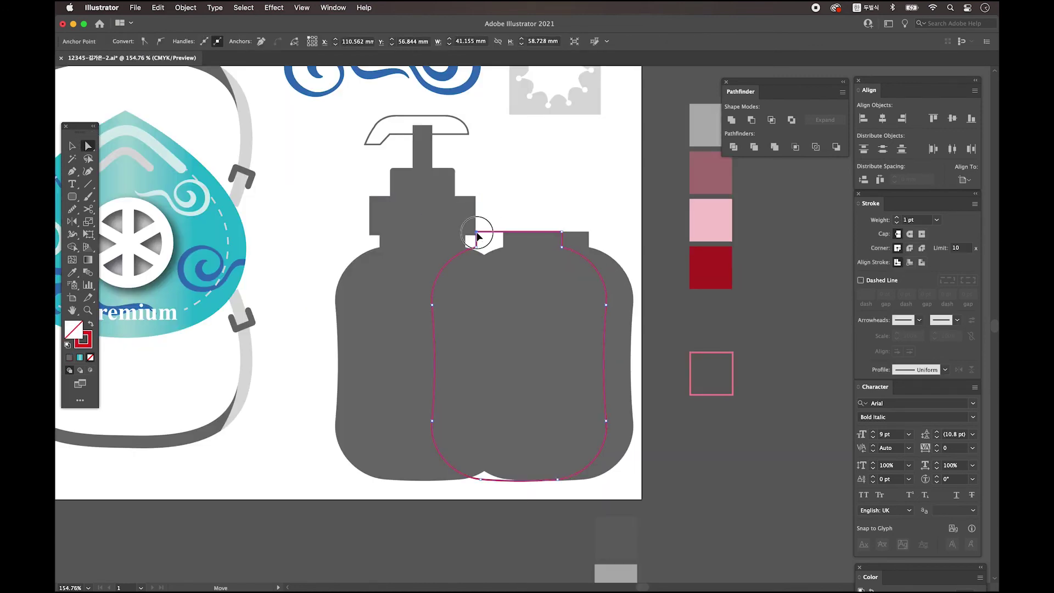
shift+click(562, 232)
drag(562, 235, 560, 196)
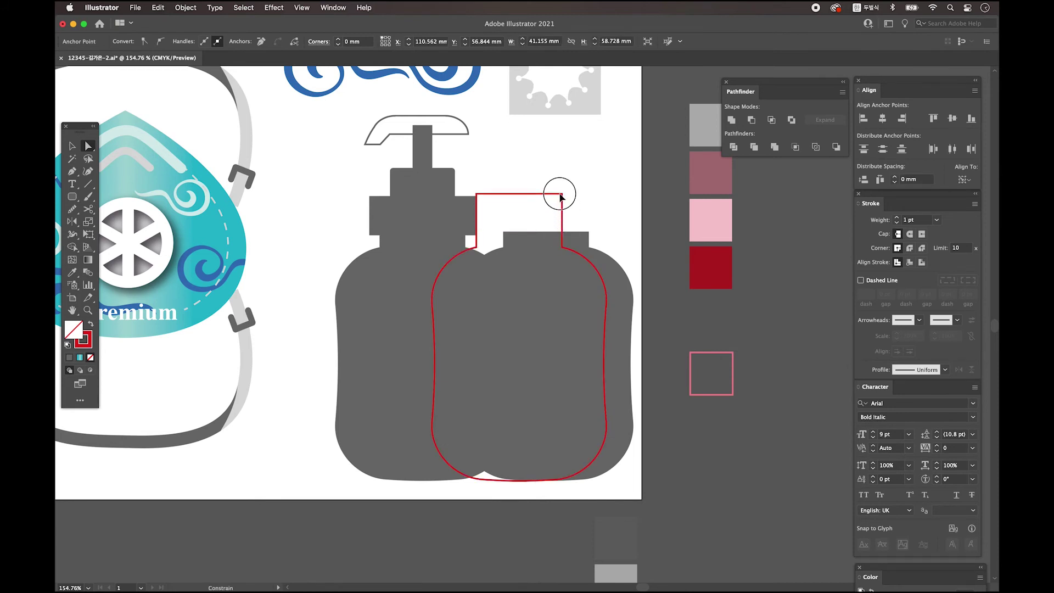
drag(560, 196, 560, 196)
key(v)
drag(603, 365, 609, 382)
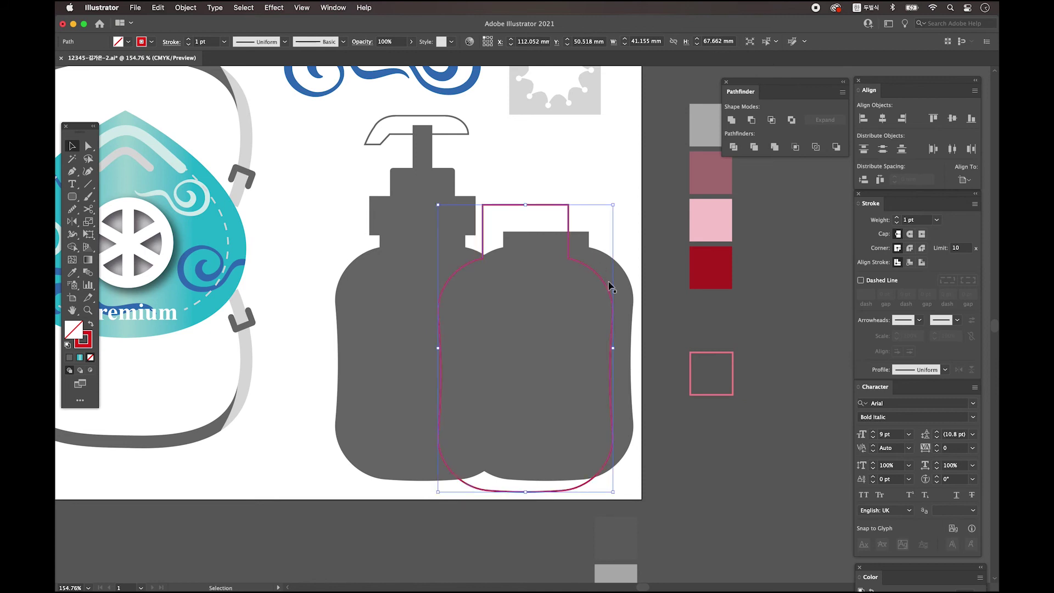
- Select the red outline together with the grey body copy and divide them where they overlap
click(649, 437)
key(super+1)
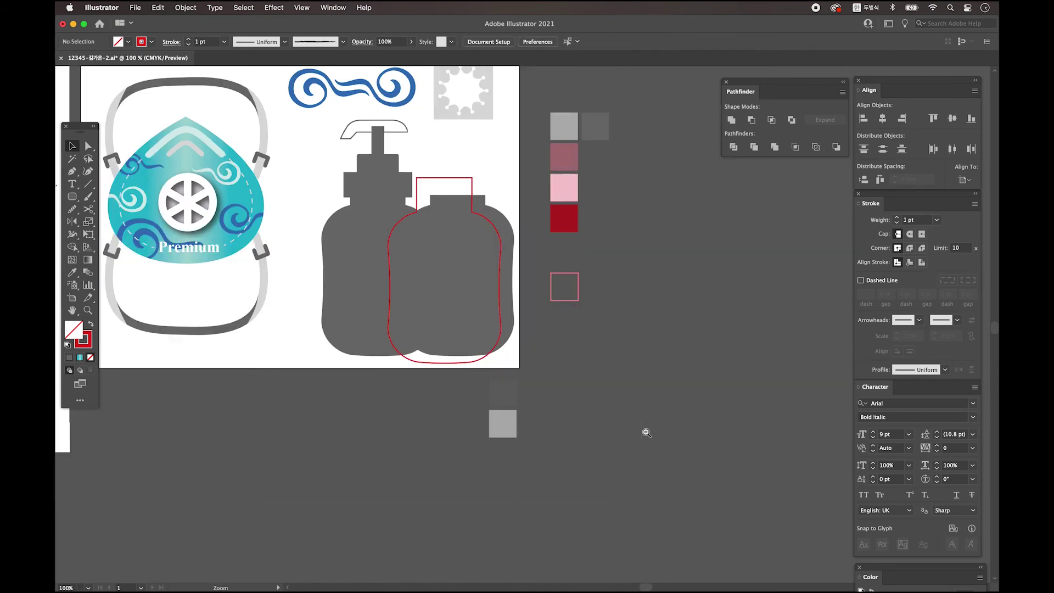
drag(540, 364, 622, 424)
click(558, 313)
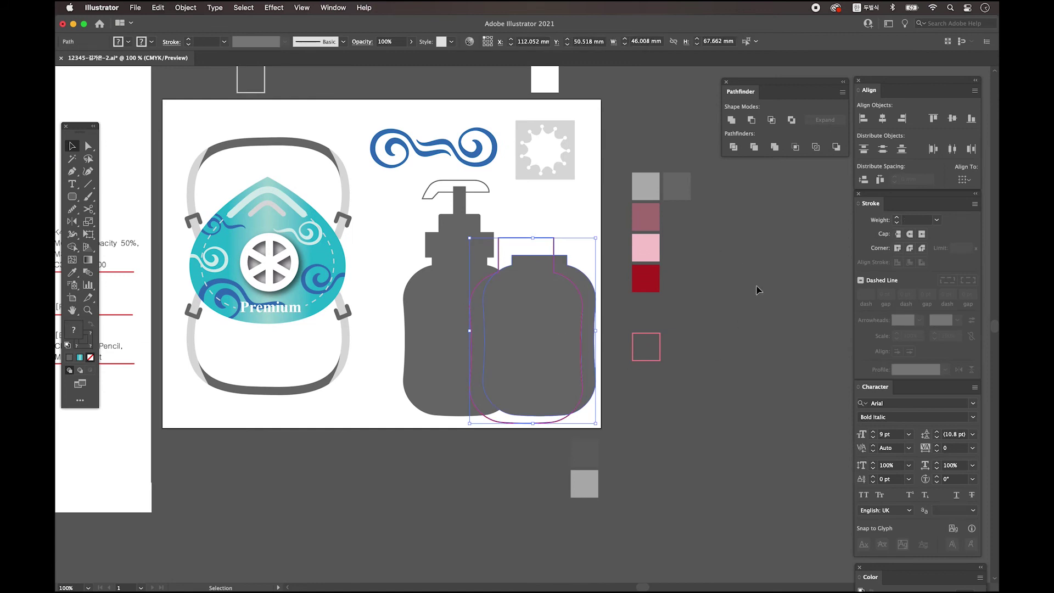
click(733, 147)
- Ungroup the divided pieces and delete all but the curved side strip
right_click(572, 287)
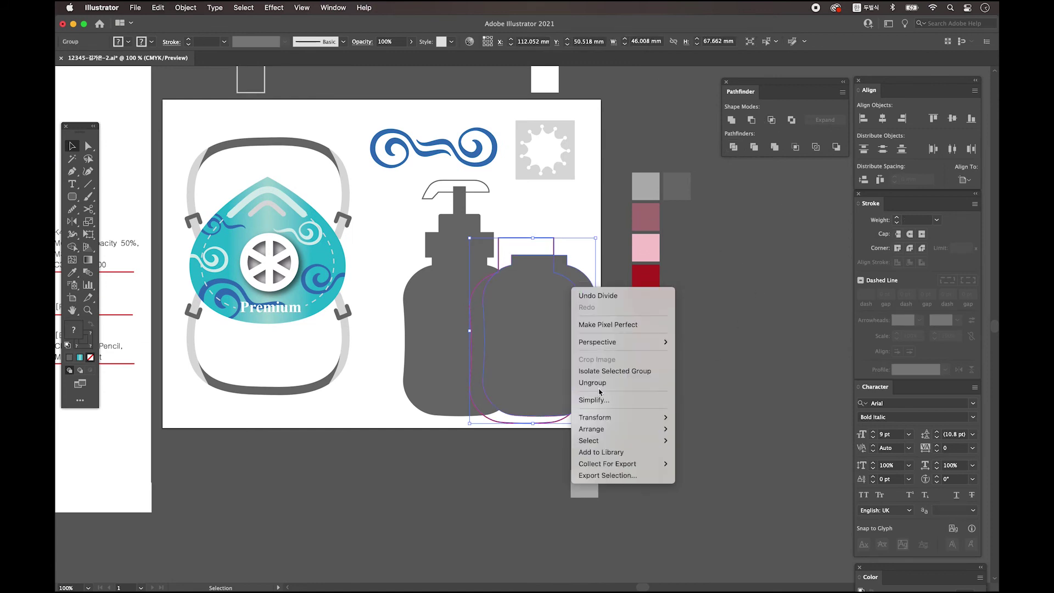
click(602, 294)
click(609, 298)
click(536, 268)
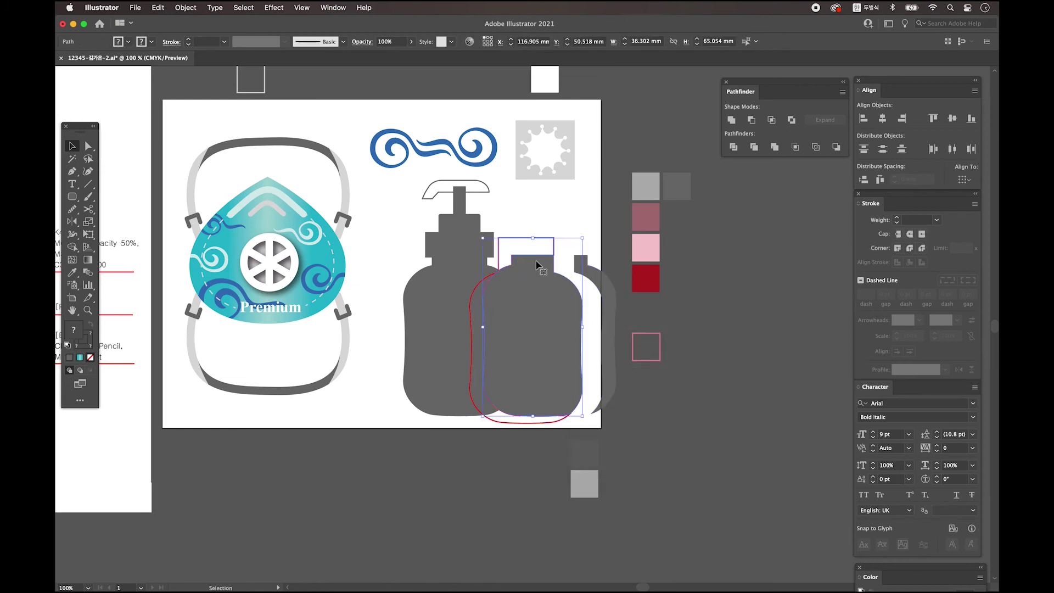
key(super+shift+a)
key(super+minus)
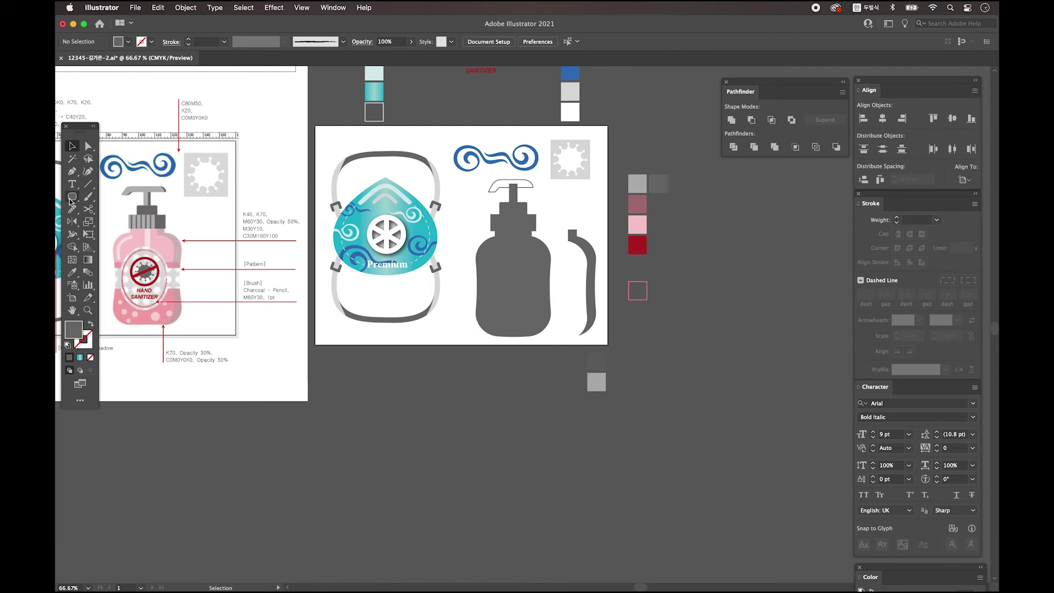
- Draw a rectangle about 56 by 14 mm across the bottle body and give it a sampled red stroke without fill
drag(72, 197, 118, 196)
mouse_move(464, 275)
mouse_down()
mouse_move(506, 300)
mouse_move(565, 300)
mouse_up()
key(i)
click(140, 293)
key(v)
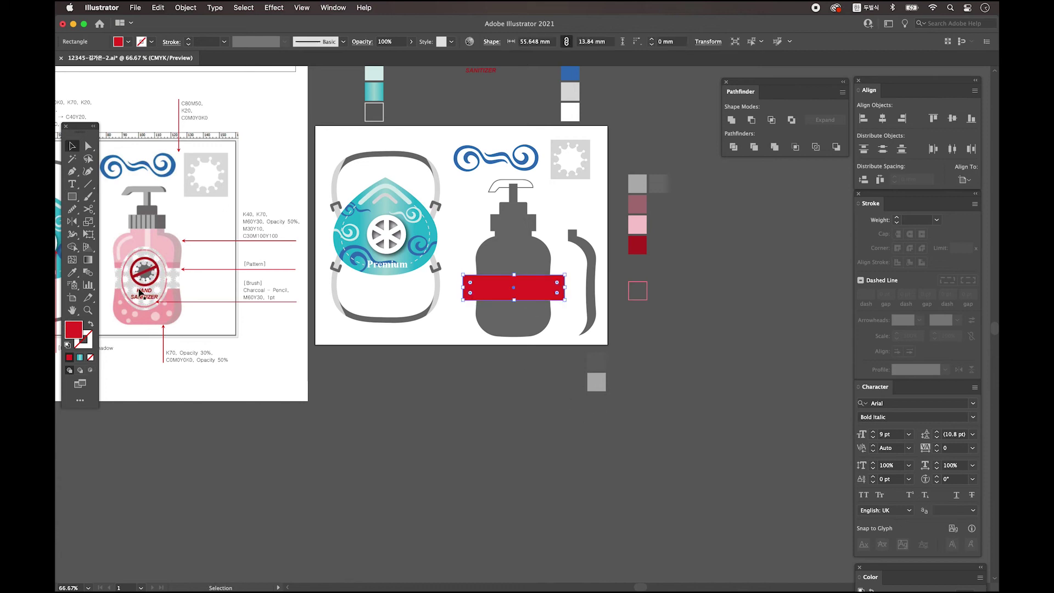
click(91, 325)
click(464, 355)
- Duplicate the bottle body and red rectangle below the artboard, divide the copies and ungroup the pieces
drag(409, 383, 415, 376)
drag(460, 250, 444, 380)
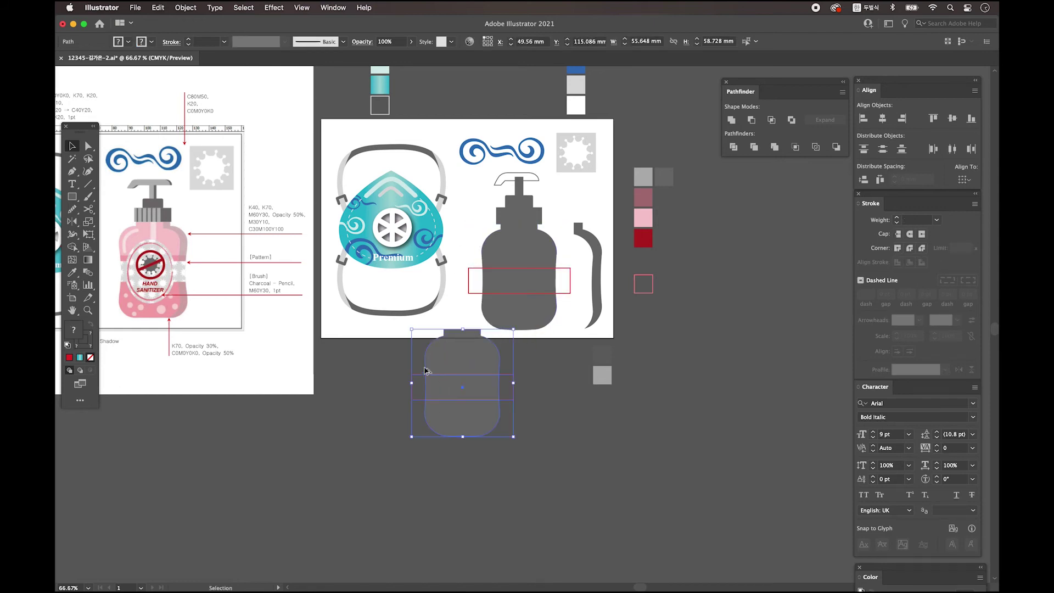
click(733, 147)
right_click(467, 357)
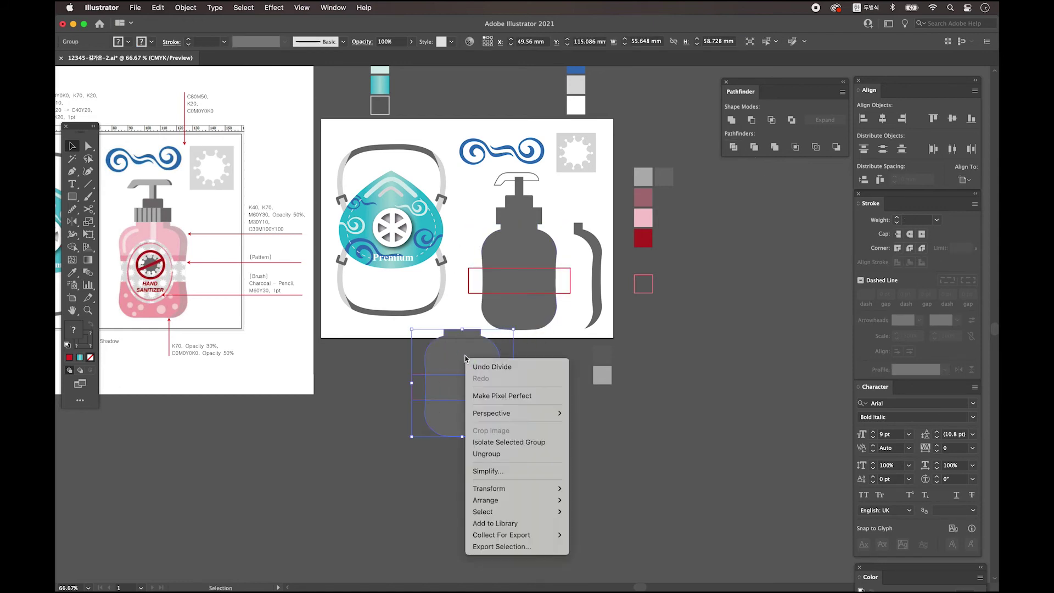
click(508, 454)
click(558, 454)
- Fill the middle band piece with red ef5454, place it across the bottle and delete the outlined rectangle and leftover pieces
drag(460, 386, 546, 352)
double_click(74, 329)
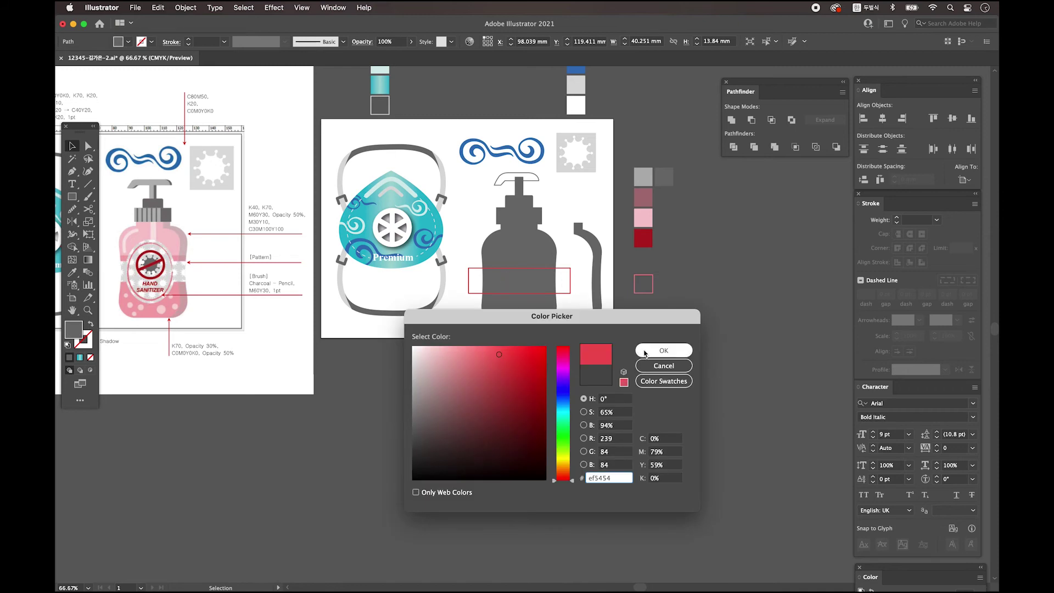
click(648, 351)
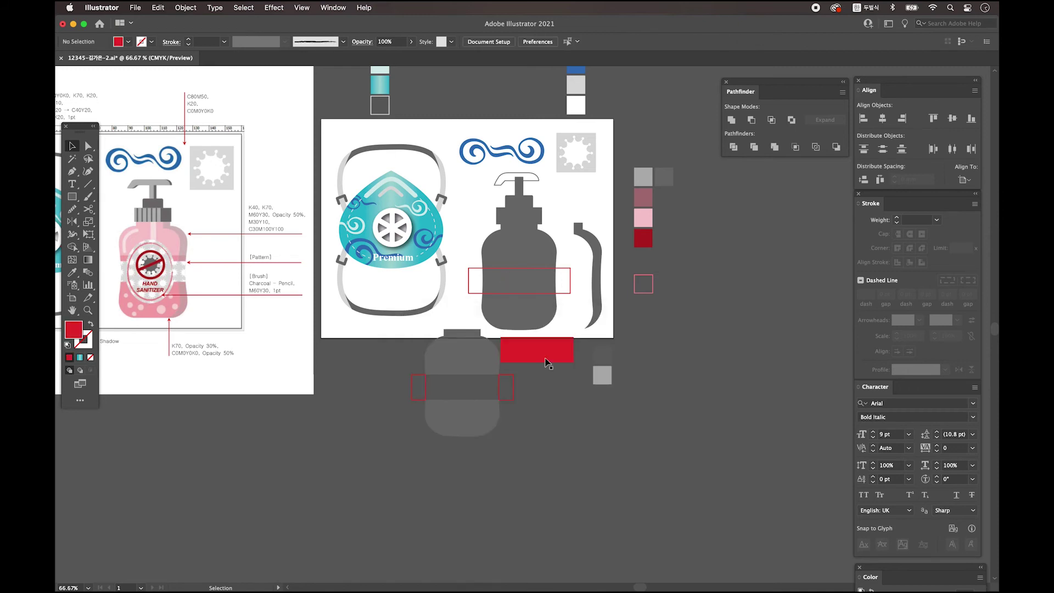
drag(541, 353, 571, 363)
click(570, 364)
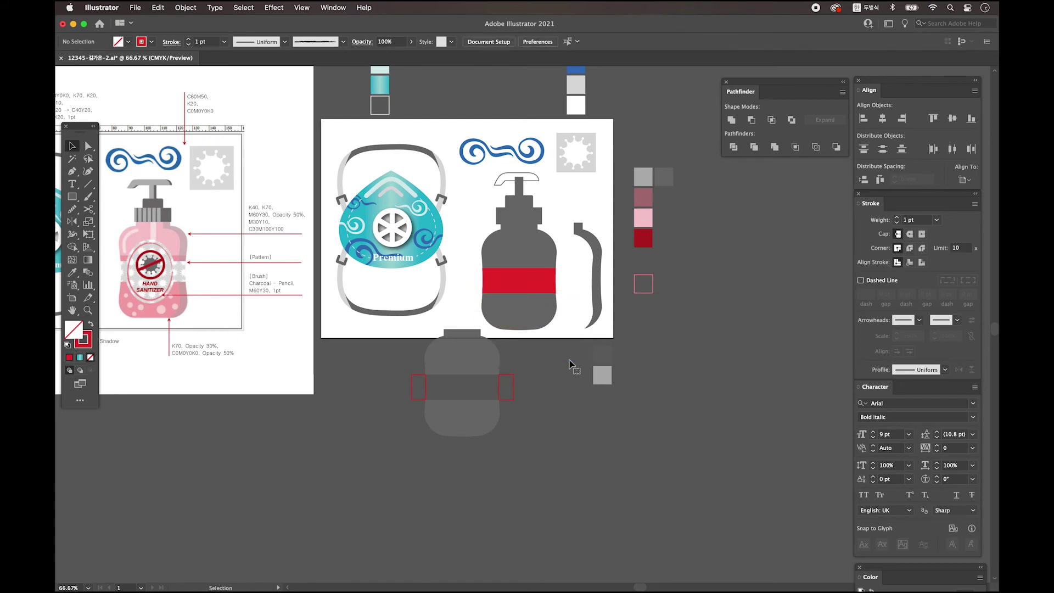
- Draw a horizontal red line about 58 mm long across the bottle just above the red band
click(87, 183)
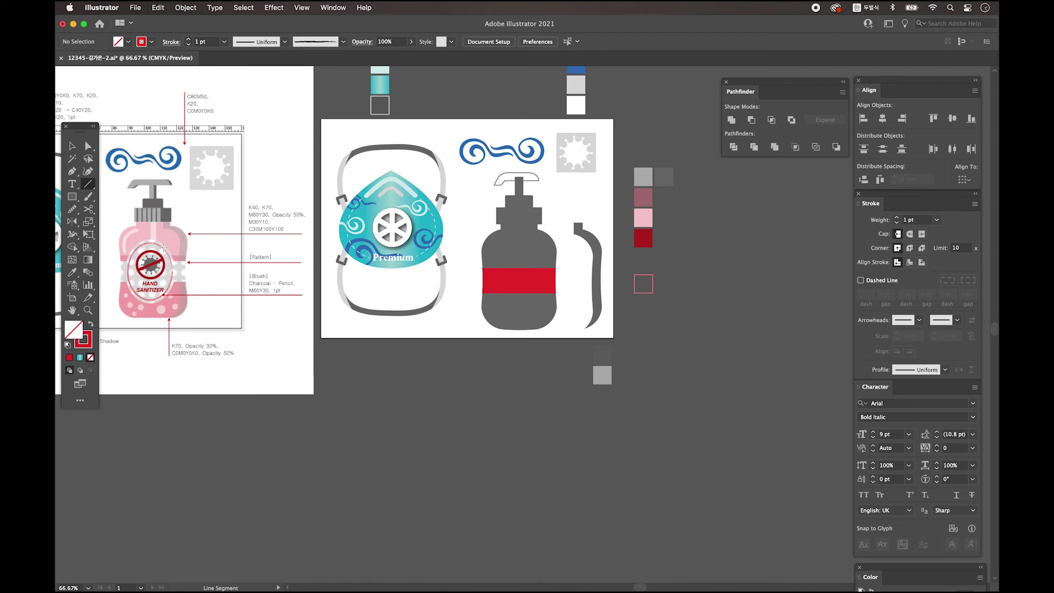
drag(473, 259, 578, 258)
key(v)
- Duplicate the bottle body and the line below the artboard and divide the copied body along the line
shift+click(537, 326)
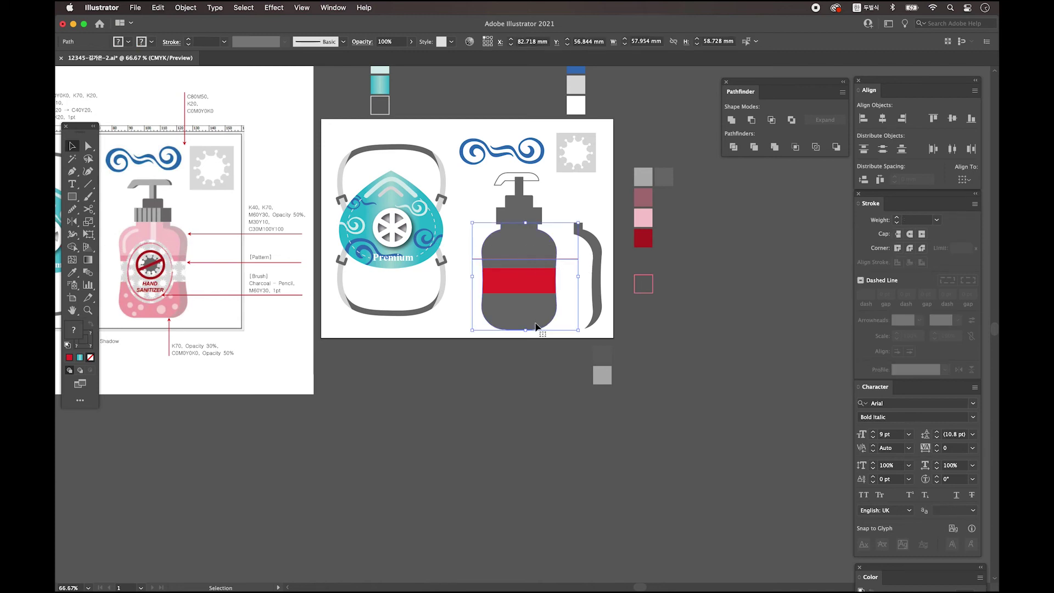
drag(531, 327, 467, 438)
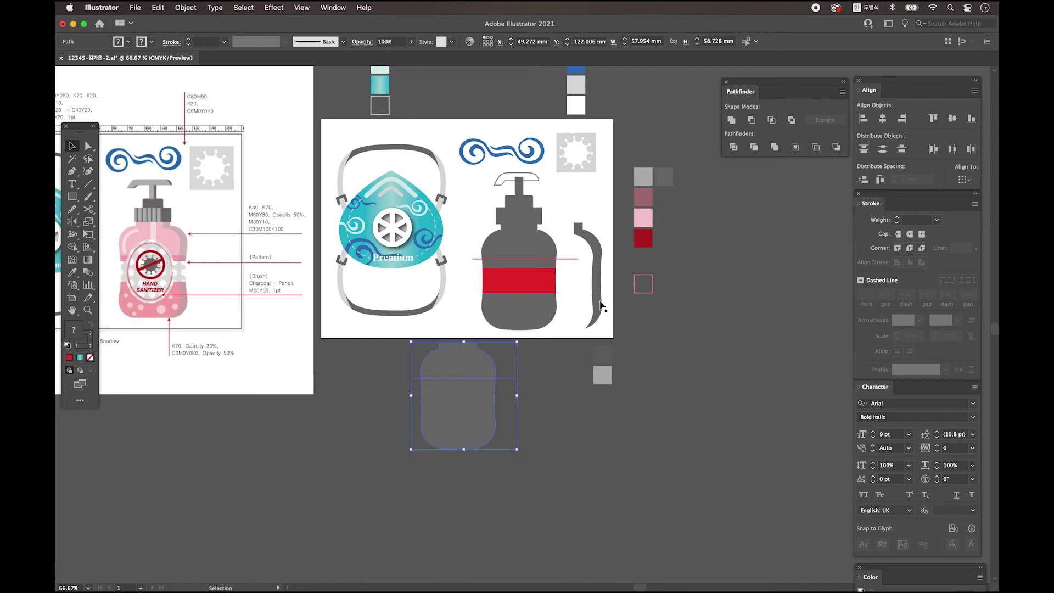
click(735, 150)
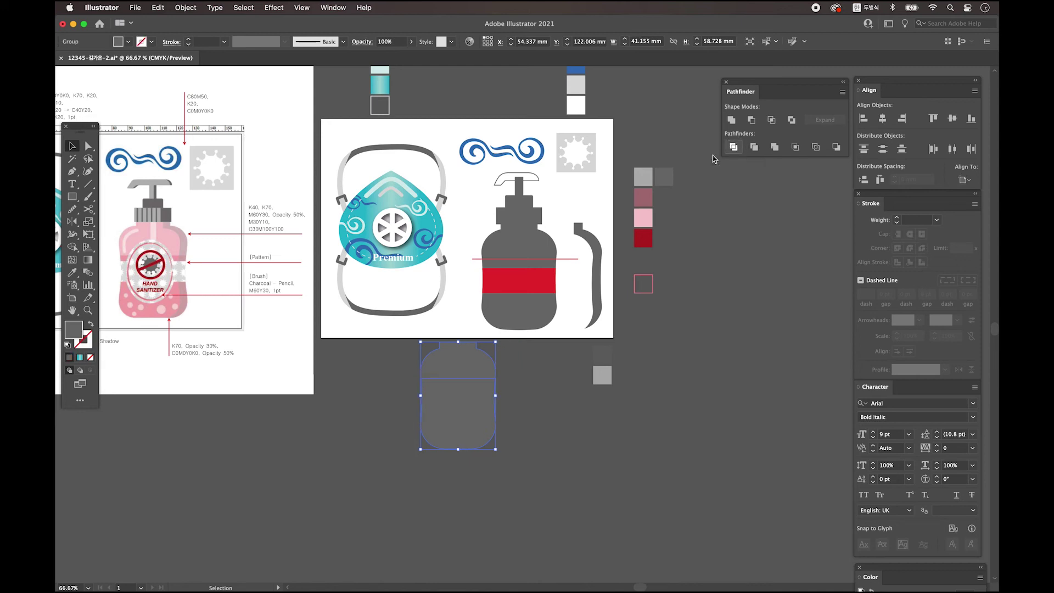
- Ungroup the divided body copy, delete its upper piece and the horizontal red line, keeping only the lower piece
right_click(473, 412)
click(477, 490)
key(Delete)
key(super+z)
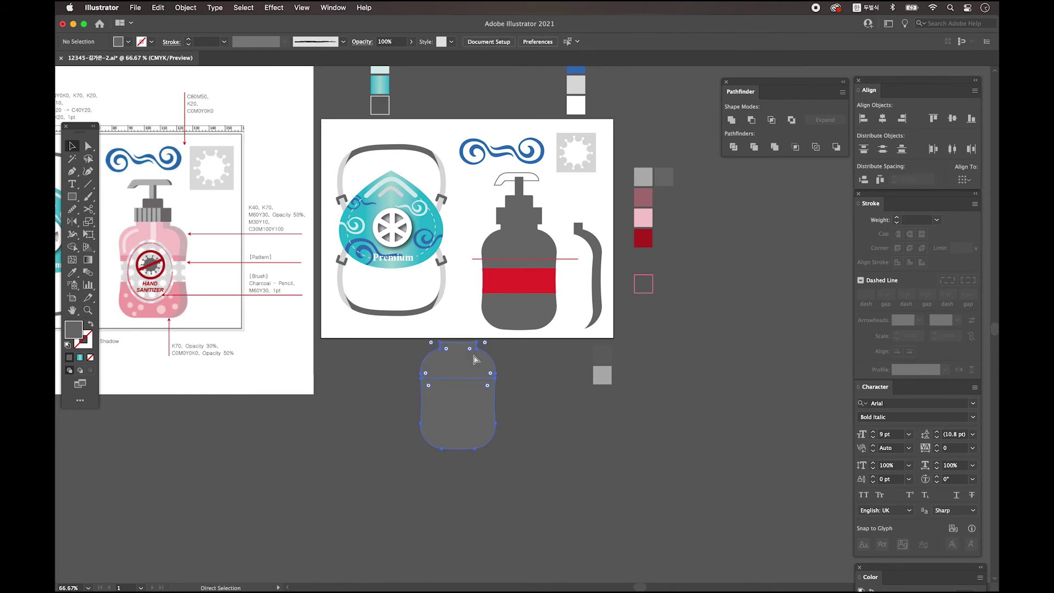
click(498, 382)
click(481, 365)
key(Delete)
drag(478, 418, 461, 352)
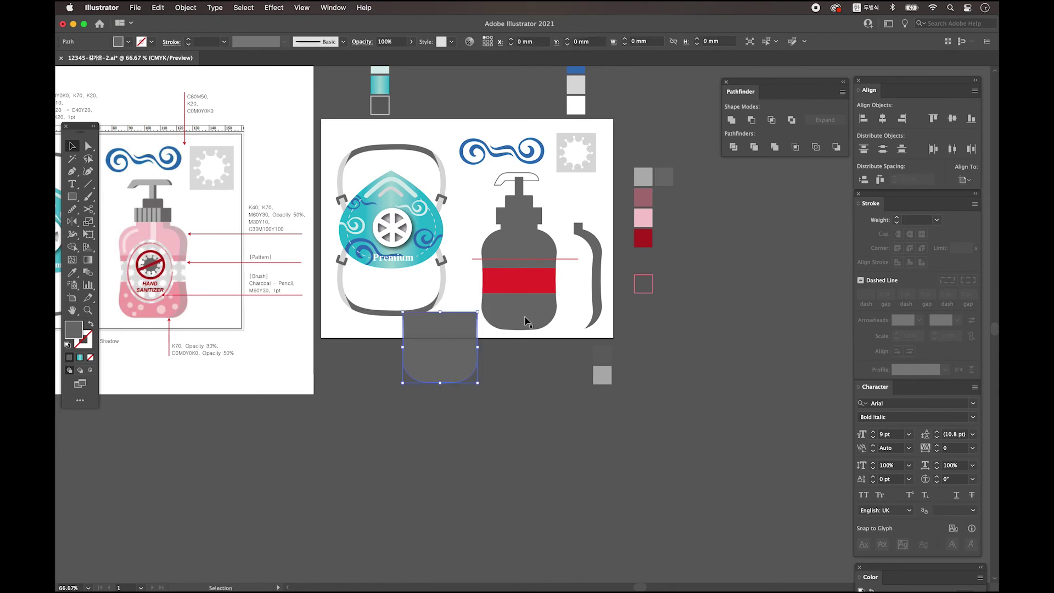
click(574, 258)
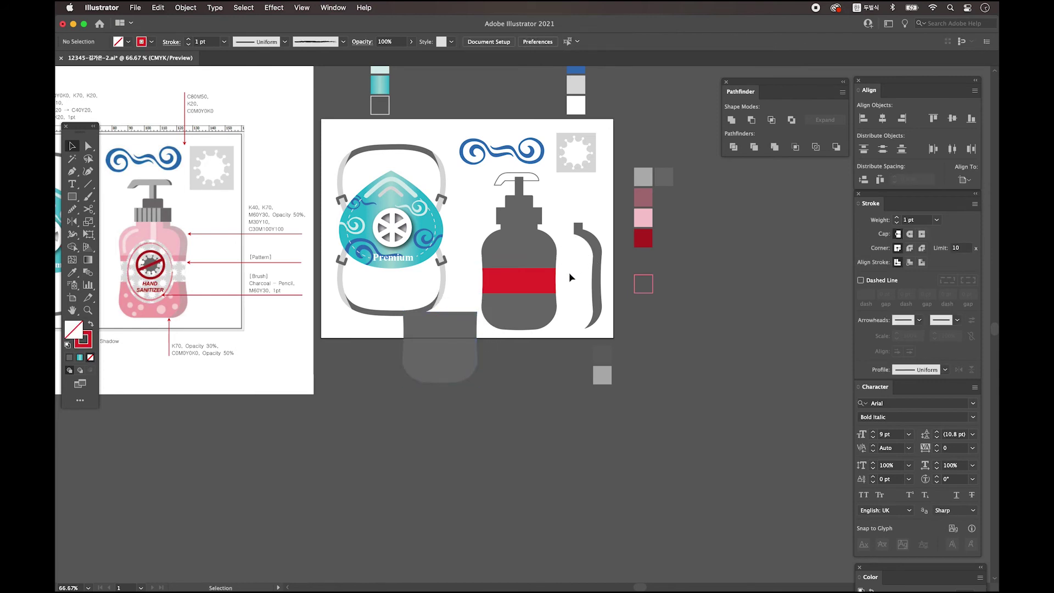
- Fill the bottle body with the light pink M30Y10 swatch and the cut lower piece with the M60Y30 50% opacity swatch
click(555, 316)
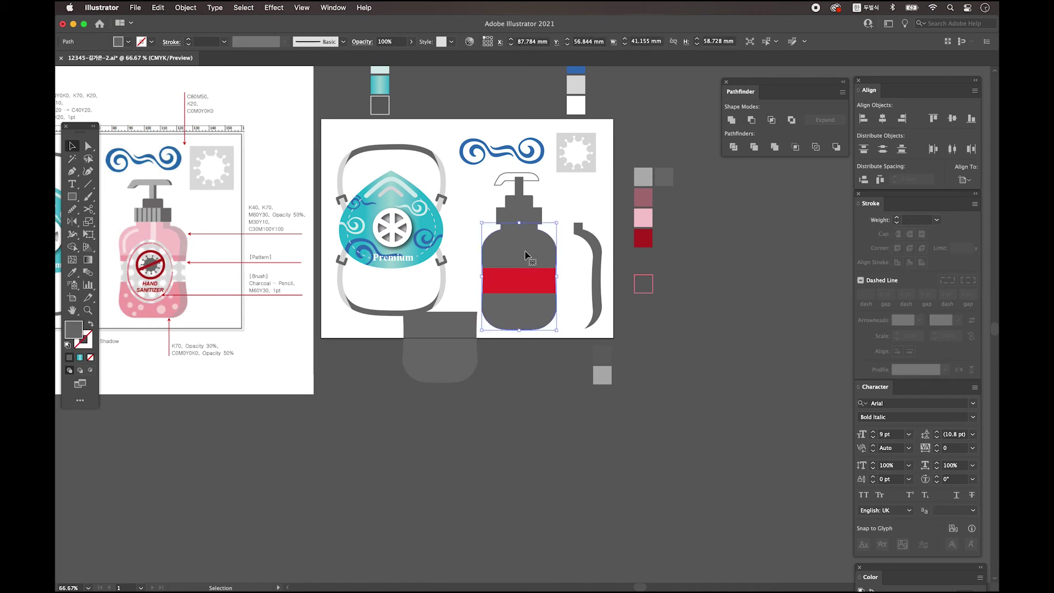
click(73, 273)
click(651, 225)
super+click(459, 345)
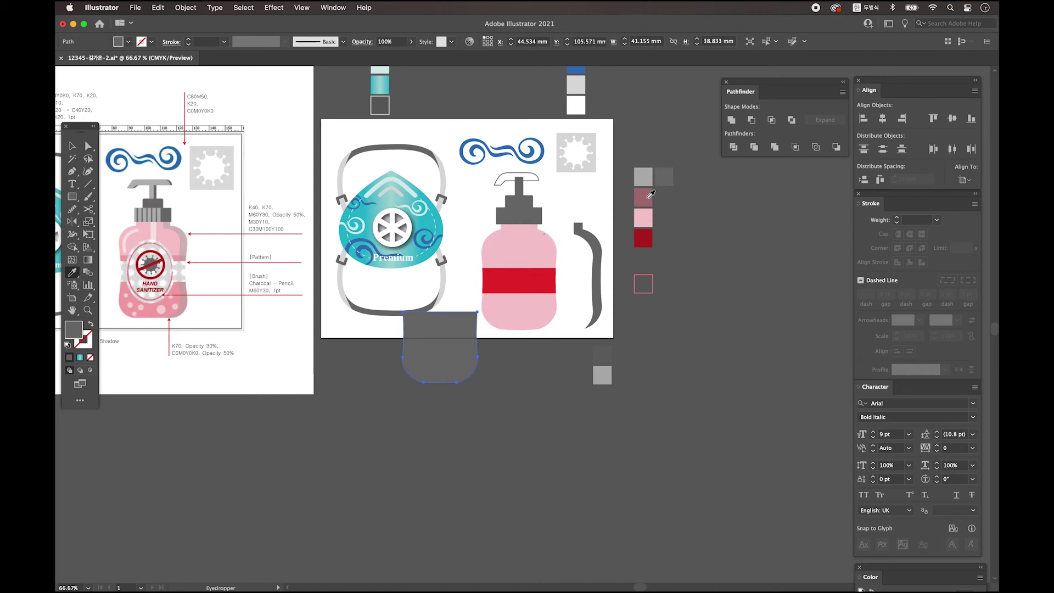
click(643, 197)
- Align the translucent lower piece to the bottle body's right and bottom edges and send it backward behind the red band
click(71, 146)
drag(459, 347, 489, 278)
shift+click(541, 308)
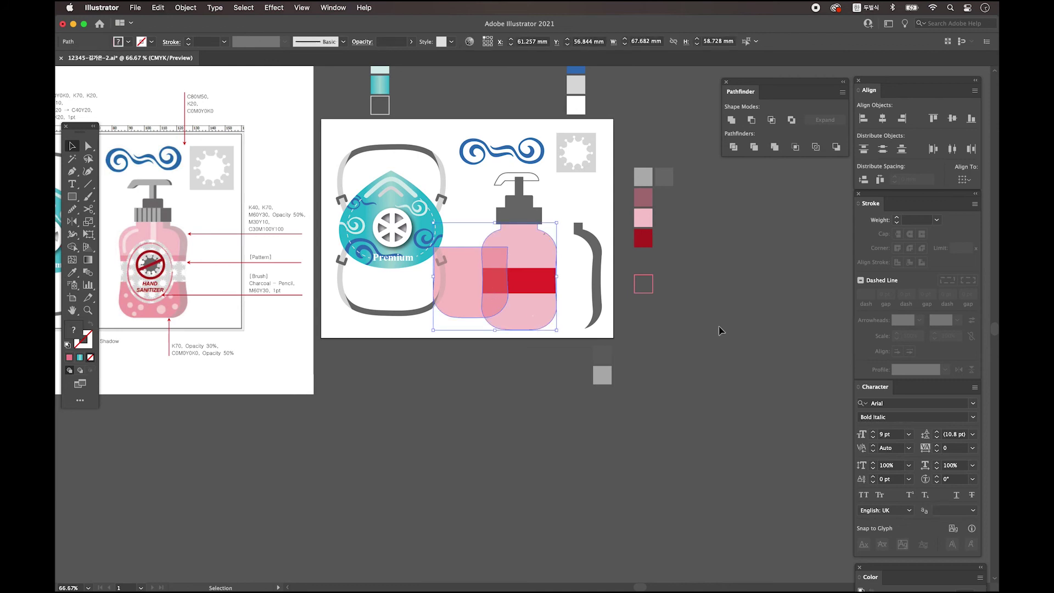
click(901, 118)
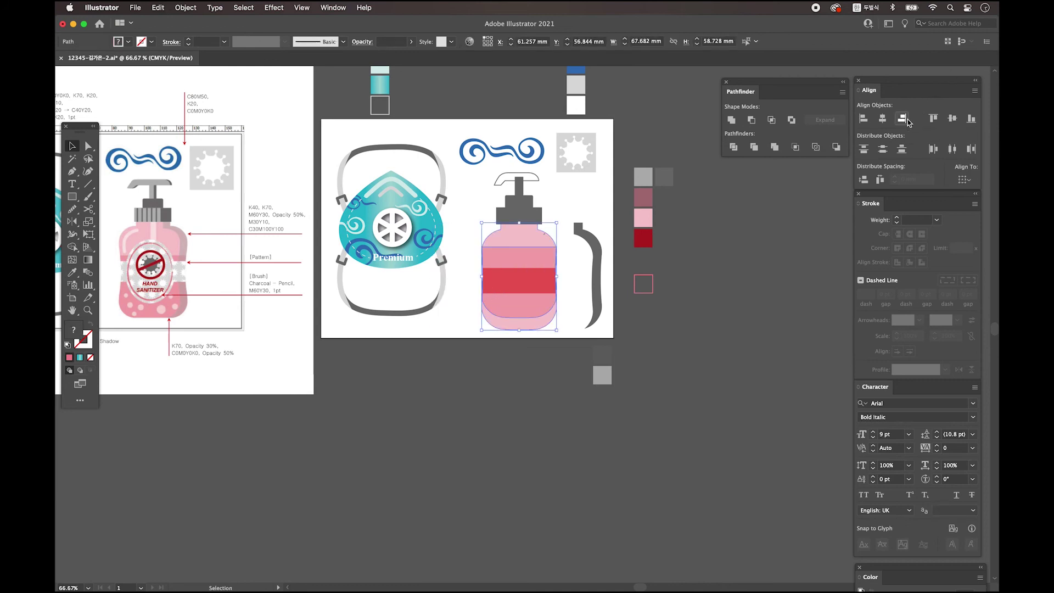
click(971, 118)
click(722, 308)
click(508, 303)
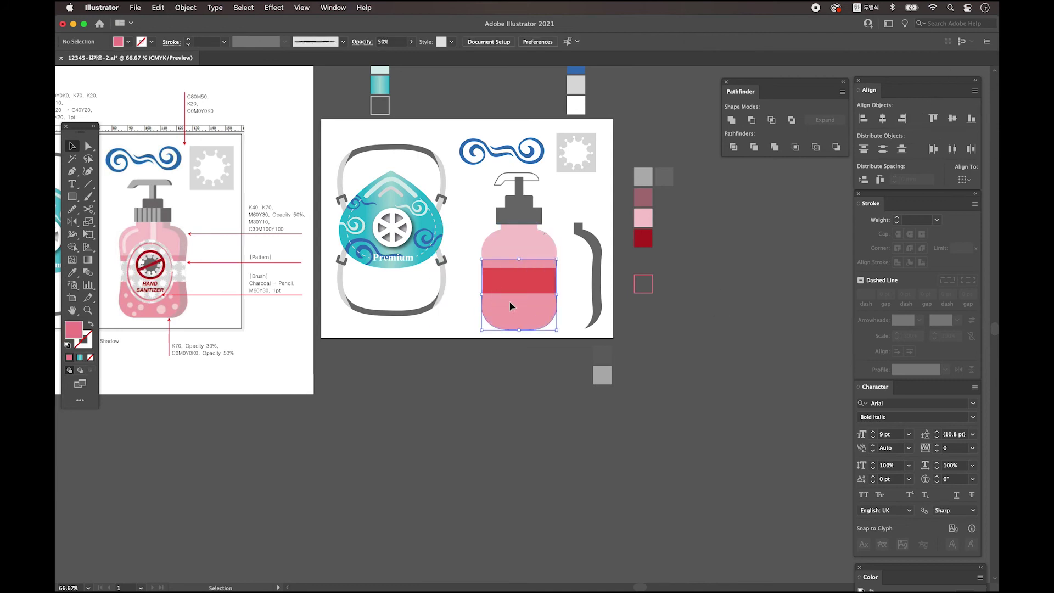
key(super+bracketleft)
- Place the side shading strip along the bottle's right edge, behind the red band and aligned with the body
drag(597, 284, 558, 285)
key(super+bracketleft)
shift+click(527, 296)
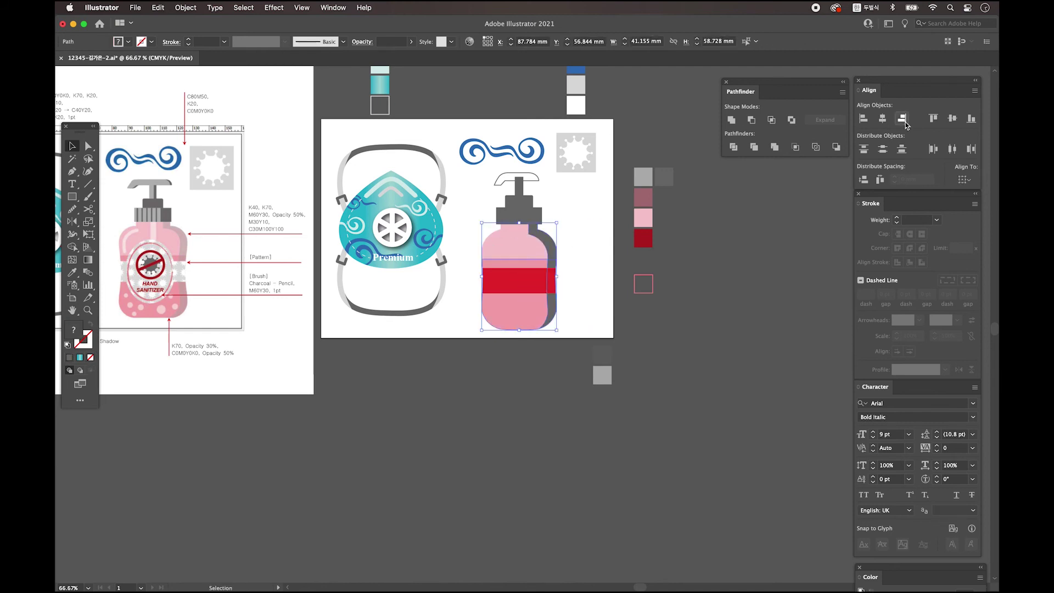
click(741, 253)
- Apply the K70 swatch with 30% opacity to the side shading strip
click(539, 254)
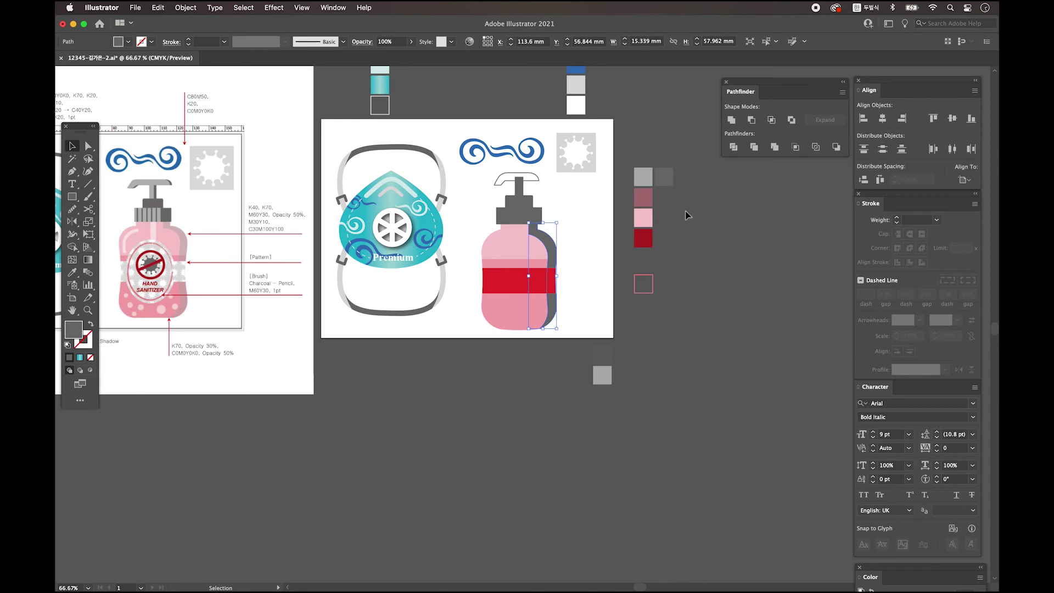
click(72, 273)
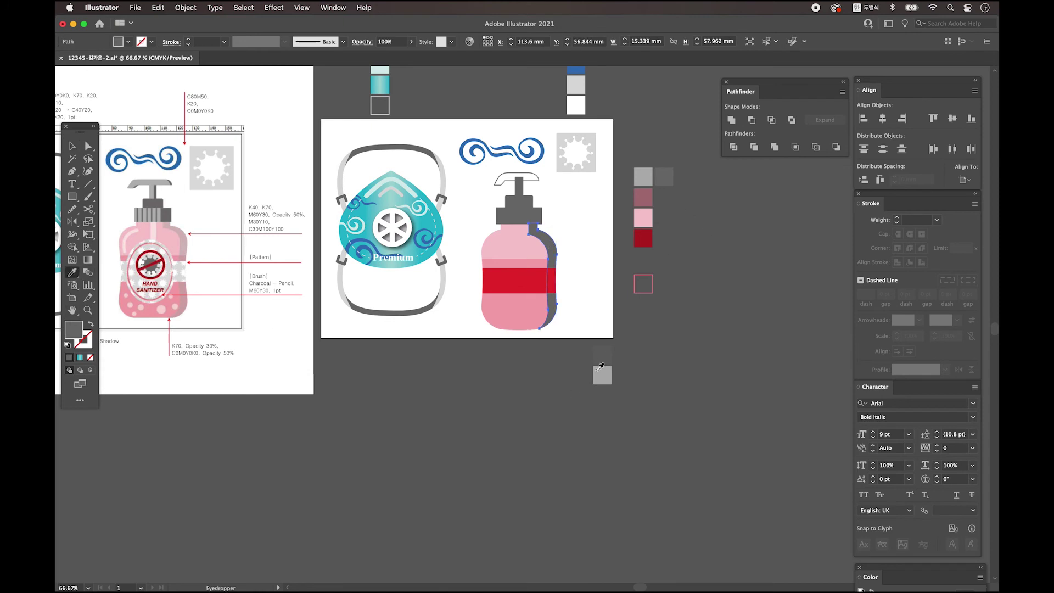
click(600, 367)
key(v)
key(super+1)
key(super+shift+a)
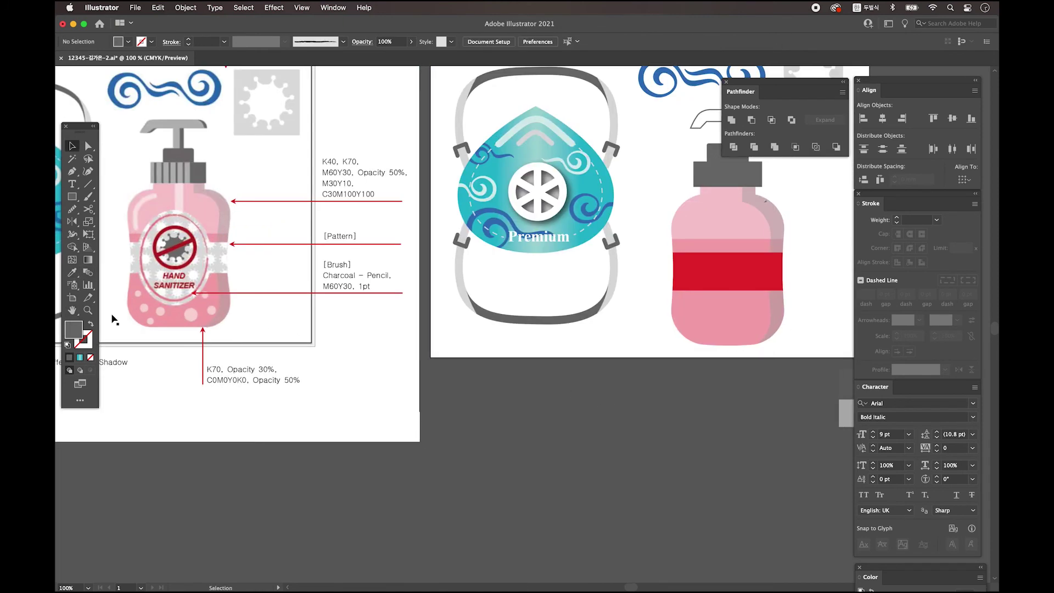
- Draw a small circle in the bottle's lower pink section and apply the white 50% opacity swatch to it
scroll(565, 450, right, 2)
click(804, 423)
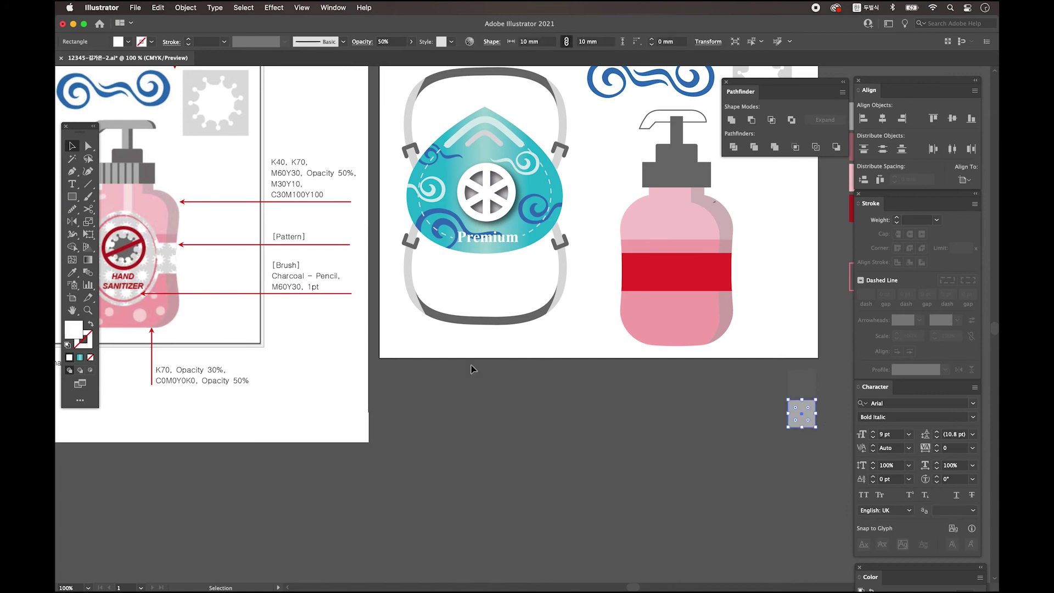
scroll(401, 354, left, 1)
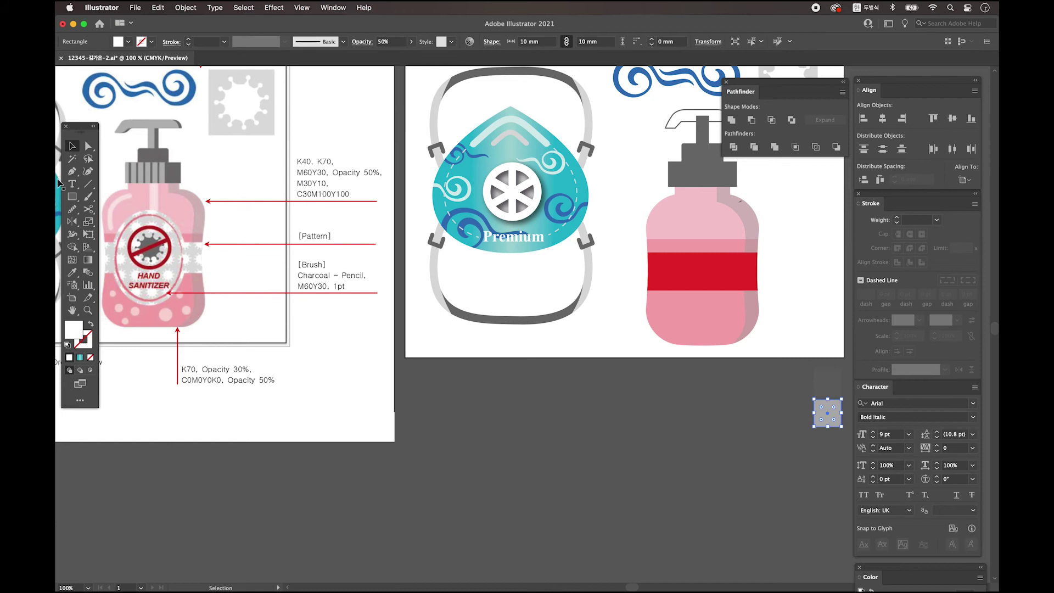
drag(72, 197, 125, 222)
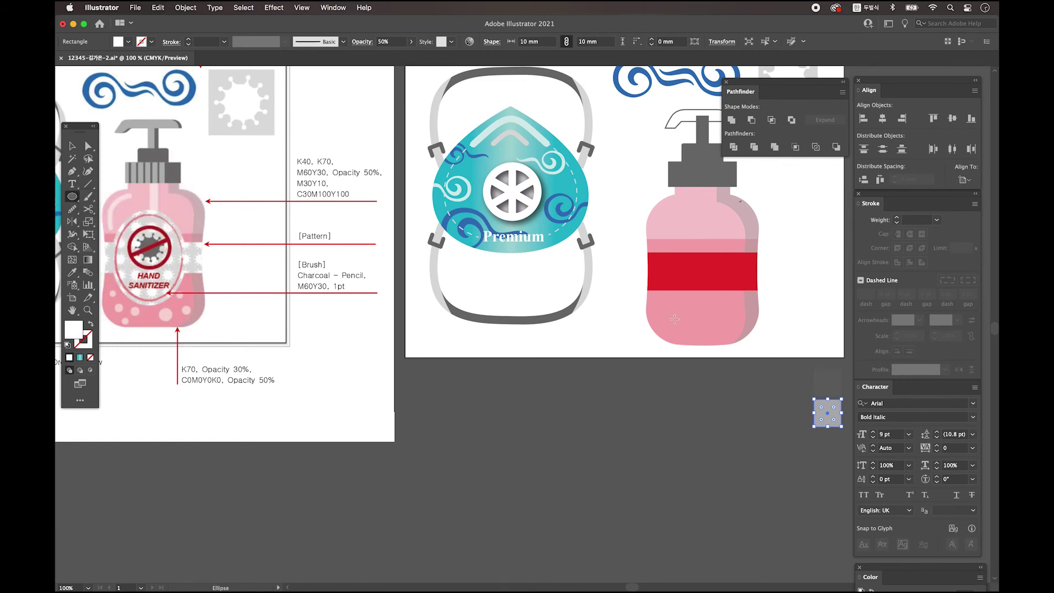
drag(666, 317, 677, 327)
key(v)
drag(714, 444, 649, 435)
key(i)
click(762, 405)
- Scatter duplicates of the bubble circle in varied sizes across the bottle's lower pink section
click(71, 145)
drag(607, 316, 641, 319)
drag(641, 319, 667, 327)
drag(679, 315, 781, 311)
shift+click(707, 323)
shift+click(707, 323)
click(746, 334)
shift+click(746, 333)
shift+click(722, 334)
shift+click(712, 317)
shift+click(779, 312)
key(super+shift+a)
drag(787, 333, 787, 329)
drag(722, 331, 740, 334)
click(744, 396)
drag(744, 396, 639, 438)
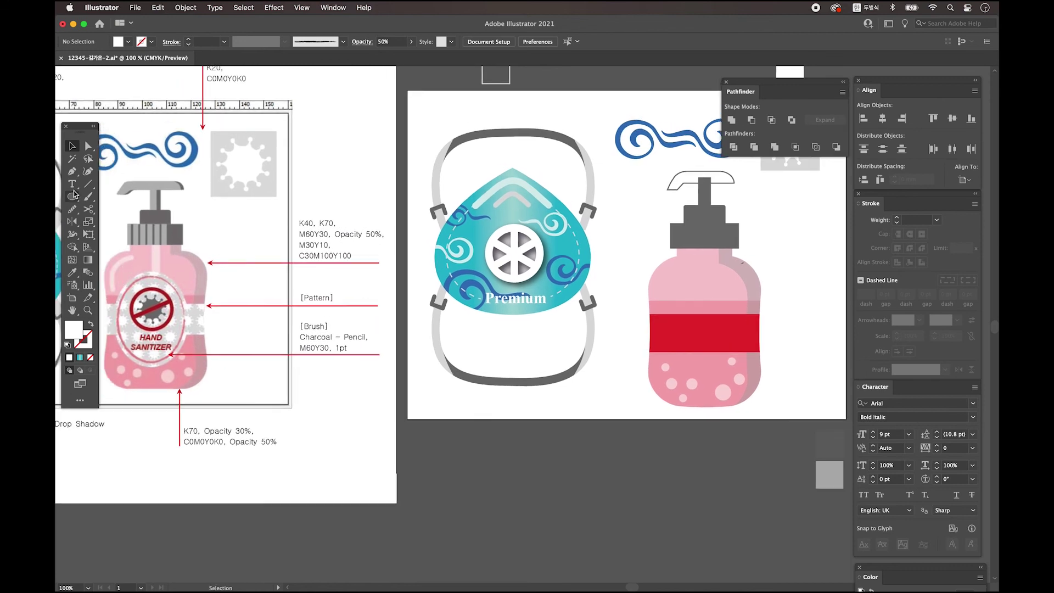
- Draw a curved highlight path with the Pen tool, about 8 by 12 mm, along the bottle's upper-left shoulder
click(72, 171)
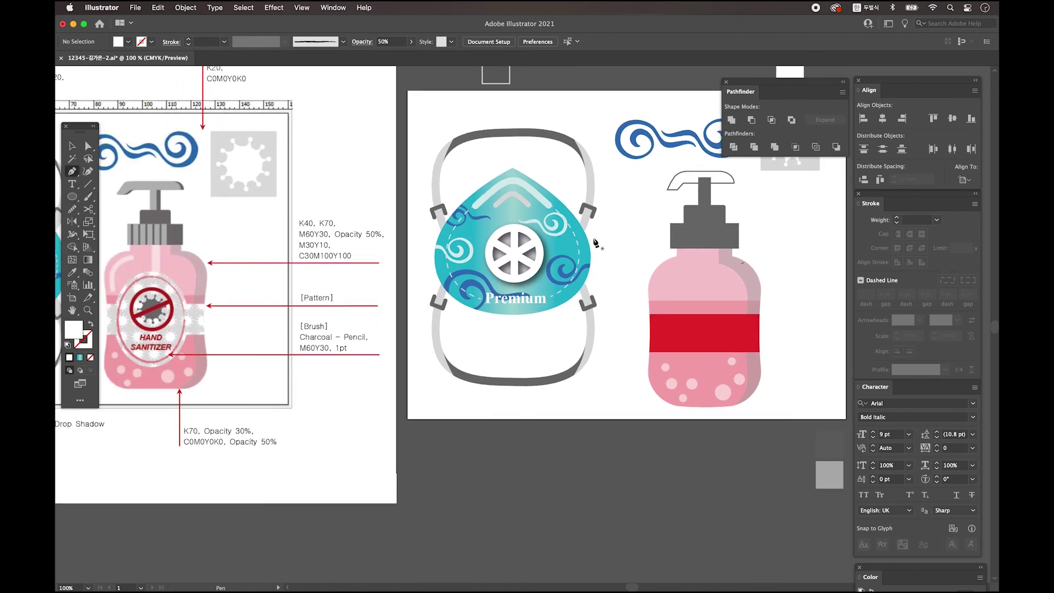
click(682, 265)
drag(662, 279, 666, 298)
key(v)
click(678, 283)
click(676, 280)
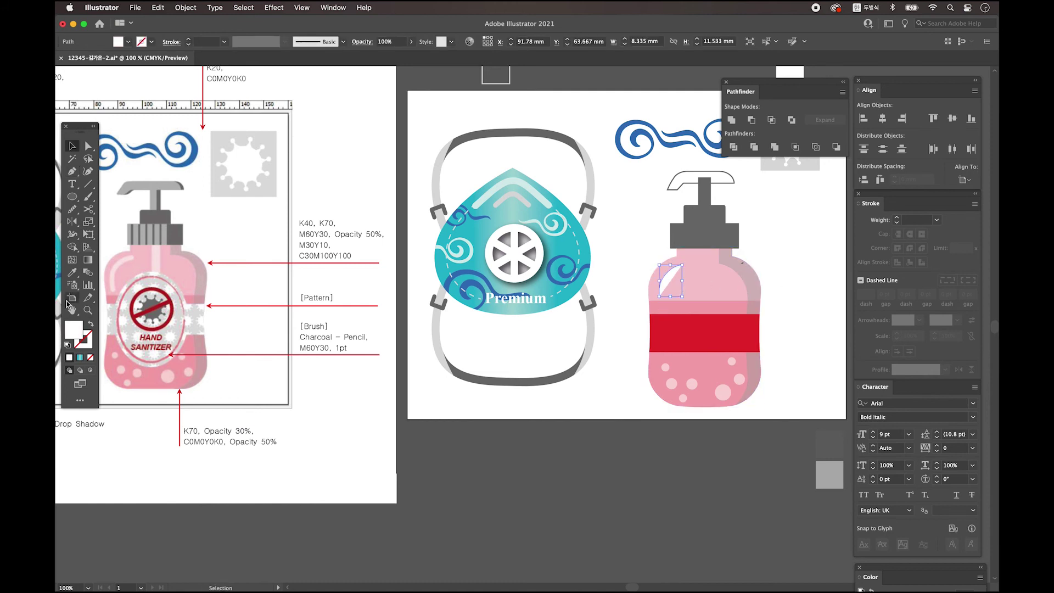
- Swap the shoulder highlight's fill for a white 6 pt stroke with round caps
click(91, 326)
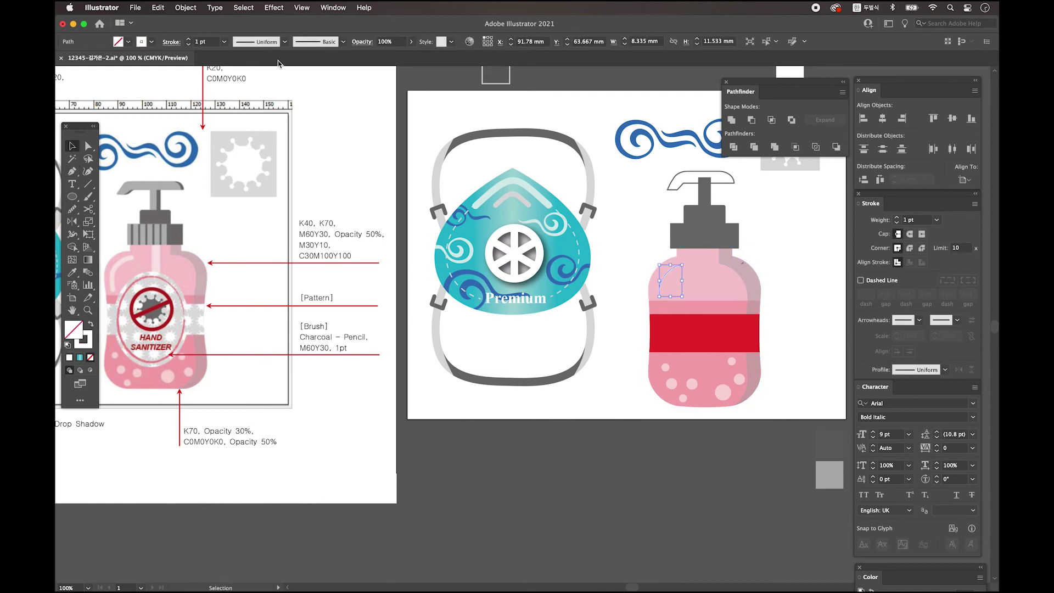
click(190, 39)
click(190, 39)
click(914, 233)
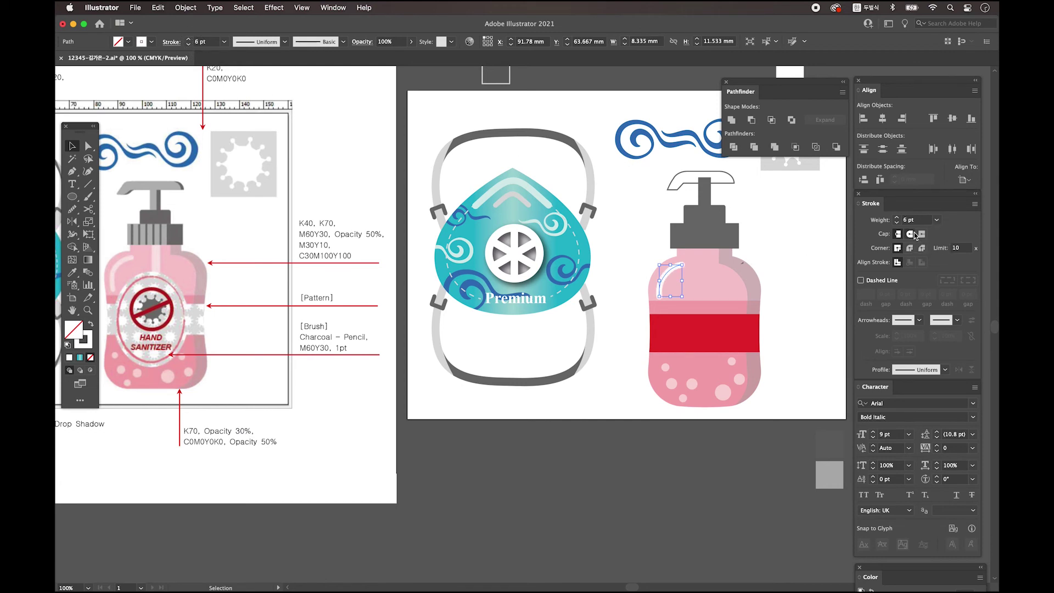
click(777, 271)
- Expand the shoulder highlight into a filled shape and apply the white 50% opacity swatch
click(662, 287)
click(179, 9)
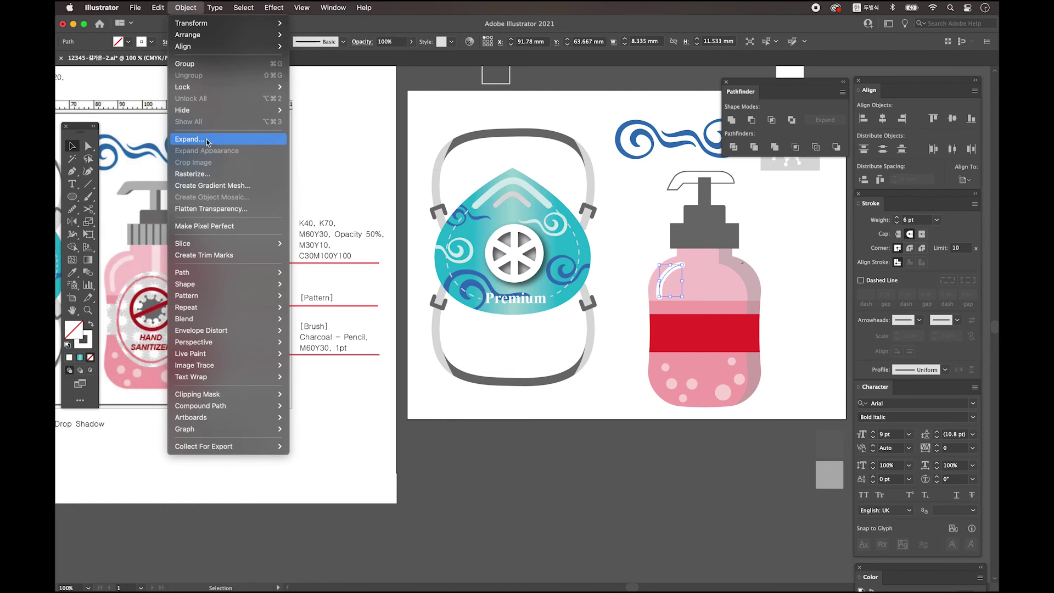
click(187, 139)
click(476, 384)
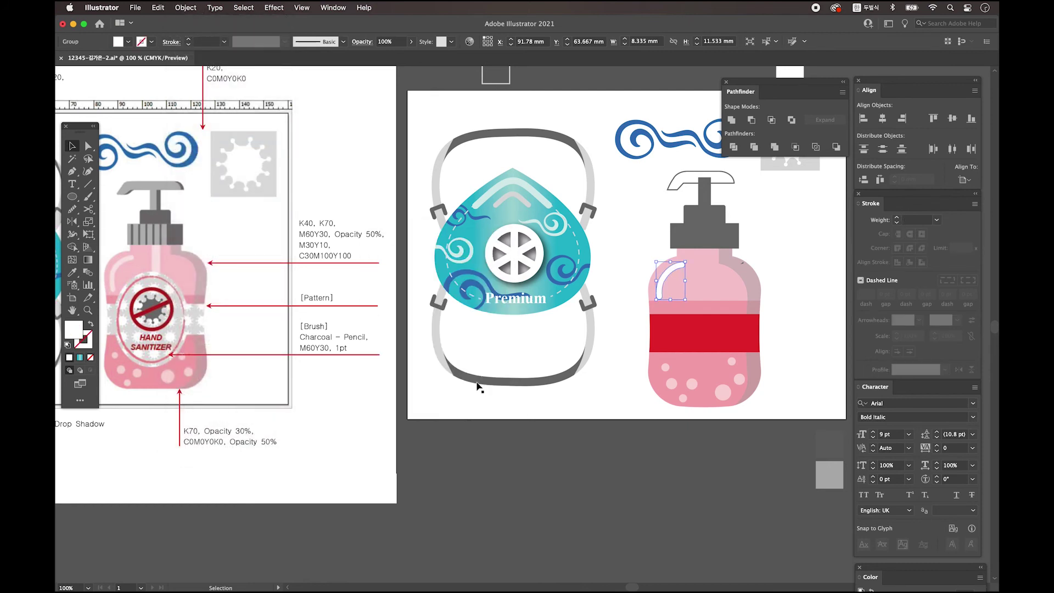
click(71, 272)
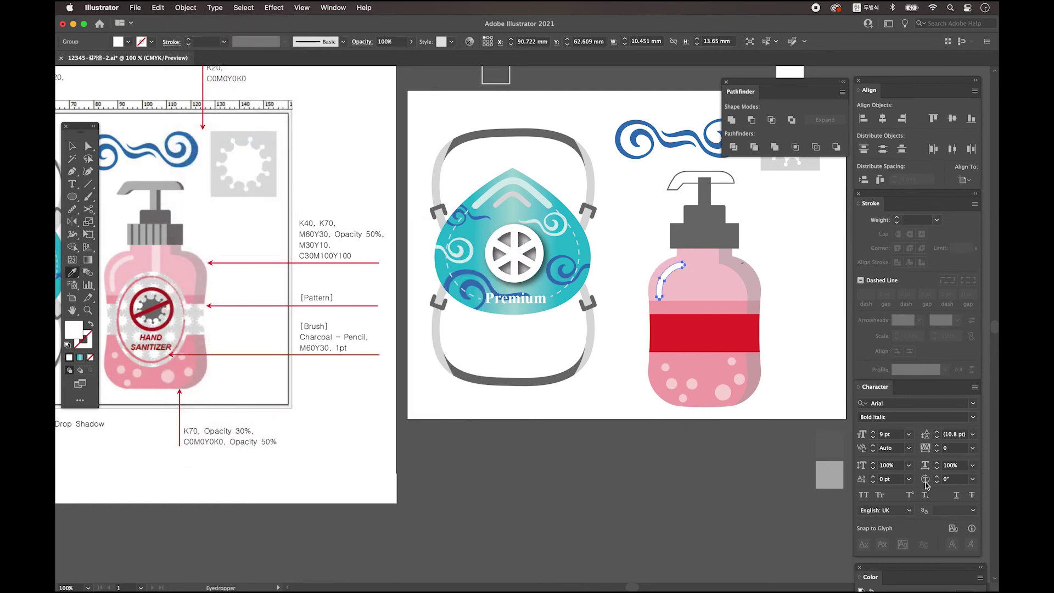
click(832, 470)
click(72, 143)
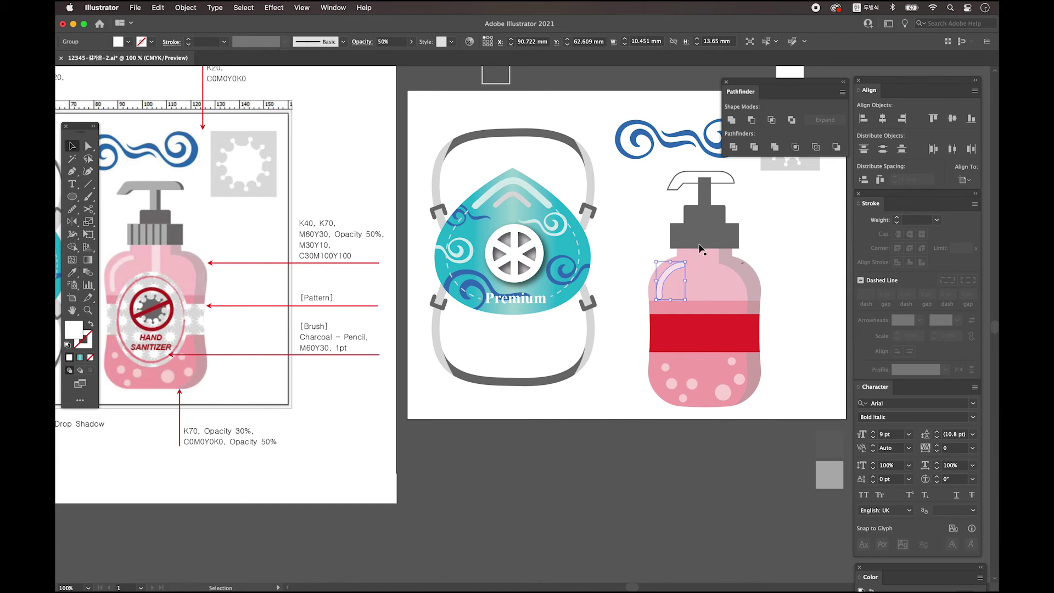
- Draw a vertical highlight rectangle about 4 by 17 mm below the bottle's neck and apply the white 50% opacity swatch
drag(72, 196, 129, 191)
drag(700, 248, 708, 295)
key(i)
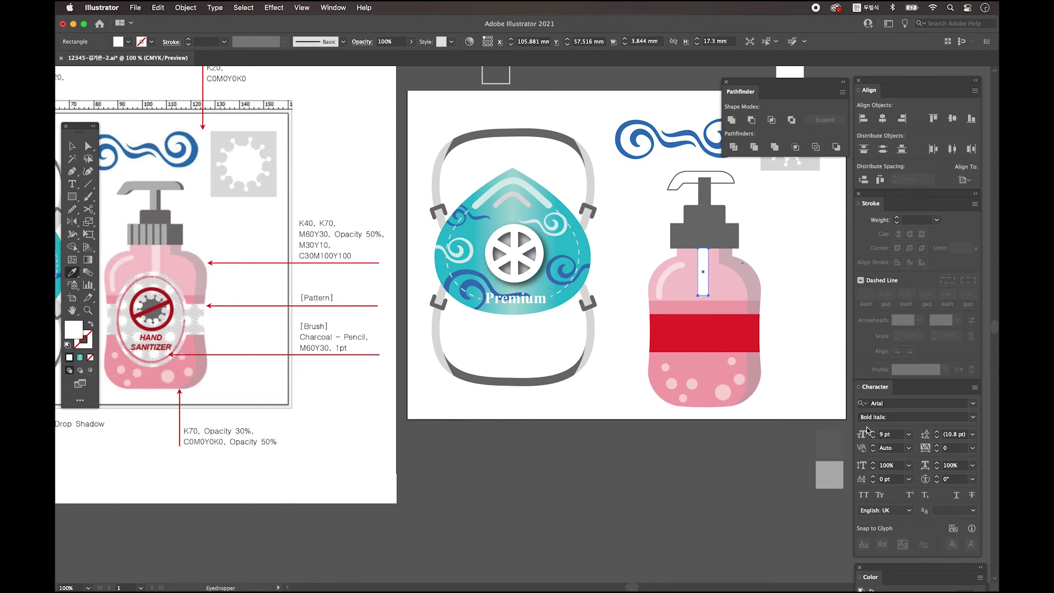
click(659, 291)
click(837, 470)
key(v)
key(super+shift+a)
- Draw a dark grey label ellipse over the bottle's red band and enlarge it to about 29 by 36 mm
drag(749, 258, 740, 254)
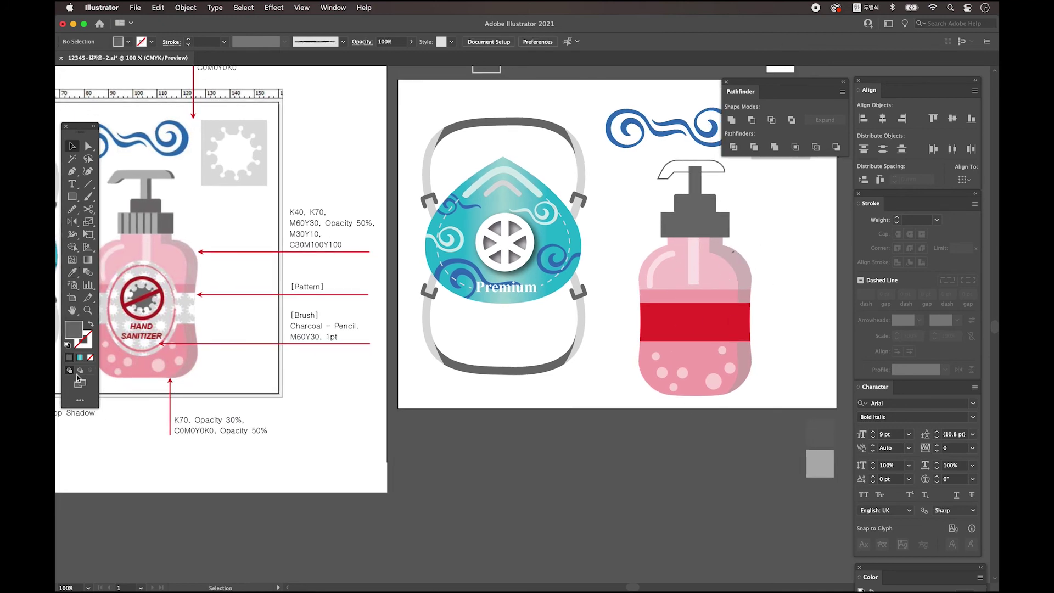
drag(72, 197, 115, 223)
drag(666, 269, 724, 363)
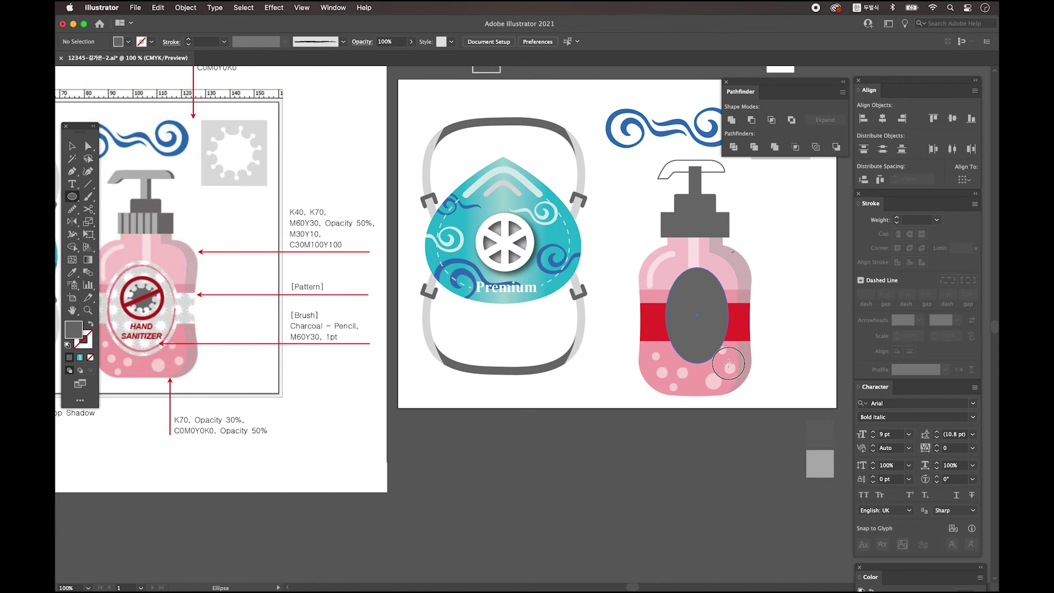
key(v)
scroll(626, 339, left, 2)
drag(688, 314, 675, 315)
drag(713, 267, 713, 263)
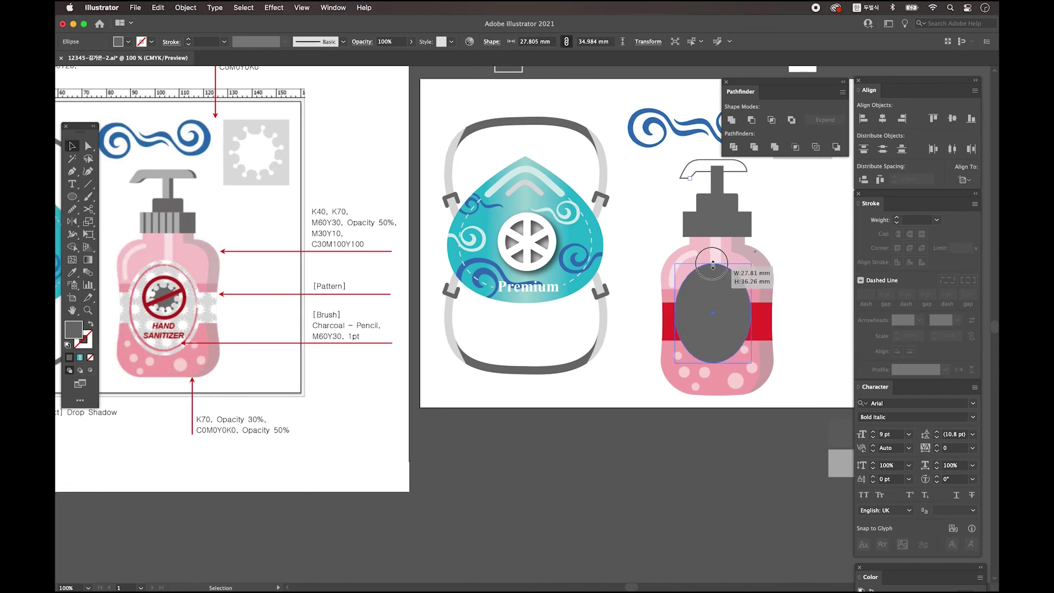
scroll(780, 335, right, 2)
scroll(783, 337, right, 2)
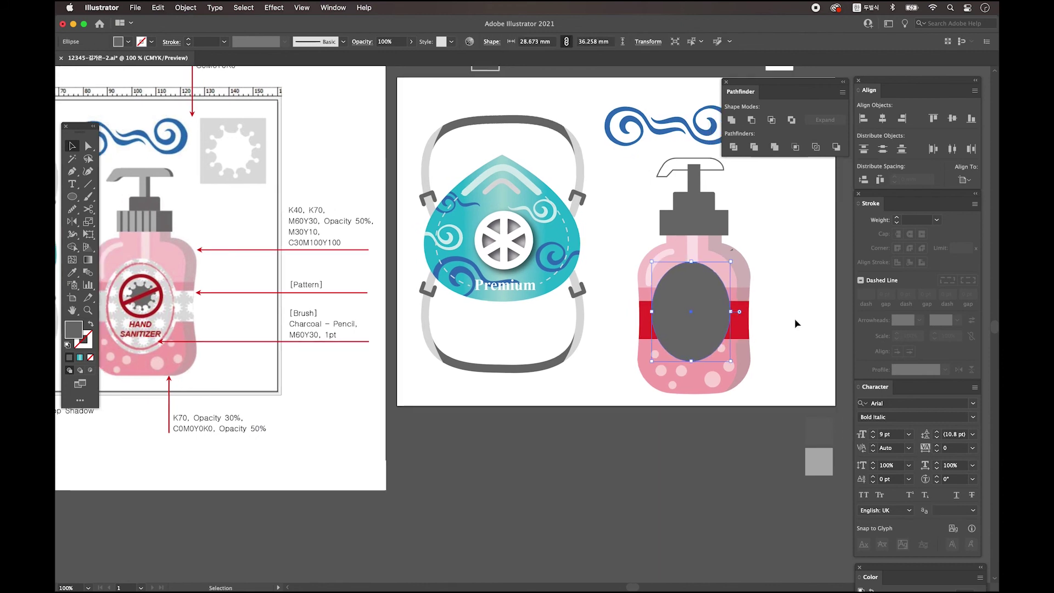
scroll(708, 319, right, 2)
scroll(707, 320, down, 1)
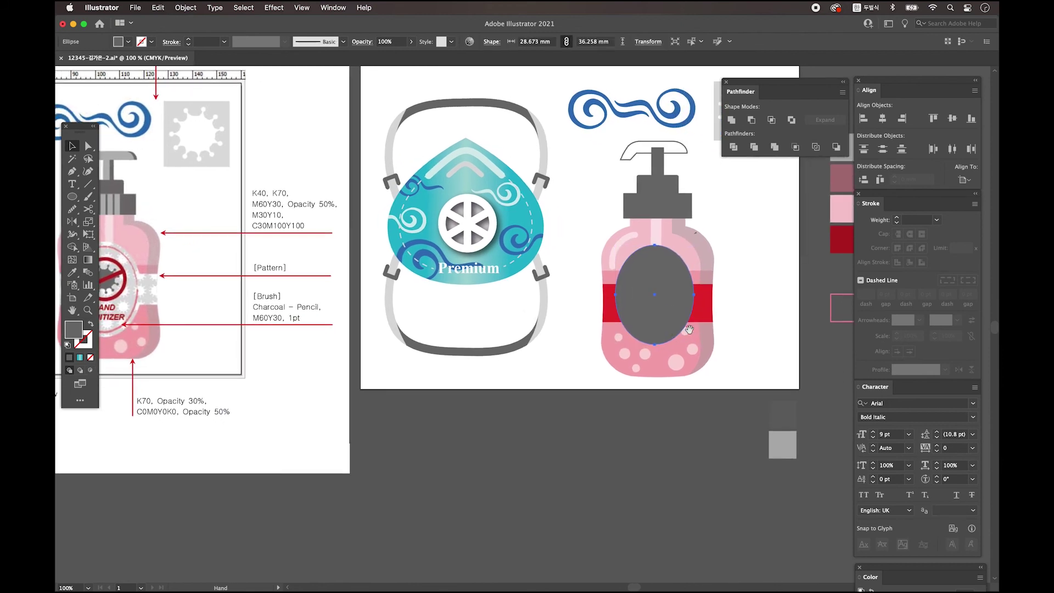
- Make a copy of the label ellipse scaled uniformly to 90%
double_click(89, 222)
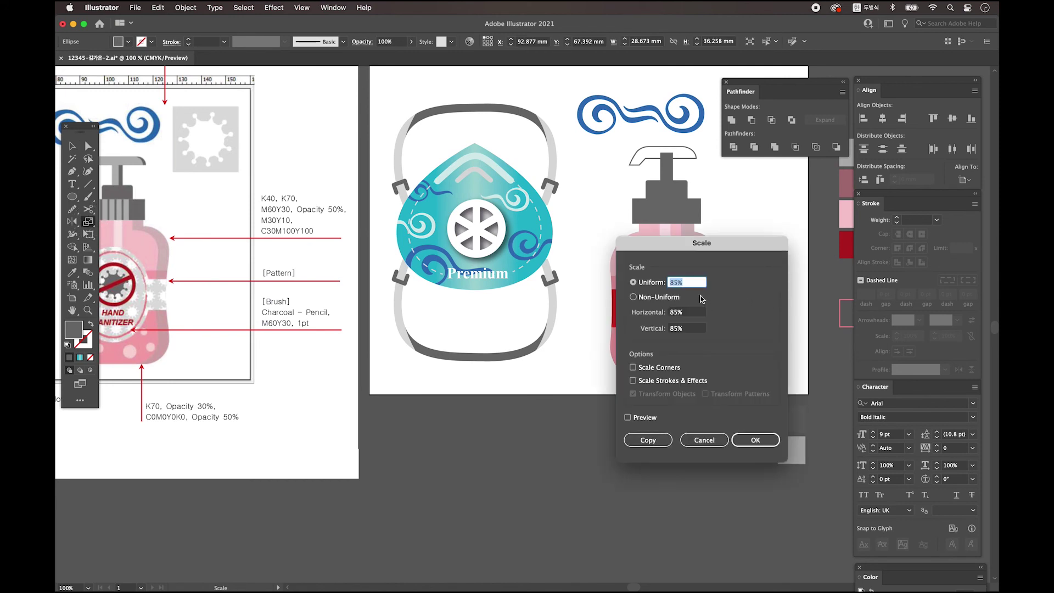
drag(694, 243, 488, 345)
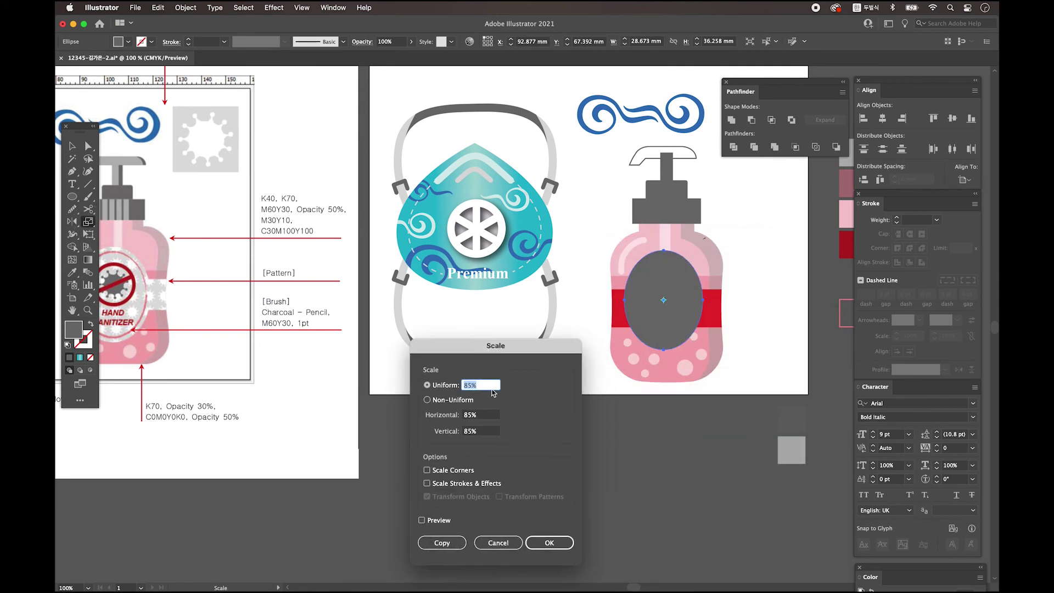
text(90)
click(448, 522)
click(449, 521)
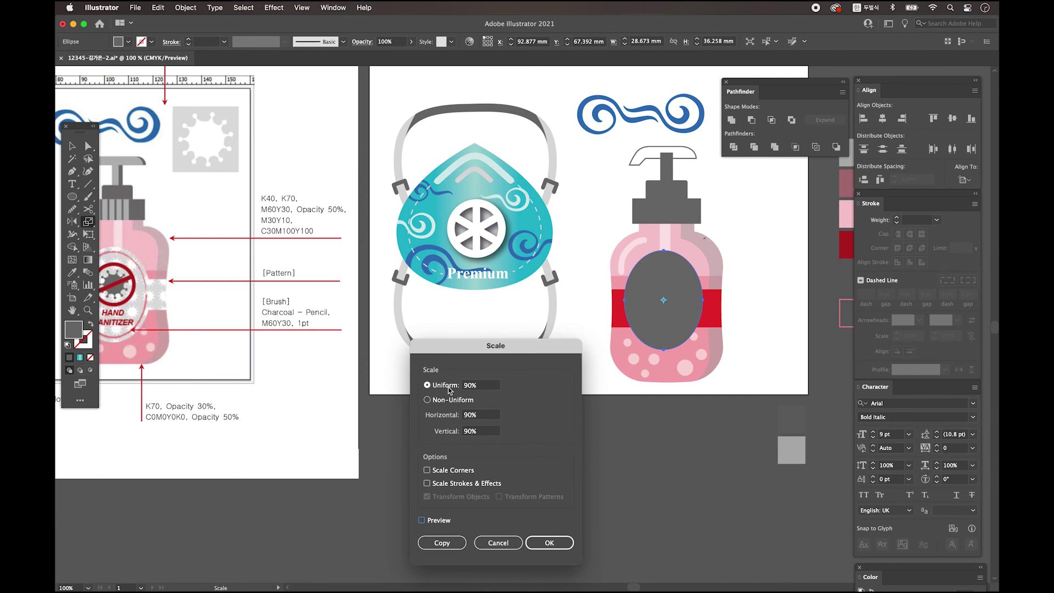
click(450, 543)
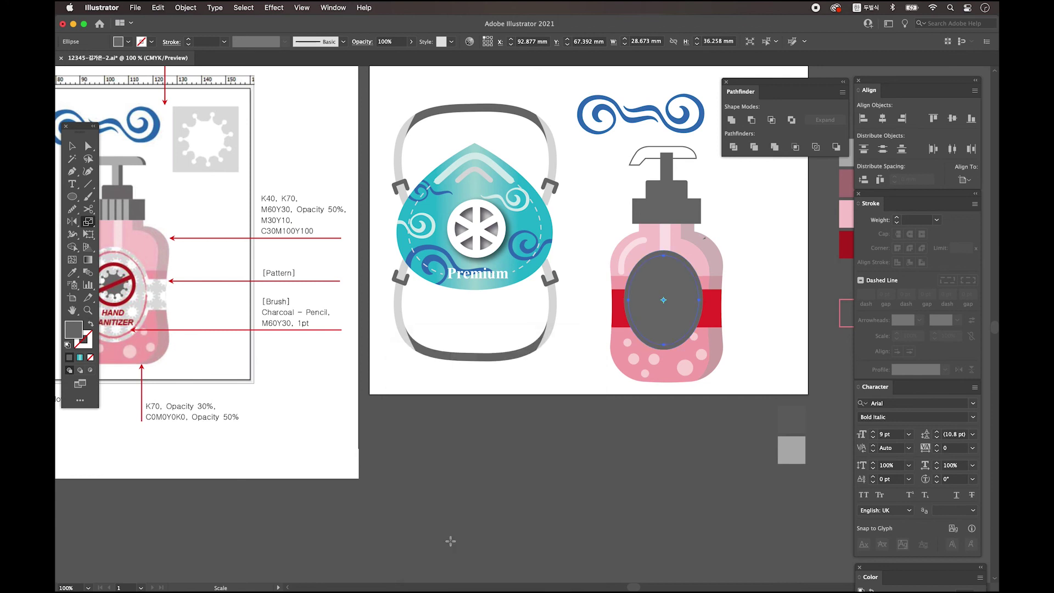
- Give the inner label ellipse no fill and the 1 pt M60Y30 pink outline from the sample swatch
click(71, 272)
drag(660, 341, 537, 332)
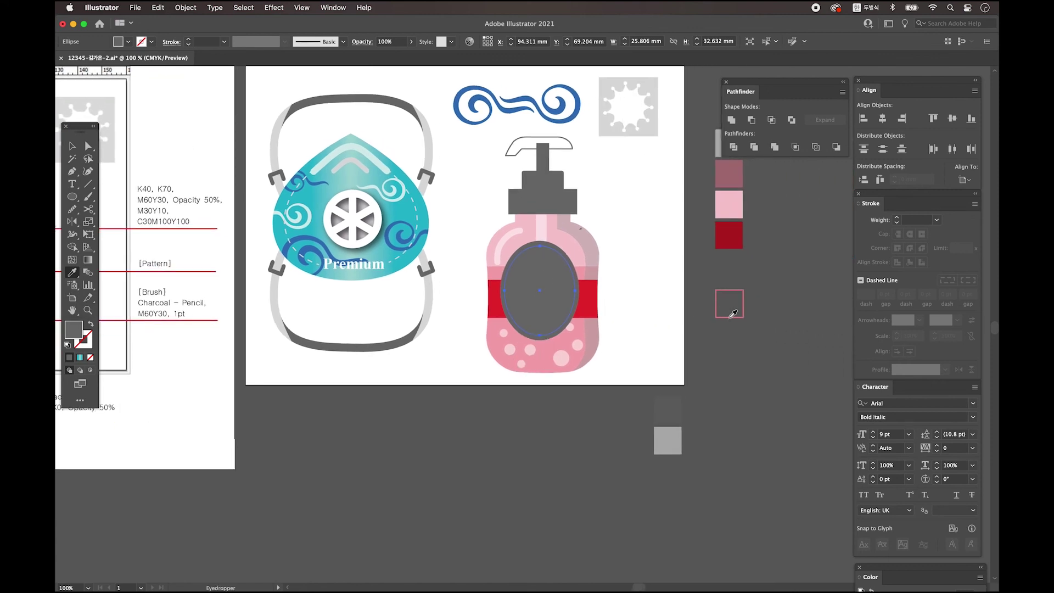
click(731, 315)
drag(641, 404, 717, 400)
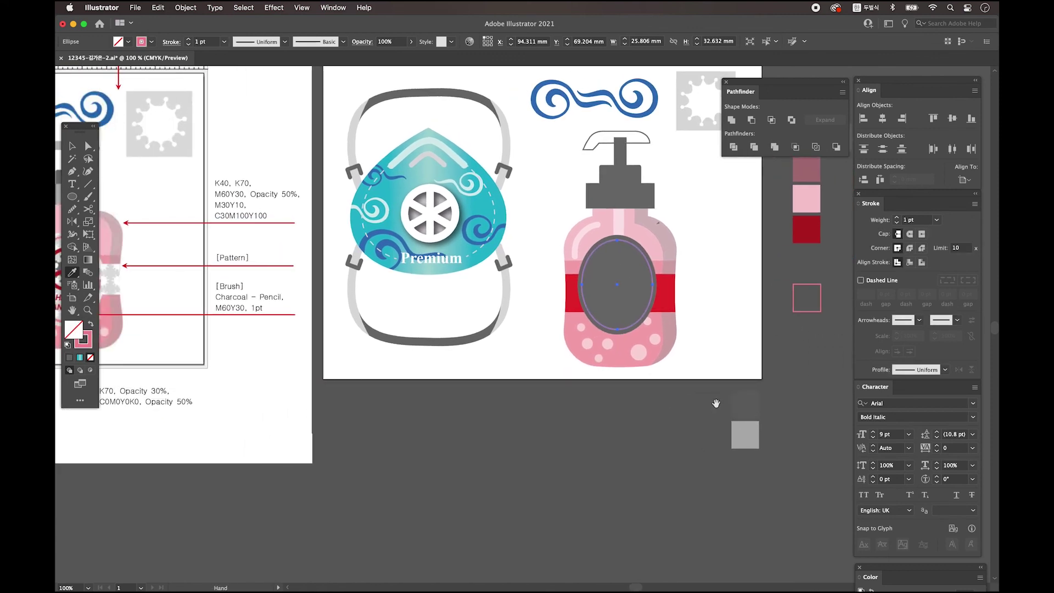
- Unite the large label ellipse and the bottle's red band into one shape
click(72, 146)
scroll(739, 481, left, 3)
scroll(738, 481, up, 1)
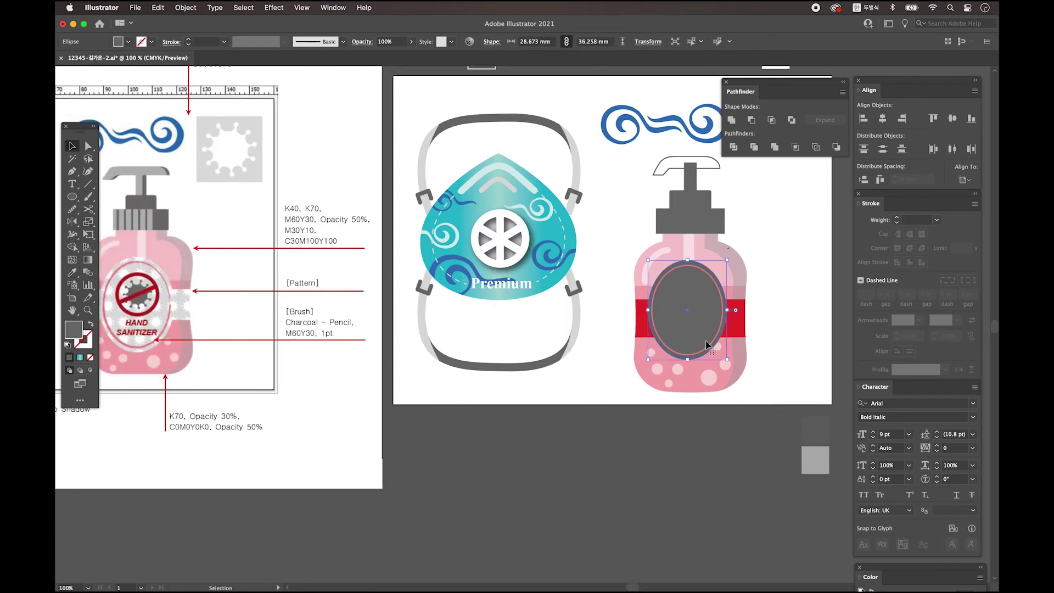
click(736, 332)
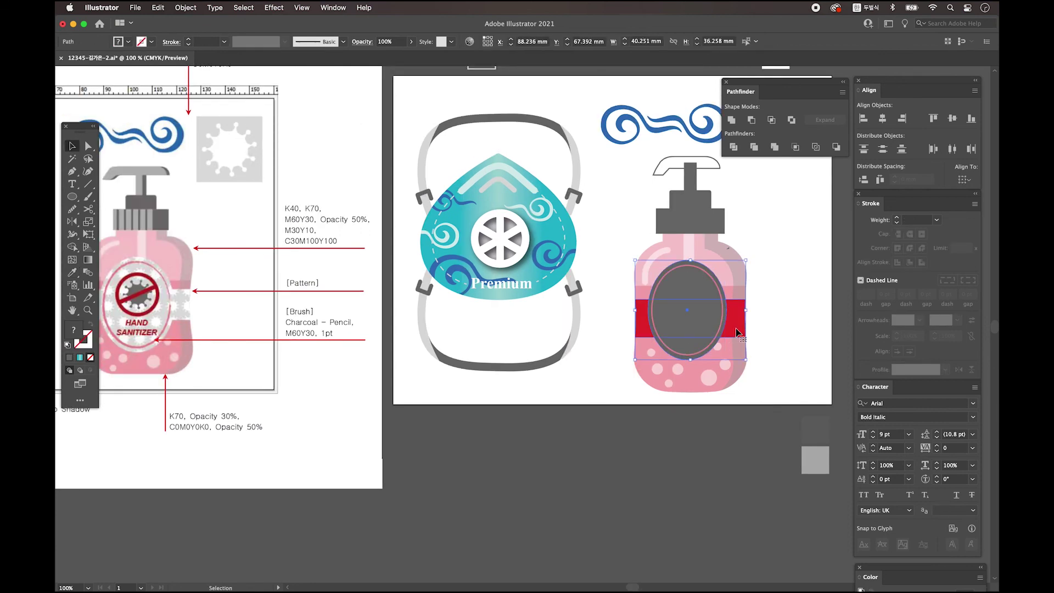
click(732, 120)
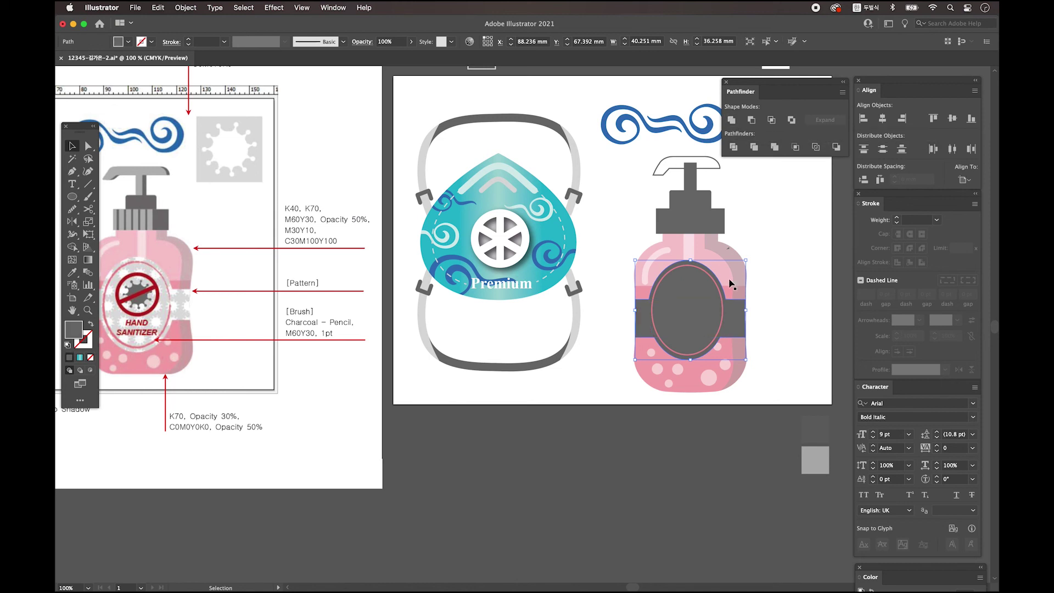
- Fill the united label shape with the saved virus pattern swatch
click(341, 7)
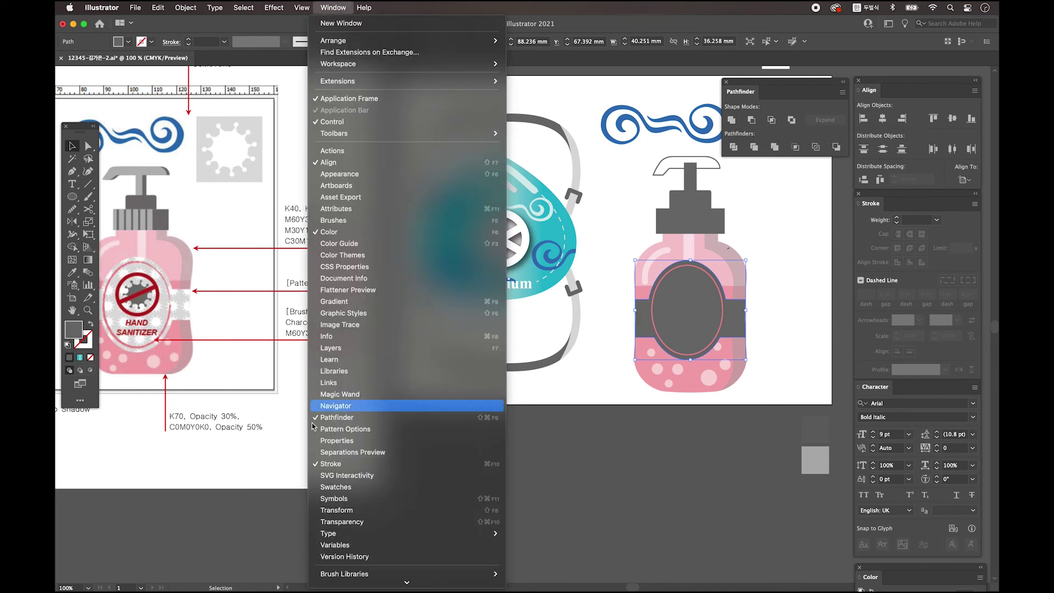
click(335, 487)
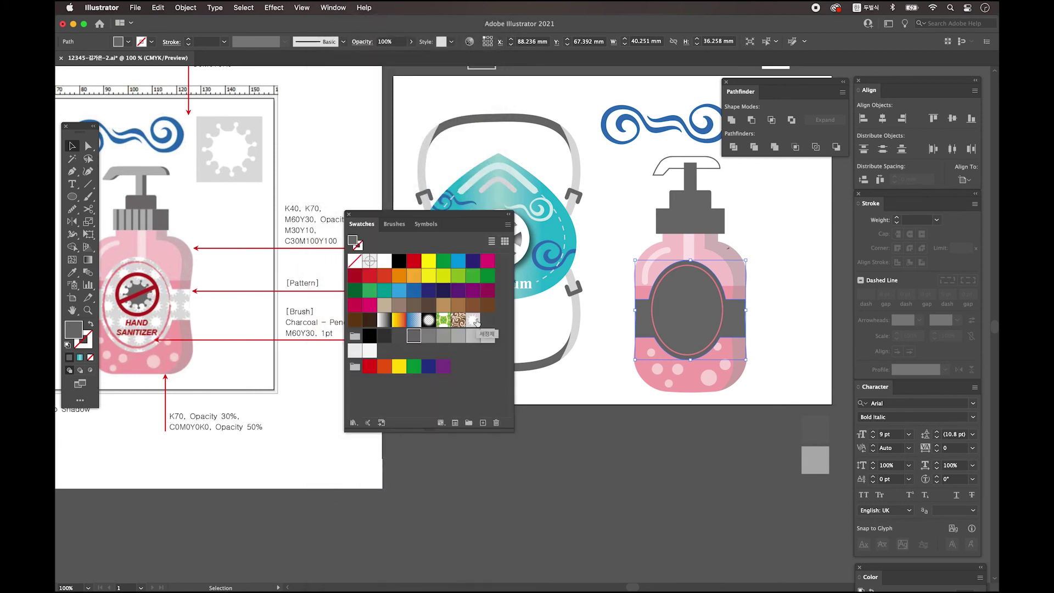
click(474, 320)
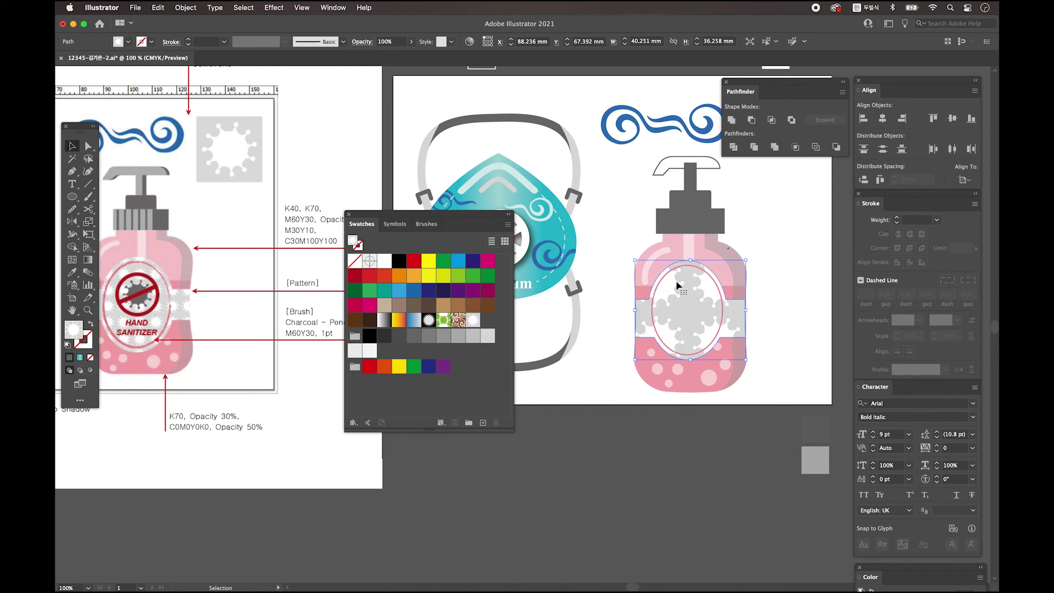
drag(392, 222, 393, 429)
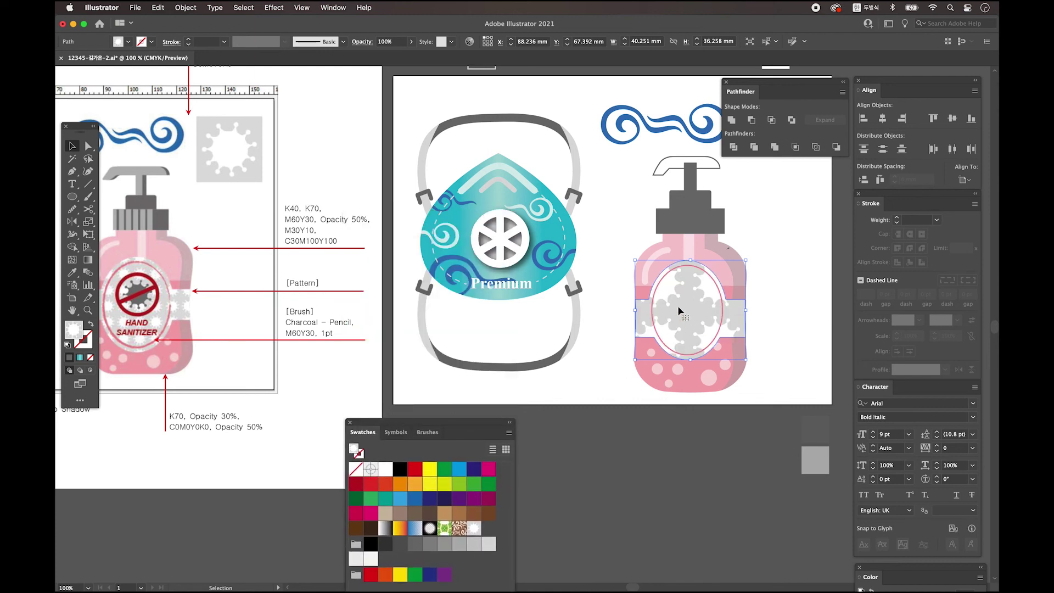
- Scale only the label's pattern uniformly to 30%, with Transform Objects off and Transform Patterns on
double_click(89, 227)
drag(510, 357, 533, 128)
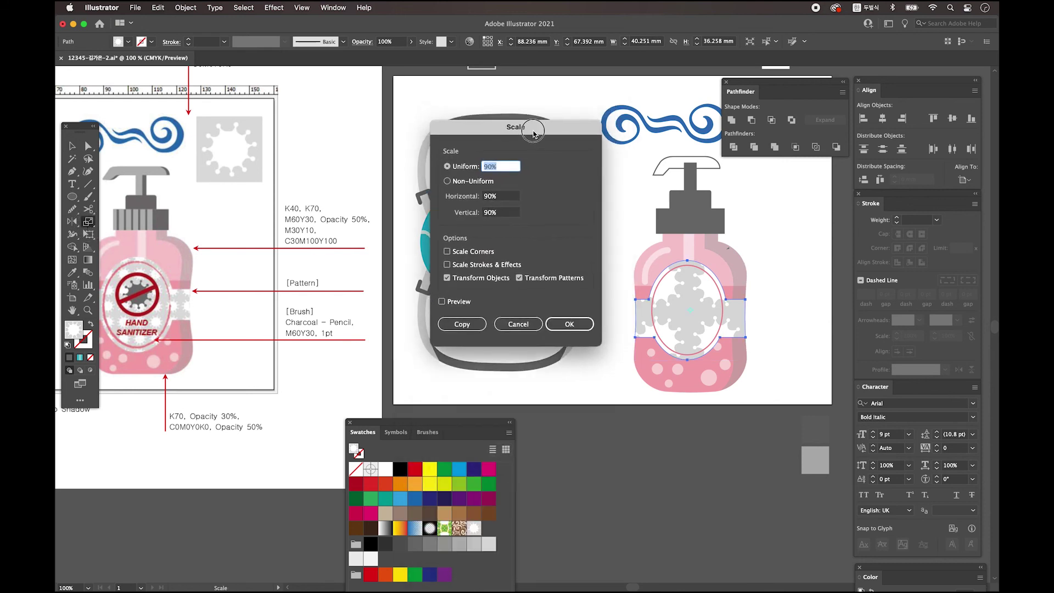
click(466, 281)
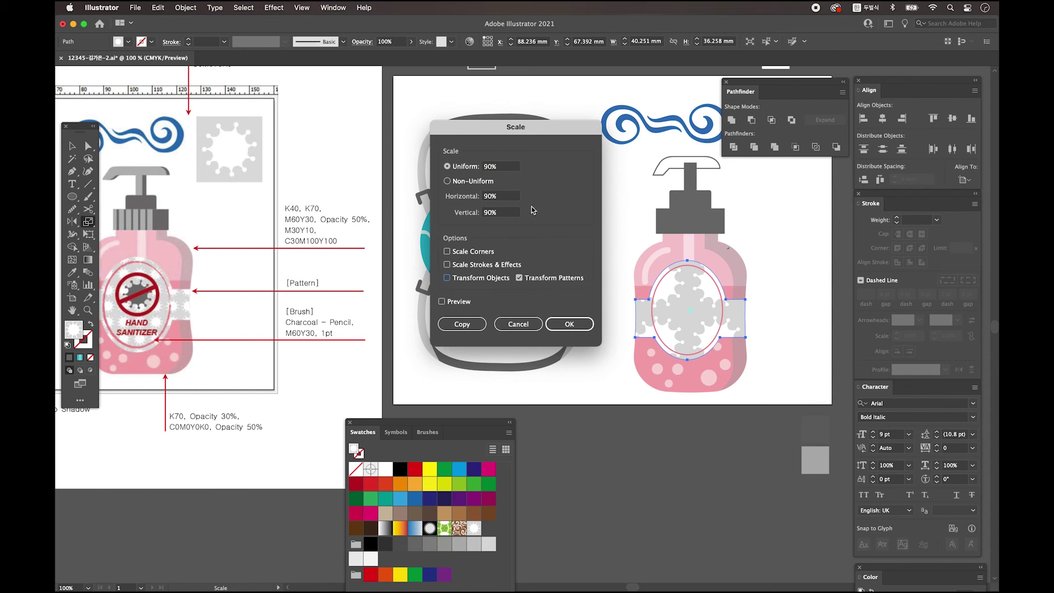
click(479, 168)
text(60)
click(442, 302)
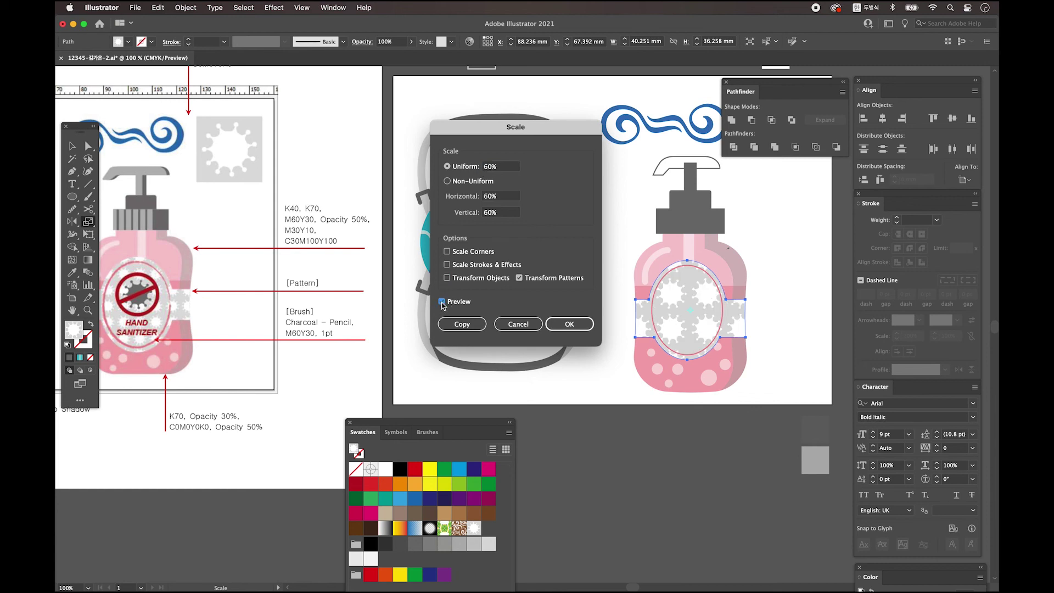
click(443, 303)
click(444, 302)
drag(501, 168, 470, 174)
text(30)
key(Tab)
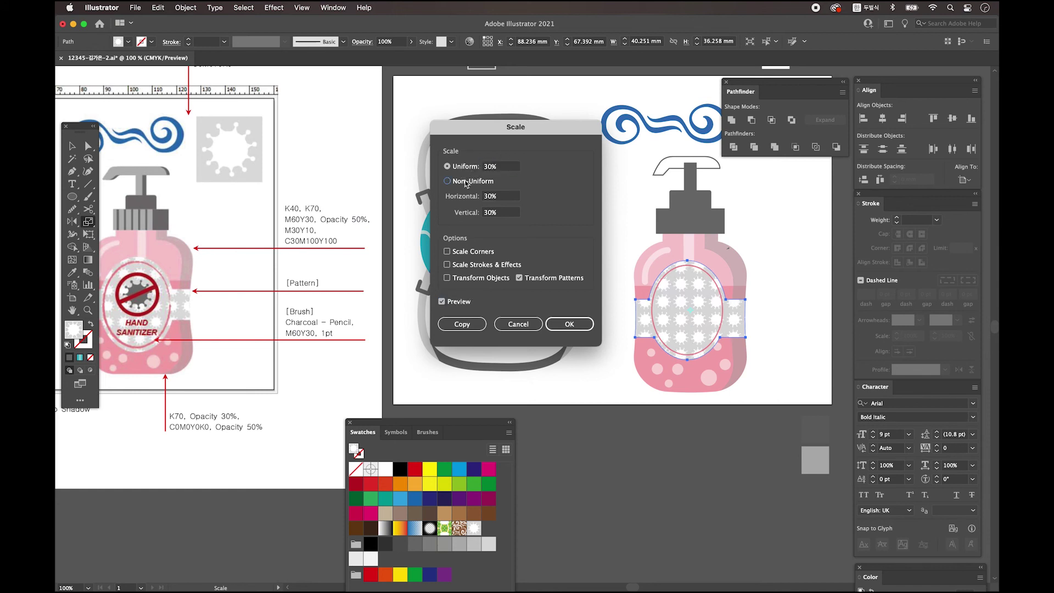
click(568, 322)
- Select the inner label ellipse and open the Artistic_ChalkCharcoalPencil brush library
key(v)
click(699, 368)
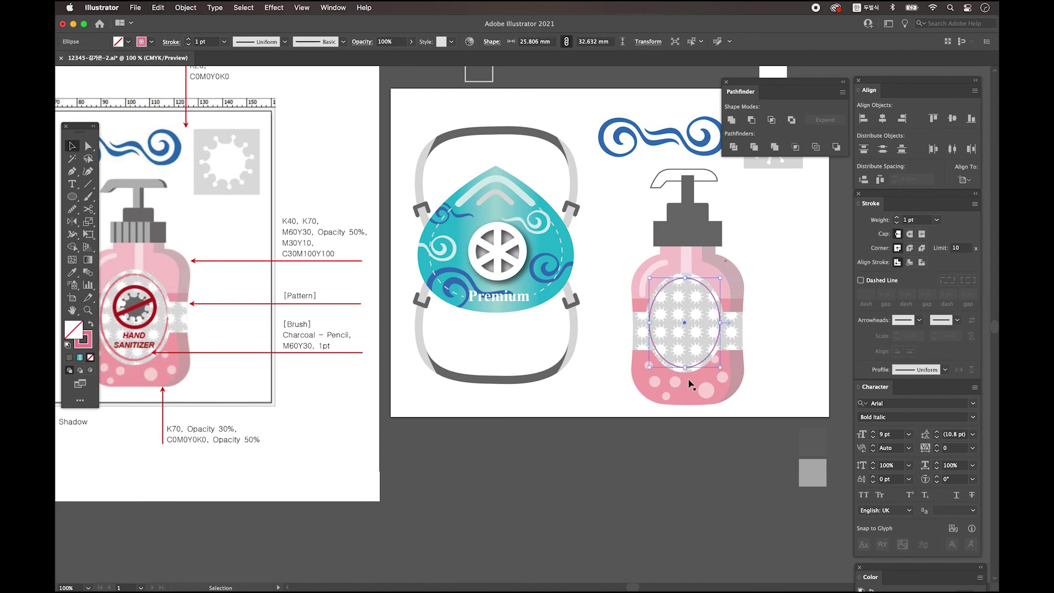
click(334, 8)
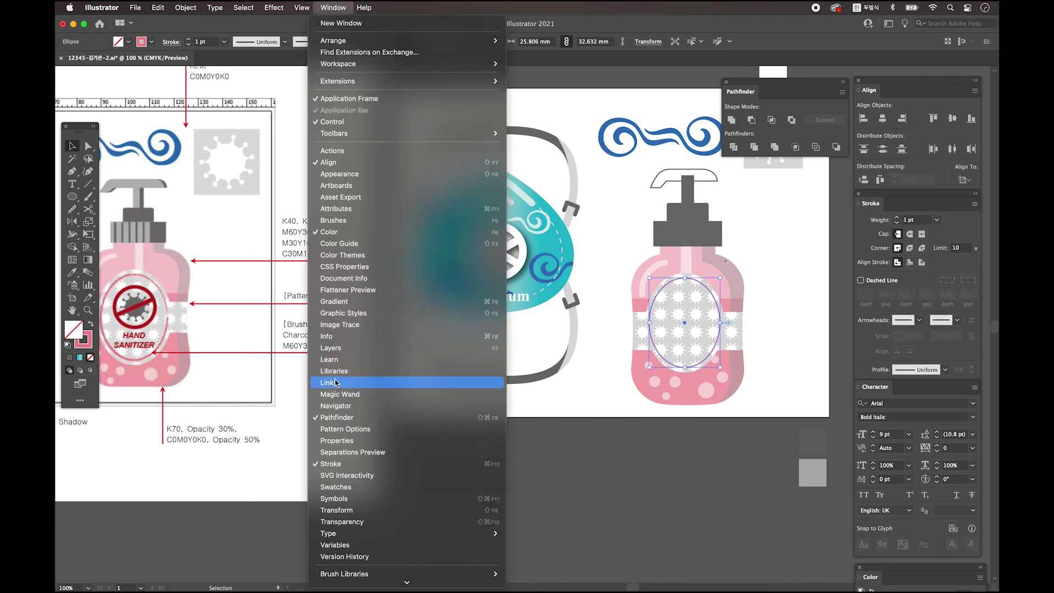
click(346, 220)
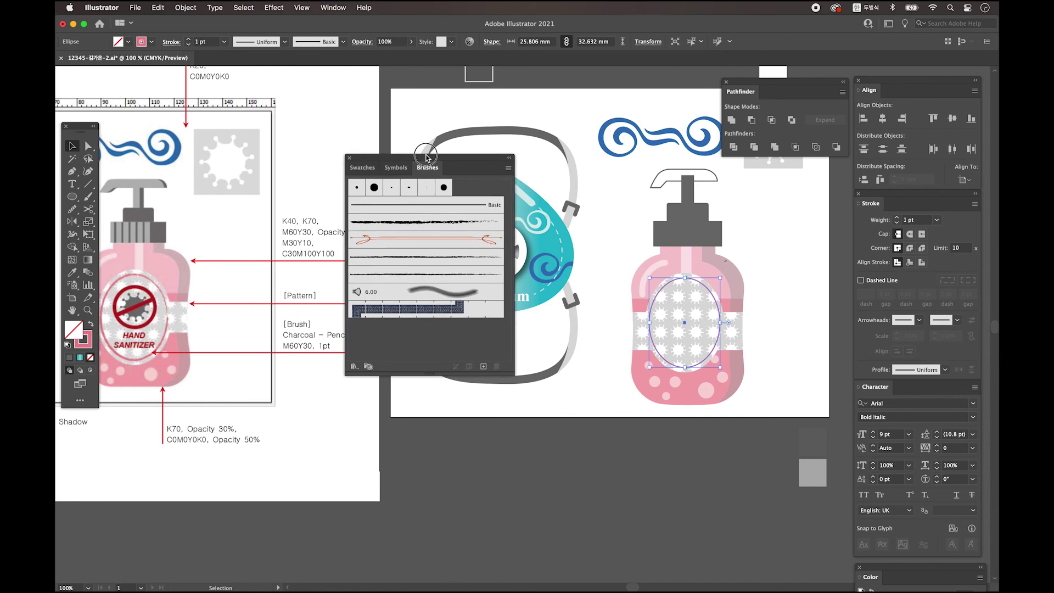
click(353, 367)
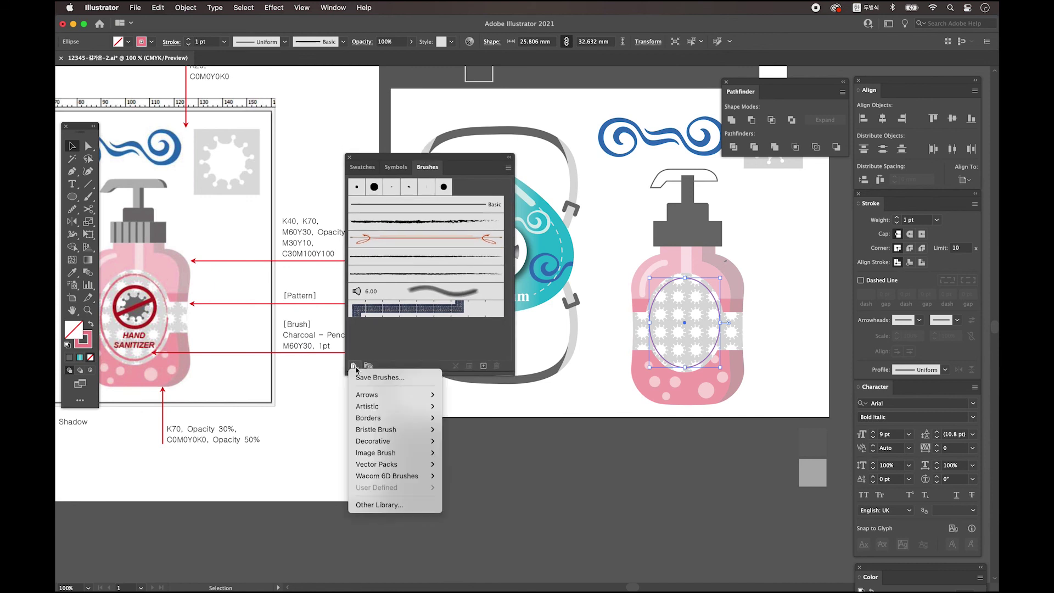
mouse_move(390, 409)
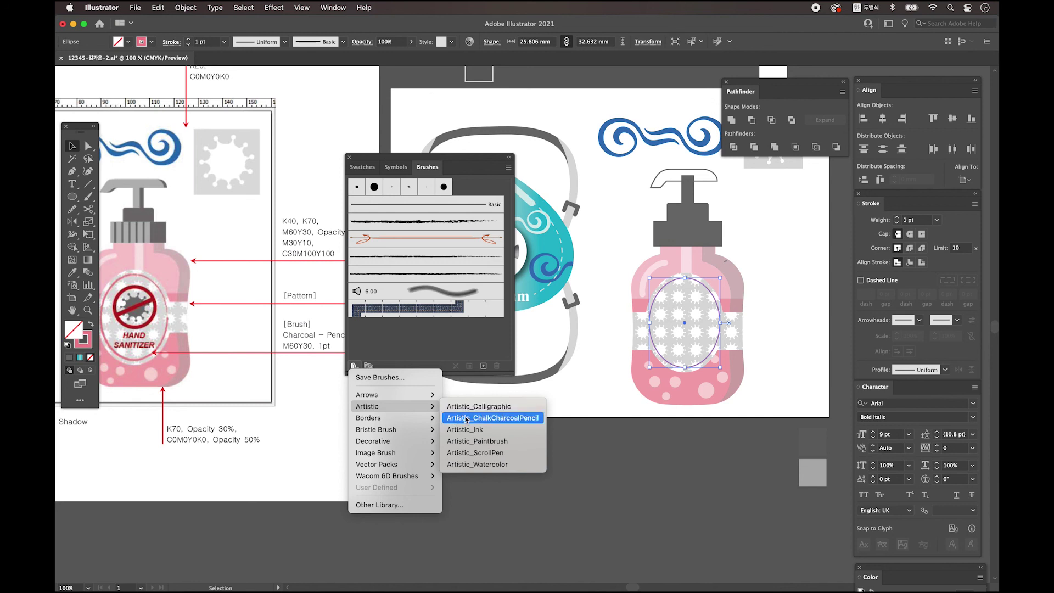
click(522, 420)
drag(730, 403, 233, 253)
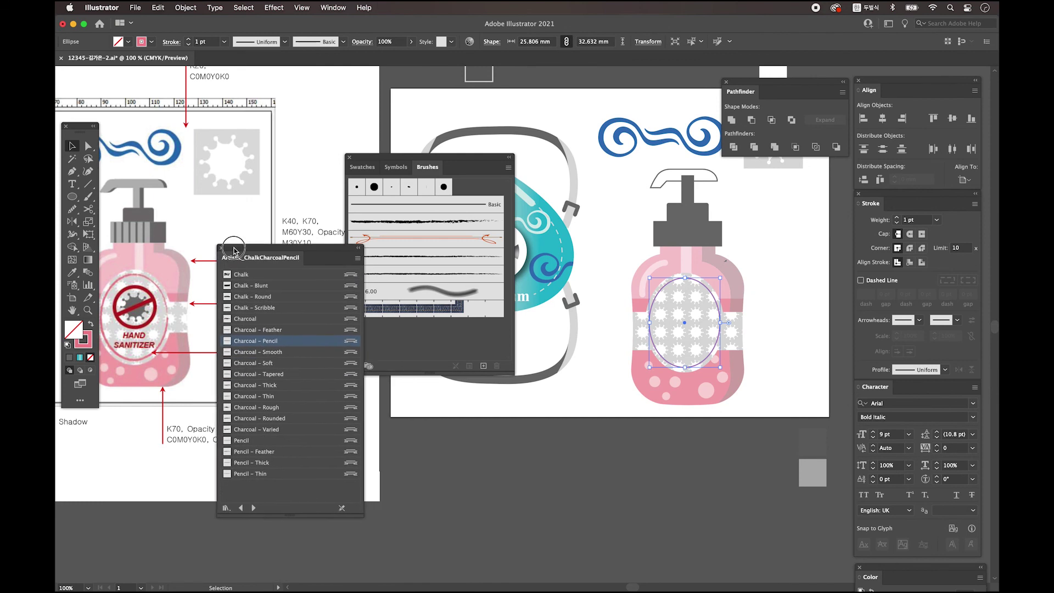
- Show the brush library as a named list and apply the Charcoal - Pencil brush to the inner ellipse
click(357, 259)
click(380, 295)
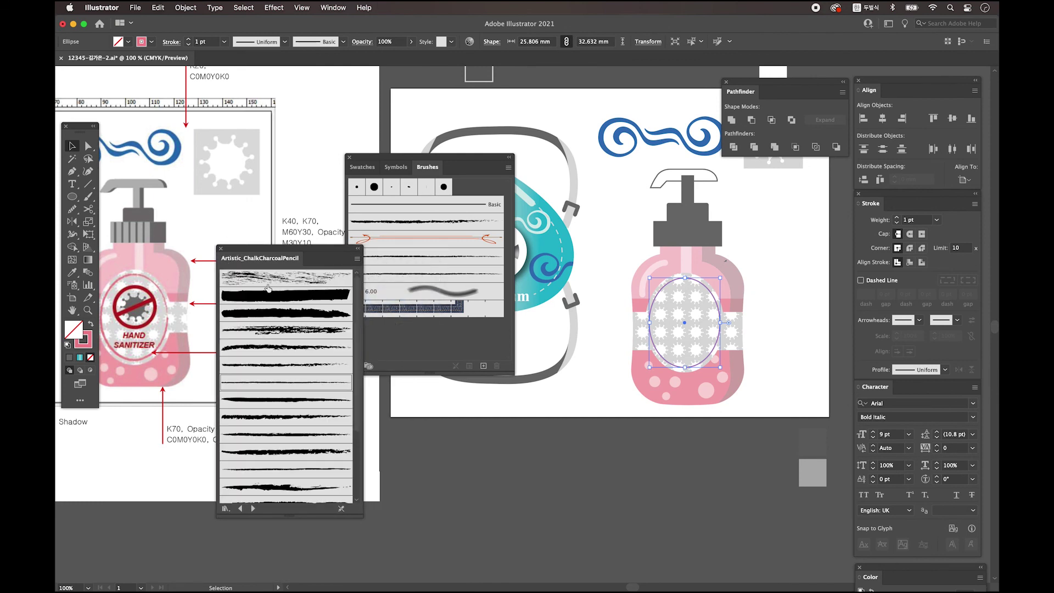
click(358, 259)
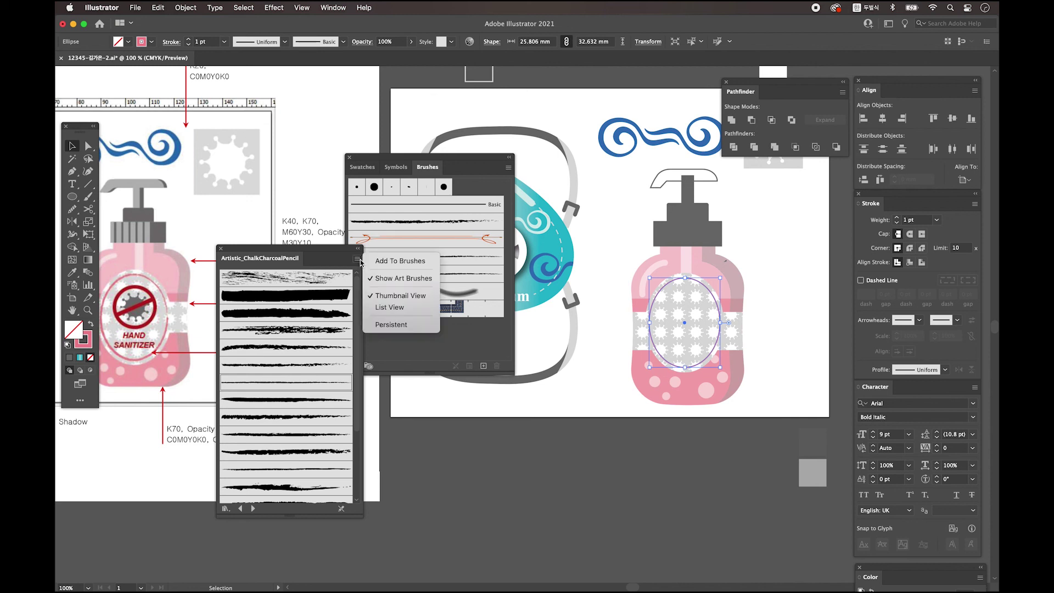
click(389, 307)
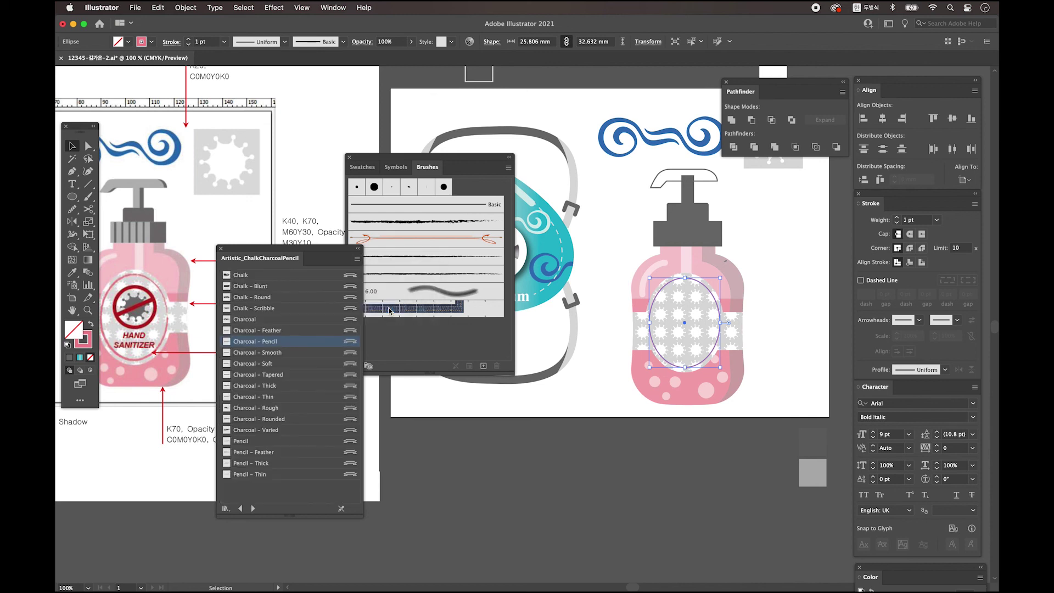
click(274, 343)
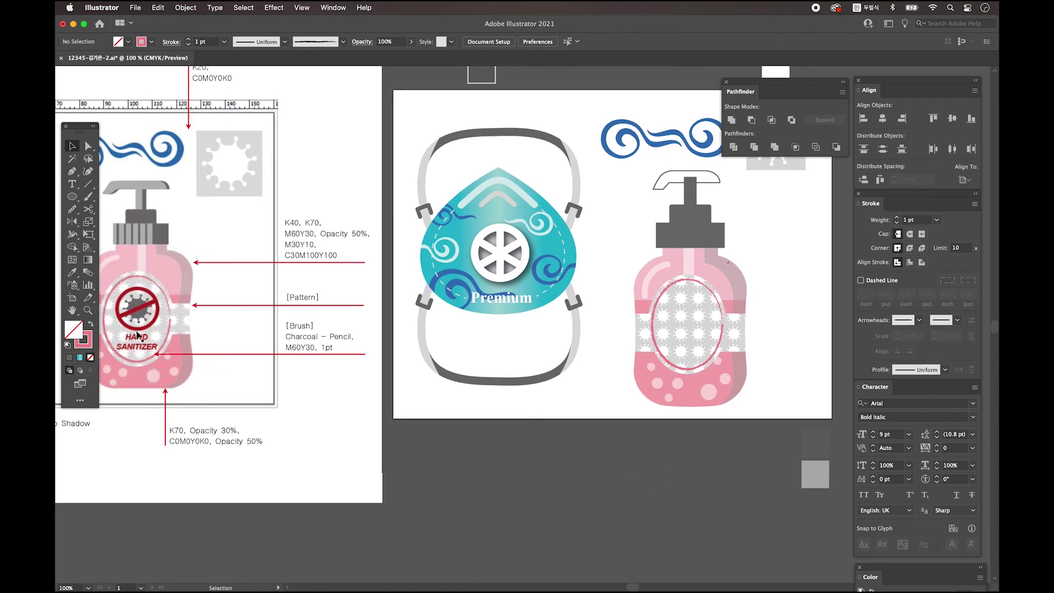
- Draw a circle about 17.5 mm across beside the bottle and set its stroke to 5 pt
mouse_move(581, 407)
mouse_down()
mouse_move(536, 403)
mouse_move(565, 407)
mouse_up()
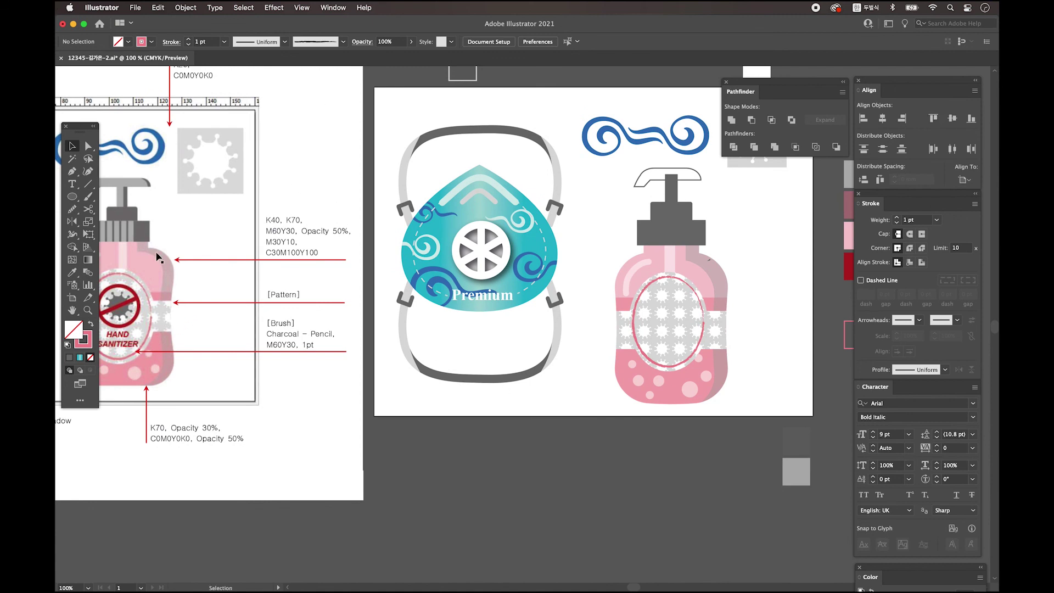
click(75, 196)
drag(746, 226, 795, 274)
click(189, 40)
click(189, 40)
click(189, 40)
click(189, 40)
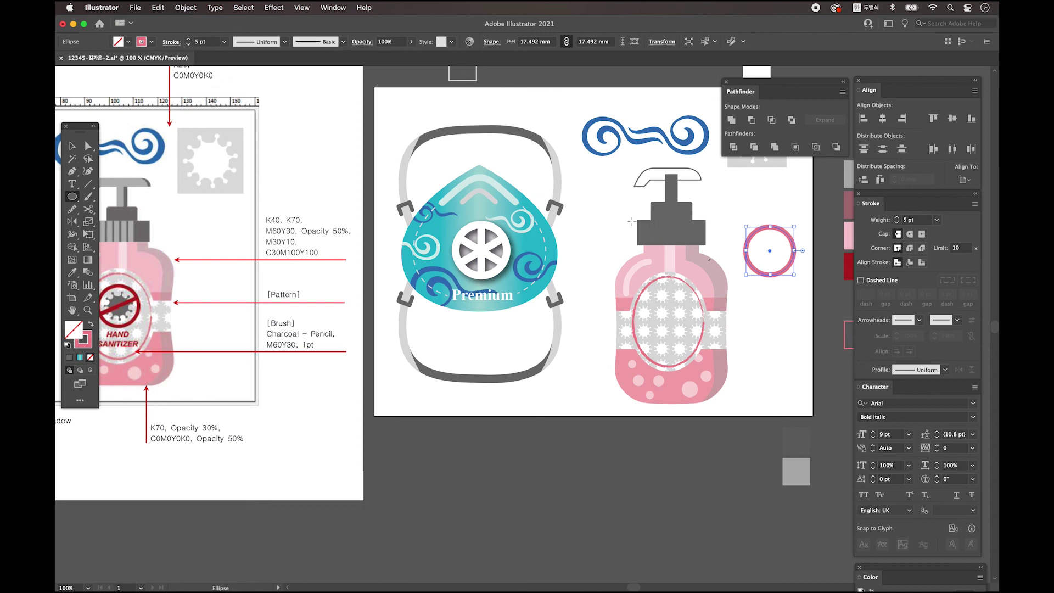
- Draw a 5 pt straight line about 17.7 mm long and place it diagonally across the circle as a slash
click(88, 183)
drag(737, 188, 738, 234)
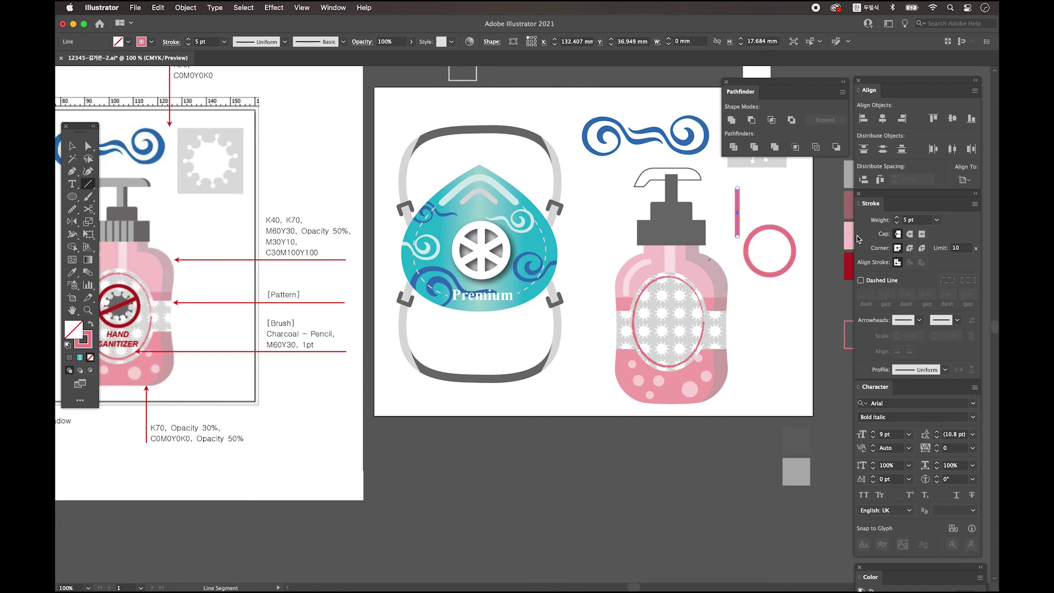
key(v)
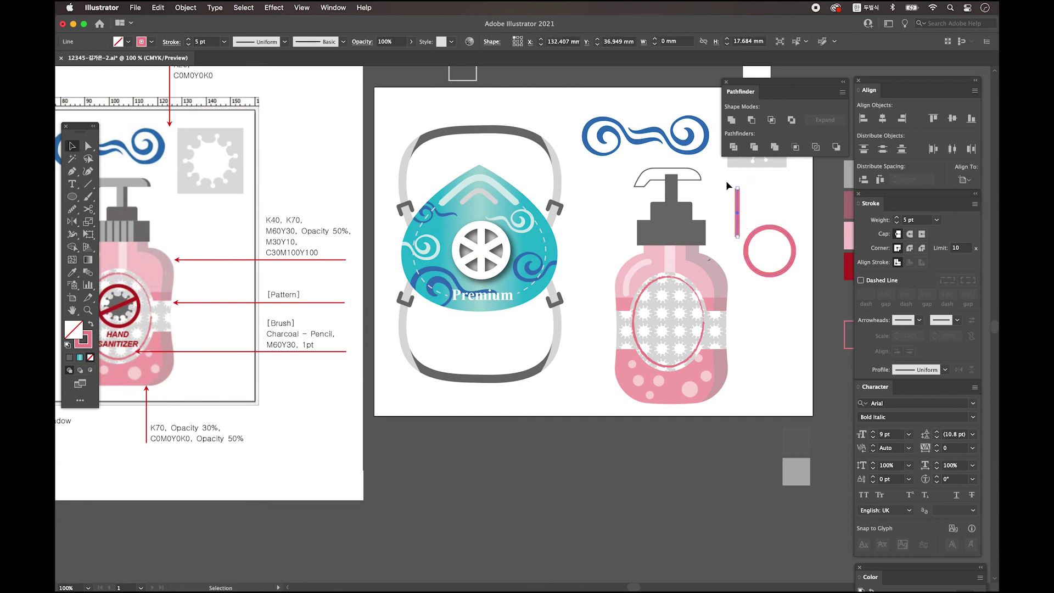
drag(738, 211, 795, 230)
- Select the circle and slash and expand their fills and strokes into shapes
click(792, 261)
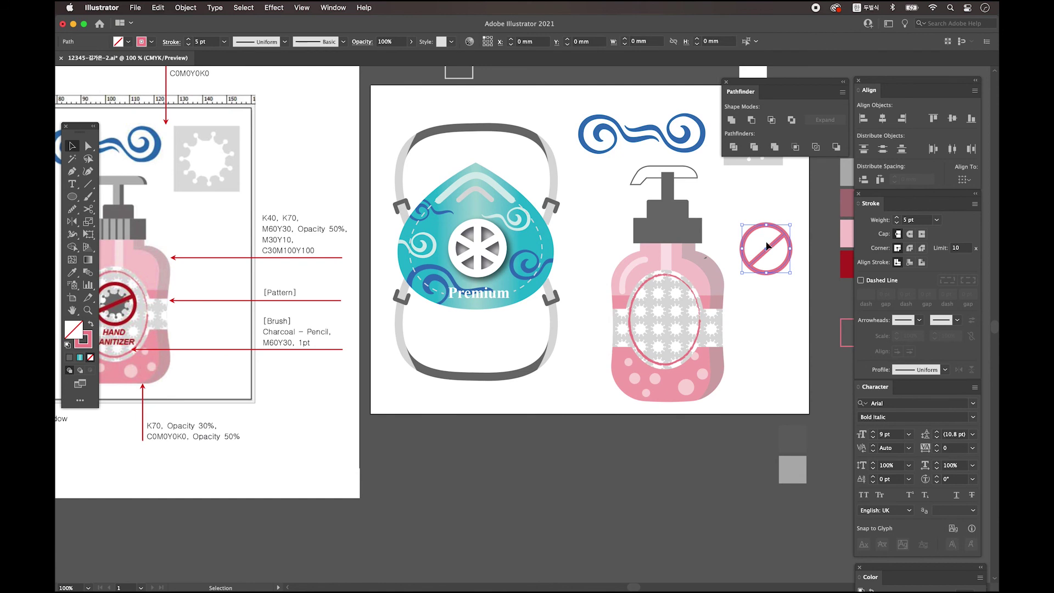
click(187, 8)
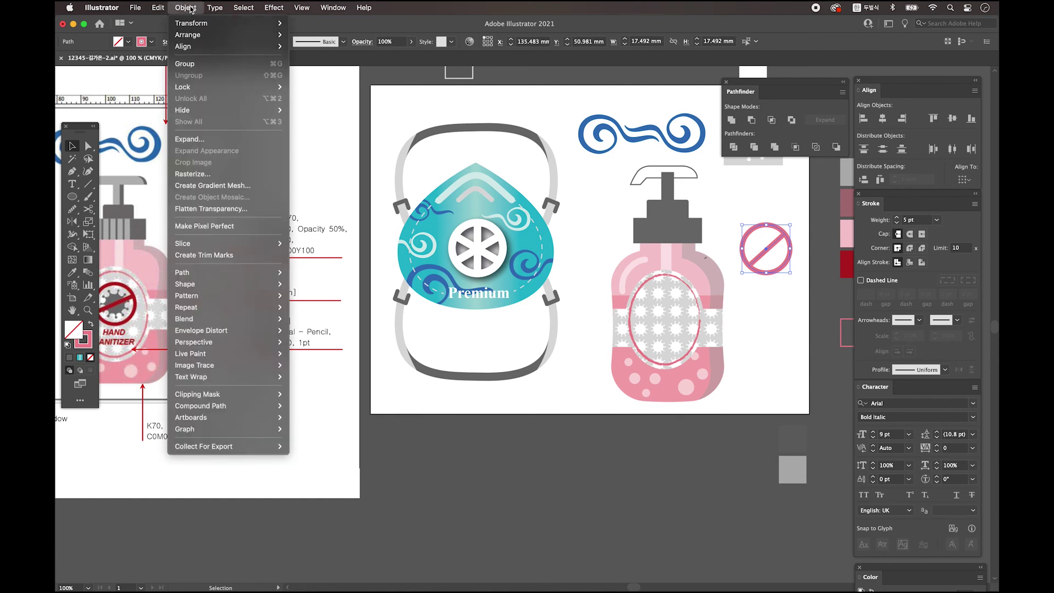
click(204, 139)
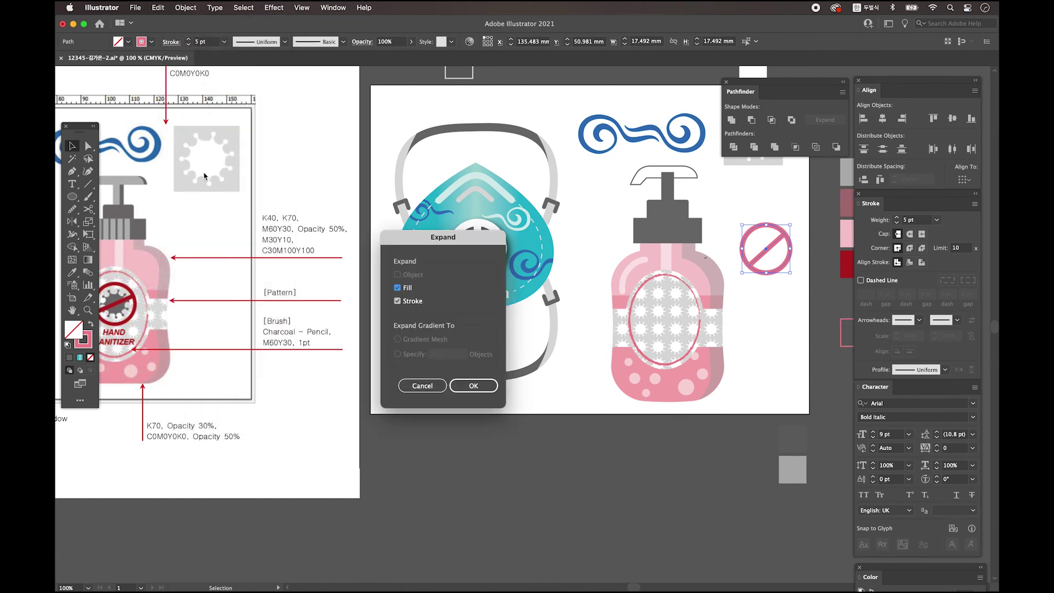
click(475, 386)
- Unite the expanded circle and slash, and colour the sign with the dark red C30M100Y100 swatch
scroll(659, 220, right, 3)
scroll(659, 220, up, 1)
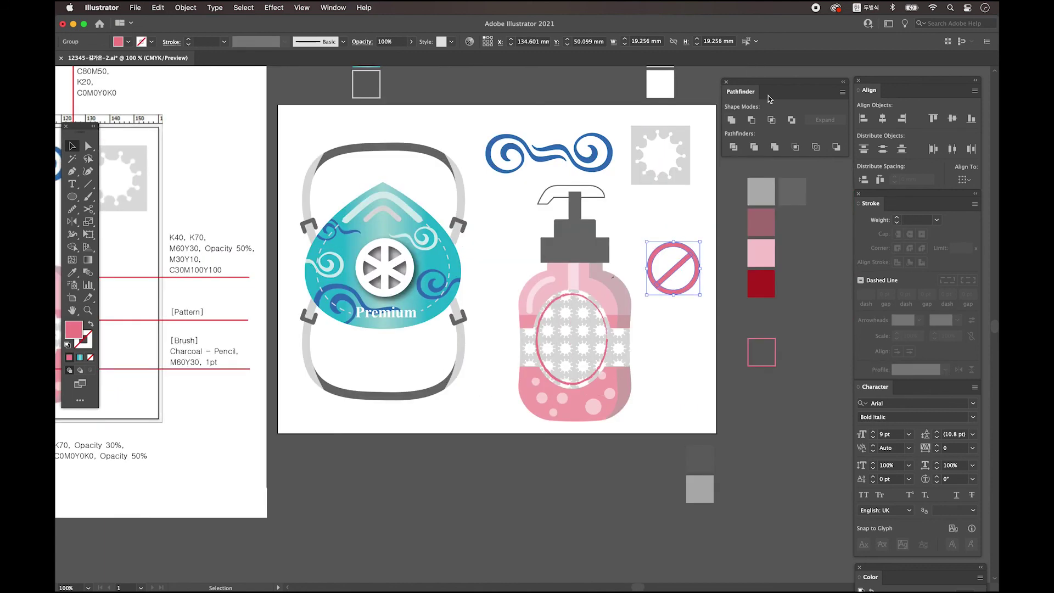
click(732, 120)
click(72, 272)
click(761, 284)
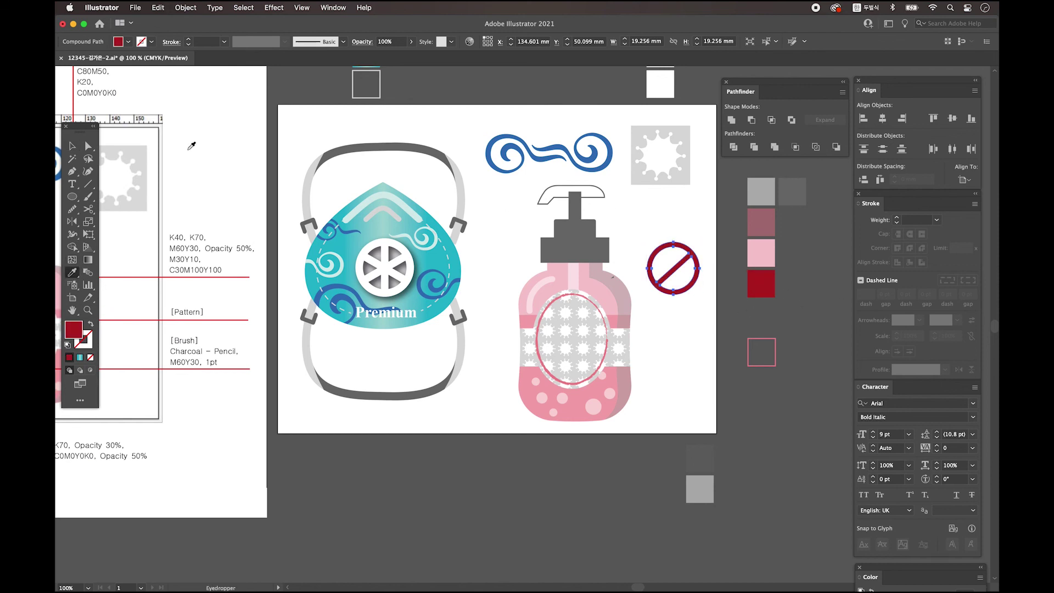
- Copy the virus pattern tile below the prohibition sign, ungroup the copy and select its white virus shape
click(72, 146)
scroll(709, 173, left, 2)
click(708, 173)
scroll(708, 173, right, 2)
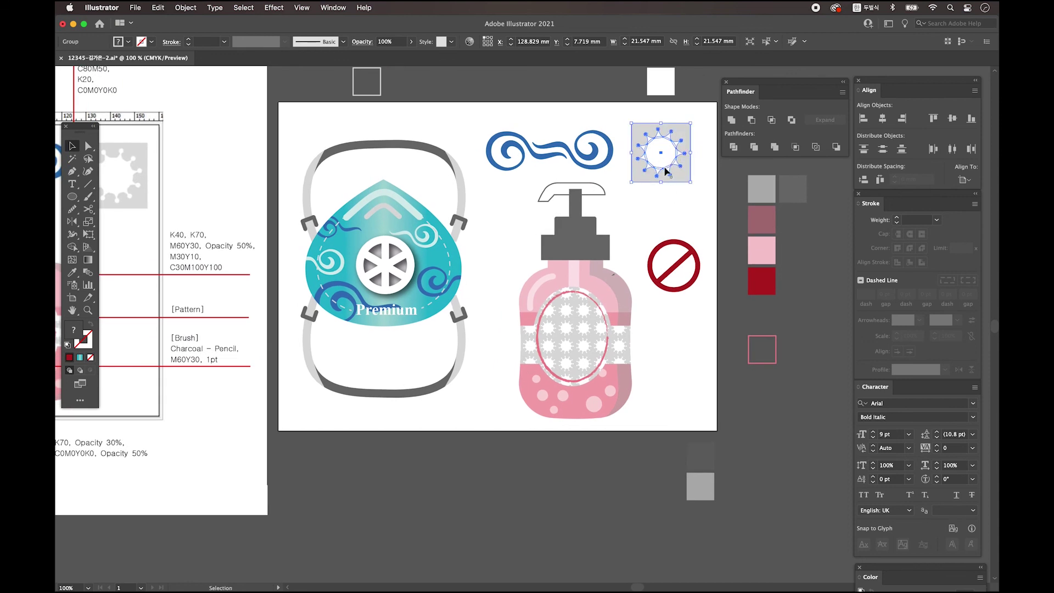
drag(668, 147, 687, 333)
key(super+shift+g)
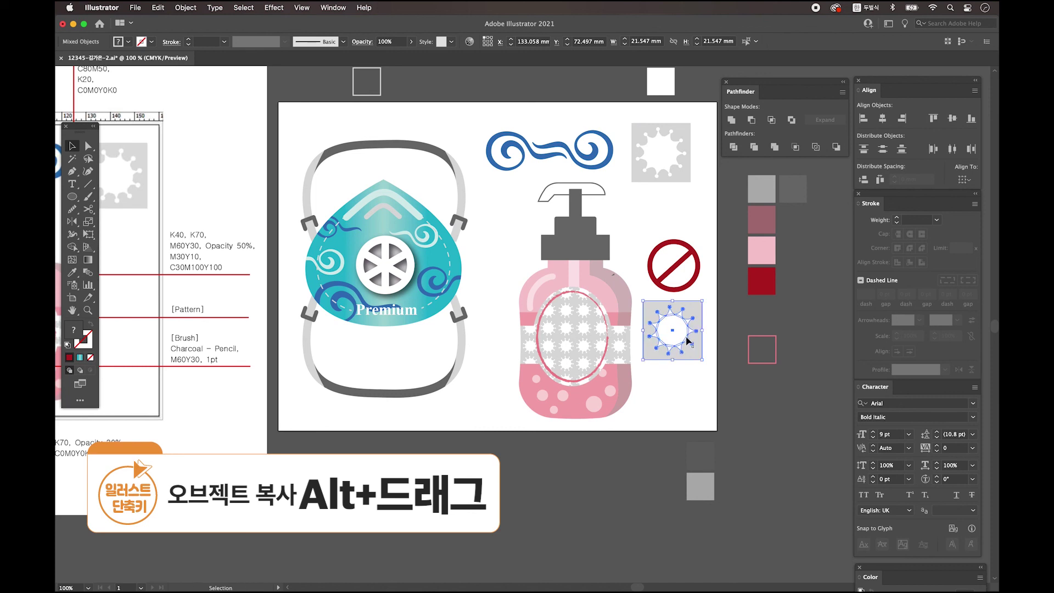
right_click(675, 339)
click(681, 346)
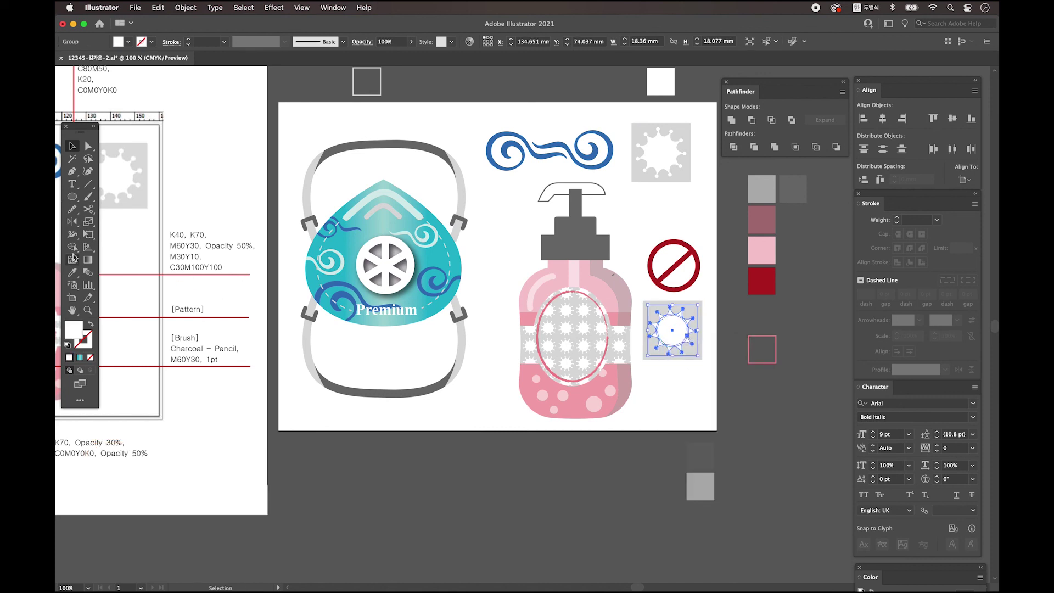
- Colour the virus shape dark grey K70 and place it on the bottle label, shrunk to about 12.8 mm wide
click(72, 272)
click(384, 391)
scroll(687, 395, left, 5)
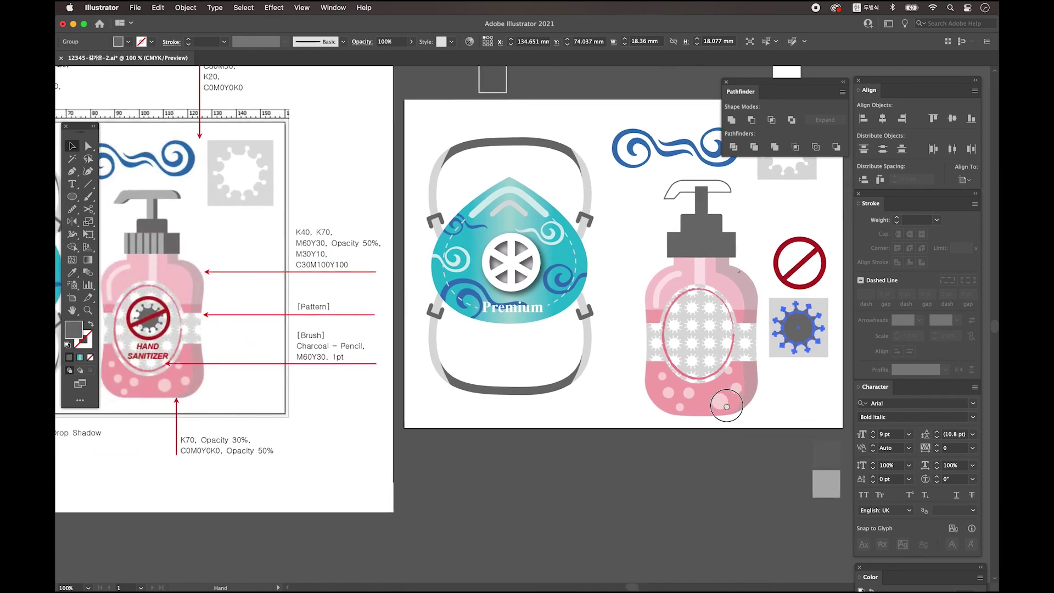
drag(752, 328, 652, 326)
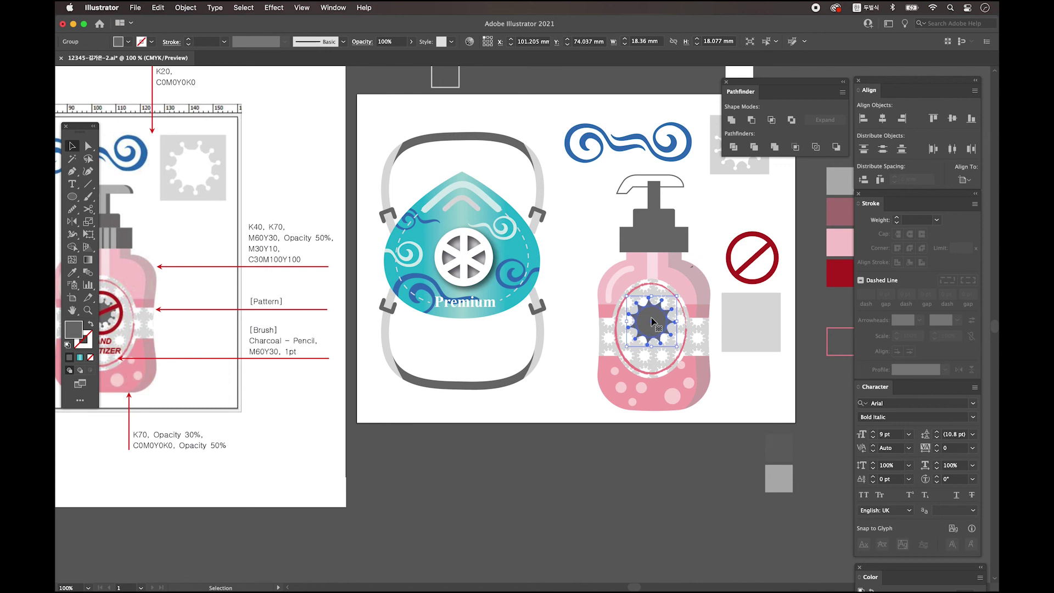
key(super+shift+a)
scroll(768, 275, left, 4)
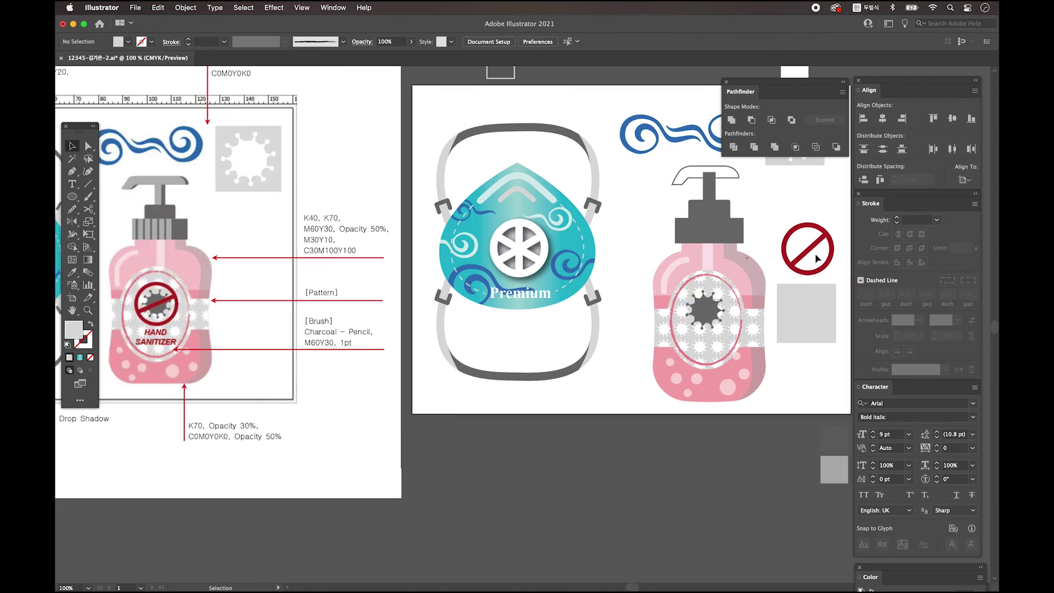
- Place the prohibition sign over the grey virus on the label and align the two horizontally and vertically on centre
drag(816, 253, 715, 312)
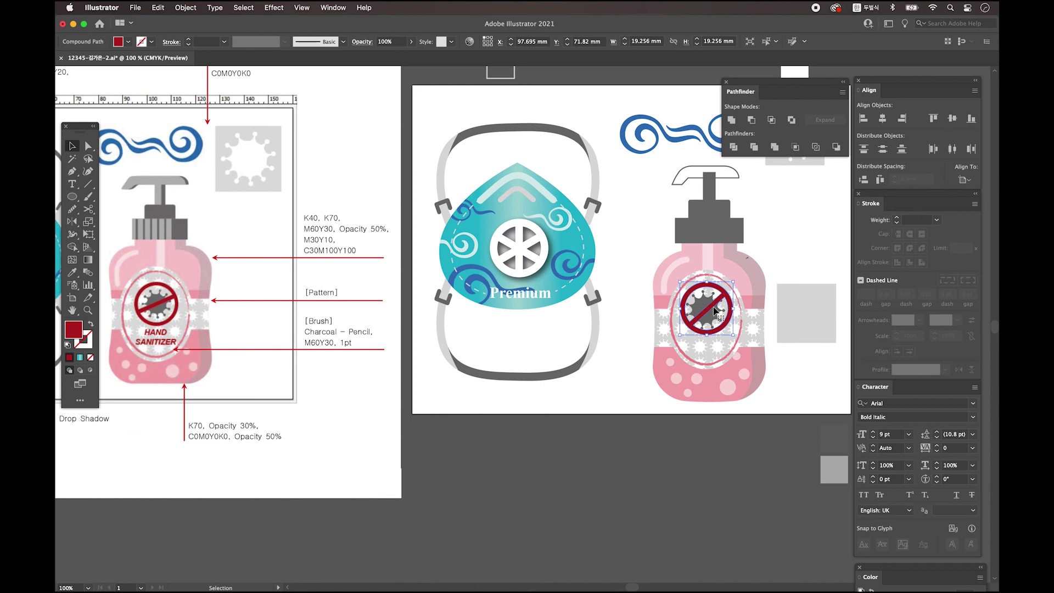
drag(715, 311, 711, 310)
scroll(711, 311, down, 2)
scroll(712, 310, right, 2)
shift+click(698, 317)
click(882, 119)
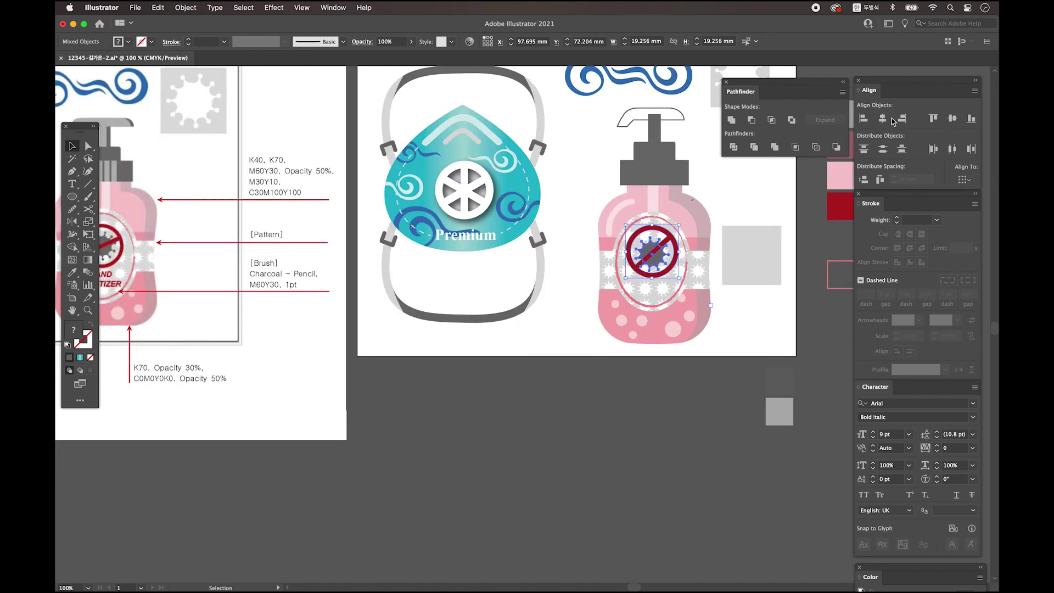
click(952, 119)
click(676, 383)
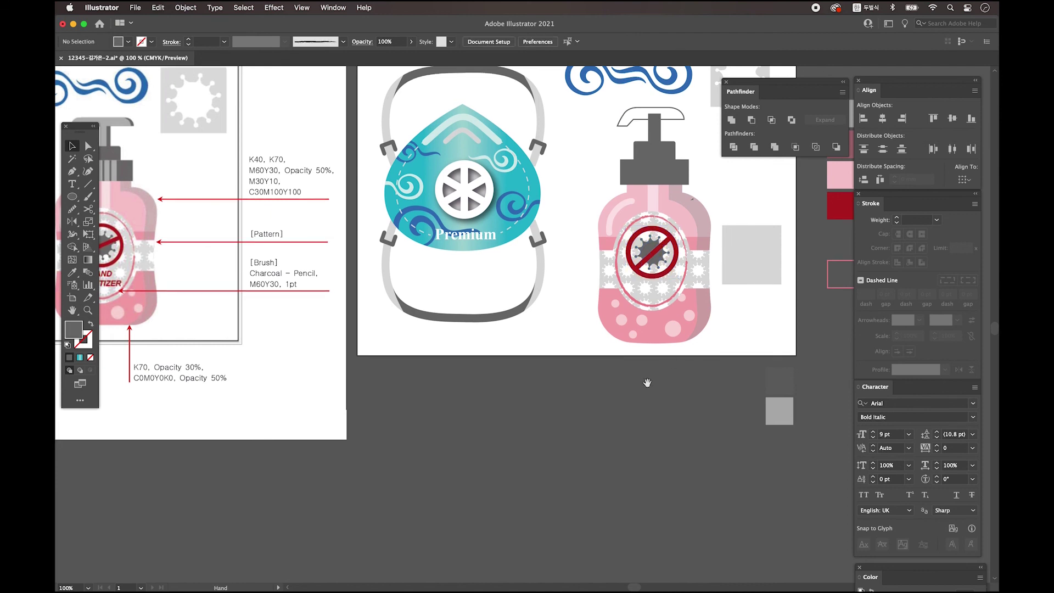
- Delete the leftover light grey tile and move the HAND SANITIZER text onto the label below the prohibition sign
drag(643, 385, 693, 385)
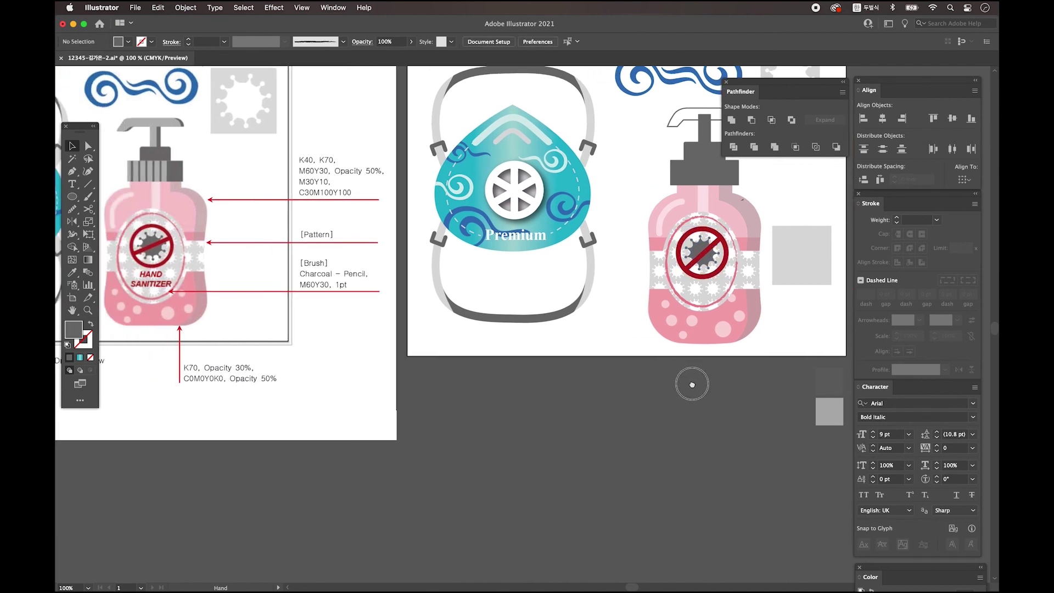
scroll(549, 119, up, 4)
scroll(549, 119, right, 2)
drag(563, 110, 683, 296)
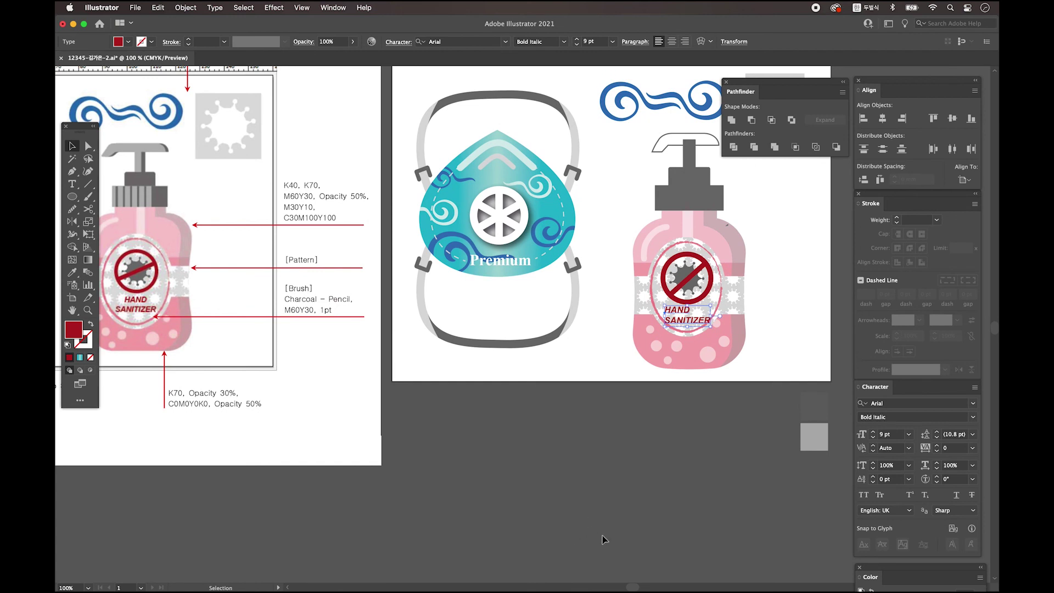
- Centre the paragraph alignment of the HAND SANITIZER text and position it centrally beneath the prohibition sign
scroll(604, 539, right, 5)
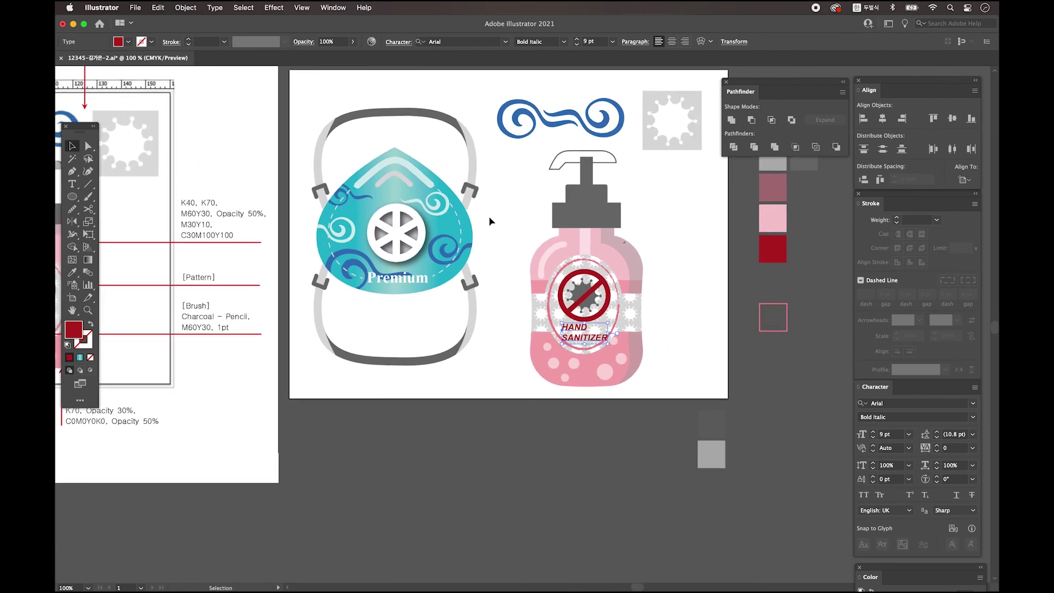
click(671, 42)
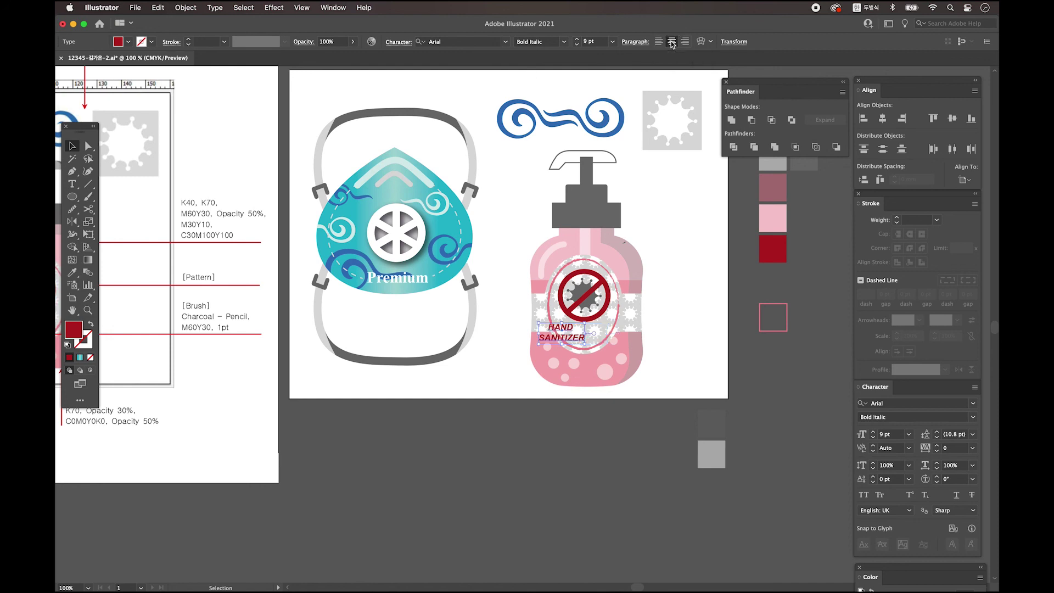
drag(571, 337, 590, 331)
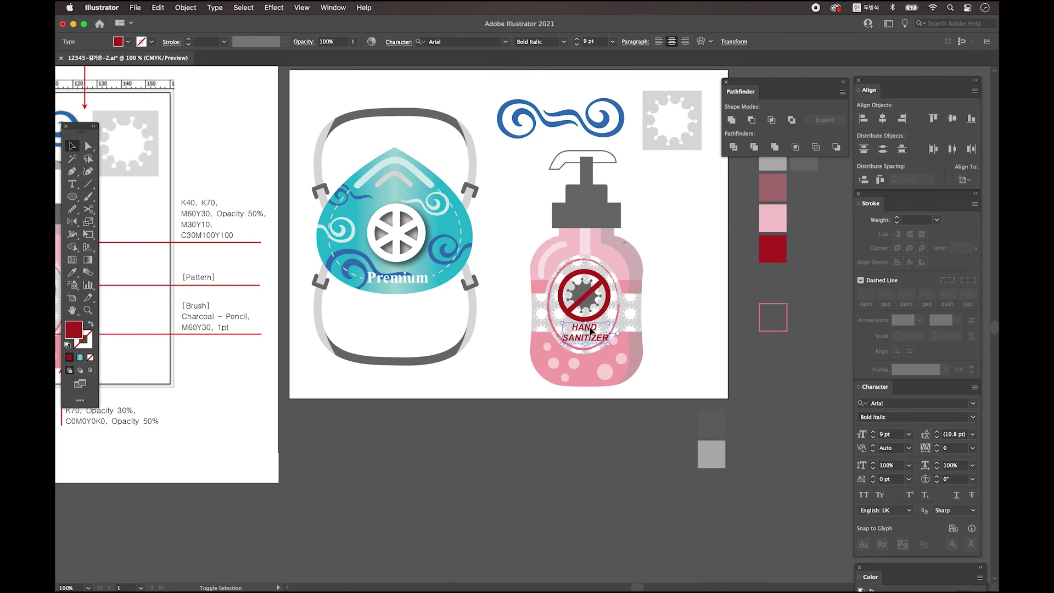
click(583, 279)
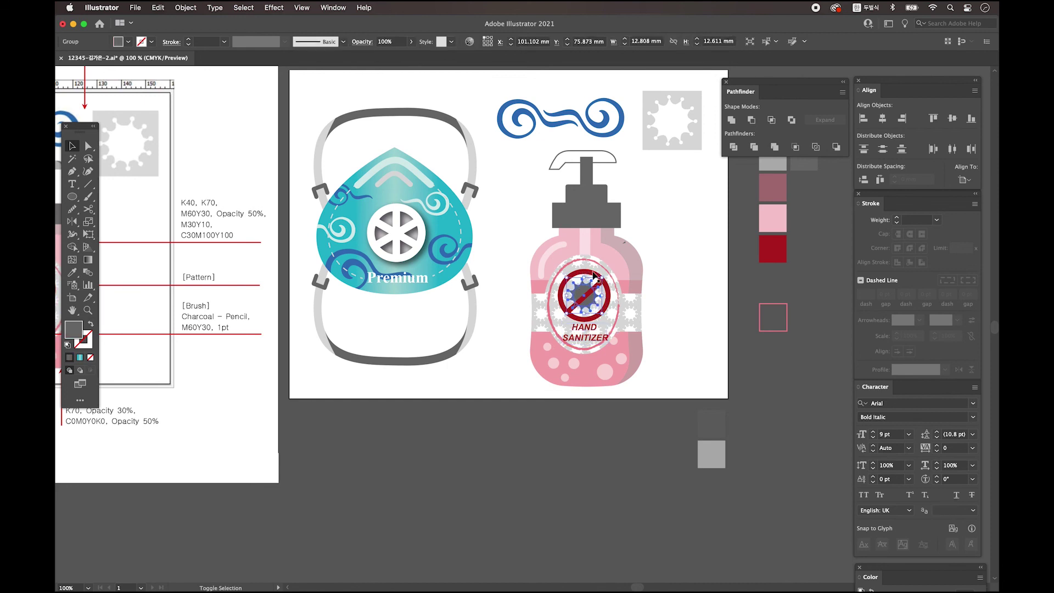
shift+click(582, 320)
drag(669, 432, 668, 436)
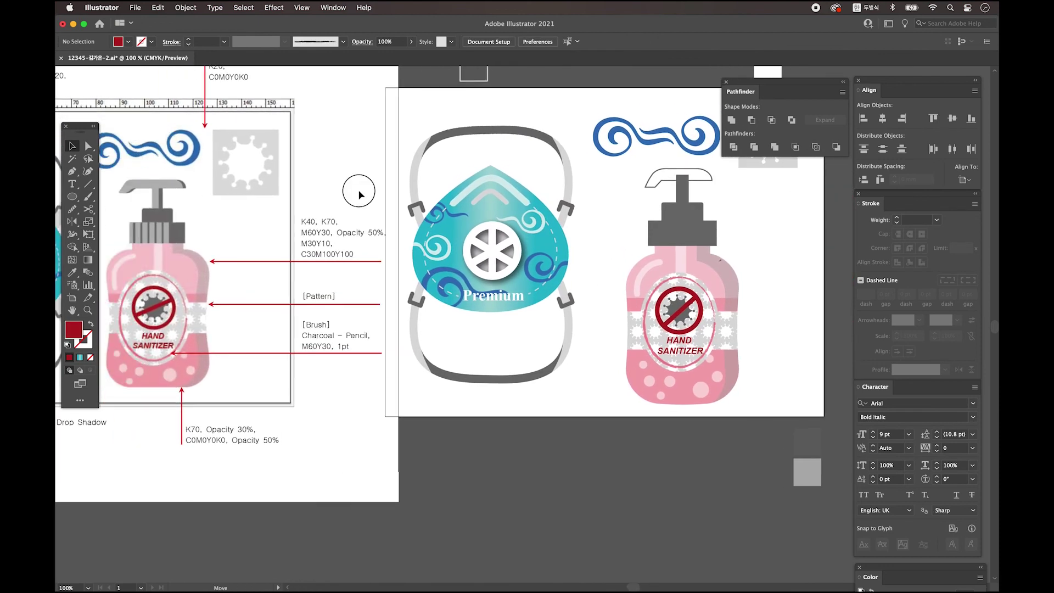
- Copy the pump's wide cap rectangle beside the bottle and fill the copy with the light grey K40 swatch
click(153, 230)
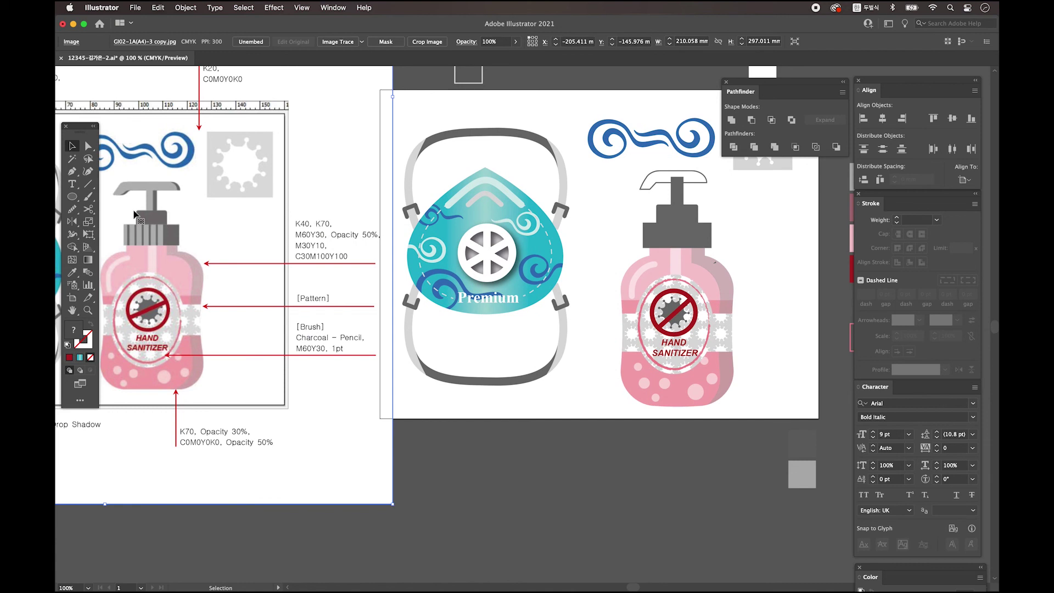
click(668, 236)
drag(662, 238, 739, 237)
scroll(777, 254, right, 3)
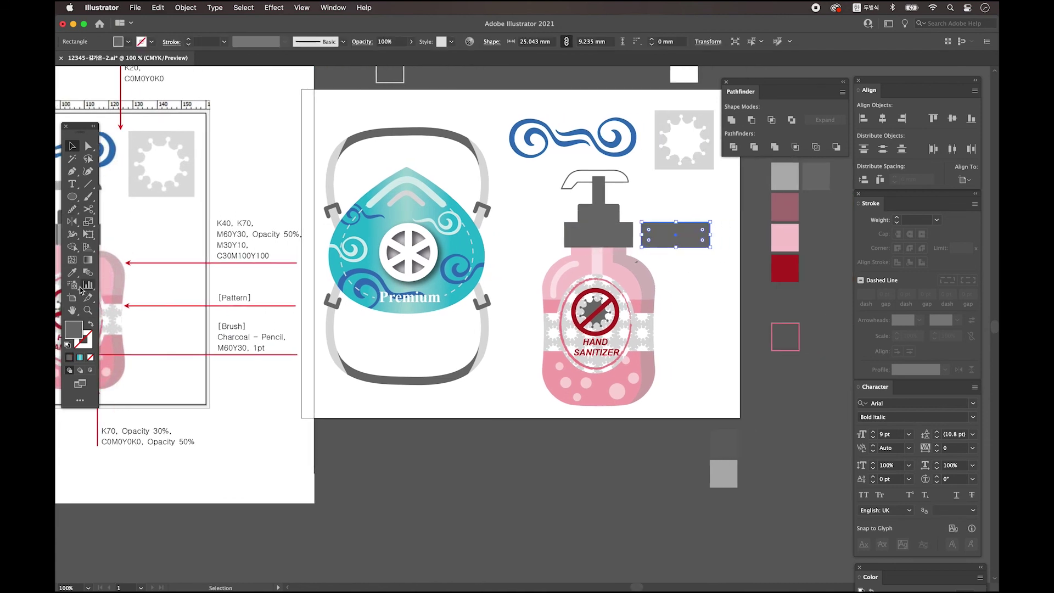
key(i)
click(797, 165)
click(72, 146)
- Align the light grey copy with the cap's left edge and narrow it to a strip about 2.4 mm wide
shift+click(620, 241)
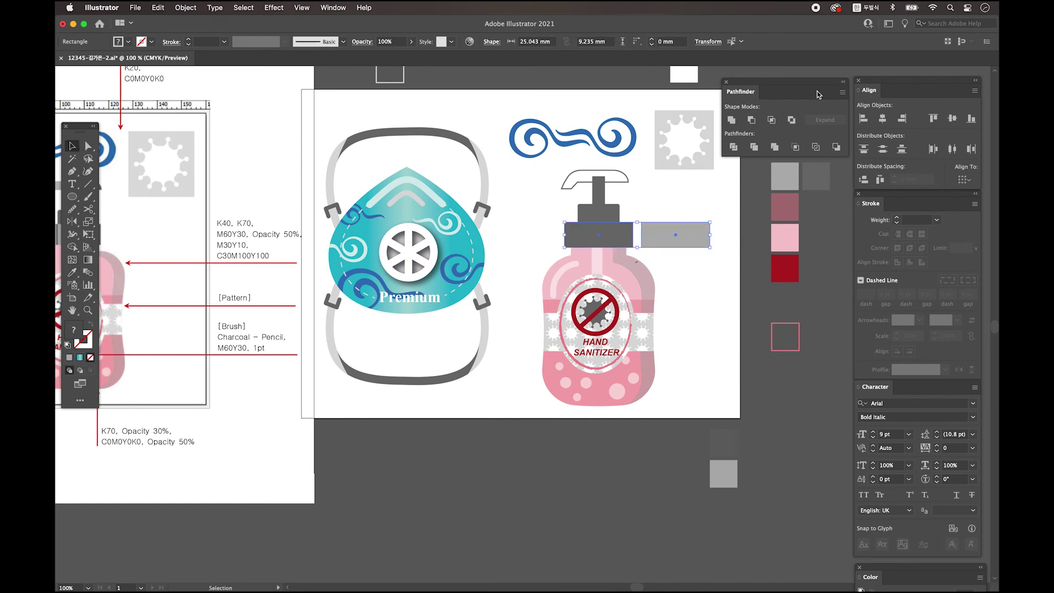
click(865, 119)
click(699, 238)
click(610, 236)
drag(634, 235, 570, 235)
- Duplicate the light grey strip along the cap at equal spacing to make a row of six strips
scroll(681, 243, left, 5)
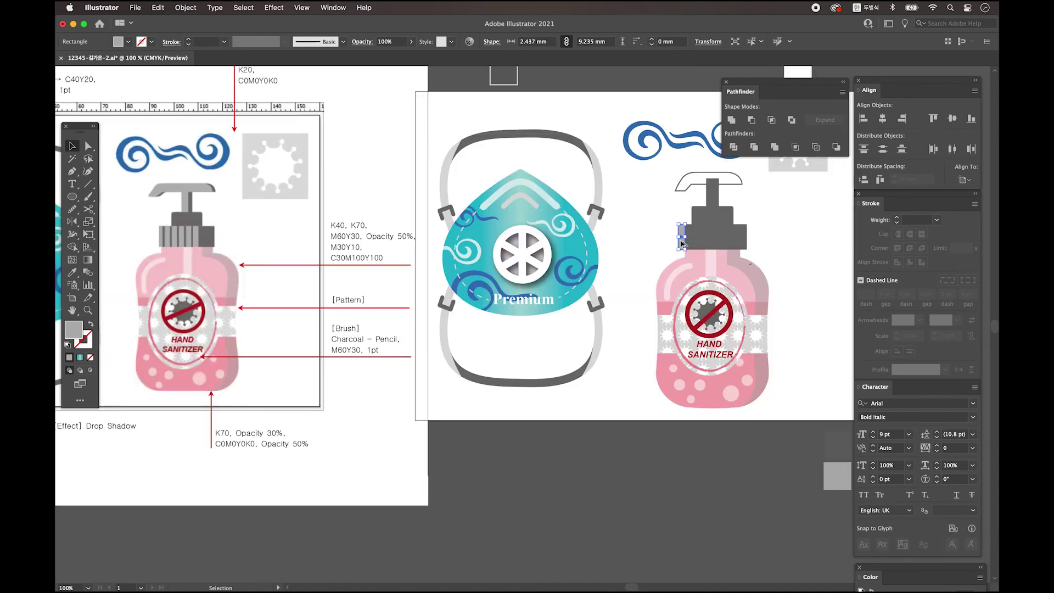
drag(681, 243, 692, 243)
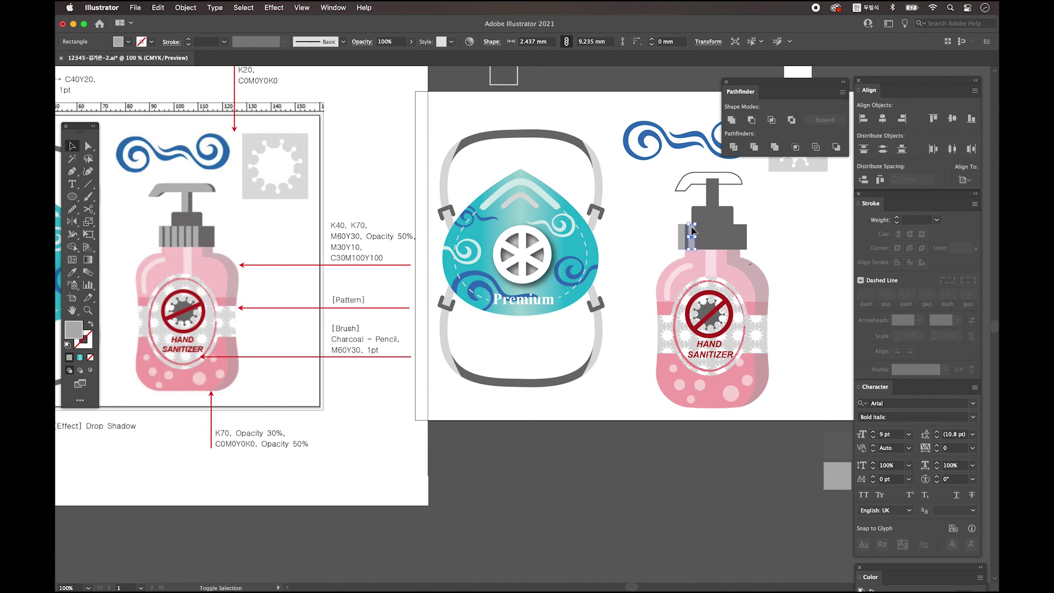
key(ctrl+d)
key(ctrl+d)
key(ctrl+d)
key(a)
key(ctrl+d)
key(v)
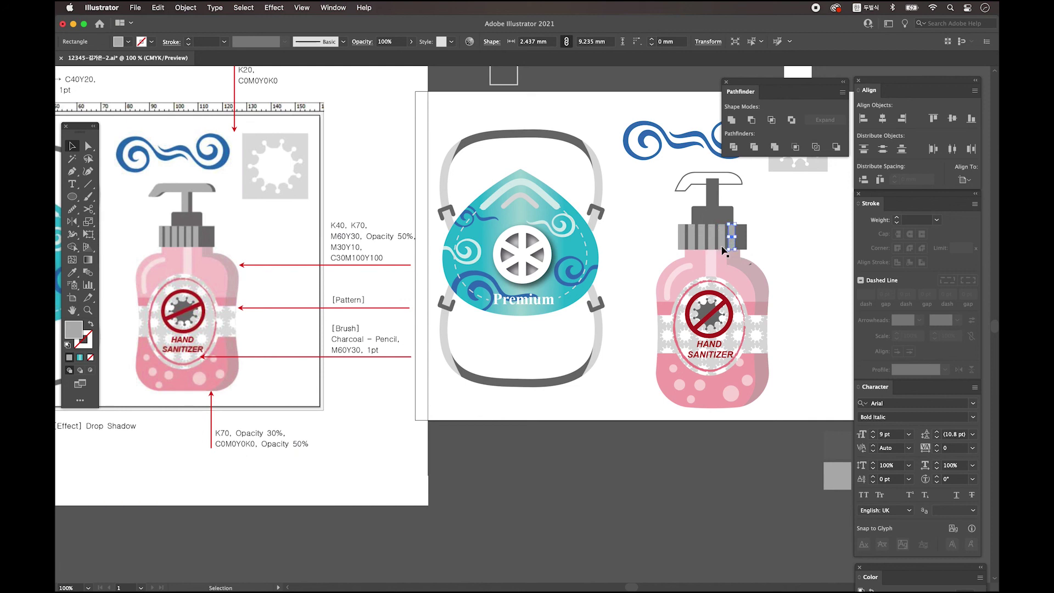
- Select all the cap's light grey strips and compress the row slightly towards the left
scroll(714, 244, up, 1)
shift+click(718, 246)
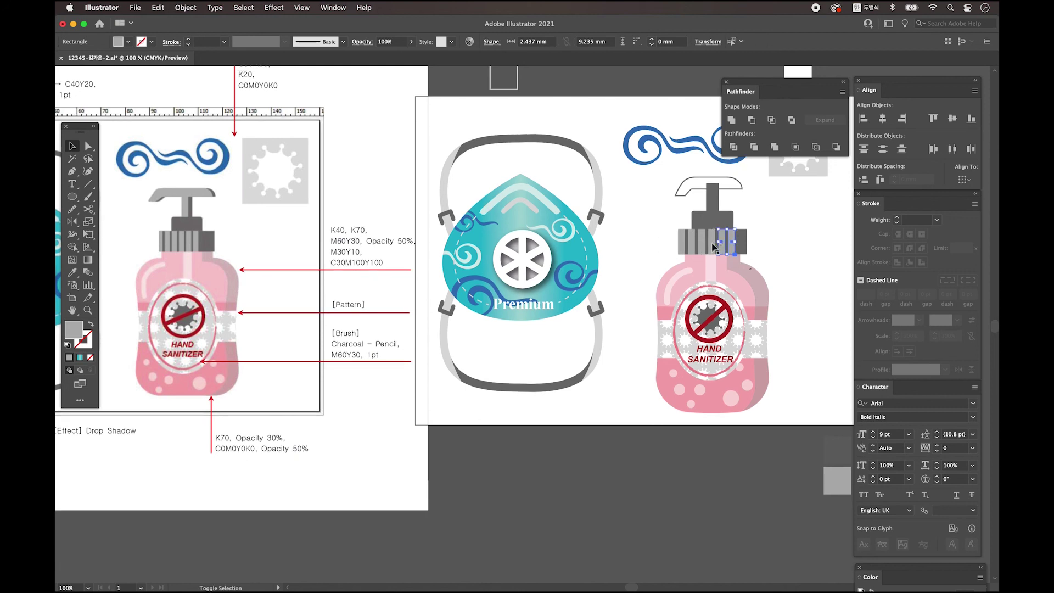
shift+click(683, 242)
drag(737, 241, 730, 242)
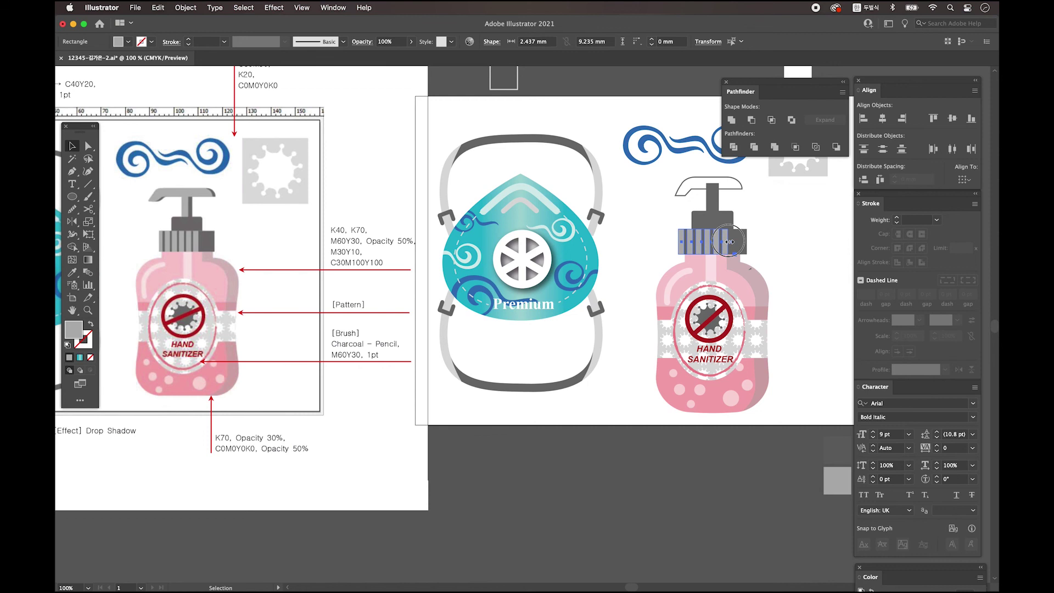
- Copy the pump's stem rectangle slightly to the right and fill the copy with the light grey K40 swatch
scroll(730, 242, right, 2)
scroll(730, 242, up, 1)
click(679, 236)
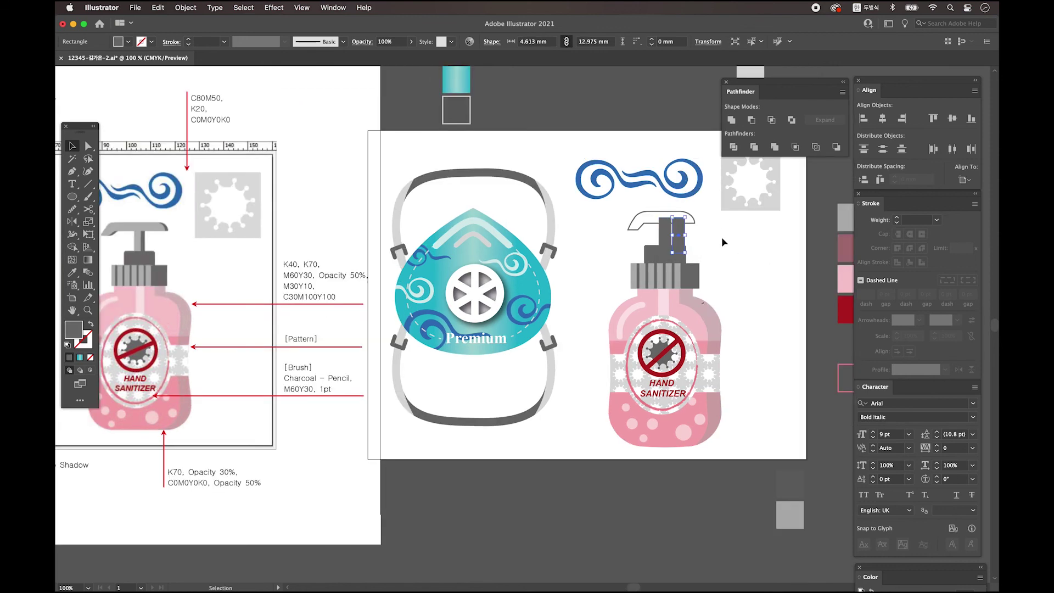
scroll(685, 236, right, 2)
key(i)
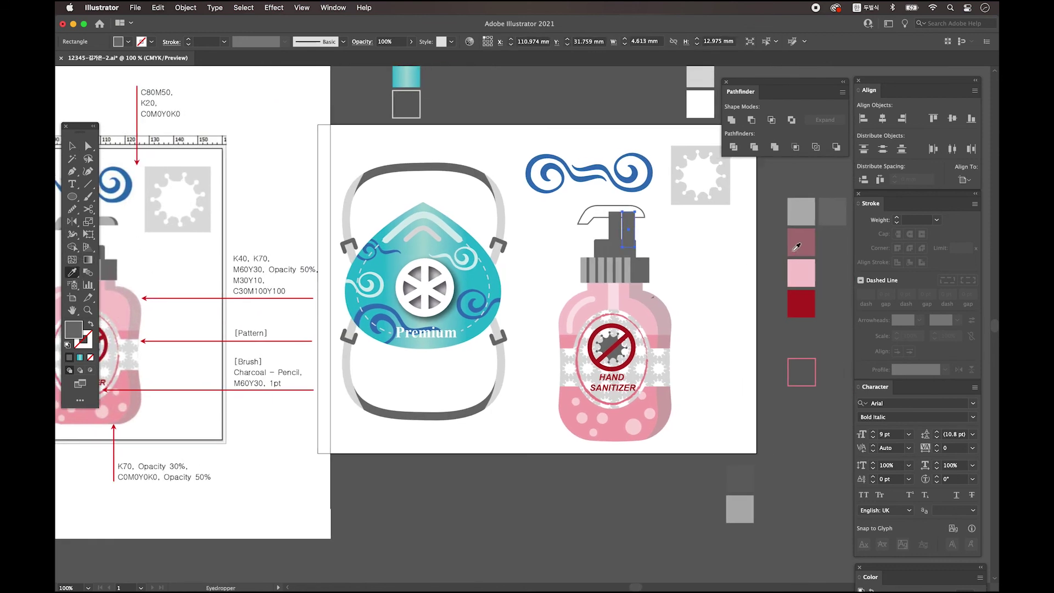
click(814, 212)
click(72, 145)
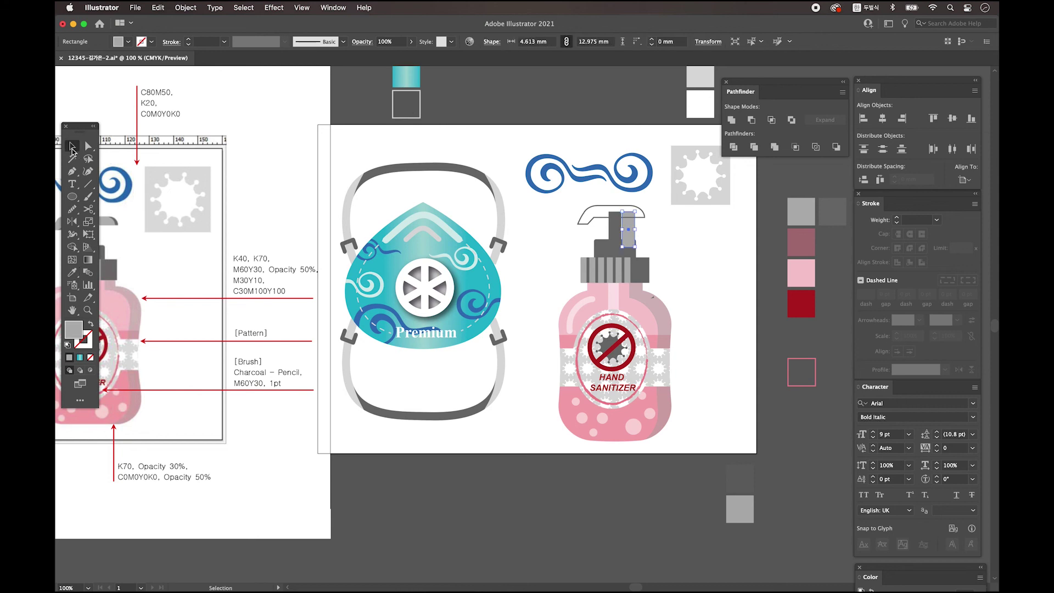
- Align the light grey copy with the pump stem's left edge and narrow it so the stem's right part stays dark
scroll(670, 236, left, 1)
scroll(670, 236, up, 1)
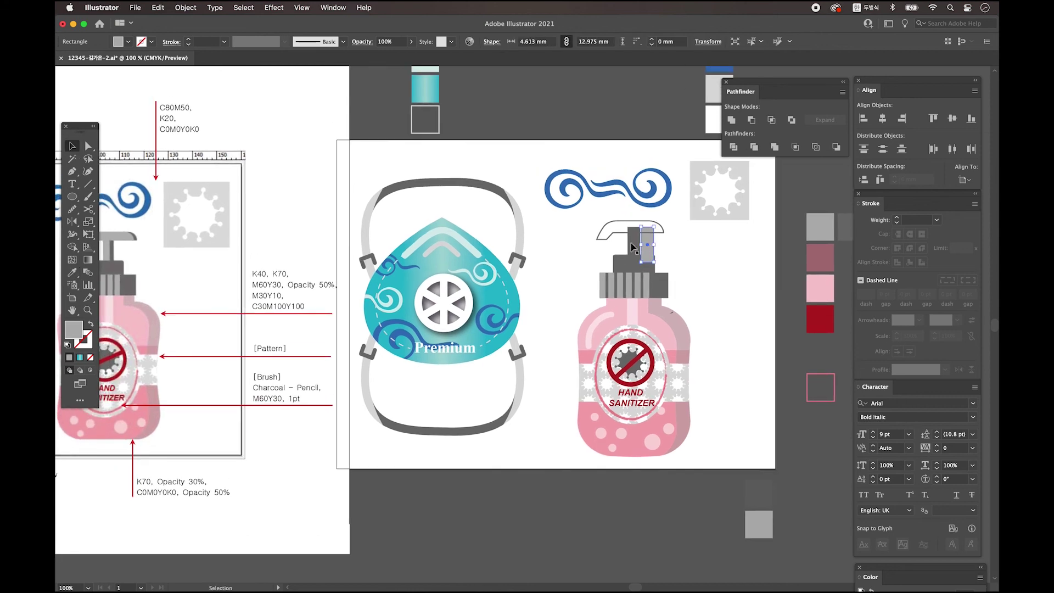
shift+click(634, 245)
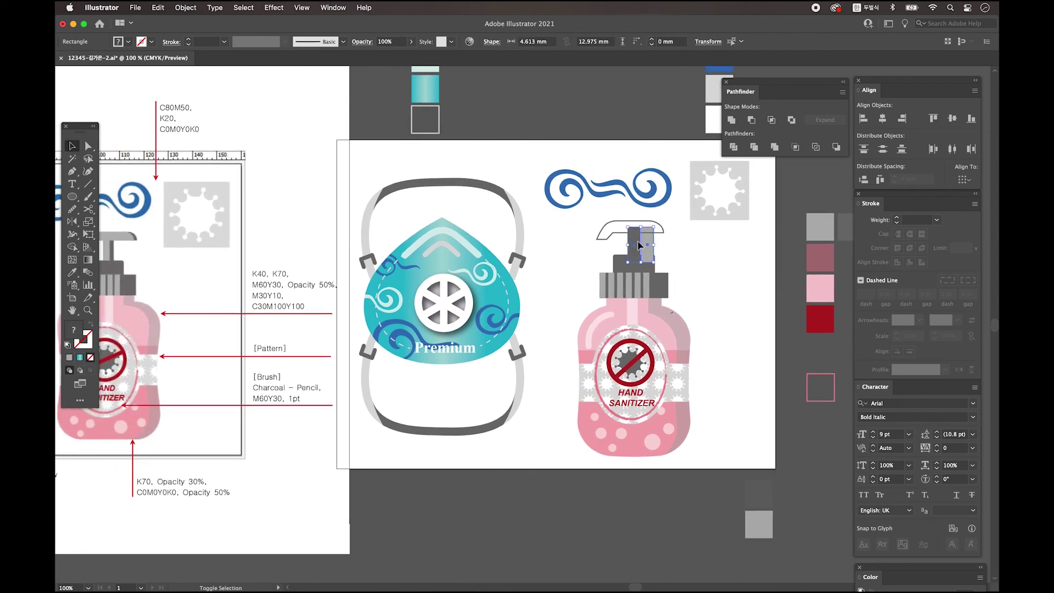
click(863, 118)
click(725, 283)
click(636, 247)
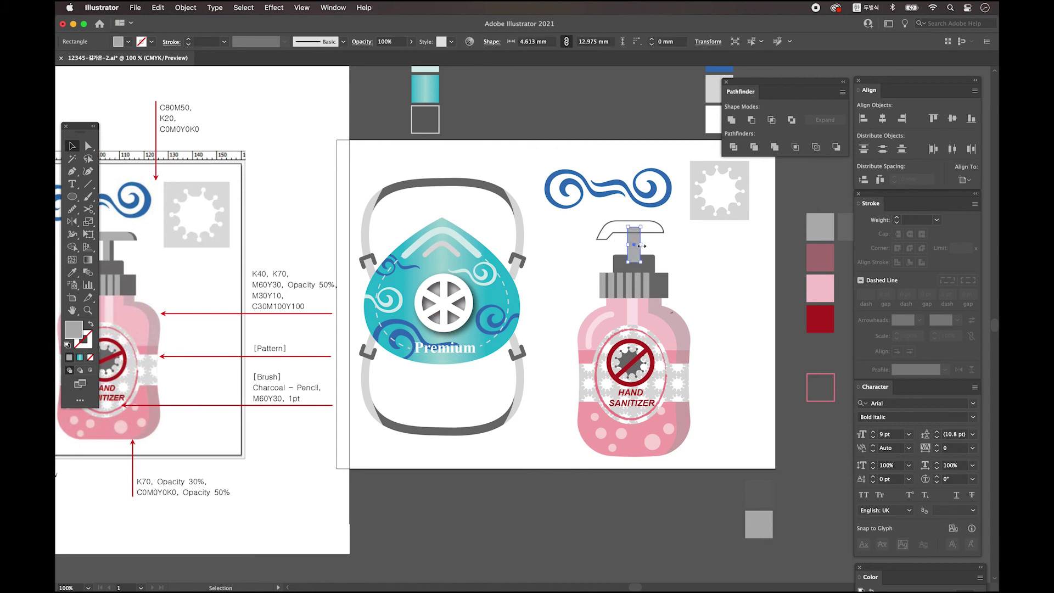
shift+click(634, 245)
shift+click(629, 246)
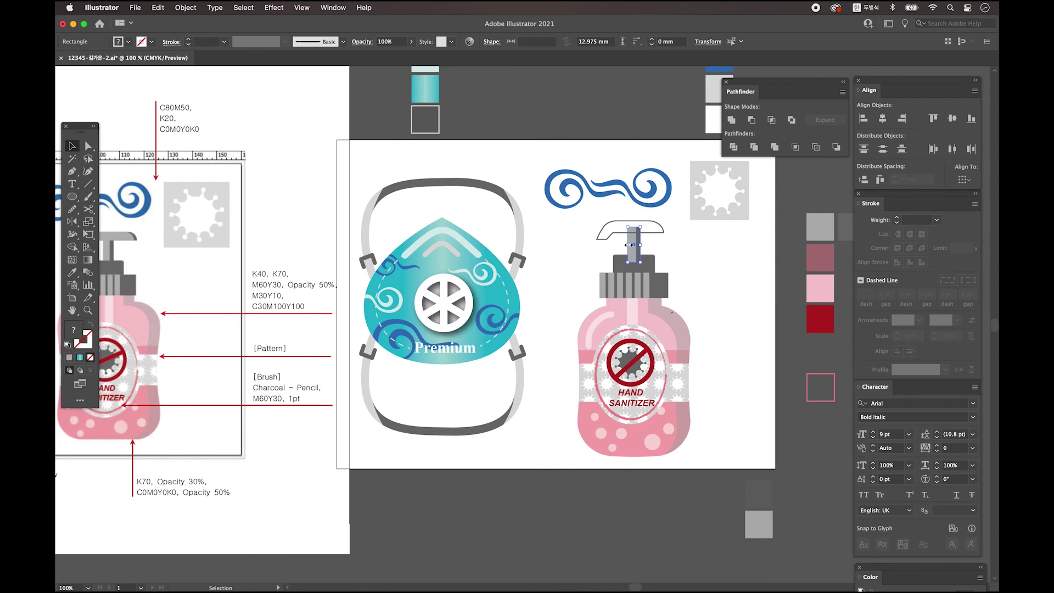
click(696, 261)
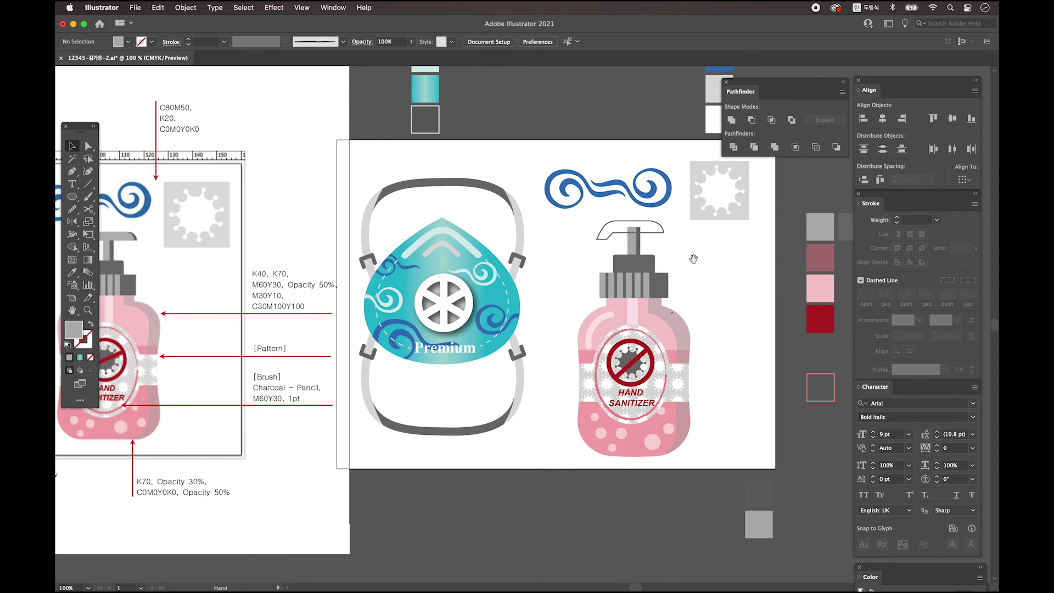
- Fill the outlined pump nozzle with the light grey K40 swatch
drag(666, 262, 706, 264)
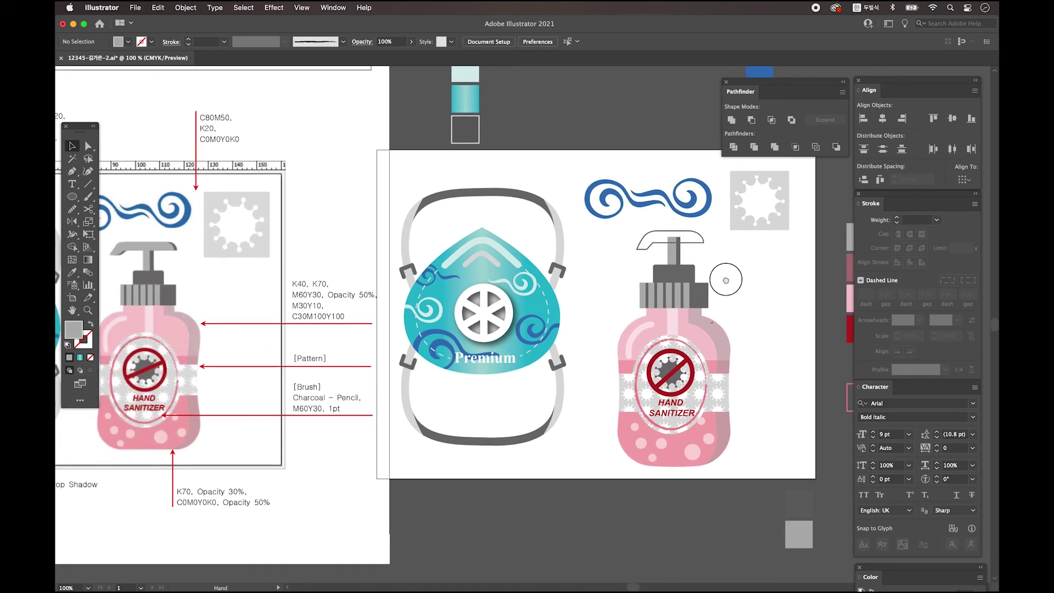
click(703, 240)
scroll(708, 245, right, 3)
key(i)
click(780, 210)
click(72, 146)
key(super+equal)
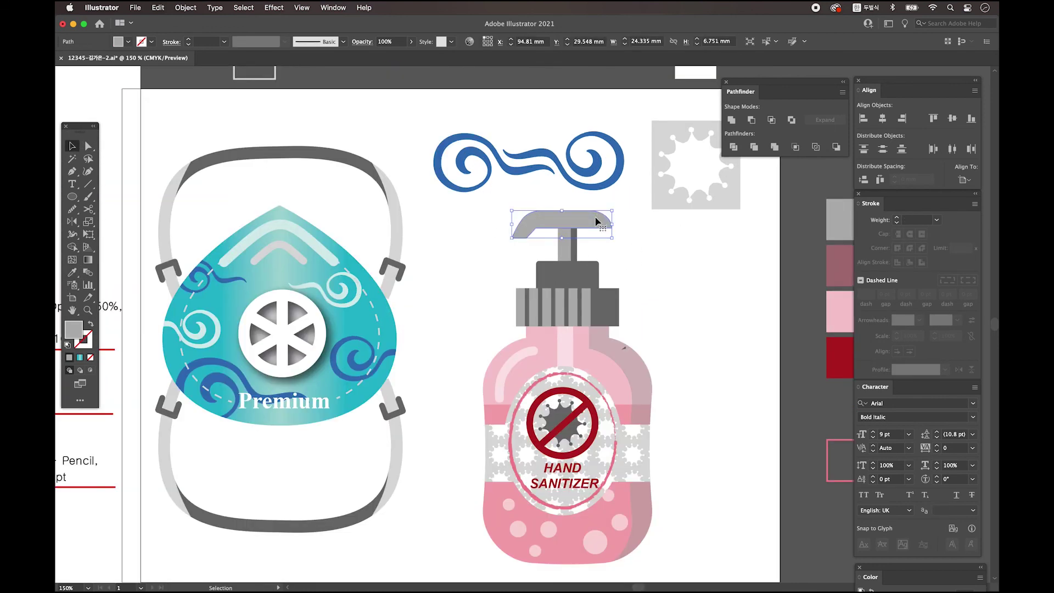
- Copy the nozzle with a slight offset, fill the copy with dark grey K70 and place it behind as a shaded edge
drag(597, 221, 600, 223)
click(72, 272)
scroll(658, 300, right, 2)
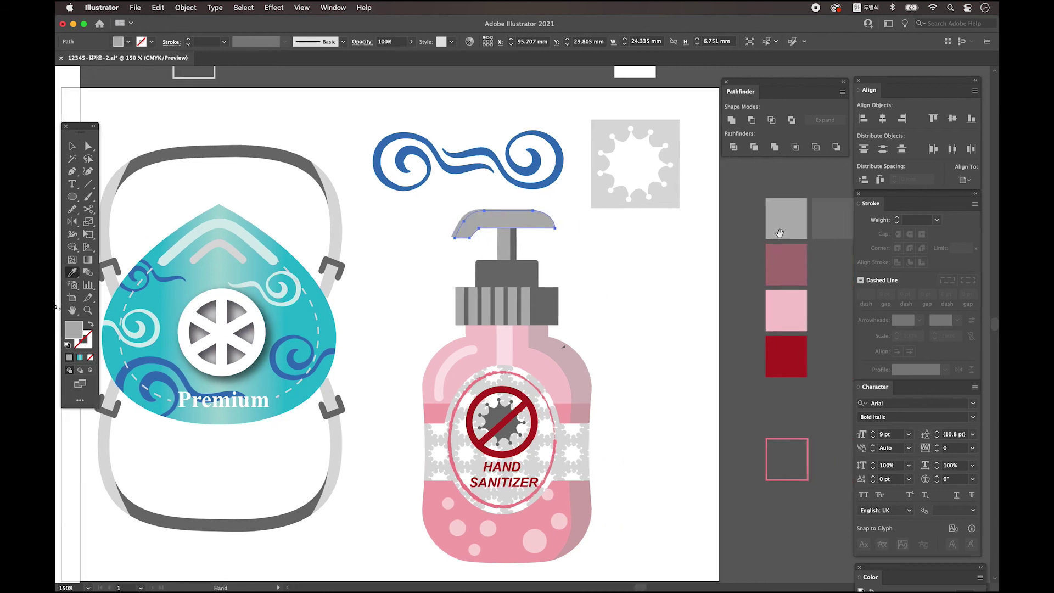
click(825, 213)
click(203, 175)
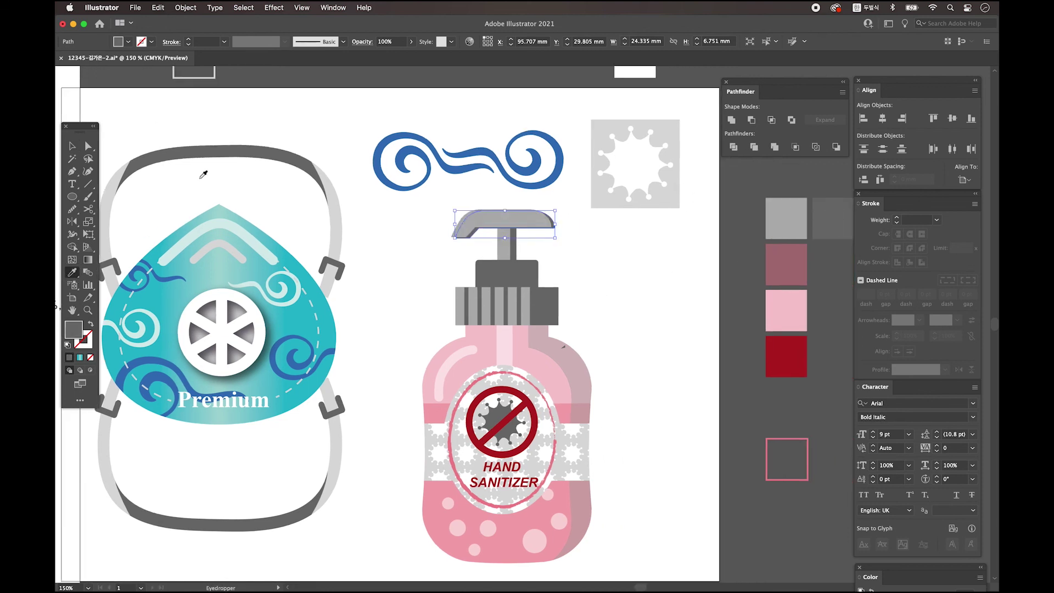
key(v)
click(571, 233)
click(568, 230)
mouse_move(526, 298)
mouse_down()
mouse_move(522, 289)
mouse_move(527, 297)
mouse_up()
- Delete the reference image and all colour swatches around the artboard, and save the document
key(super+minus)
key(super+minus)
key(super+minus)
drag(658, 235, 630, 401)
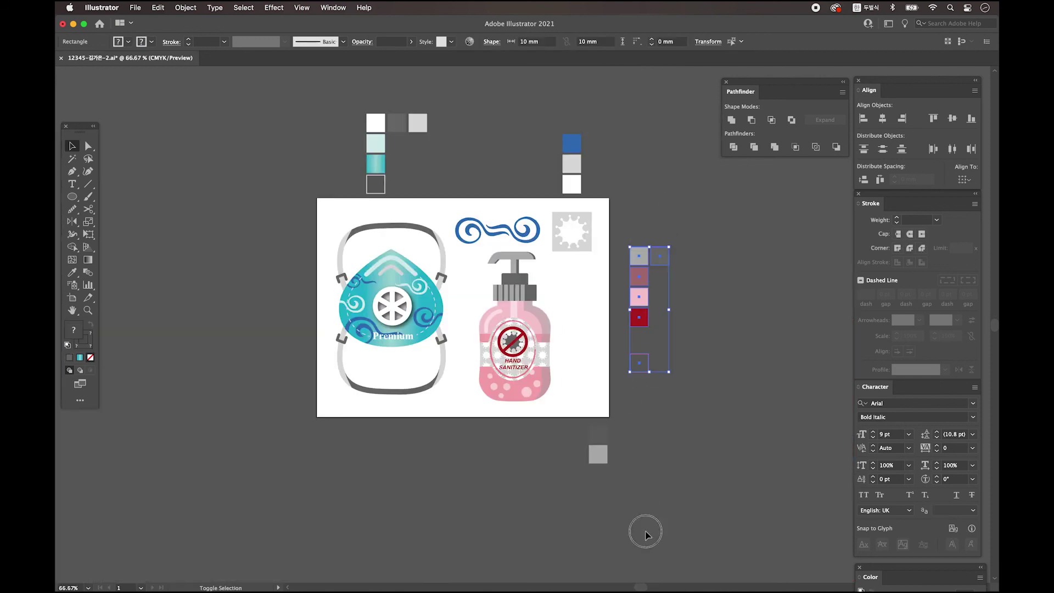
drag(646, 533, 565, 439)
drag(374, 121, 632, 193)
key(Delete)
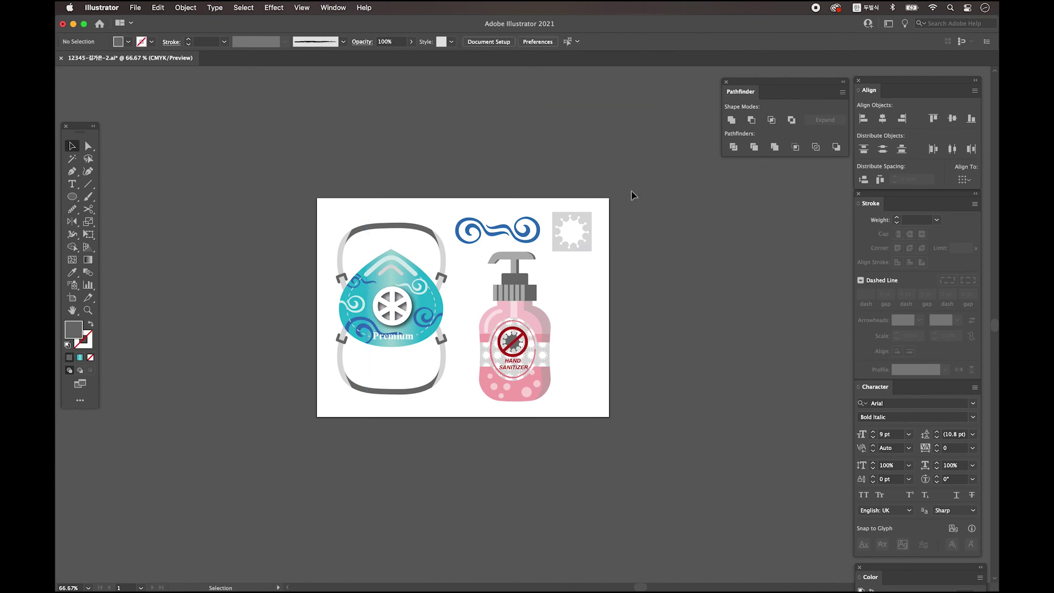
scroll(652, 240, down, 2)
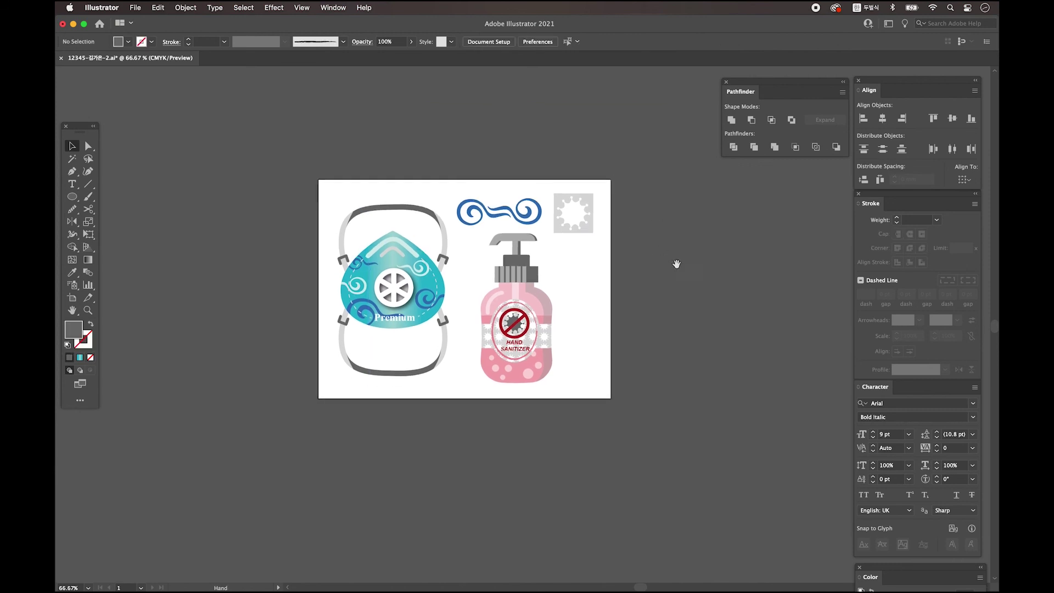
key(super+s)
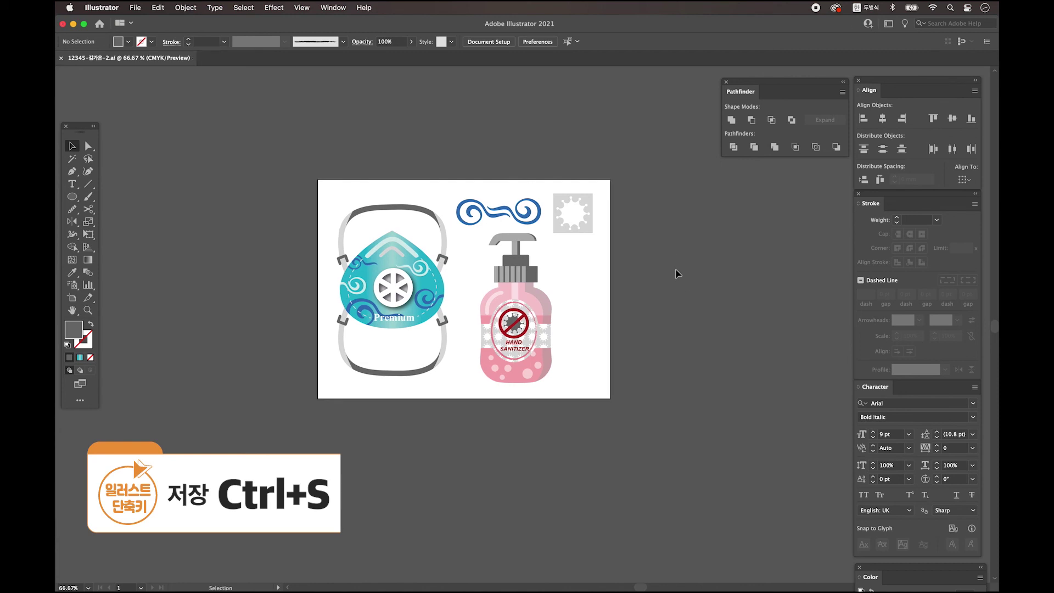